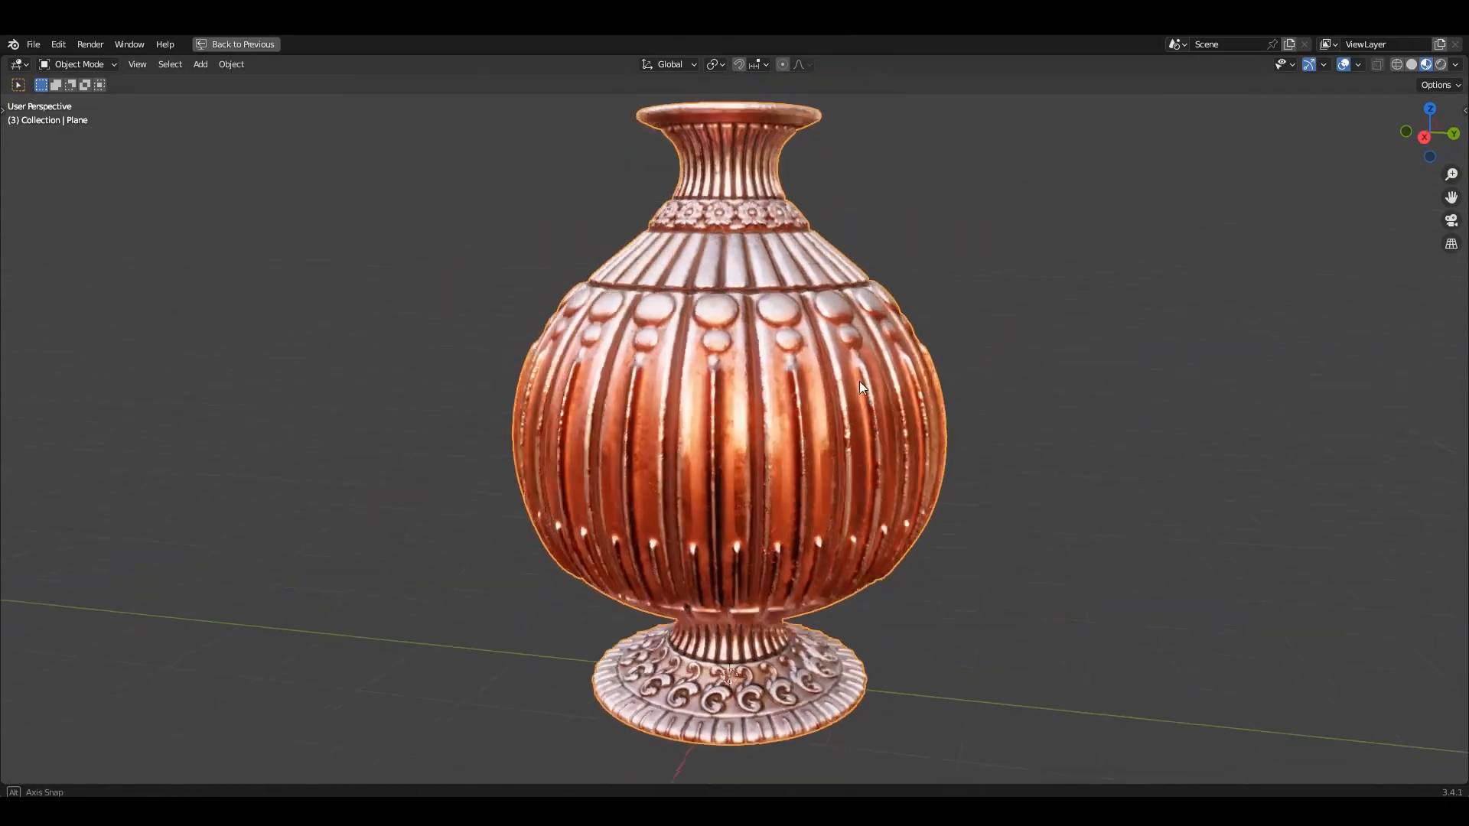
Step: Examine the finished ornamented vase from several angles in the material preview, wireframe and textured viewports
middle_drag(859, 378, 891, 354)
scroll(831, 329, down, 2)
key(ctrl+space)
scroll(314, 333, up, 3)
middle_drag(300, 342, 321, 375)
middle_drag(707, 367, 739, 381)
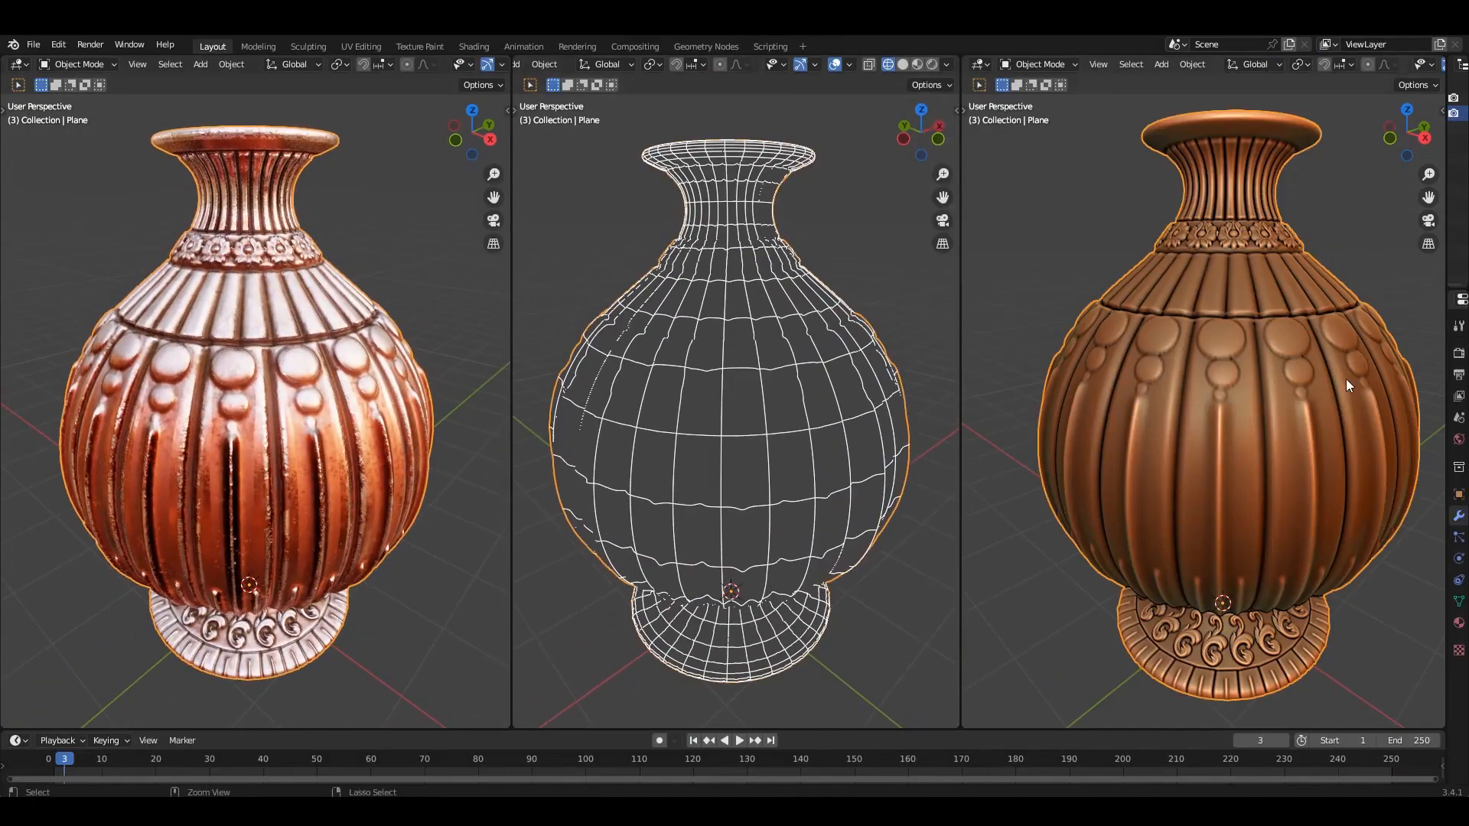
middle_drag(1347, 378, 1293, 386)
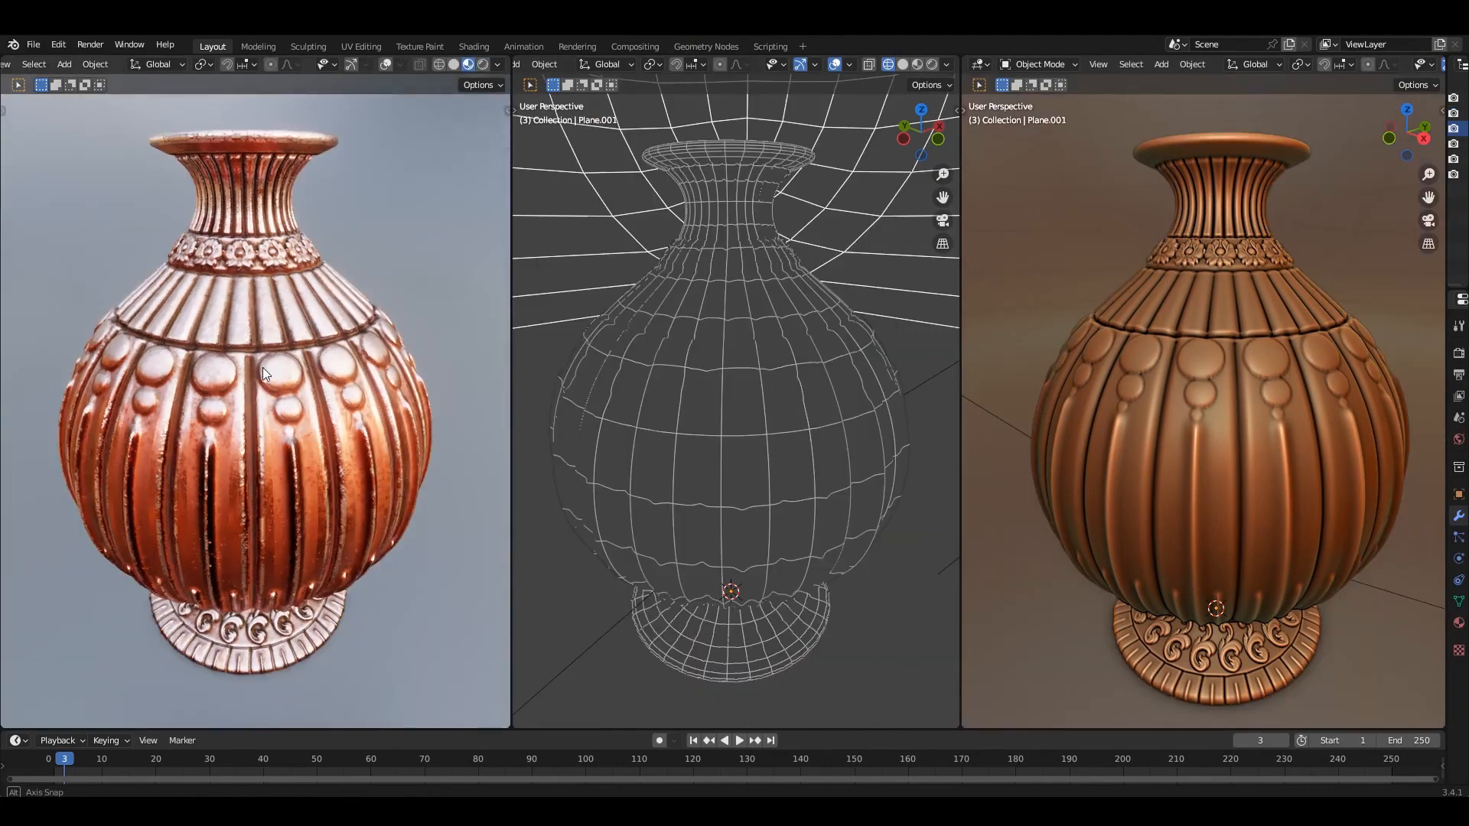
mouse_move(264, 368)
middle_down()
mouse_move(292, 333)
mouse_move(406, 357)
mouse_move(296, 320)
mouse_move(320, 381)
mouse_move(284, 364)
middle_up()
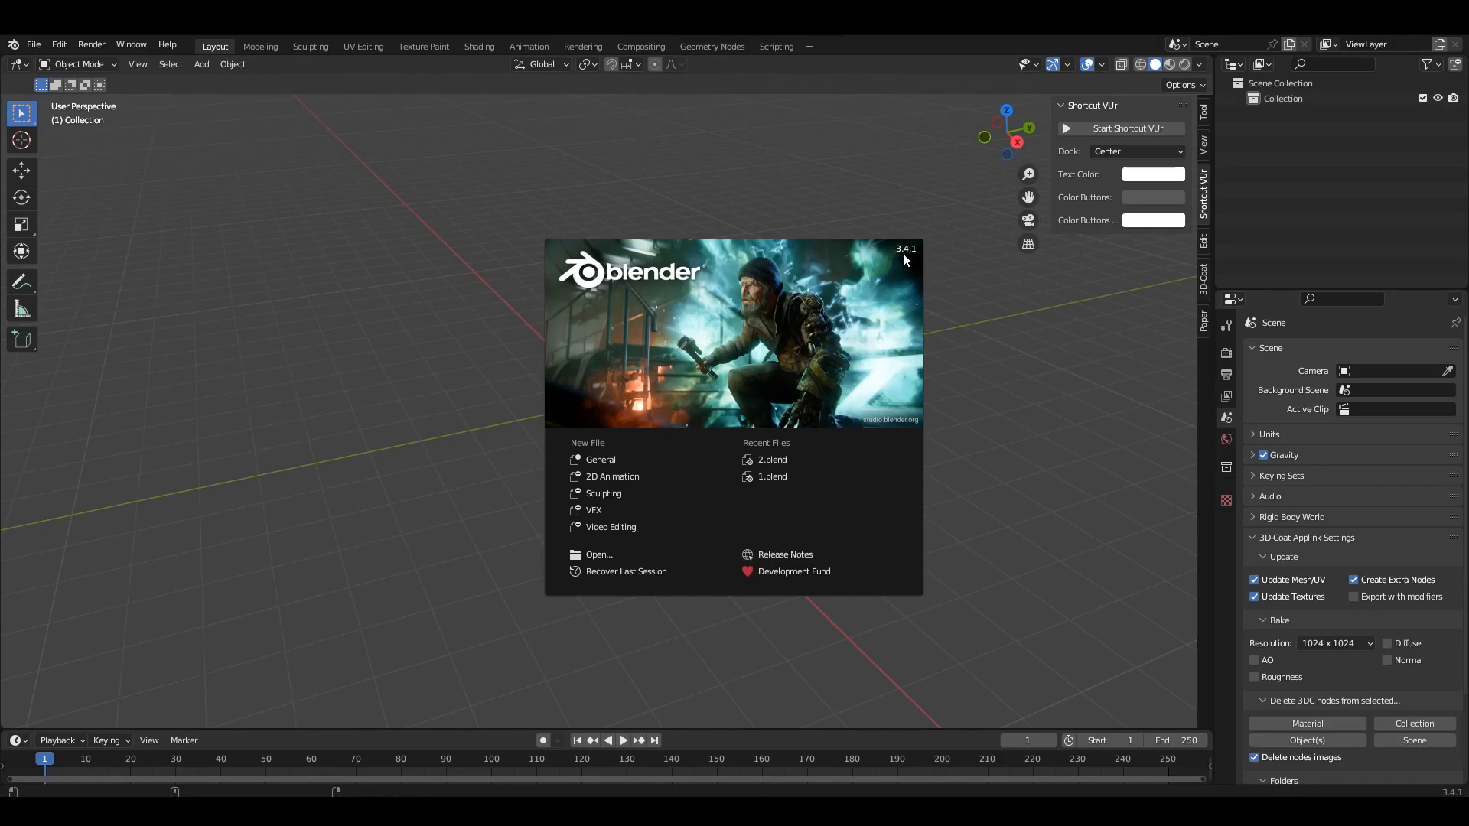
Step: Dismiss the splash screen, hide the sidebar and add a mesh plane at the world origin
click(1004, 330)
key(n)
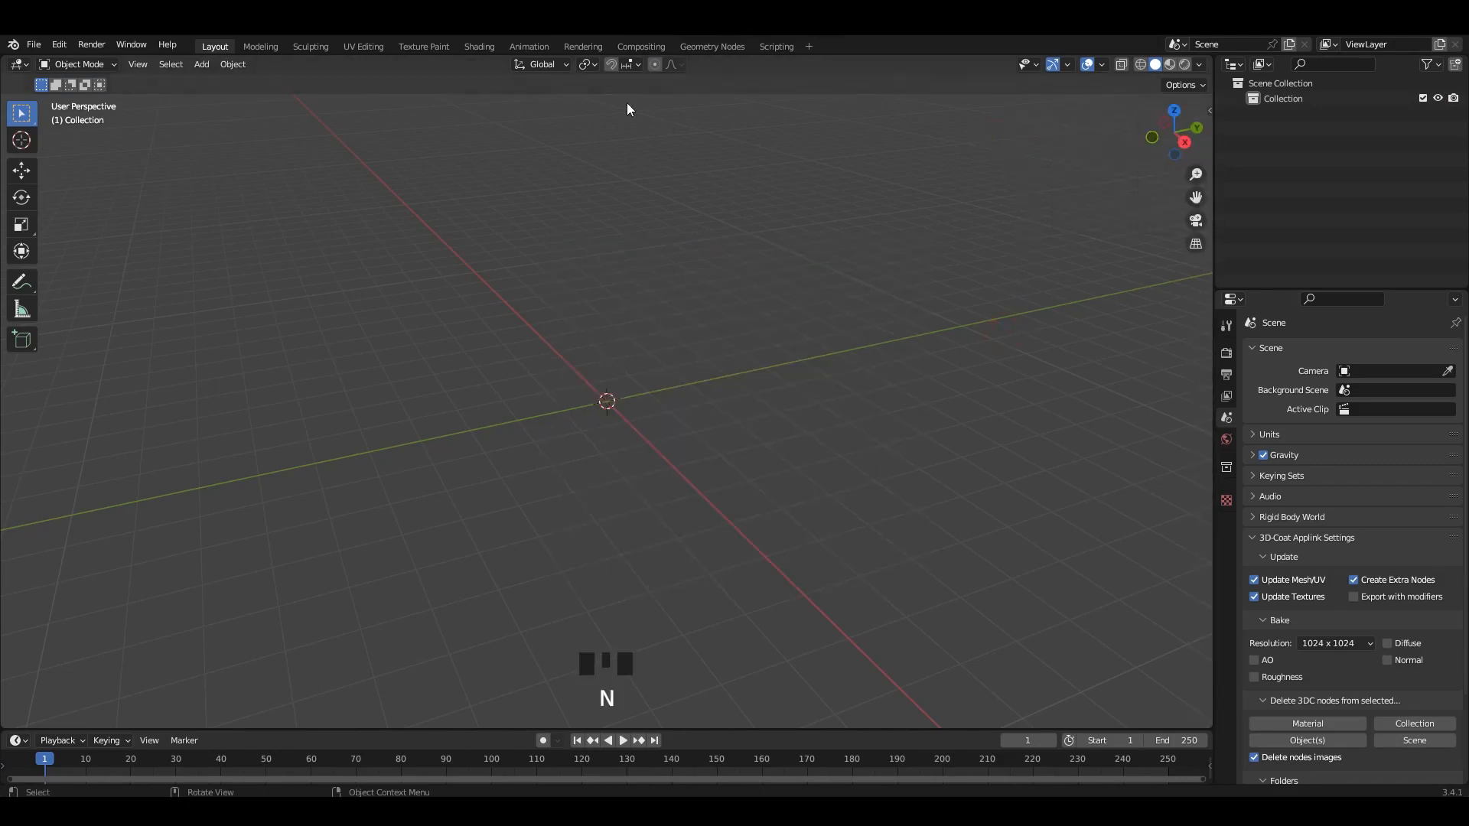
key(shift+a)
click(682, 280)
scroll(793, 384, up, 8)
mouse_move(793, 384)
middle_down()
mouse_move(810, 394)
mouse_move(815, 375)
middle_up()
Step: Merge all of the plane's vertices into a single vertex in Edit Mode
key(Tab)
key(m)
click(812, 366)
Step: In back view, raise the single vertex along the Z axis and offset it sideways from the central axis
click(22, 170)
alt+middle_drag(566, 375, 582, 383)
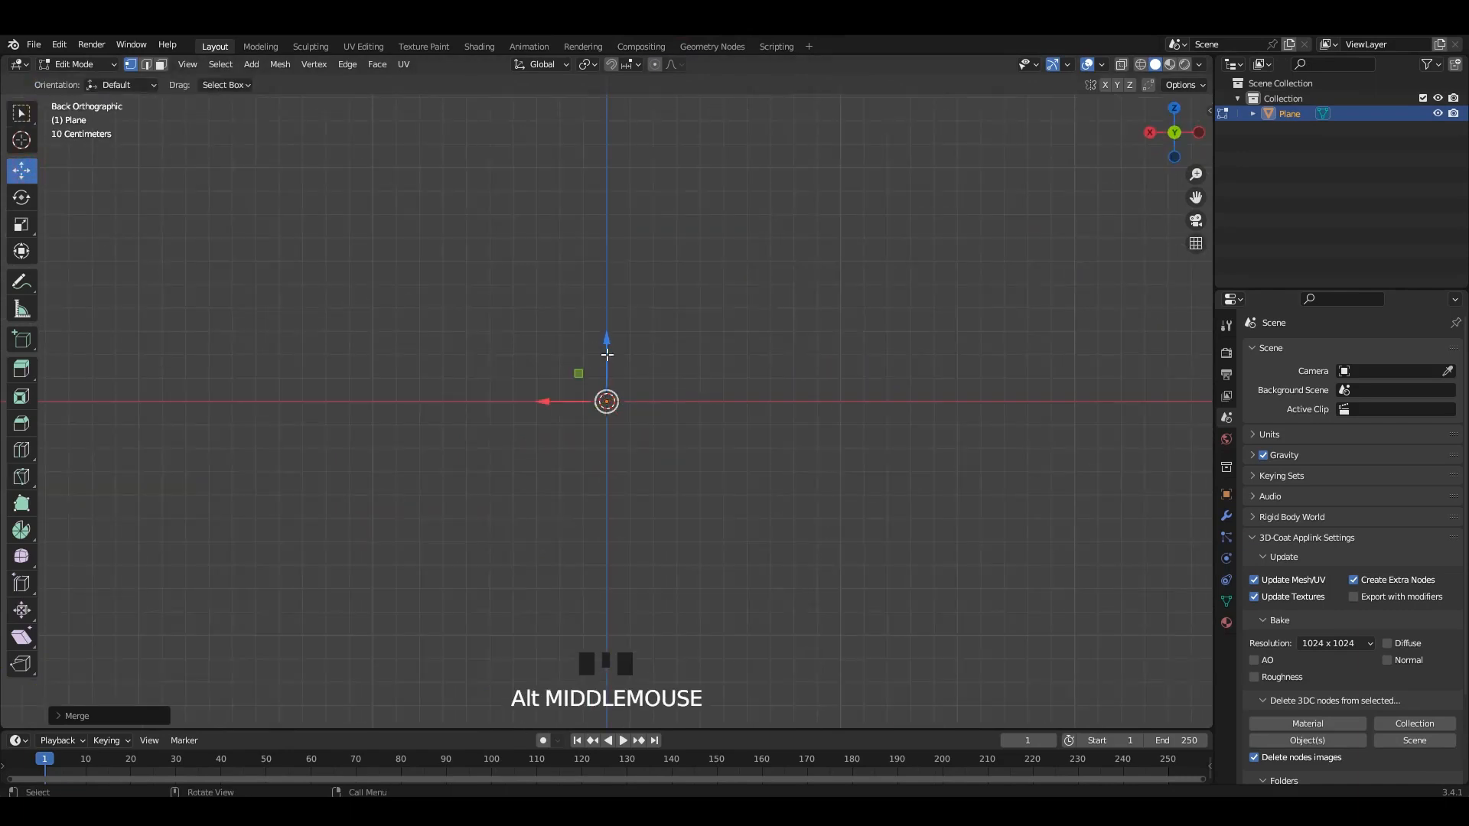
drag(606, 355, 607, 141)
scroll(609, 202, up, 3)
shift+middle_drag(670, 398, 713, 501)
scroll(712, 501, up, 1)
drag(713, 329, 817, 268)
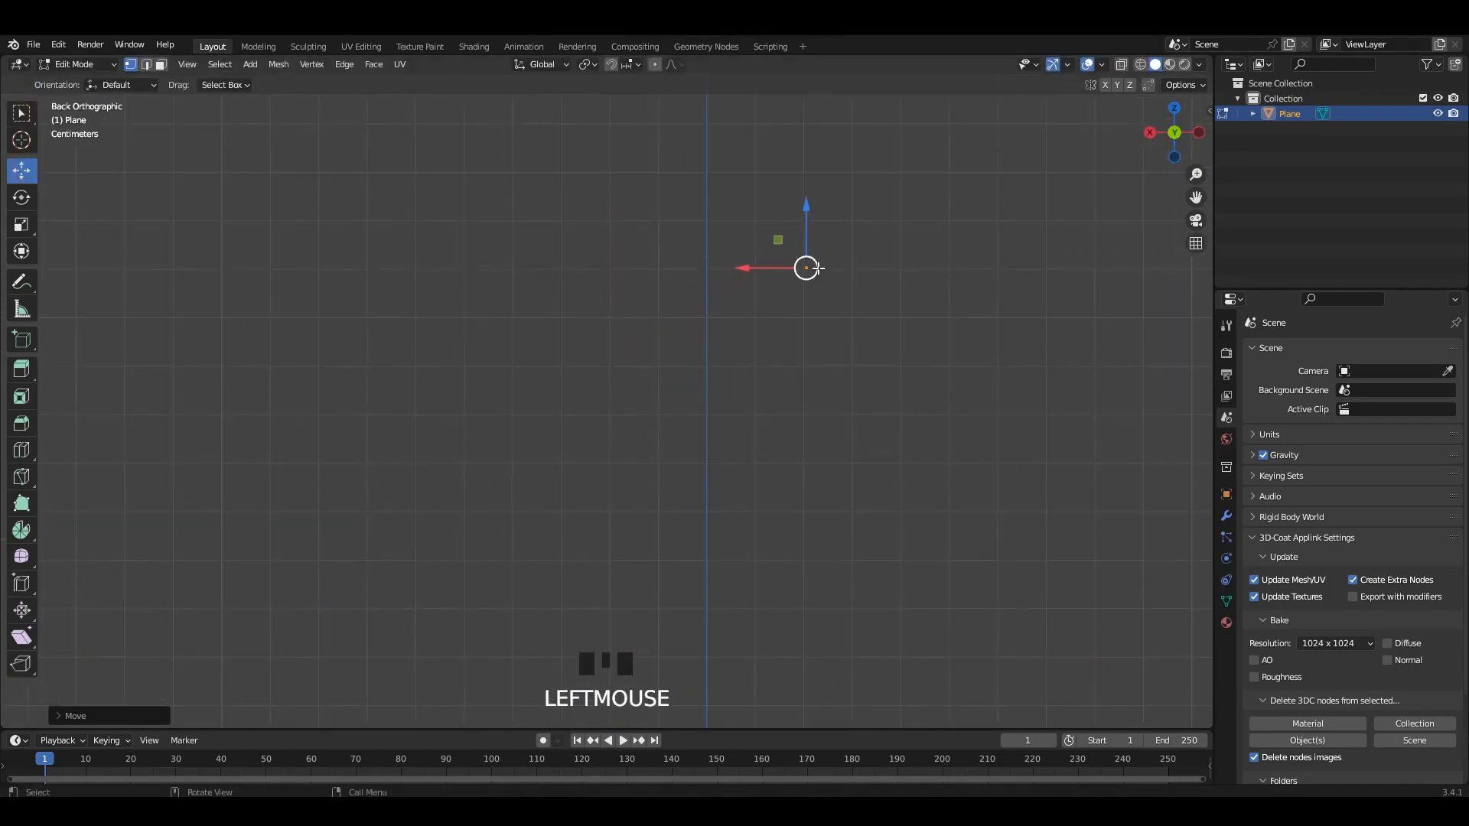
Step: Extrude the vertex into a profile with a small turned lip and a curved neck flaring out at its lower end
click(769, 320)
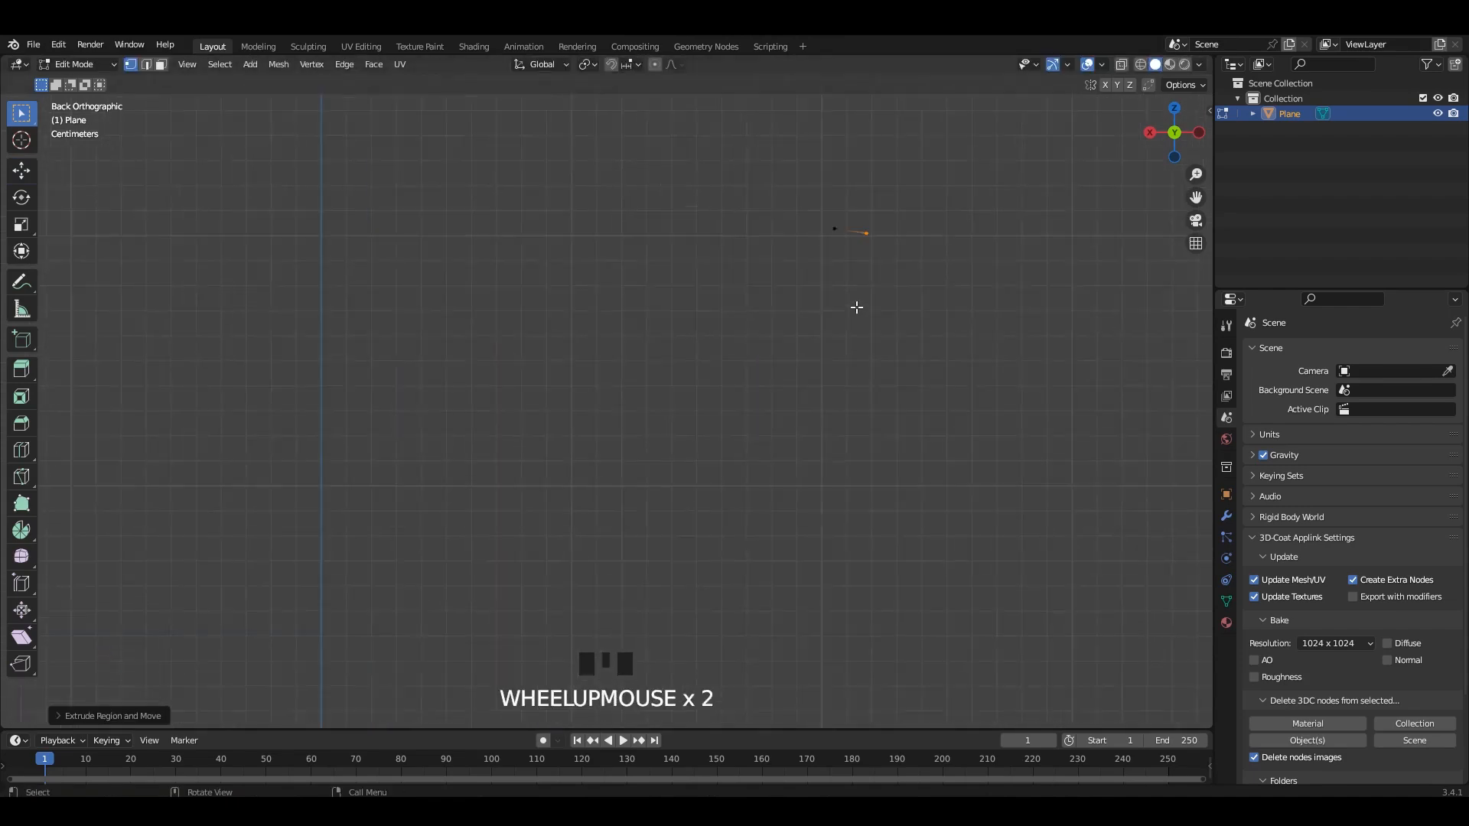
shift+middle_drag(856, 307, 1026, 246)
key(g)
click(883, 244)
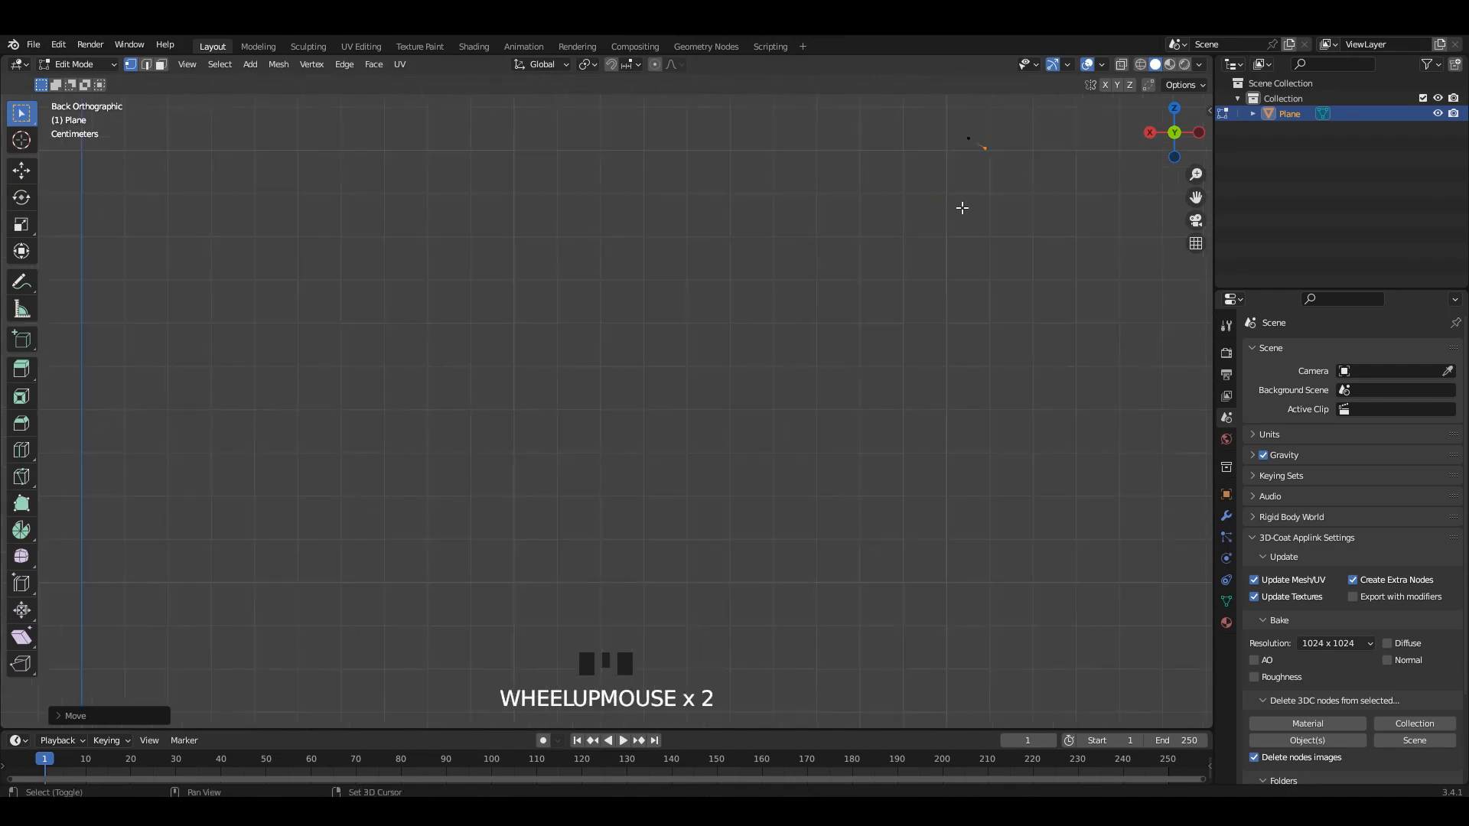
key(g)
key(g)
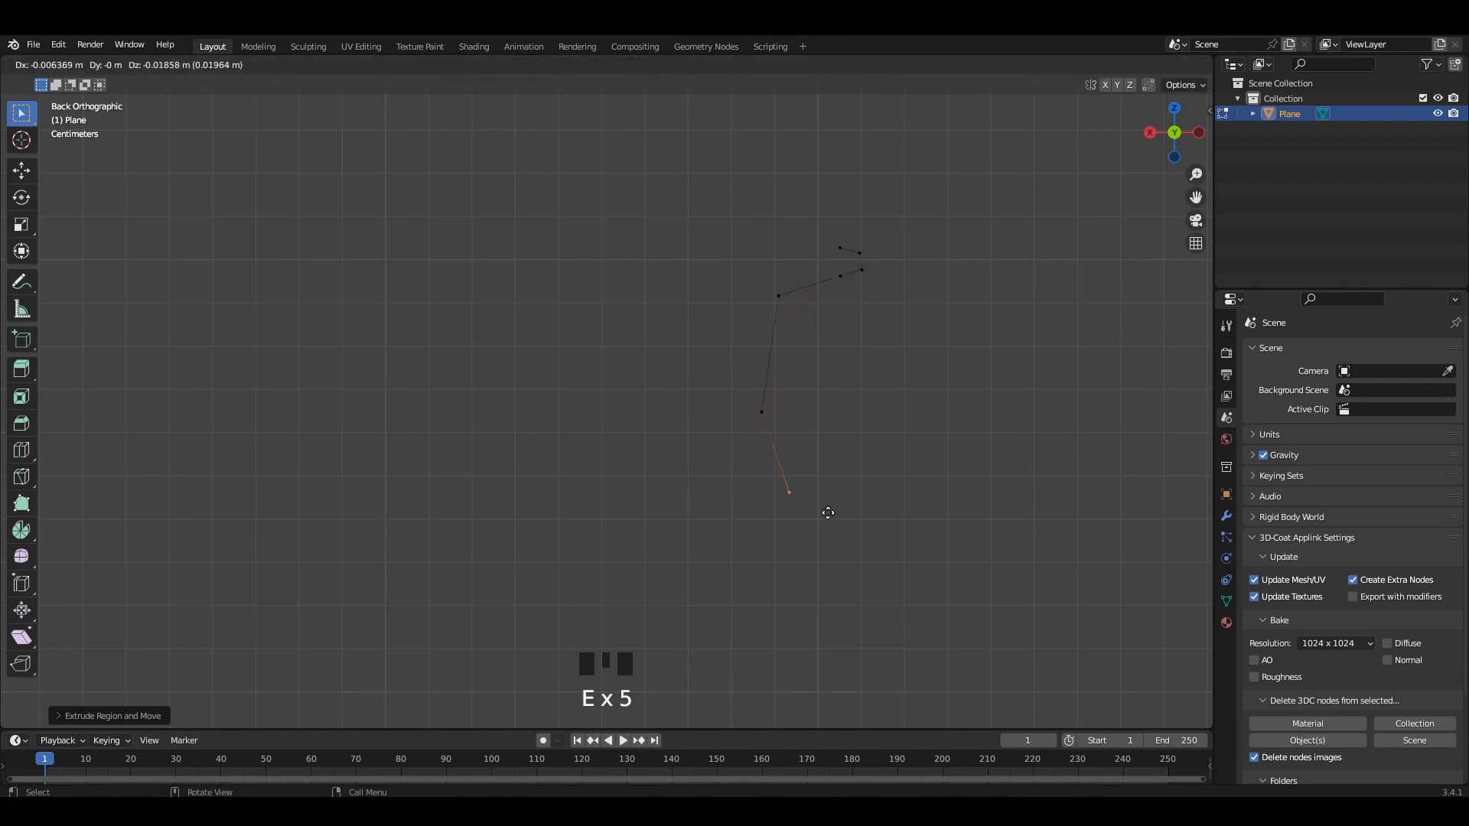
click(852, 546)
Step: Smooth the profile with a Subdivision modifier set to 3 viewport levels and return to Edit Mode
key(Tab)
scroll(865, 384, down, 6)
key(Tab)
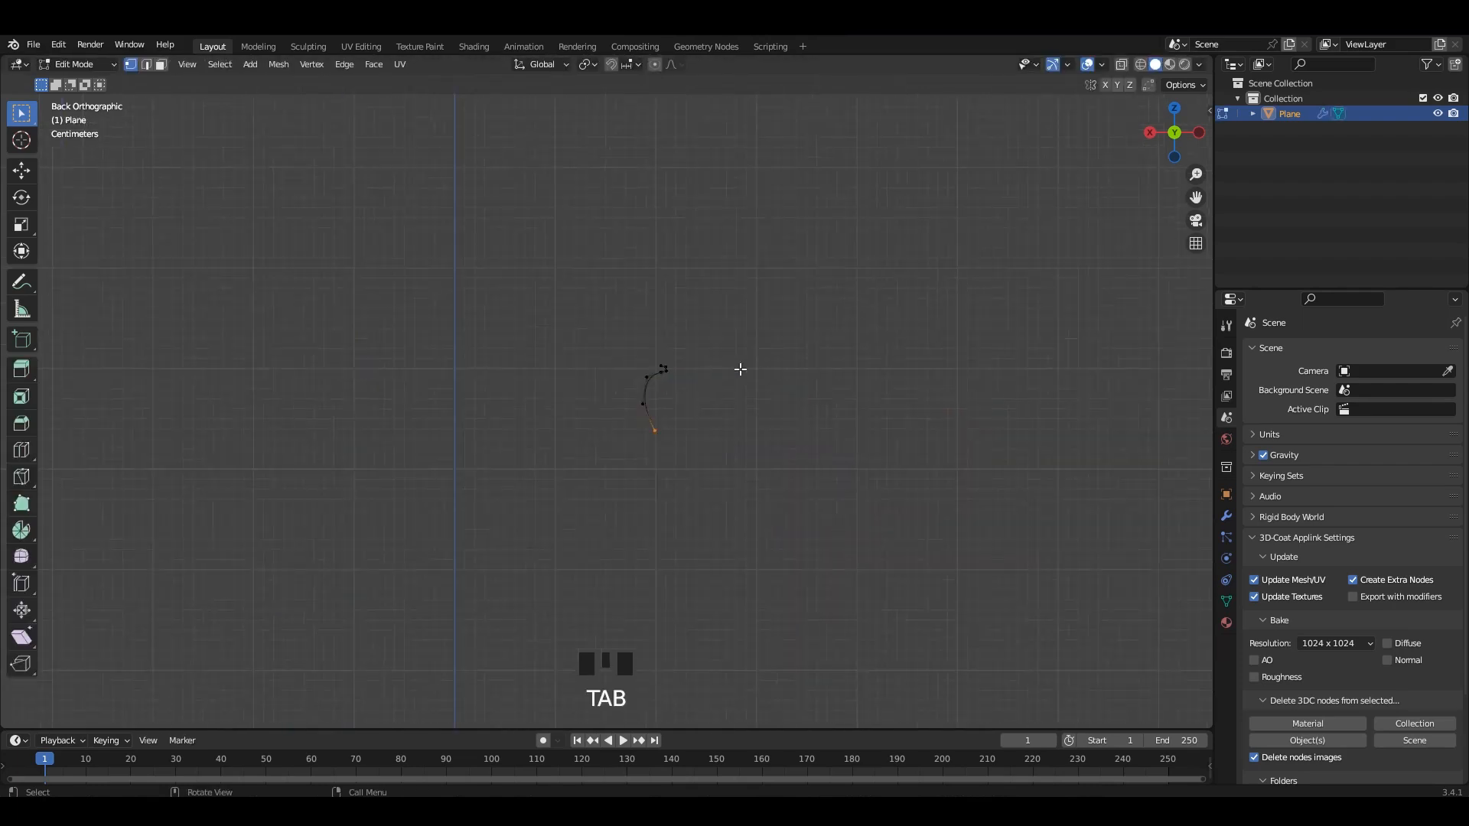
Step: Select the profile's lower vertices and move them down, then reposition the neck vertex to stretch the curve
shift+middle_drag(732, 320, 781, 300)
drag(728, 339, 705, 340)
drag(806, 453, 759, 517)
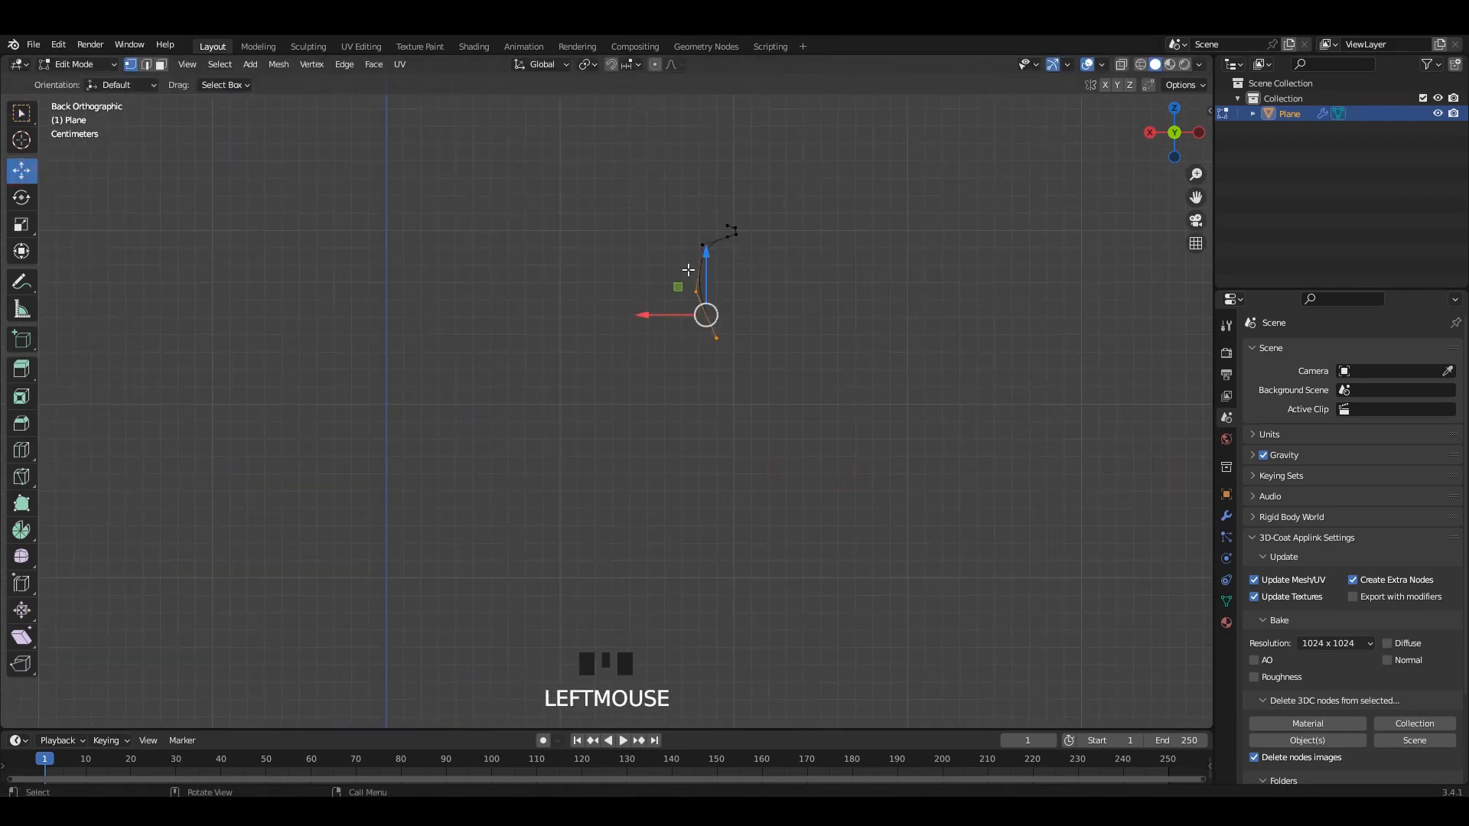
drag(707, 277, 708, 334)
scroll(735, 268, up, 3)
shift+middle_drag(735, 269, 663, 409)
drag(721, 254, 647, 306)
drag(705, 280, 691, 316)
Step: Add a Screw modifier that revolves the profile 360° around the Z axis
key(Tab)
click(1227, 517)
click(1300, 351)
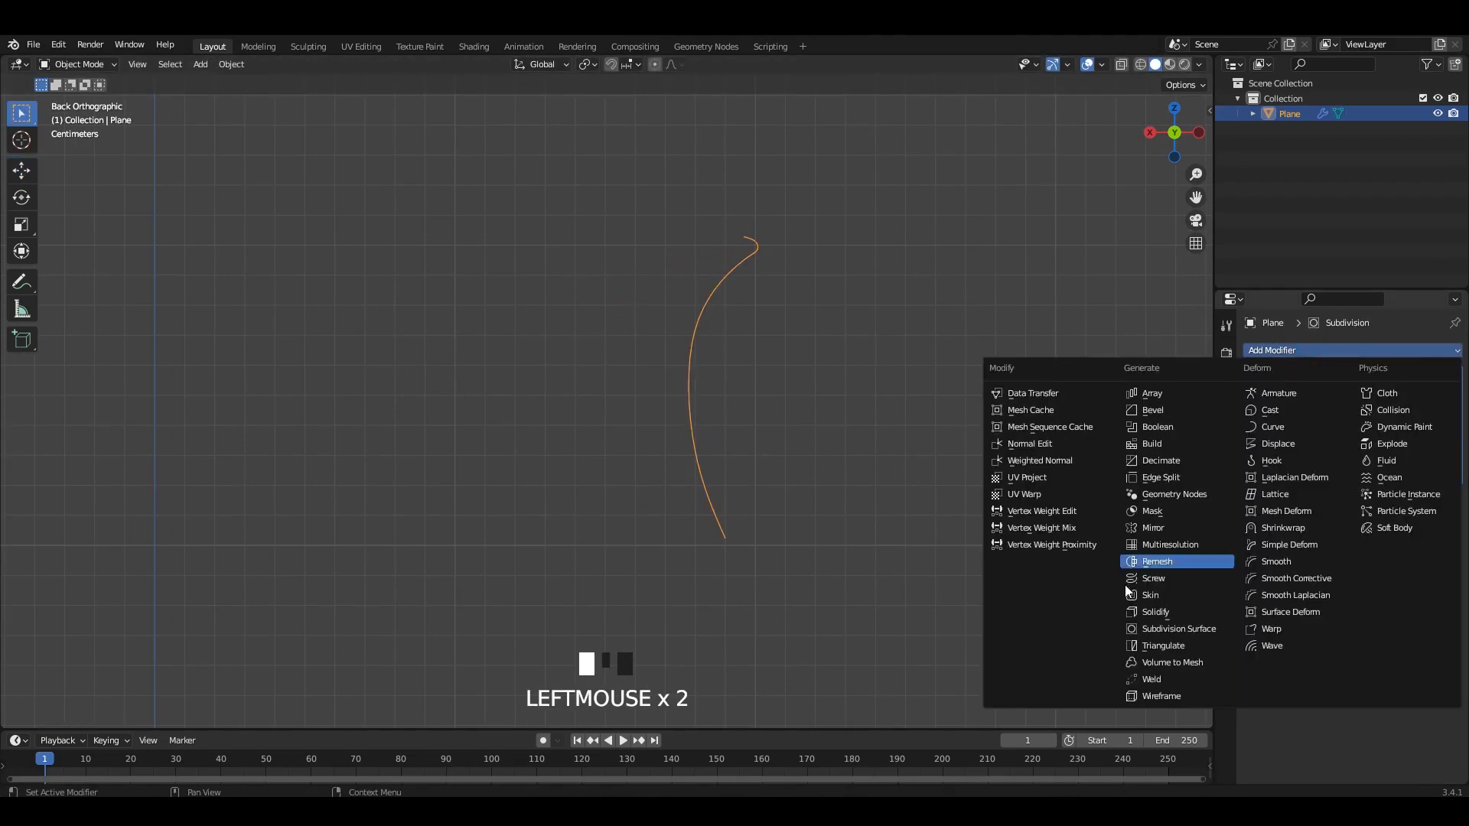
click(1170, 582)
scroll(748, 391, down, 5)
shift+scroll(748, 390, up, 2)
scroll(796, 384, up, 4)
Step: Turn on X-ray and move the two lowest neck vertices down and inward toward the axis
key(alt+z)
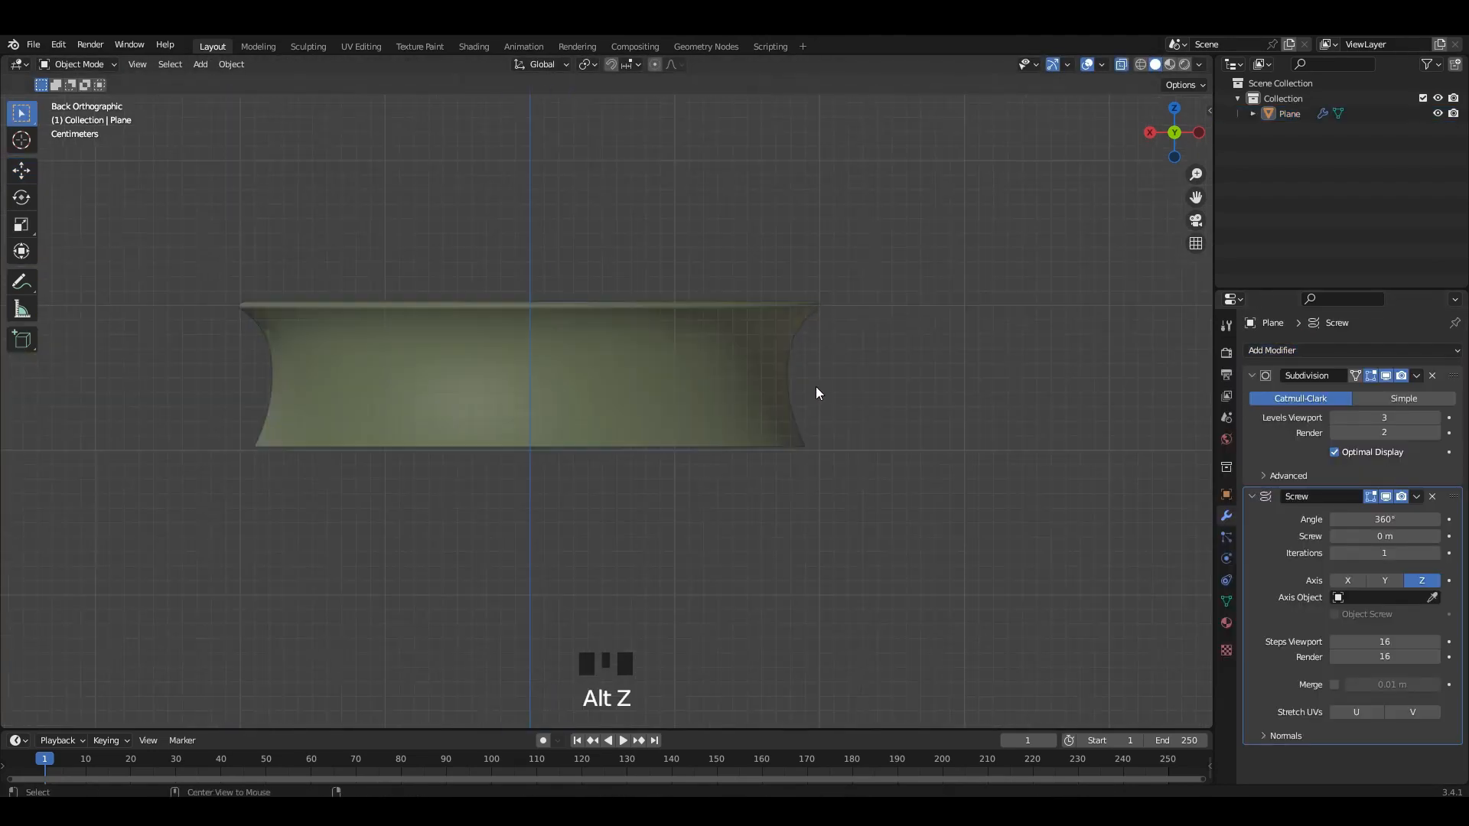
key(Tab)
scroll(814, 387, up, 3)
shift+middle_drag(813, 383, 730, 376)
drag(895, 387, 802, 582)
drag(850, 434, 715, 487)
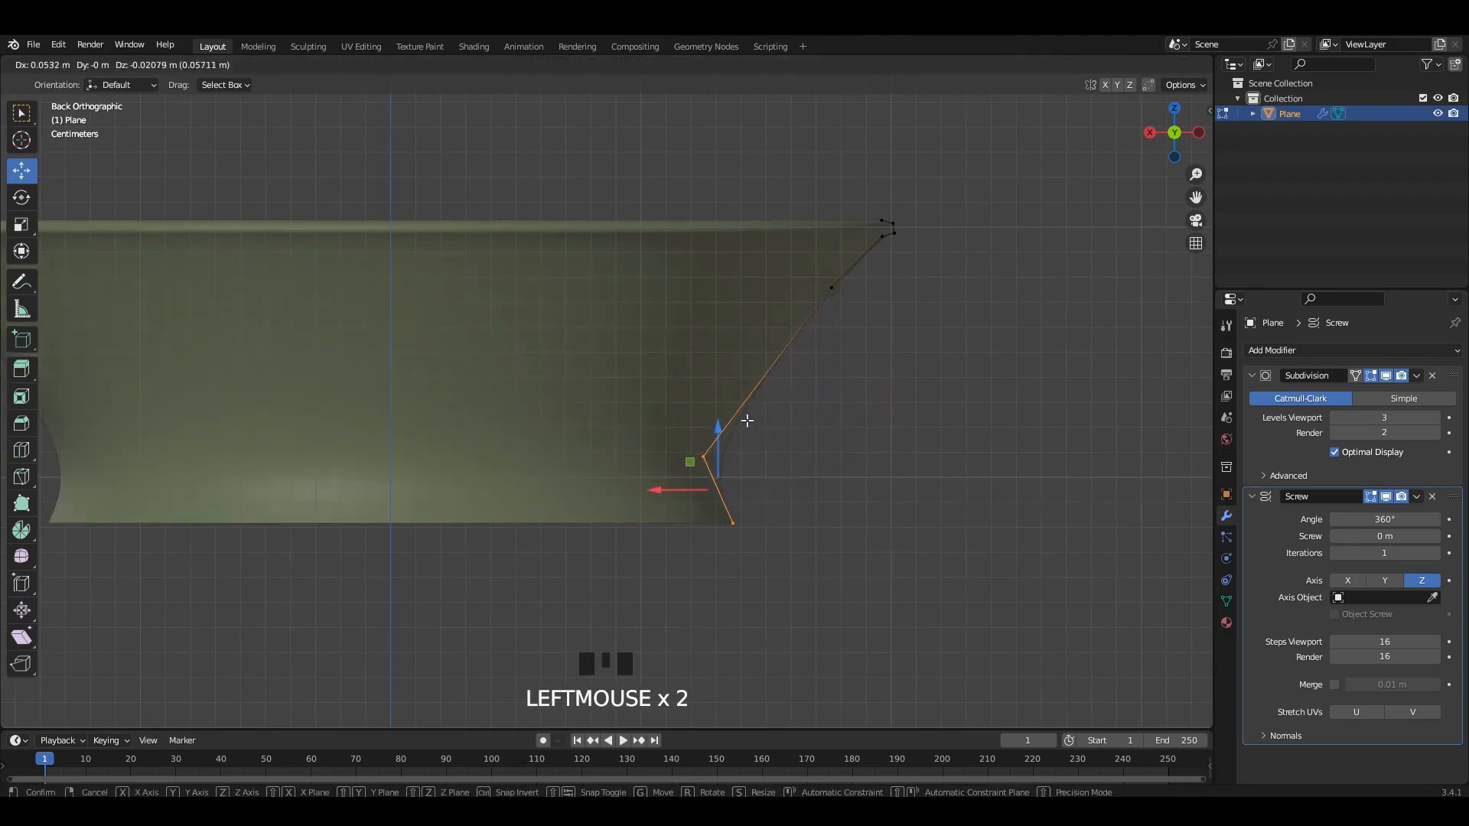
Step: Pull the upper neck vertex just below the lip down and inward toward the axis
click(832, 288)
drag(831, 288, 694, 328)
key(alt+z)
key(alt+z)
click(672, 329)
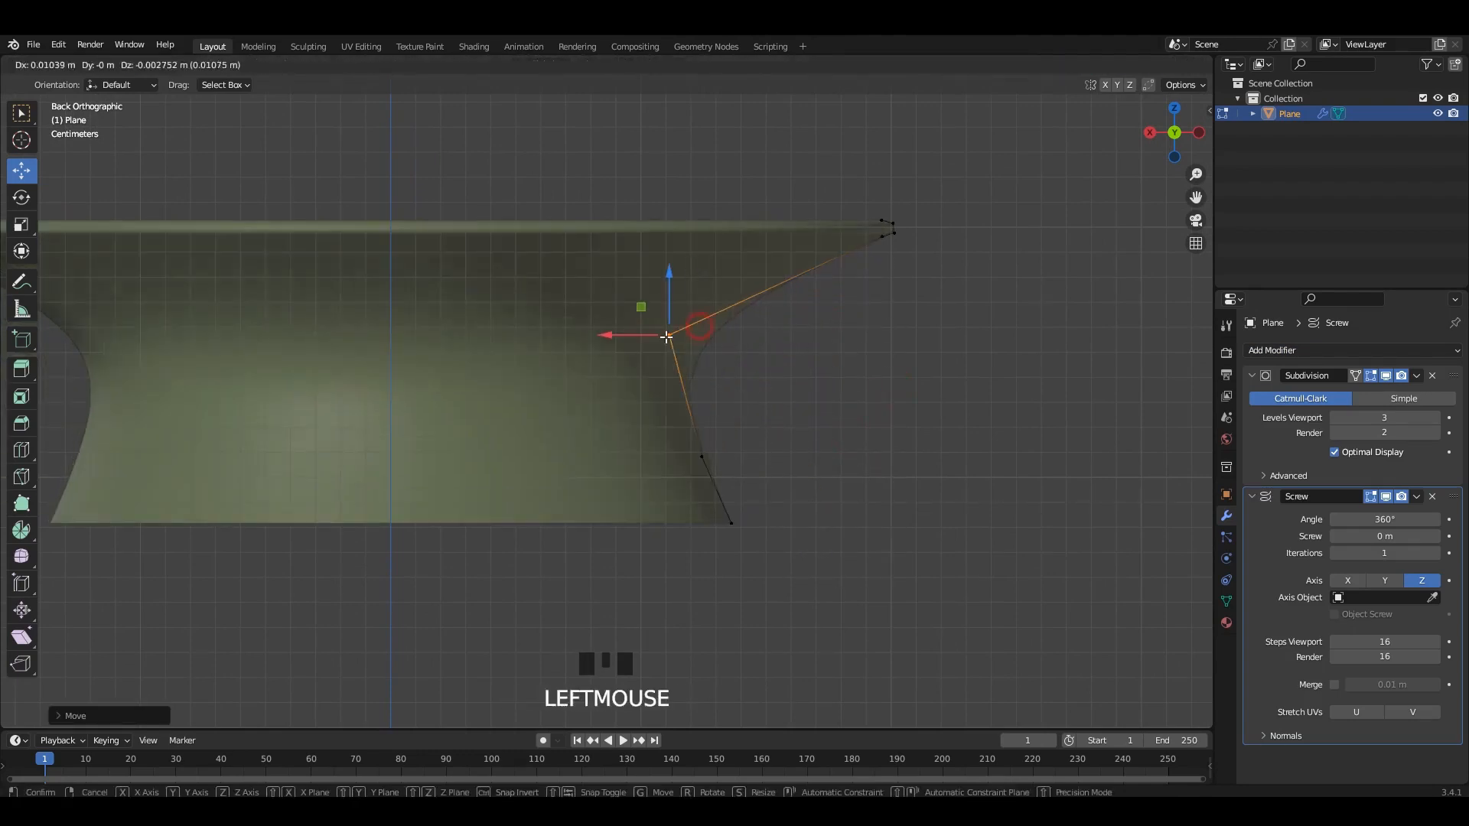
Step: Move the middle neck vertex inward, then shift all the neck vertices down and further toward the axis
click(698, 459)
drag(666, 485, 662, 489)
drag(706, 456, 660, 459)
shift+middle_drag(804, 451, 893, 344)
drag(940, 313, 758, 526)
drag(813, 417, 770, 460)
Step: Thicken the lip by scaling its four vertices up, first uniformly and a second time along Z
shift+middle_drag(987, 115, 949, 329)
scroll(957, 325, up, 3)
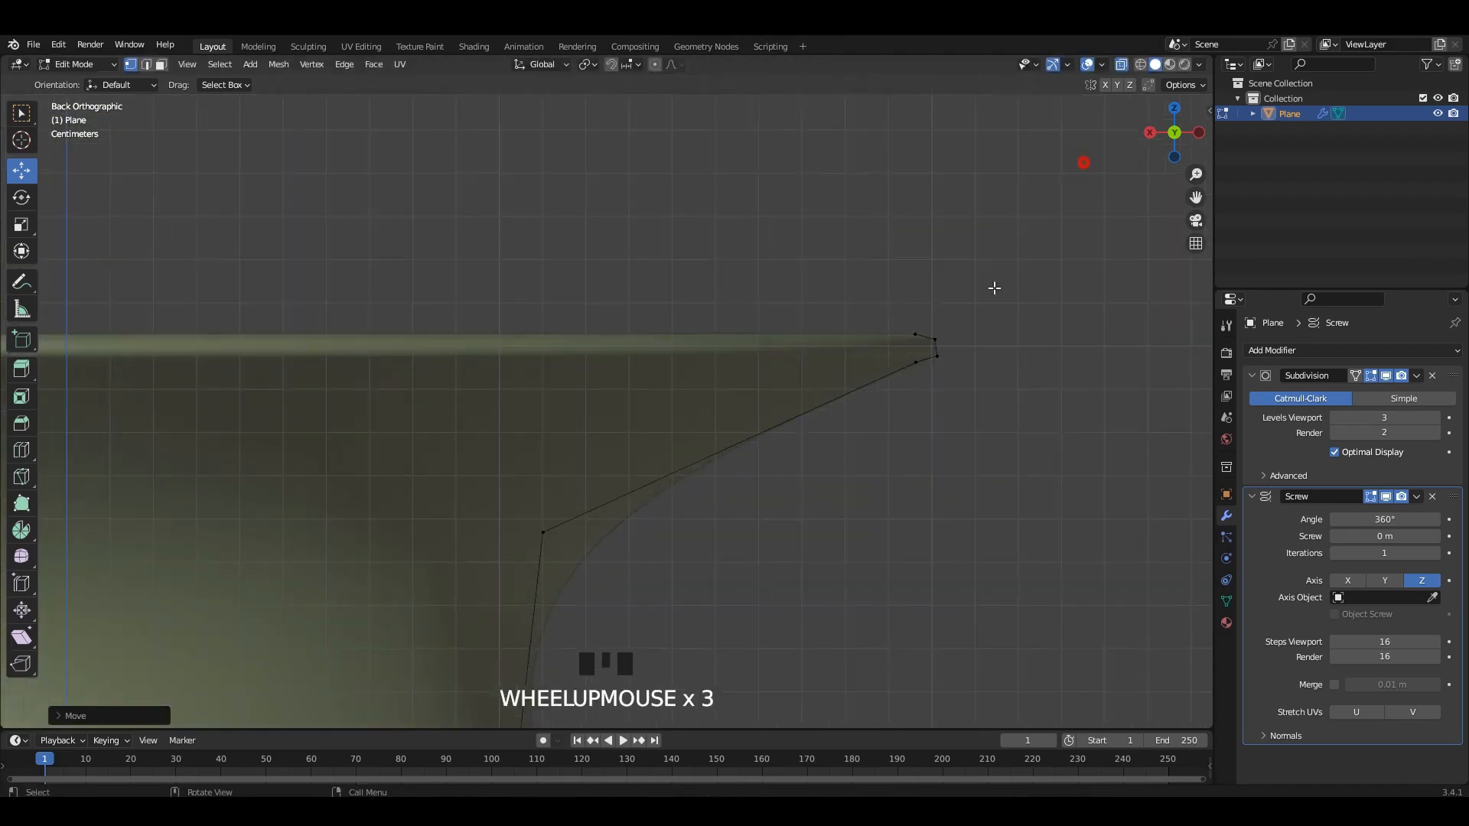
drag(994, 289, 873, 417)
key(s)
click(1119, 577)
key(z)
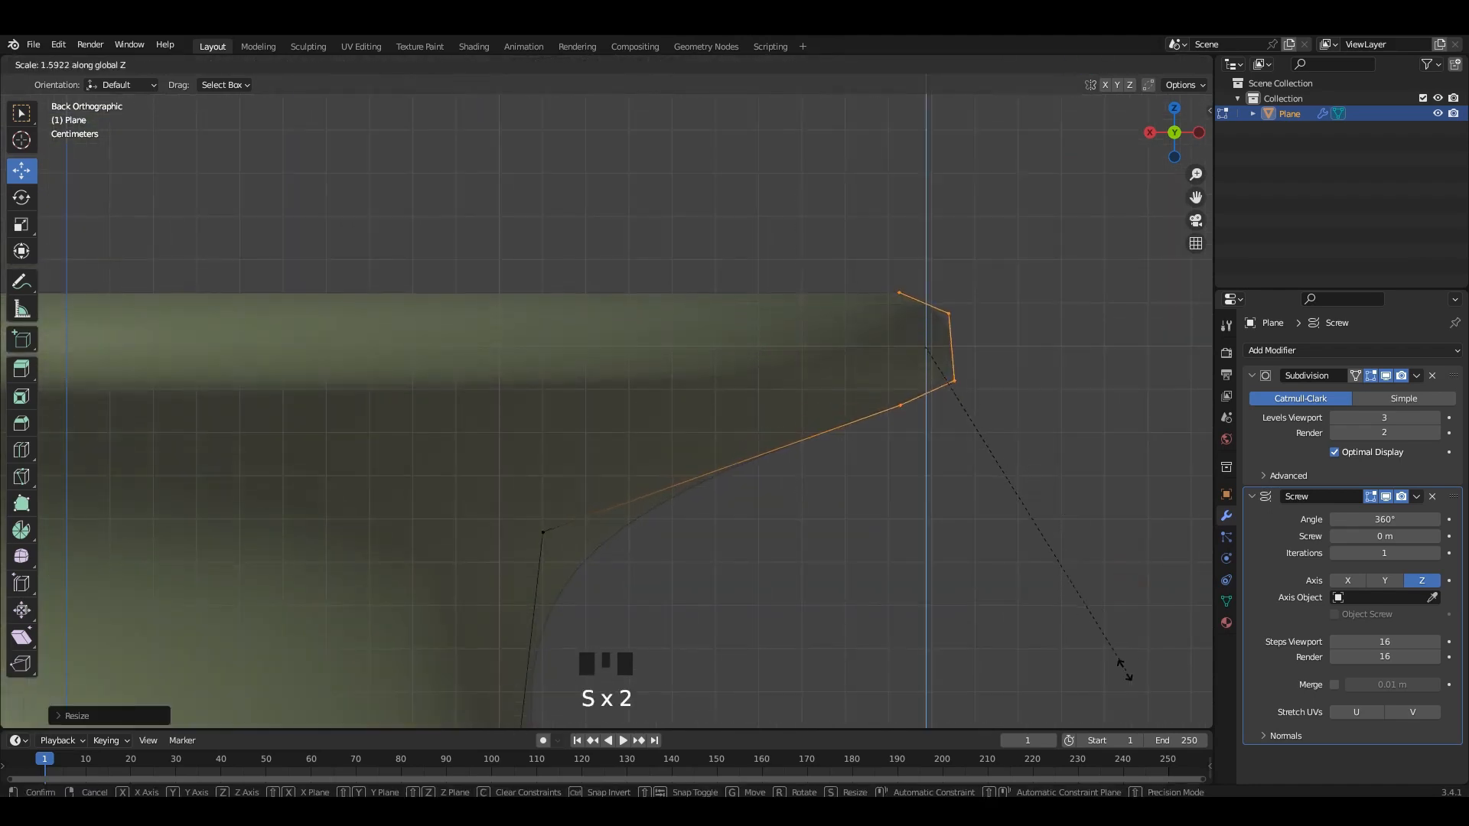
click(1113, 608)
key(alt+z)
key(Tab)
scroll(774, 346, down, 5)
scroll(774, 346, up, 3)
Step: Extrude the lip's top end vertex horizontally inward toward the axis
key(Tab)
key(alt+z)
scroll(950, 338, up, 3)
shift+scroll(950, 338, up, 1)
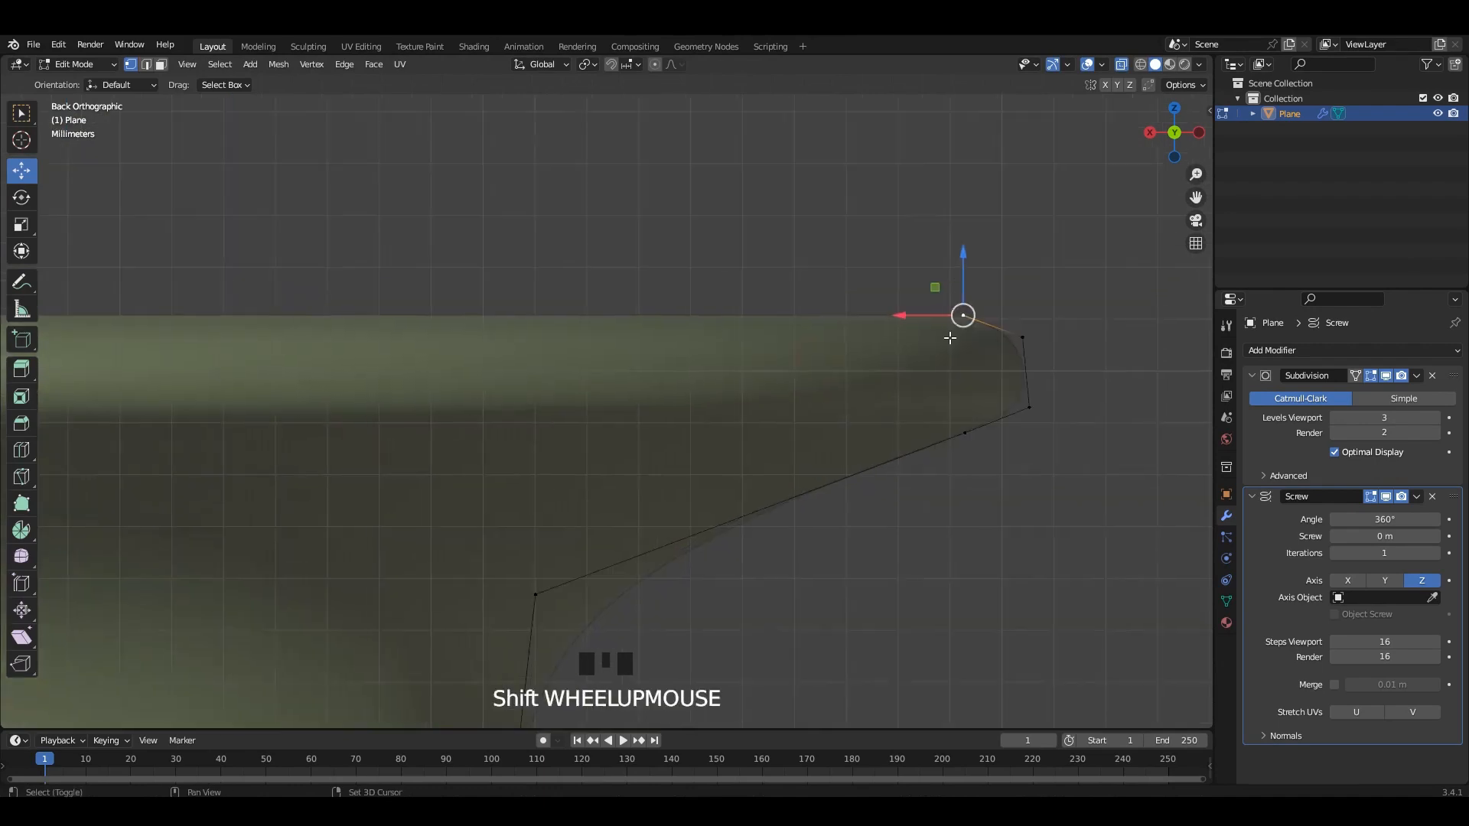
drag(892, 318, 768, 324)
Step: Extrude the rim's inner end vertex straight down to form the inside wall of the lip
key(e)
right_click(819, 365)
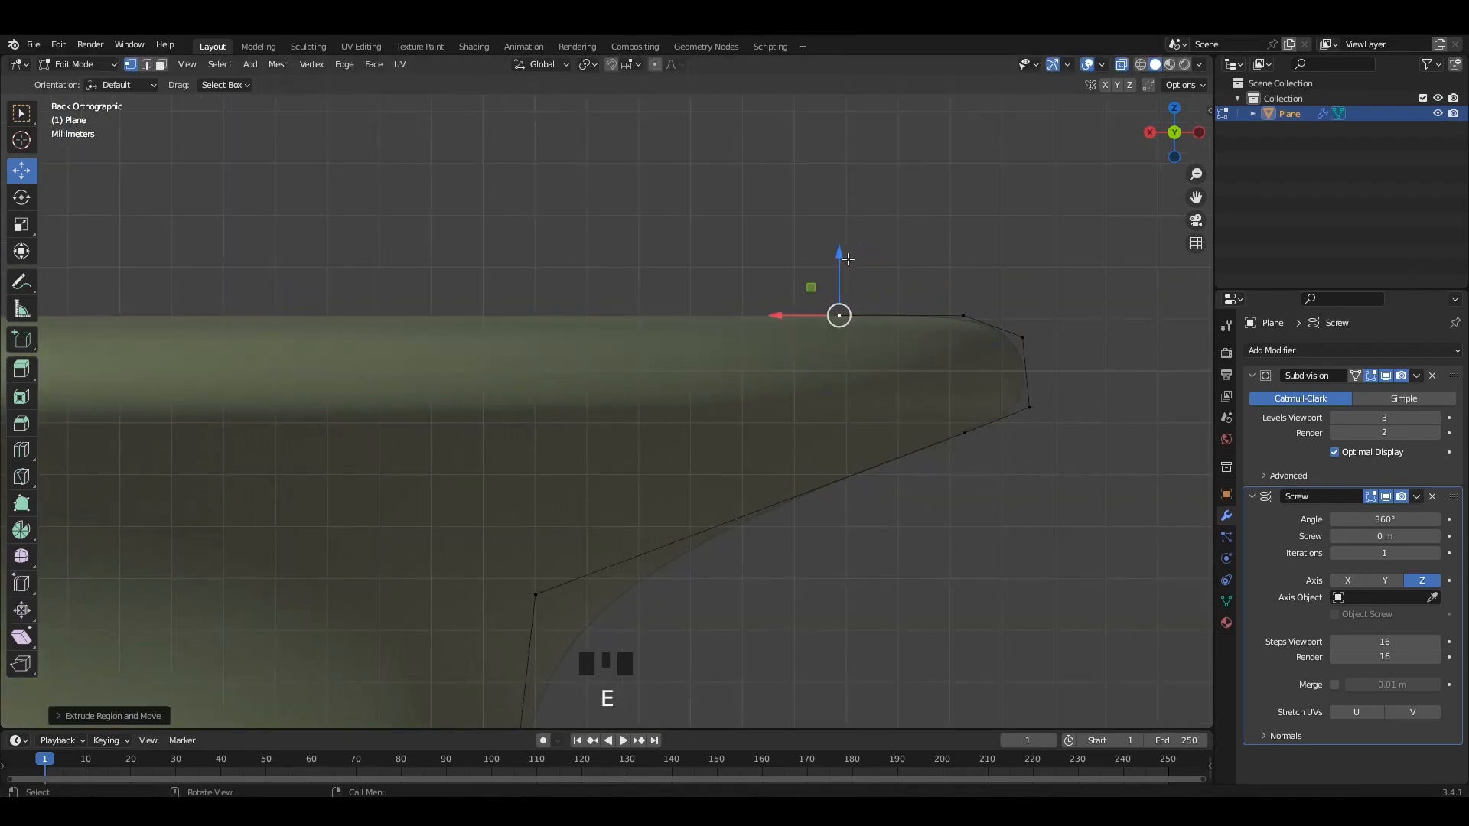
drag(845, 260, 843, 298)
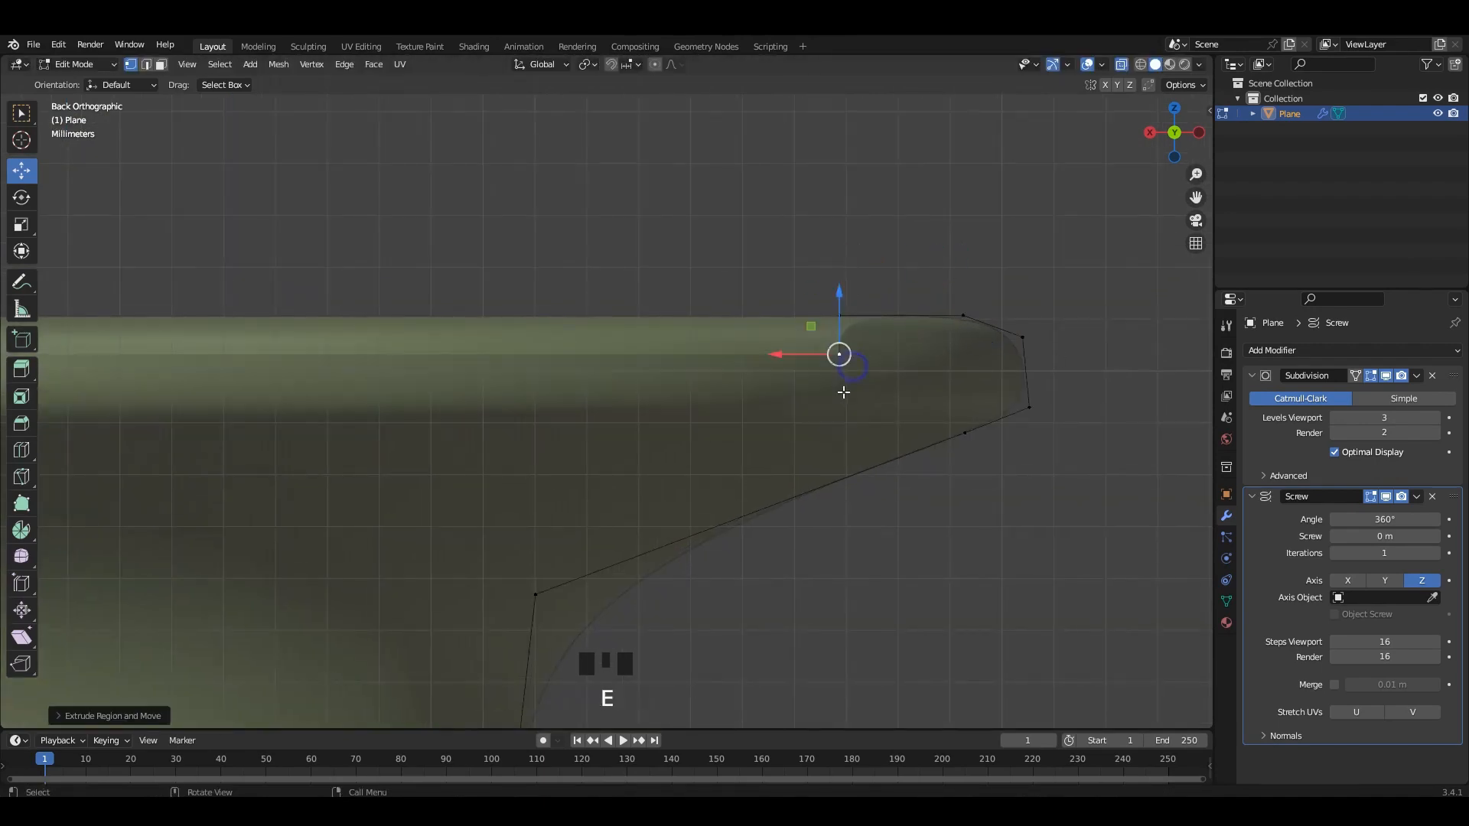
key(ctrl+z)
drag(840, 294, 839, 342)
key(alt+z)
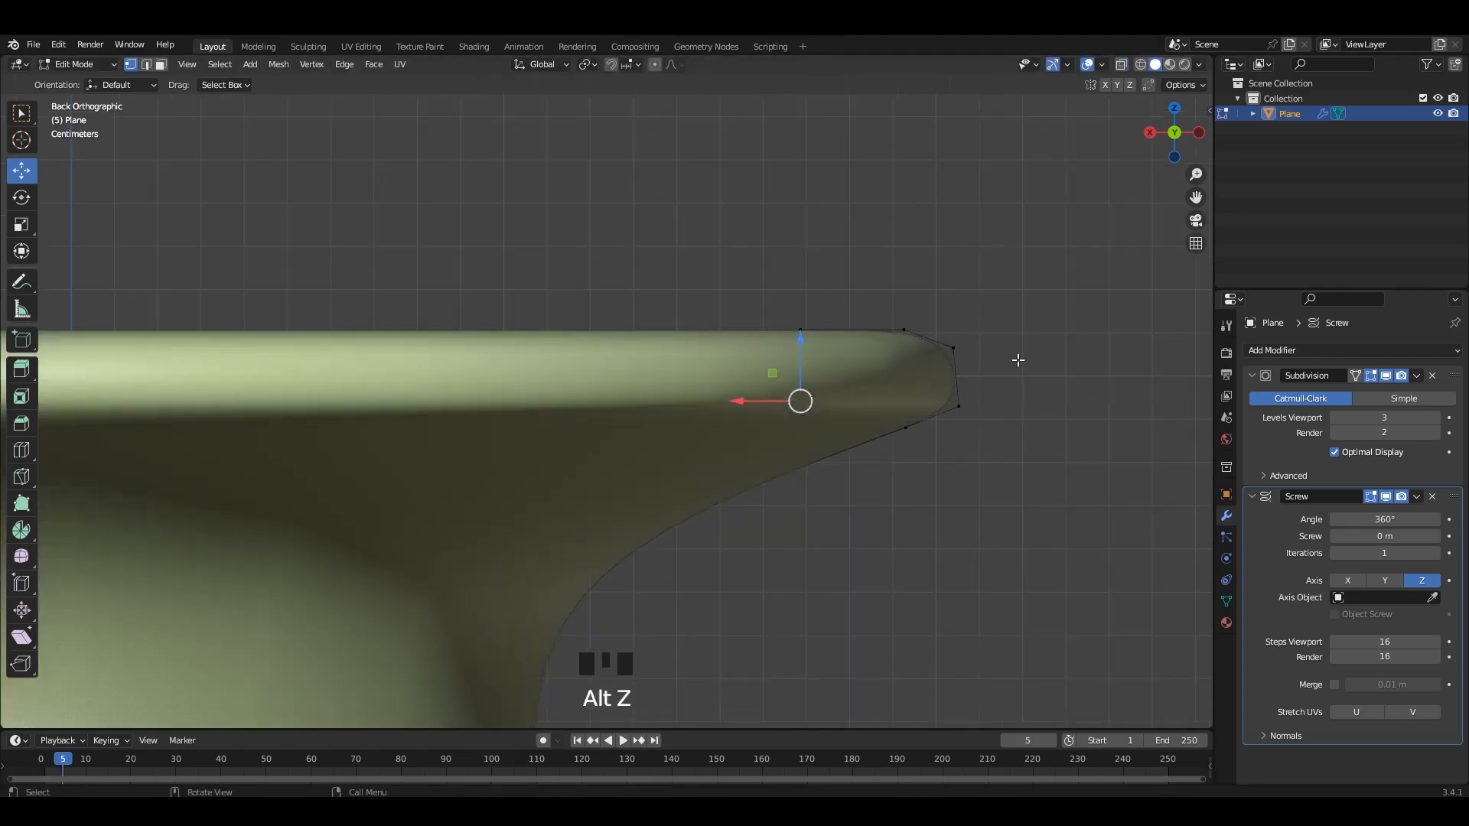
key(Tab)
scroll(772, 428, down, 6)
Step: Move the neck's lowest vertex down and slightly outward to lengthen the neck
shift+middle_drag(617, 483, 780, 360)
key(Tab)
key(alt+z)
click(781, 392)
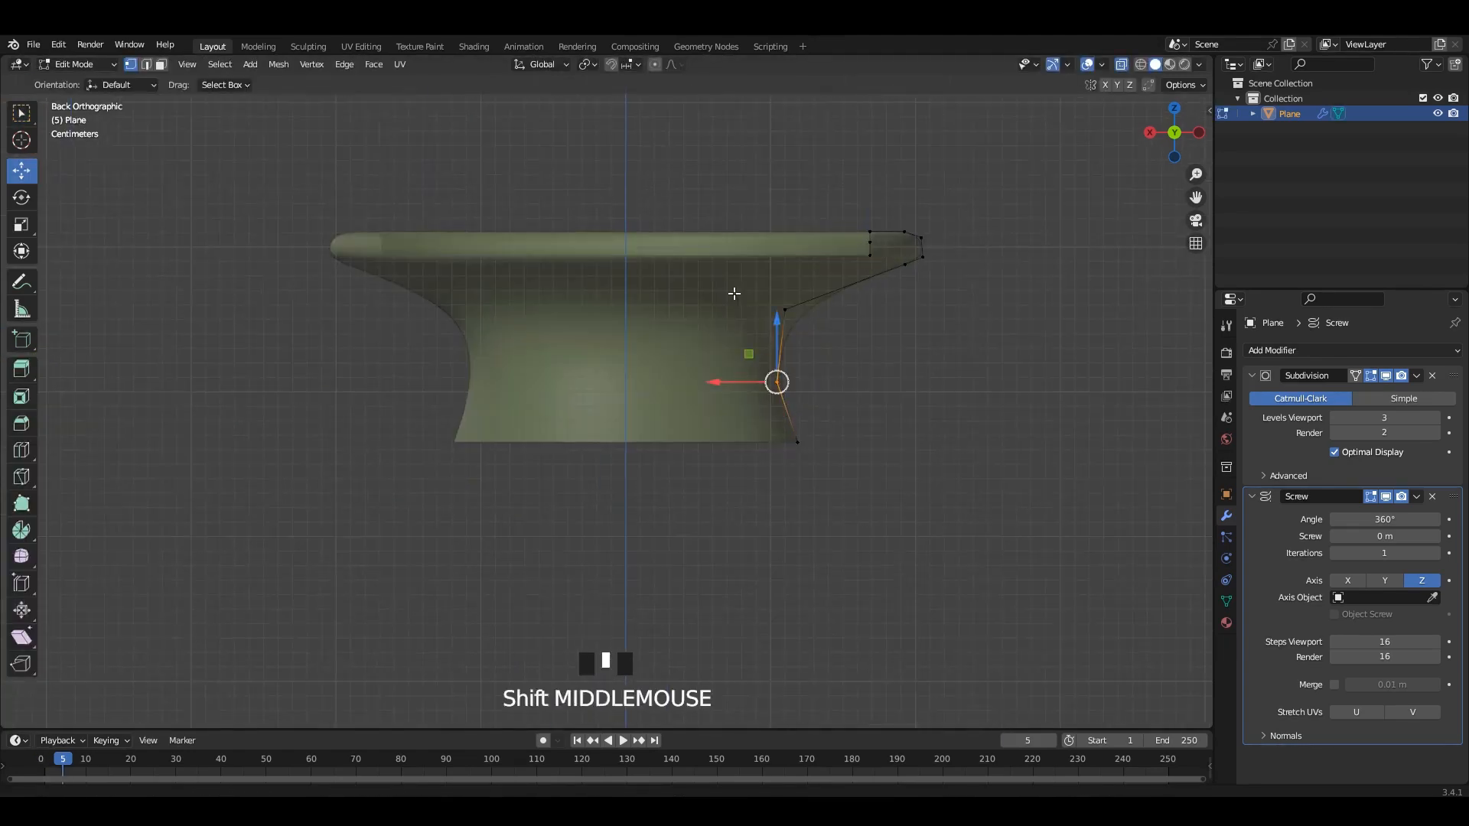
shift+middle_drag(734, 294, 664, 267)
scroll(664, 267, up, 1)
click(788, 420)
shift+middle_drag(794, 421, 854, 337)
drag(816, 341, 831, 372)
Step: Extrude the neck's lower end outward and down to form the vase's shoulder, then adjust the new vertex's position
key(e)
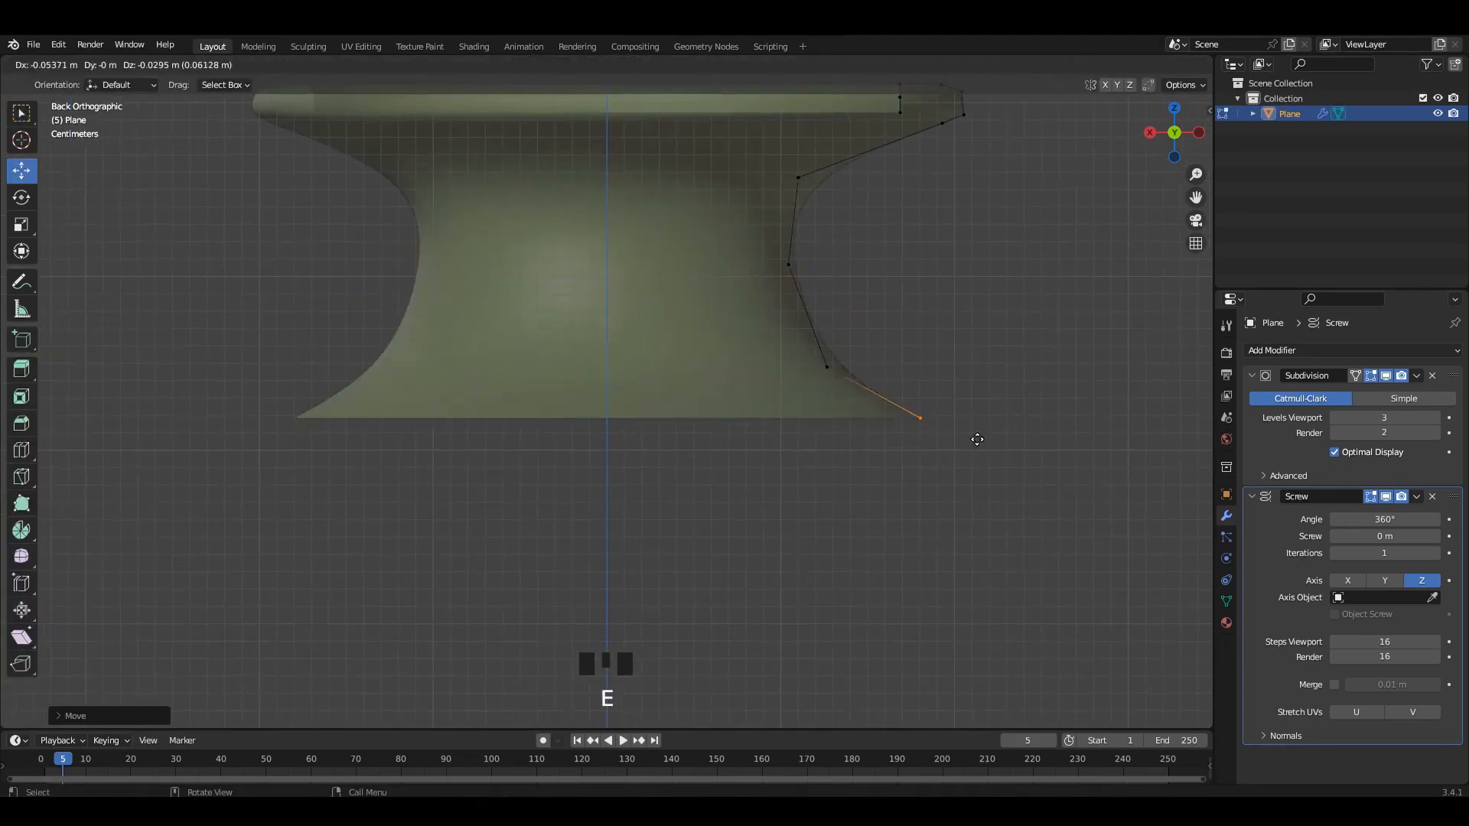
click(1060, 476)
scroll(918, 436, down, 4)
shift+middle_drag(888, 427, 872, 341)
drag(811, 355, 850, 389)
scroll(811, 401, down, 2)
shift+middle_drag(780, 414, 806, 327)
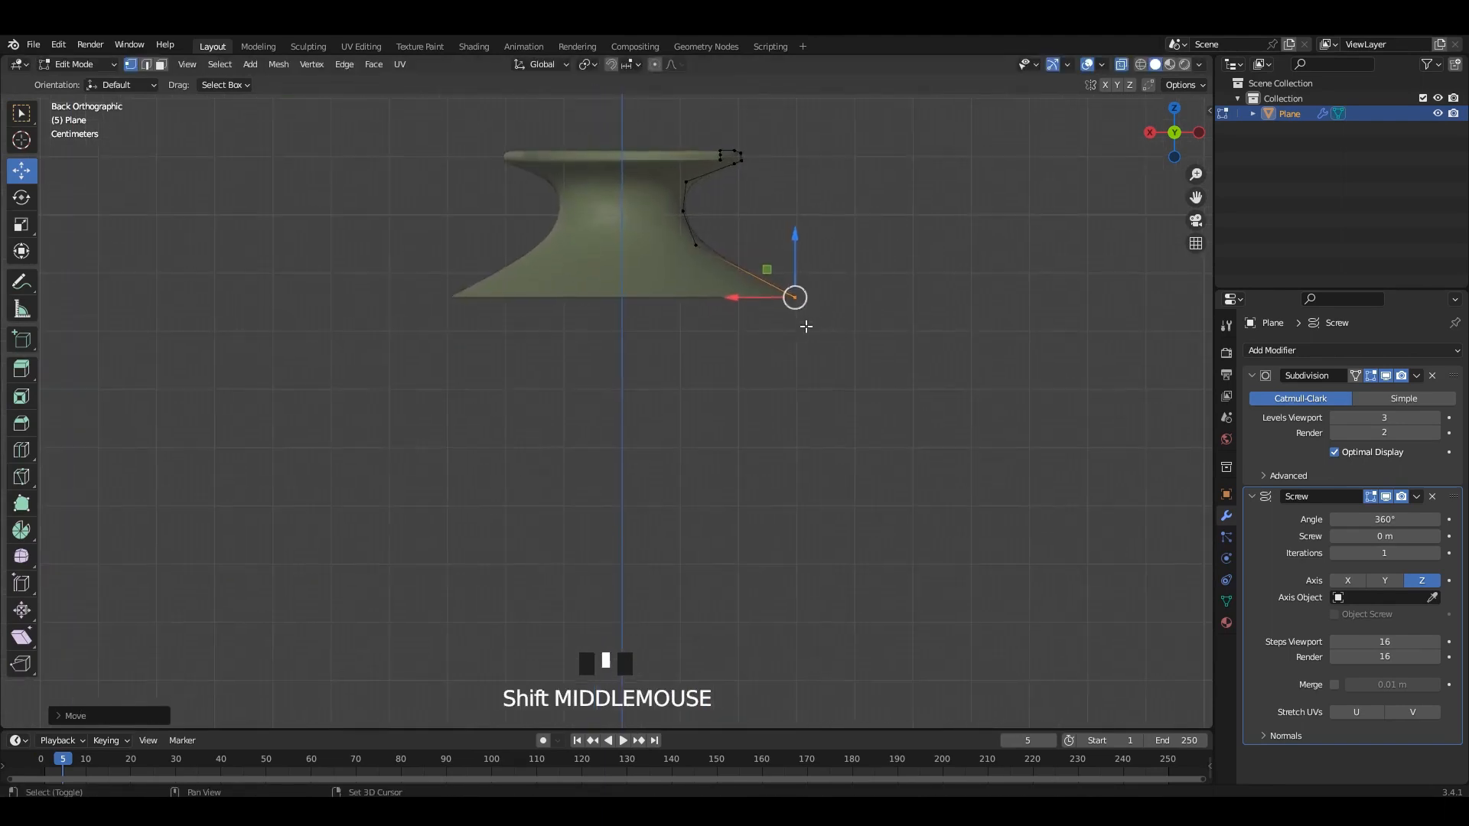
Step: Extrude two more vertices from the shoulder to form the belly, then raise the lower one and shift it inward
key(e)
key(e)
click(918, 653)
scroll(926, 459, down, 2)
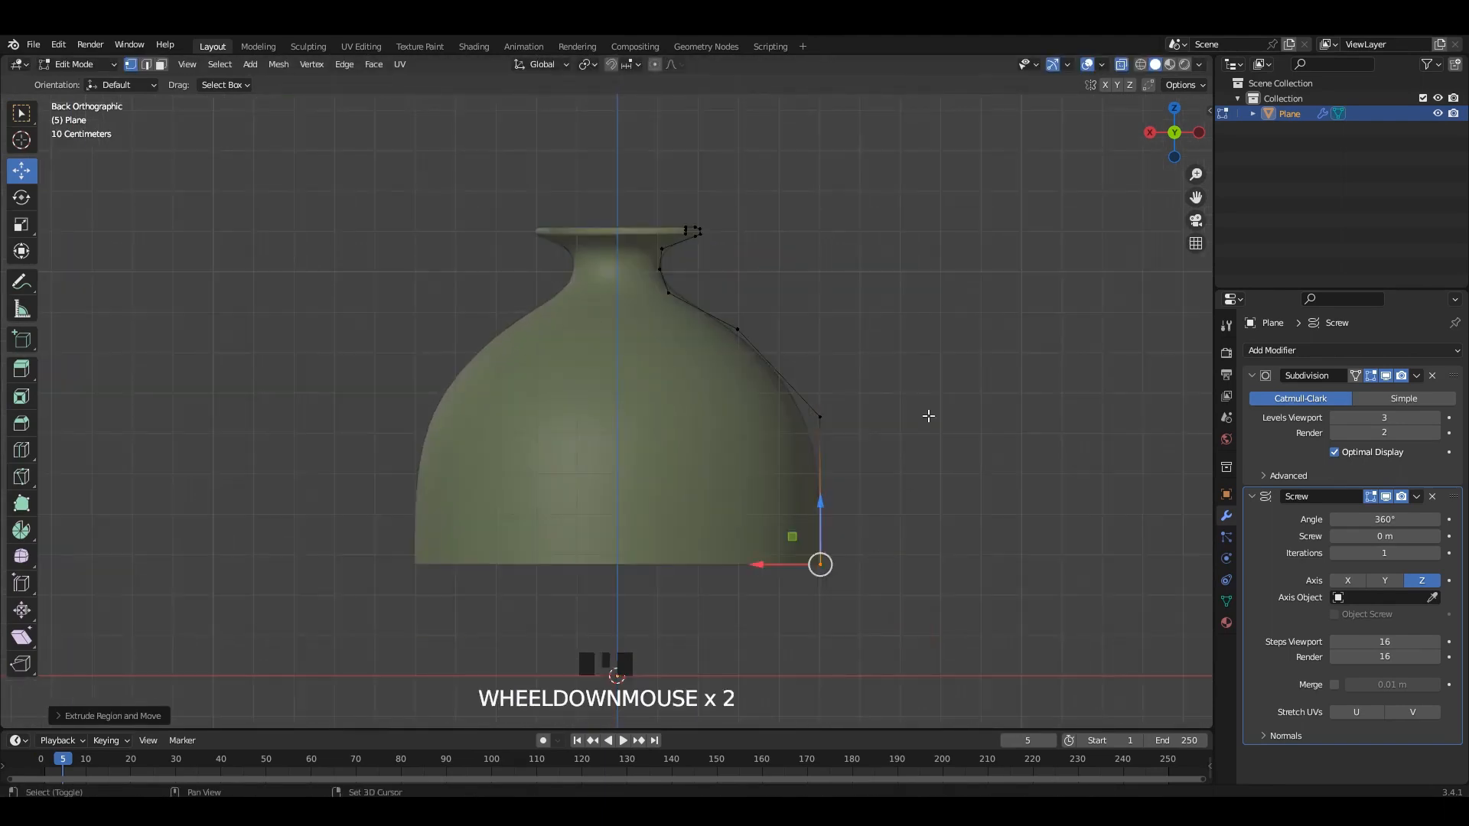
shift+middle_drag(928, 417, 977, 303)
drag(862, 459, 873, 398)
drag(883, 398, 865, 421)
Step: Extrude the profile inward to a base waist and out to a flared foot, then narrow the waist
key(e)
click(793, 508)
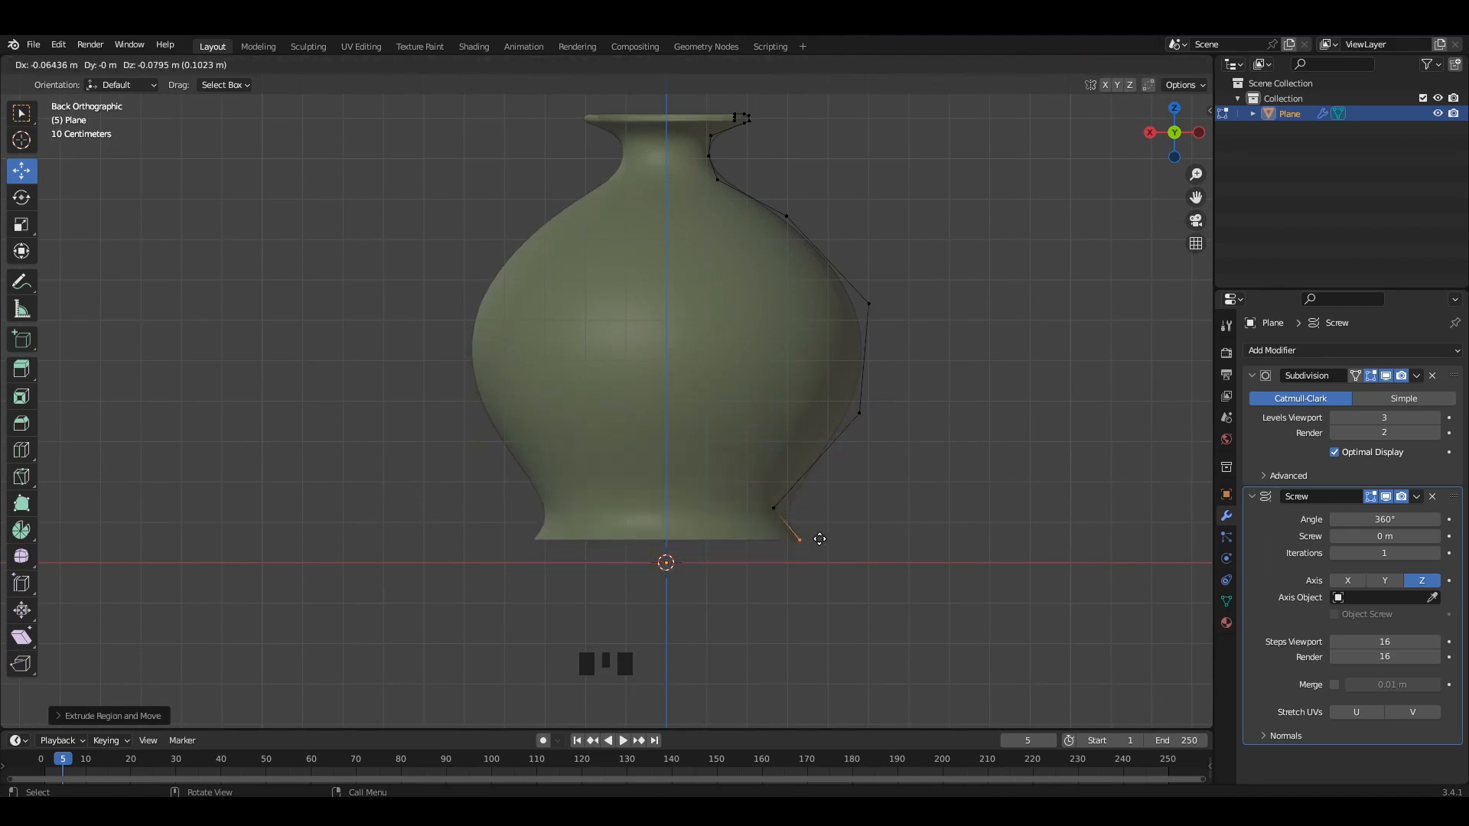
drag(731, 511, 693, 511)
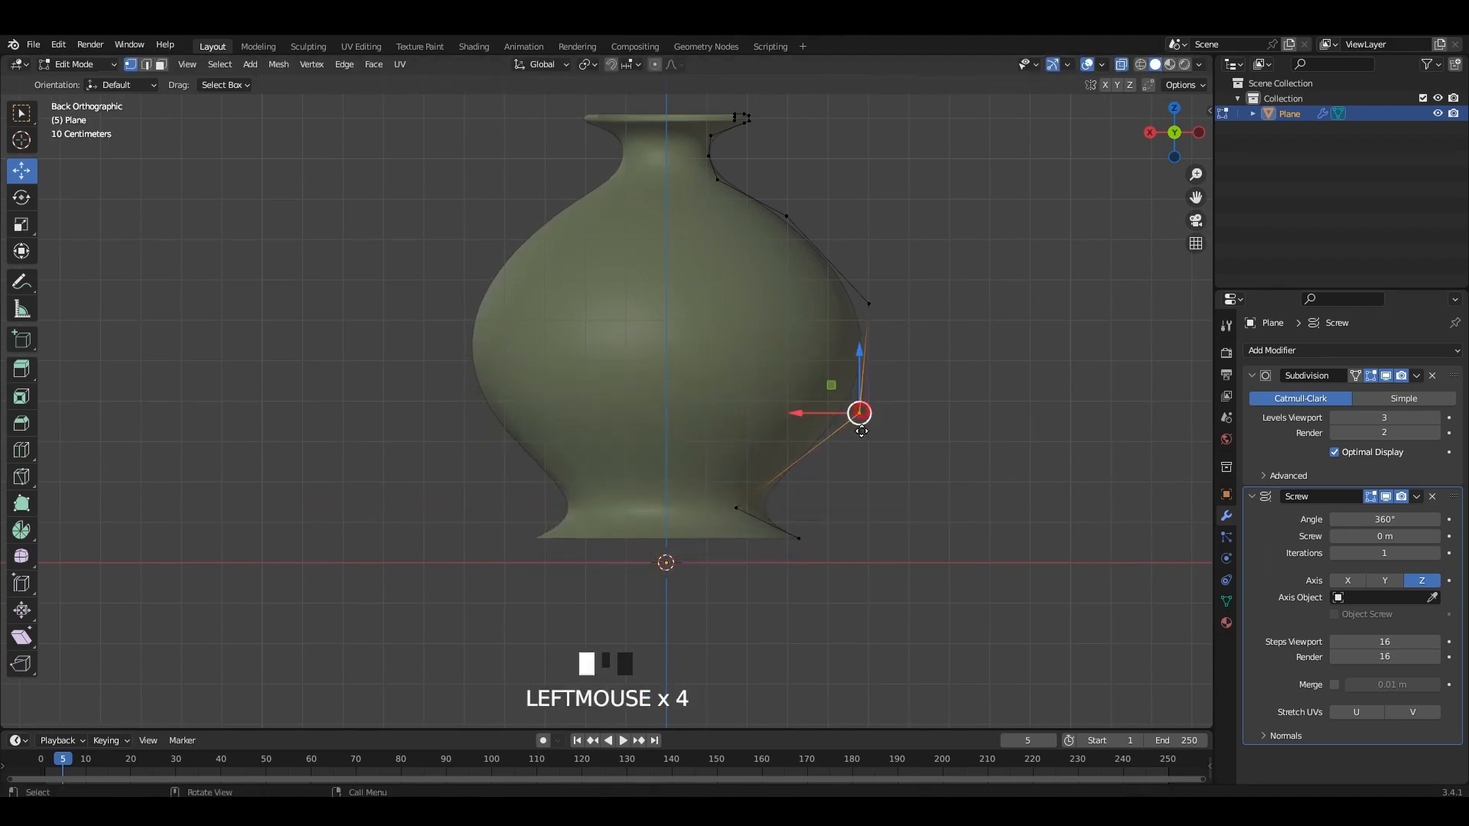
Step: Reposition the upper and lower belly vertices to round out the vase's body
drag(862, 431, 860, 456)
shift+middle_drag(860, 456, 894, 393)
drag(866, 366, 866, 328)
drag(810, 367, 818, 371)
drag(869, 288, 872, 306)
drag(932, 496, 811, 572)
shift+scroll(883, 397, up, 1)
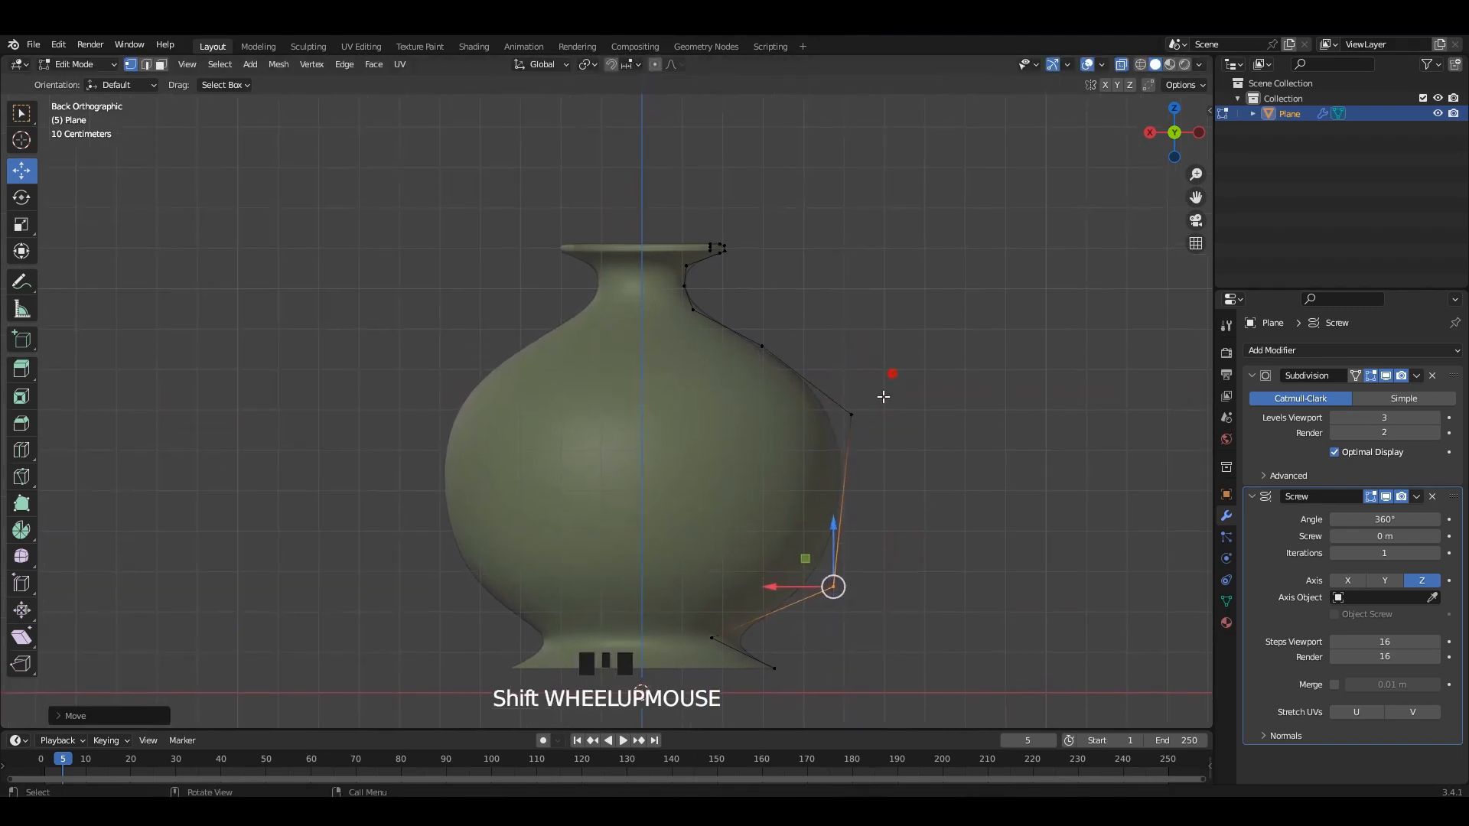
drag(795, 411, 781, 412)
Step: Raise the rim and upper neck vertices along Z by about 0.09 m to lengthen the neck
scroll(781, 412, up, 2)
shift+middle_drag(787, 377, 804, 519)
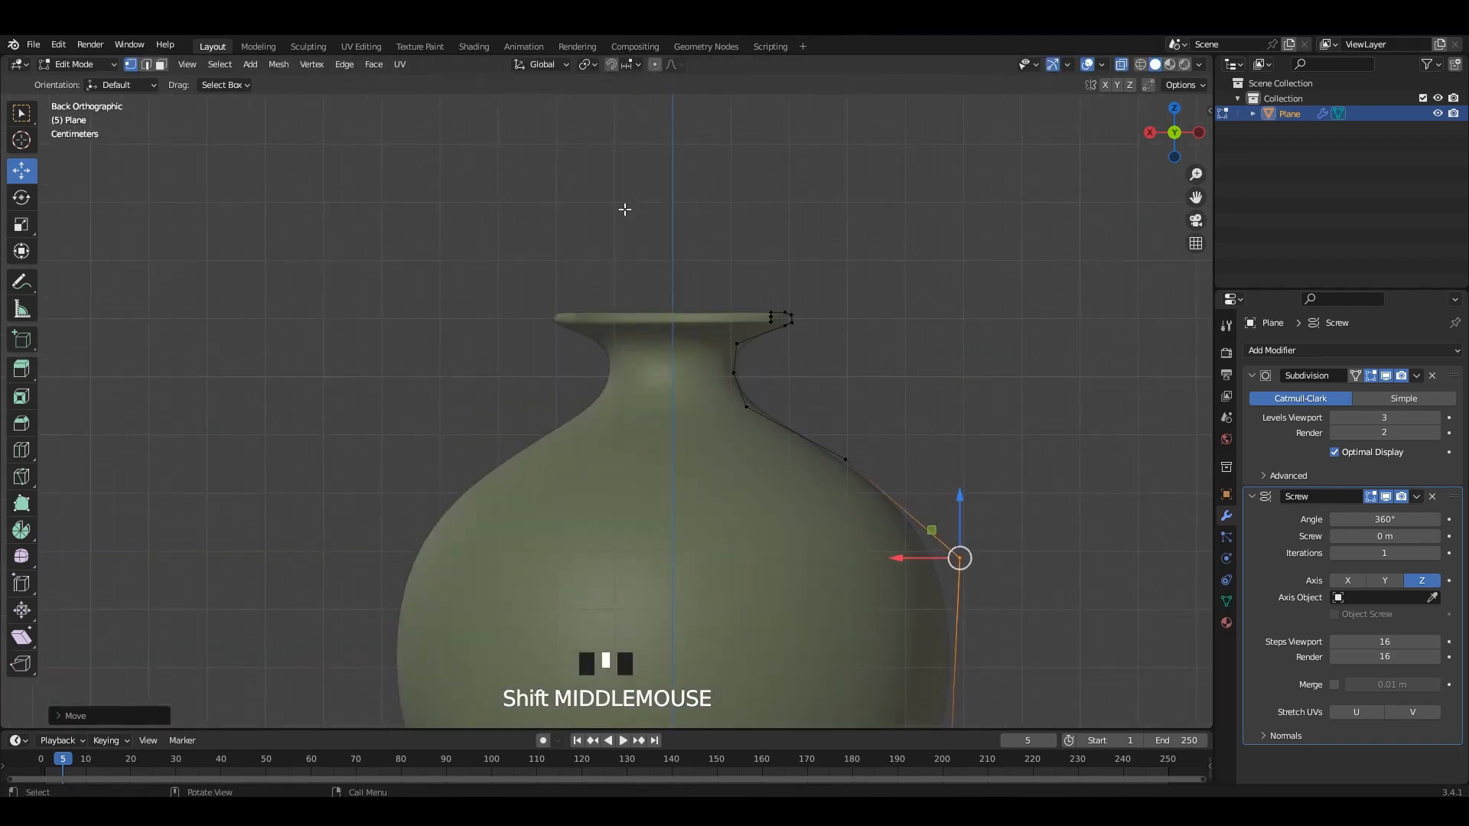
drag(624, 209, 895, 359)
drag(774, 259, 781, 209)
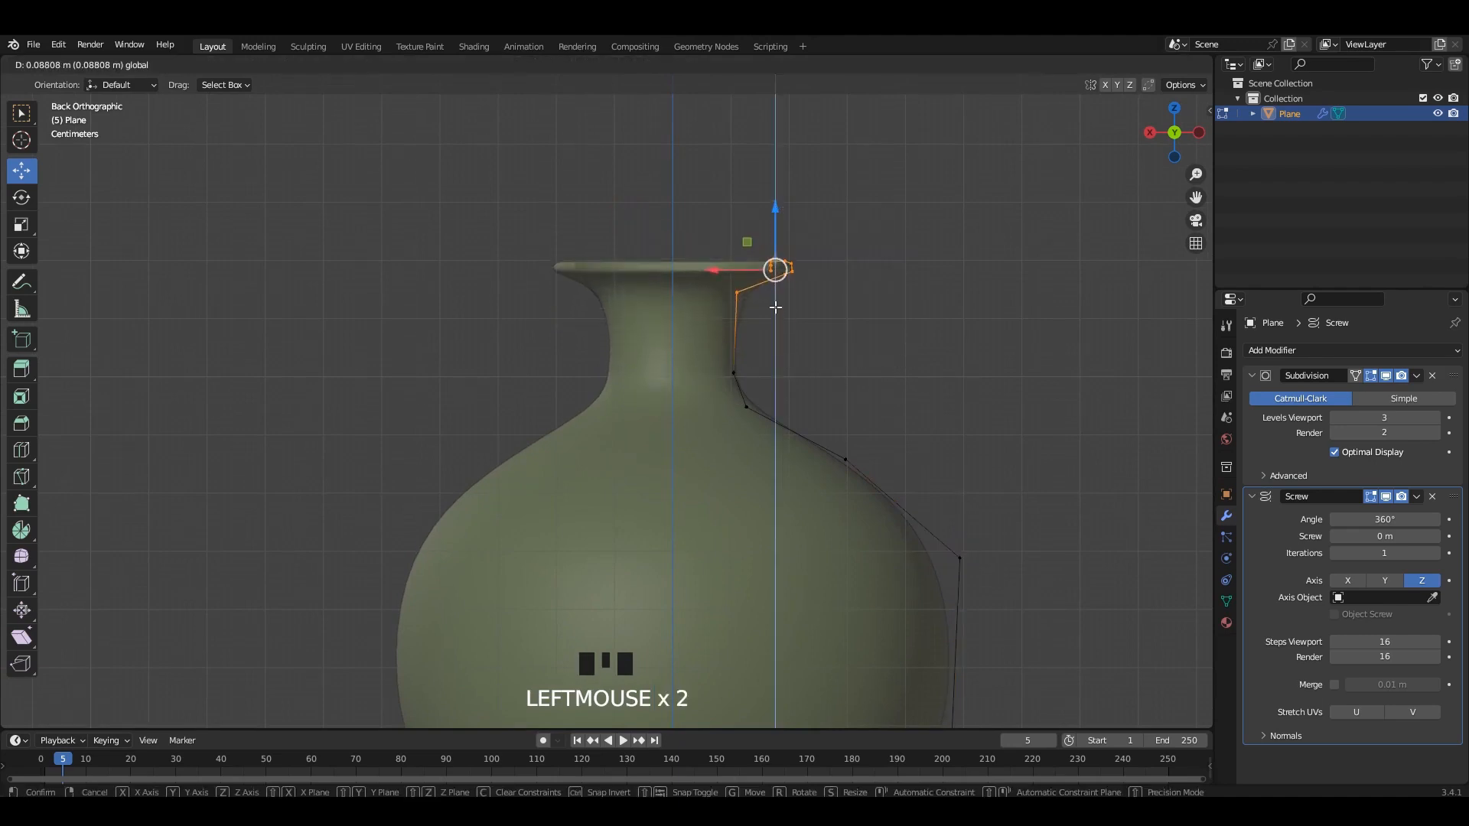
drag(775, 308, 775, 307)
Step: Raise the narrowest neck vertex and nudge it inward, then move the neck-base vertex slightly outward
shift+middle_drag(772, 322, 783, 253)
click(739, 303)
drag(746, 260, 746, 238)
drag(701, 282, 693, 282)
click(759, 352)
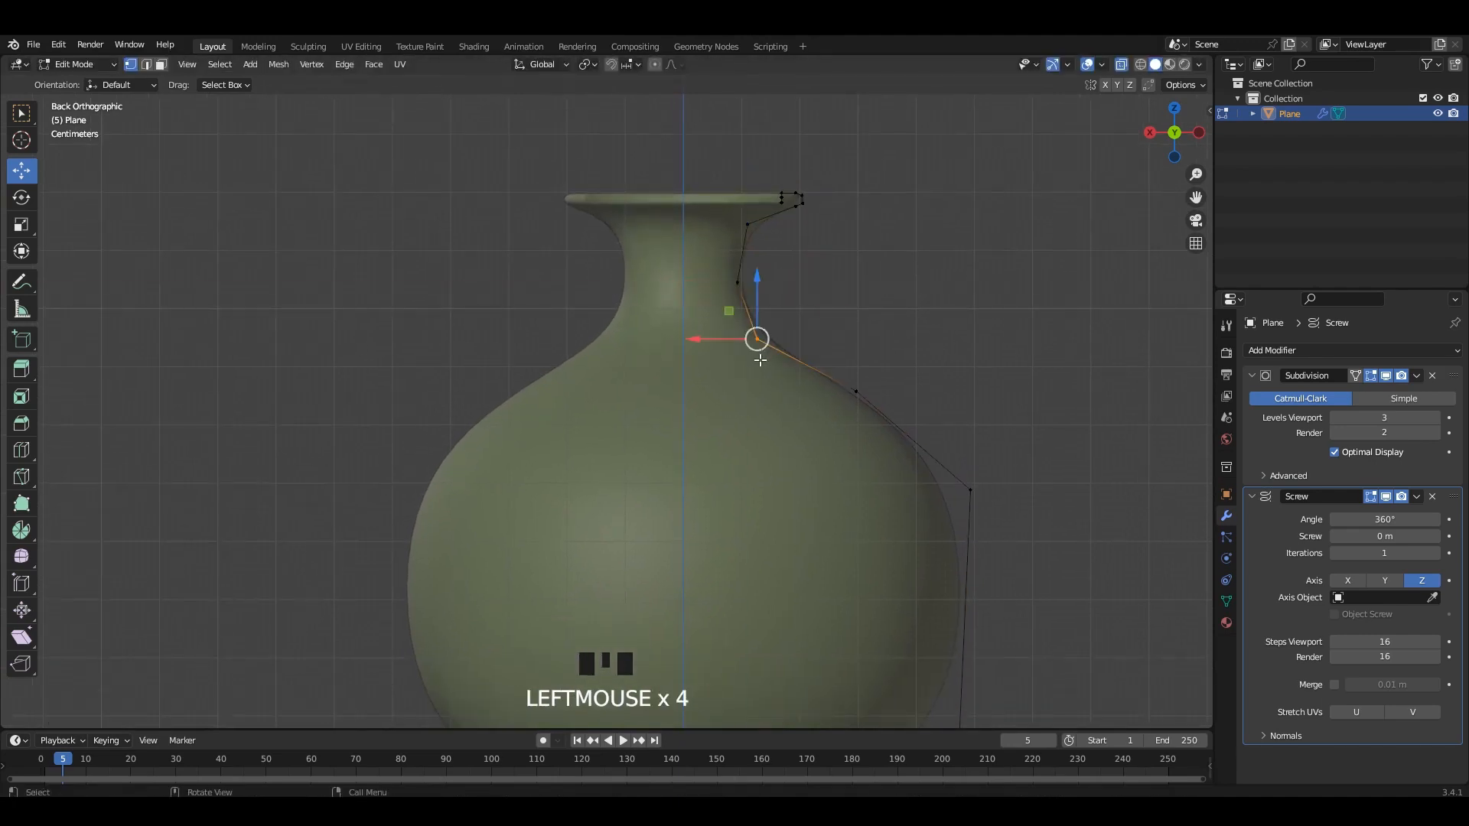
drag(758, 349, 769, 349)
Step: Move the shoulder vertex outward and shift the upper belly vertex up and outward
drag(947, 332, 793, 482)
drag(859, 399, 876, 397)
shift+middle_drag(887, 406, 846, 256)
drag(1017, 249, 880, 413)
mouse_move(930, 354)
mouse_down()
mouse_move(945, 384)
mouse_move(944, 331)
mouse_up()
scroll(997, 393, up, 2)
drag(988, 393, 991, 393)
Step: Fine-tune the body curve by shifting the lower belly inward, the upper belly down and the shoulder outward and down, then return to Object Mode
scroll(990, 393, down, 2)
shift+middle_drag(918, 352, 880, 306)
click(867, 508)
drag(807, 508, 793, 508)
shift+middle_drag(946, 225, 946, 273)
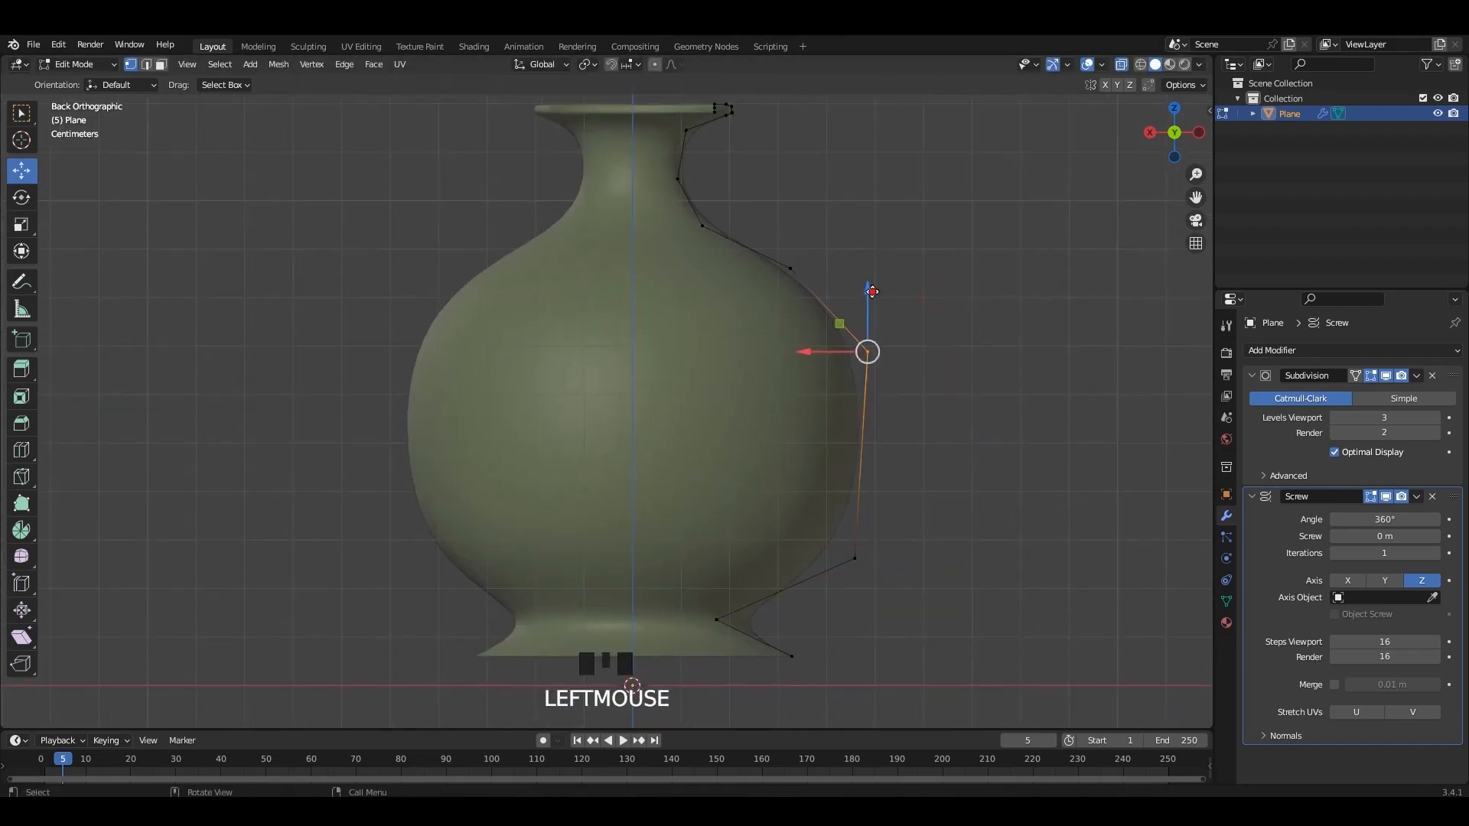
drag(872, 292, 873, 305)
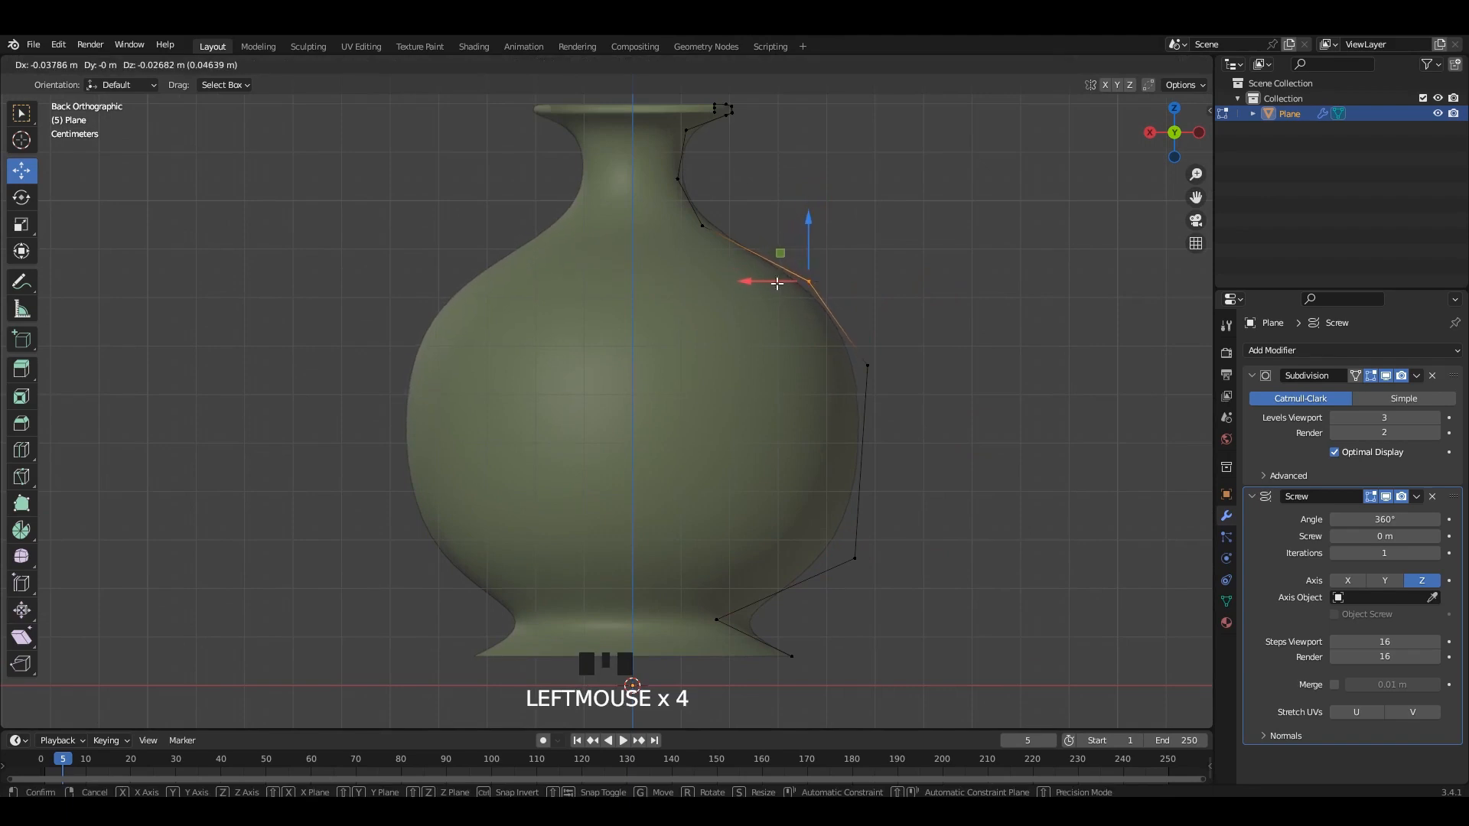
drag(777, 283, 773, 283)
click(823, 439)
click(688, 391)
scroll(688, 393, down, 2)
key(Tab)
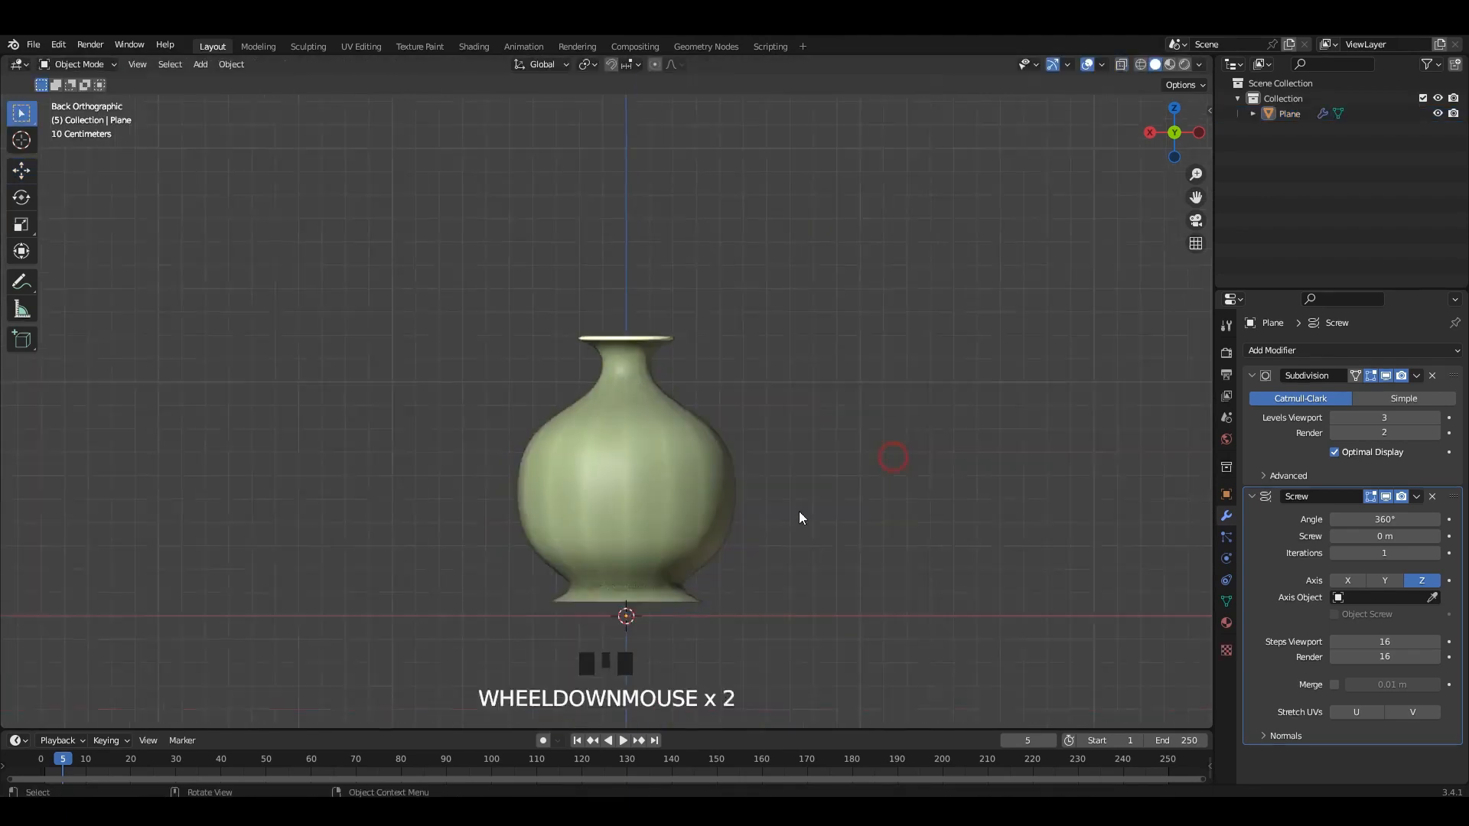
Step: Select the vase, collapse its modifier settings and reorder the stack so Screw comes before Subdivision
shift+middle_drag(799, 519, 811, 374)
click(650, 352)
click(1253, 377)
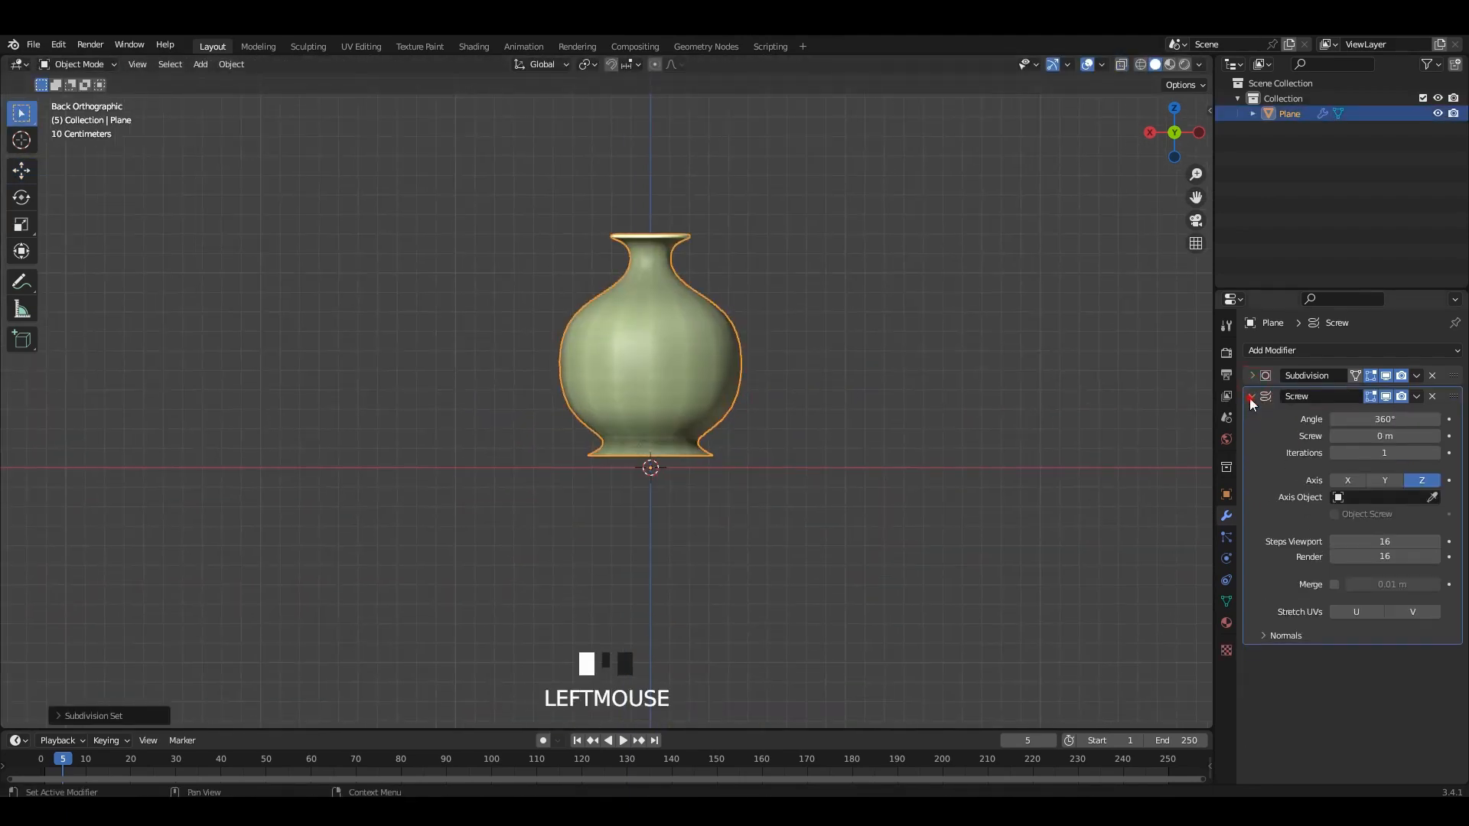
click(1253, 396)
drag(1454, 375, 1459, 517)
Step: Lower the upper belly vertex slightly and move it outward about 0.02 m, then return to Object Mode
key(Tab)
scroll(656, 334, up, 2)
shift+middle_drag(788, 310, 728, 448)
key(alt+z)
click(833, 412)
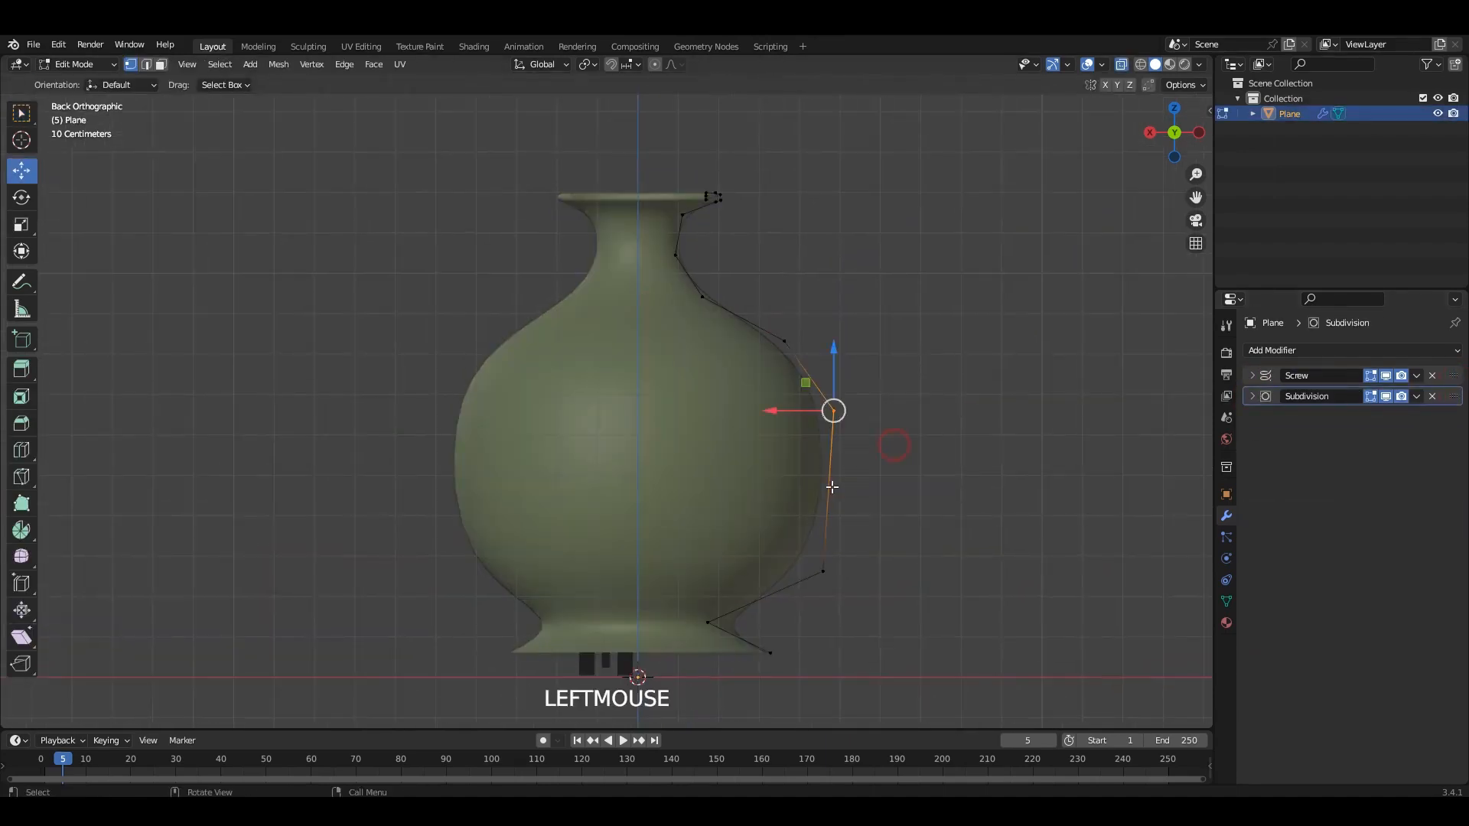
shift+middle_drag(826, 439, 810, 423)
drag(824, 334, 824, 351)
click(792, 389)
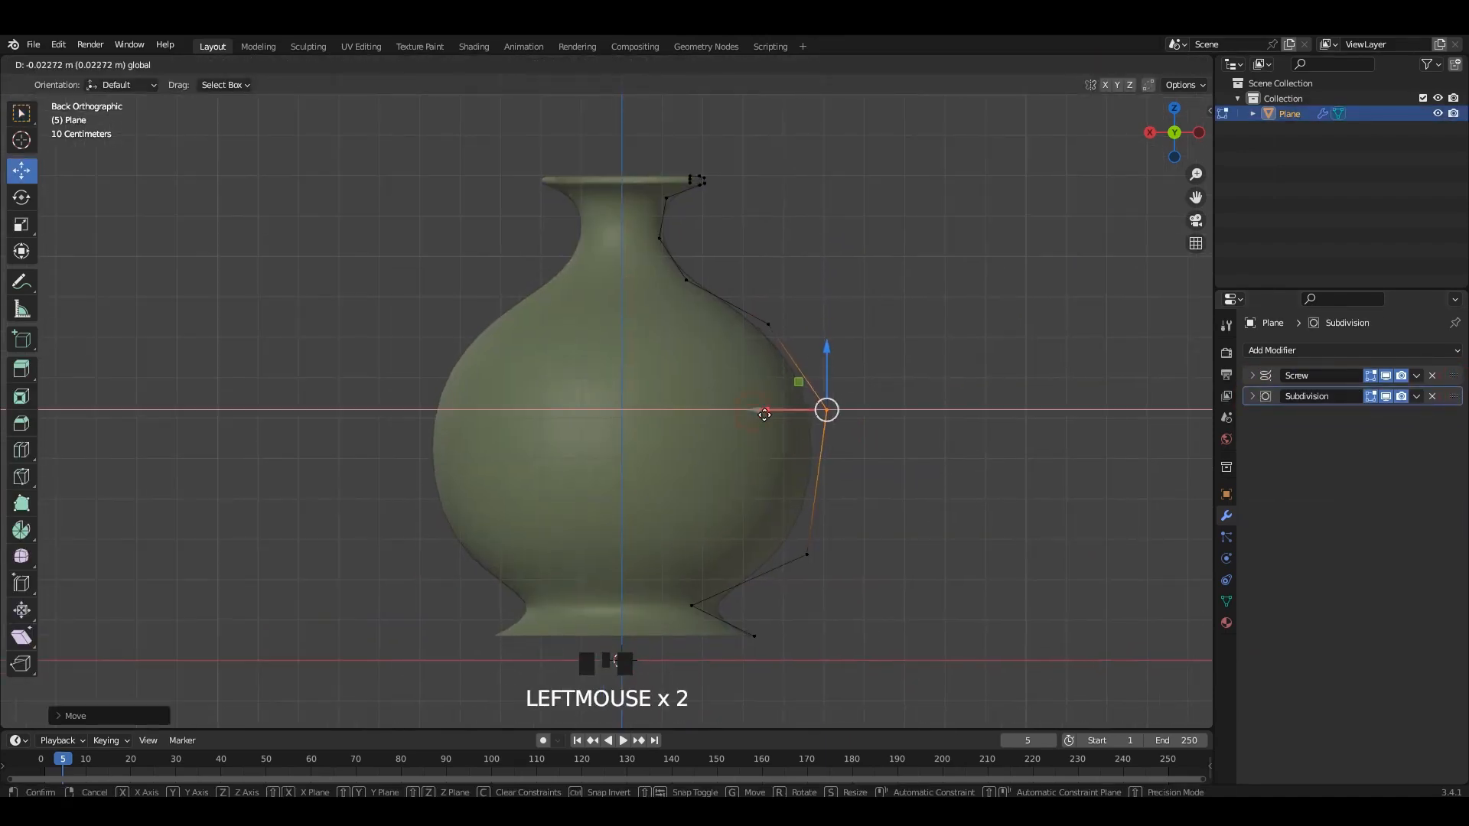
click(800, 404)
key(Tab)
click(953, 379)
Step: Move the lowest profile vertex inward and up until it sits just below the narrow base vertex
click(716, 393)
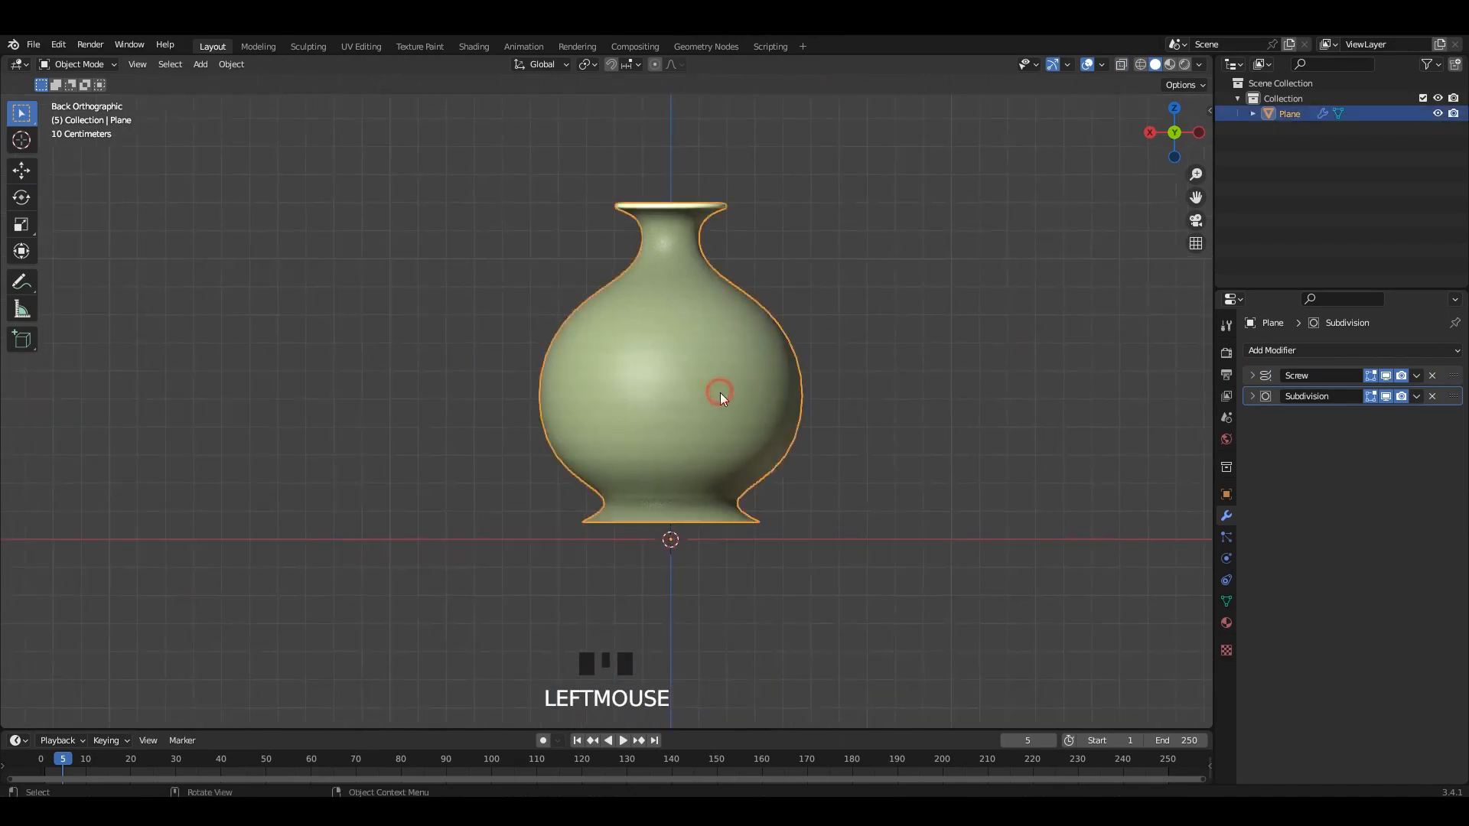
key(Tab)
scroll(800, 338, up, 5)
shift+middle_drag(800, 338, 778, 466)
key(alt+z)
click(876, 410)
drag(807, 416, 633, 416)
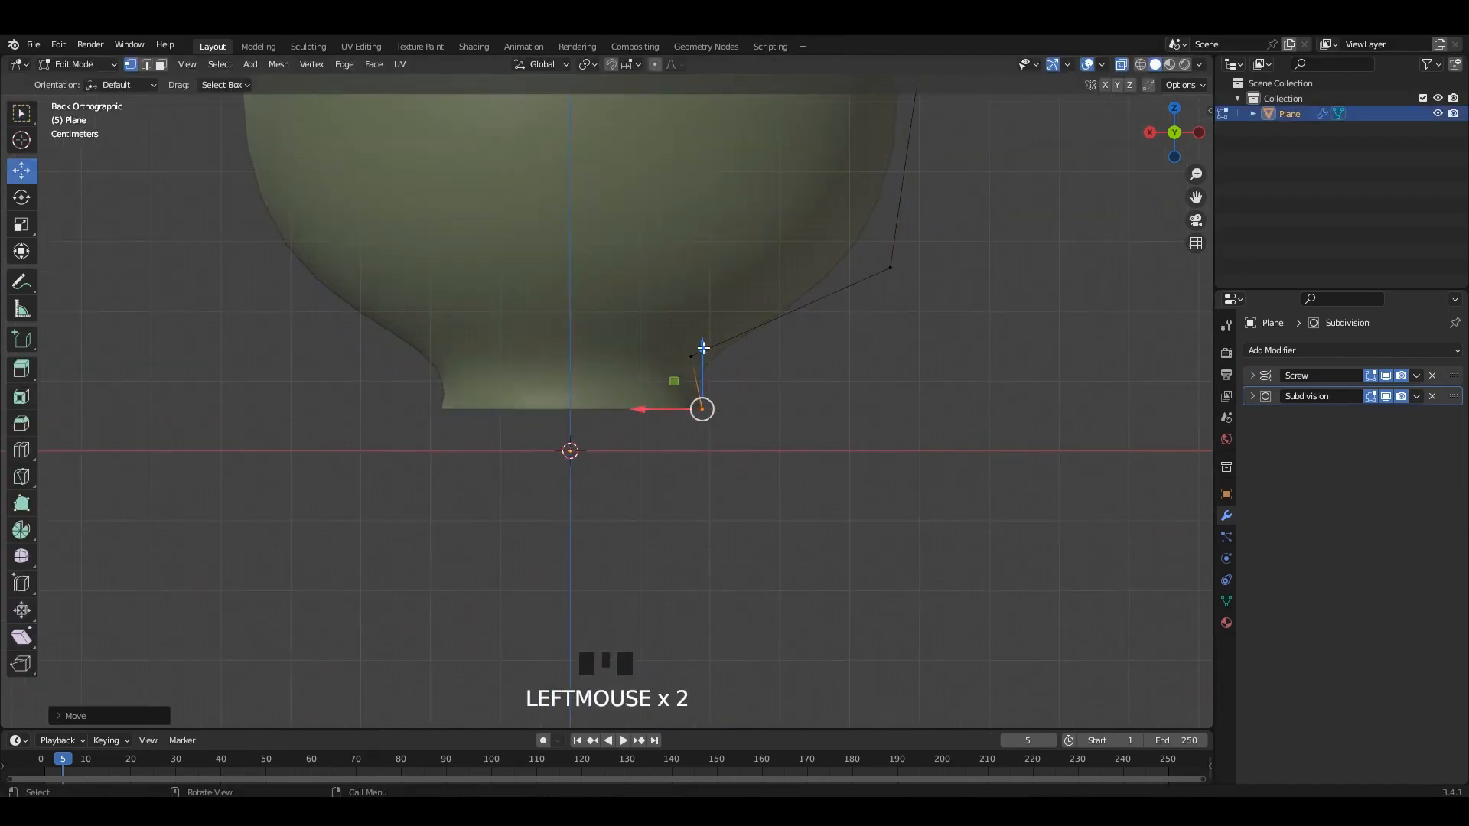
drag(701, 363, 701, 335)
drag(665, 377, 659, 377)
Step: Extrude the lowest vertex down and outward in stages to form a flared foot ending in a thin rim
key(e)
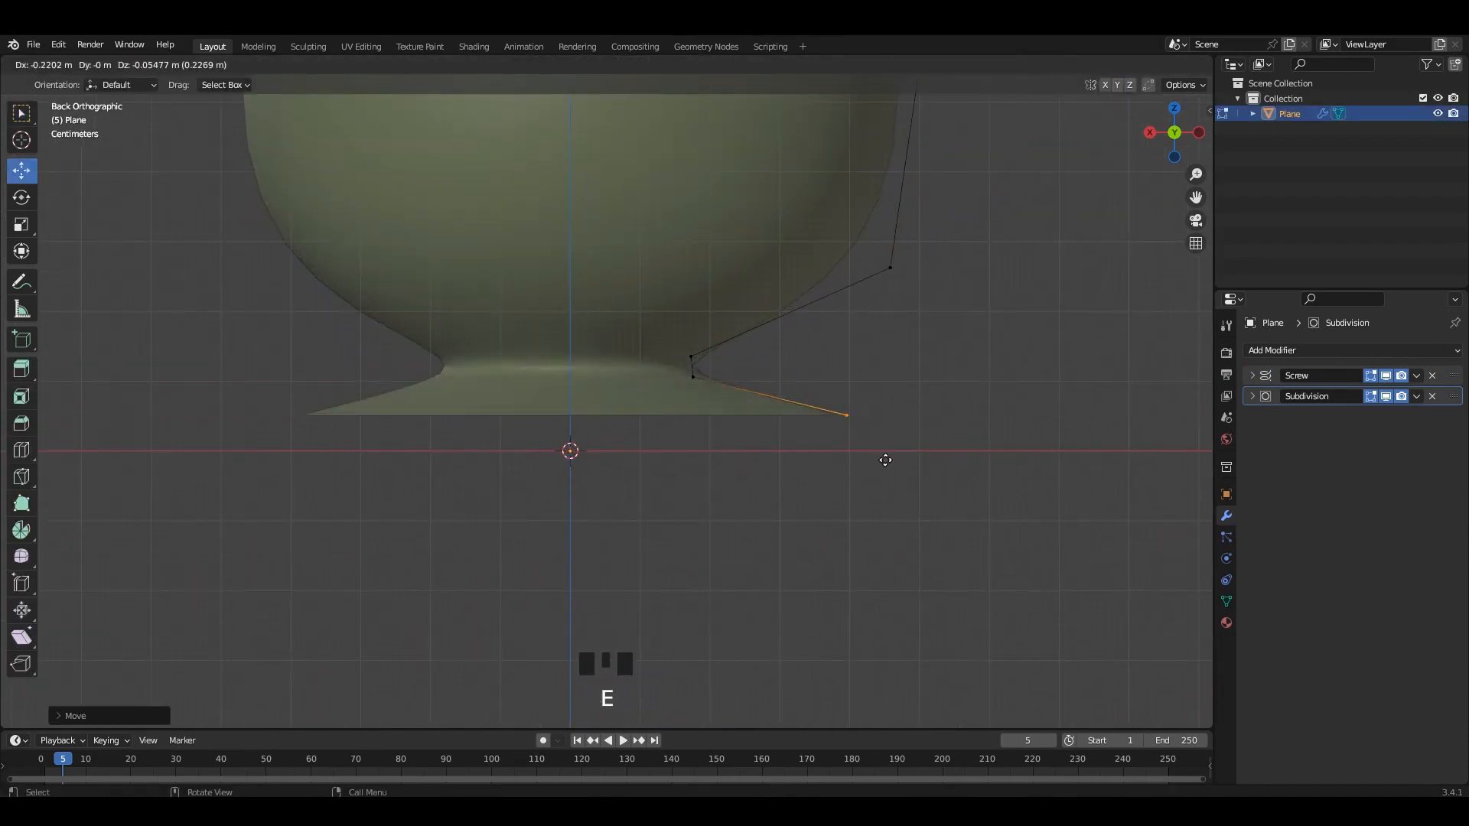
click(761, 485)
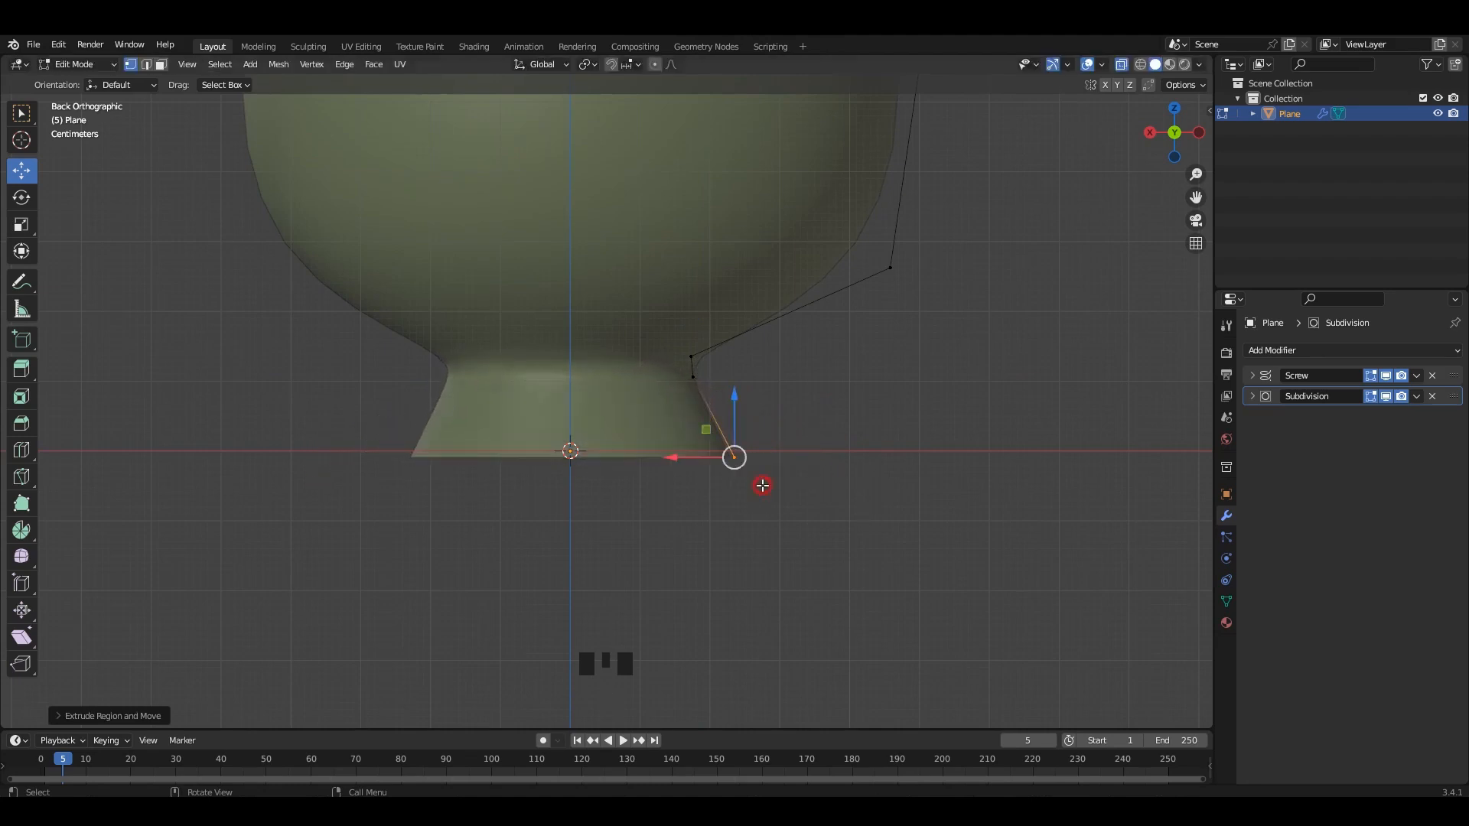
key(e)
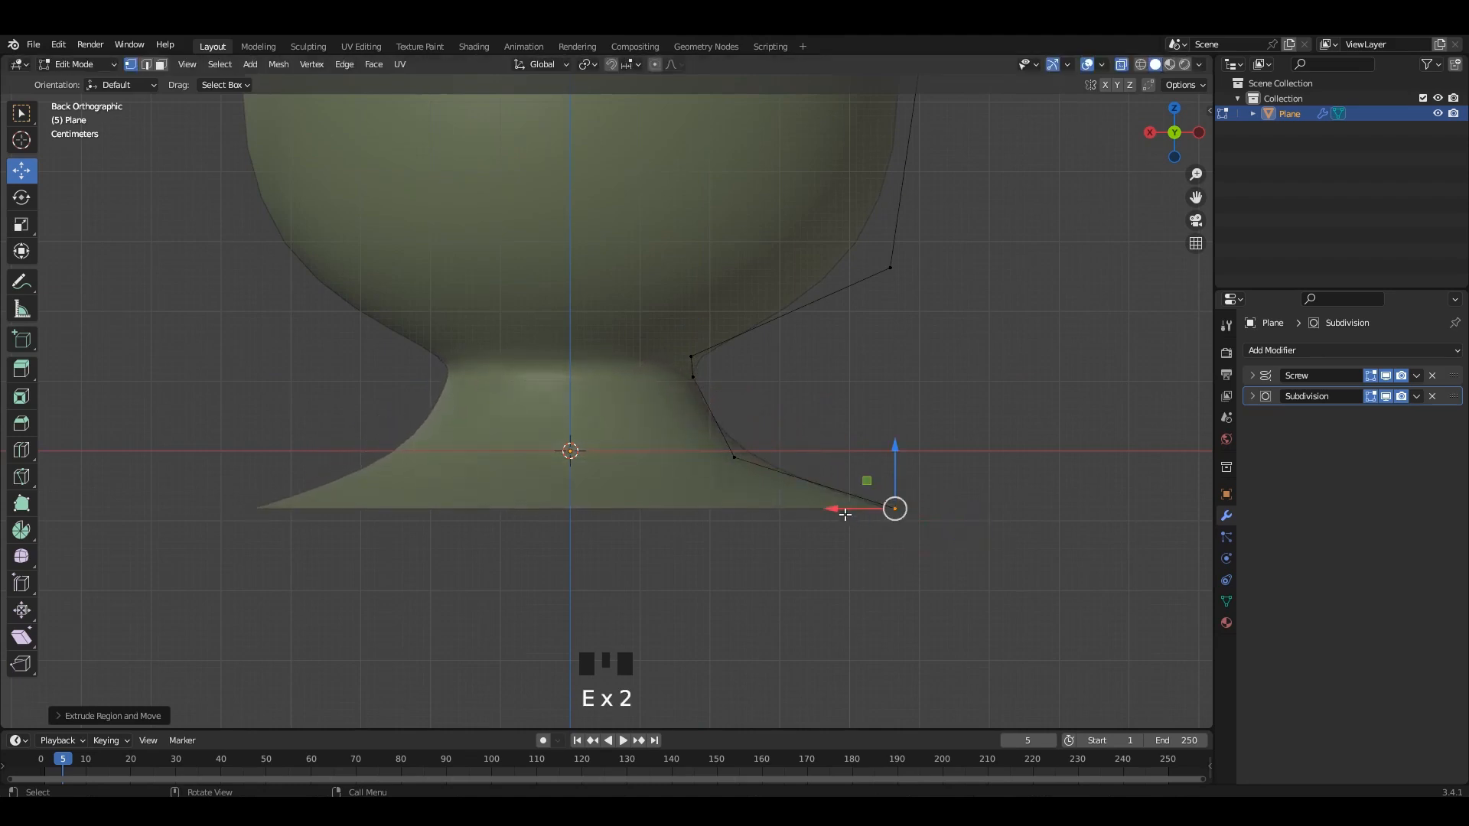
click(886, 514)
key(e)
click(886, 531)
Step: Narrow the foot's stem by moving its two vertices inward, and shift the vertex just above them outward
click(734, 455)
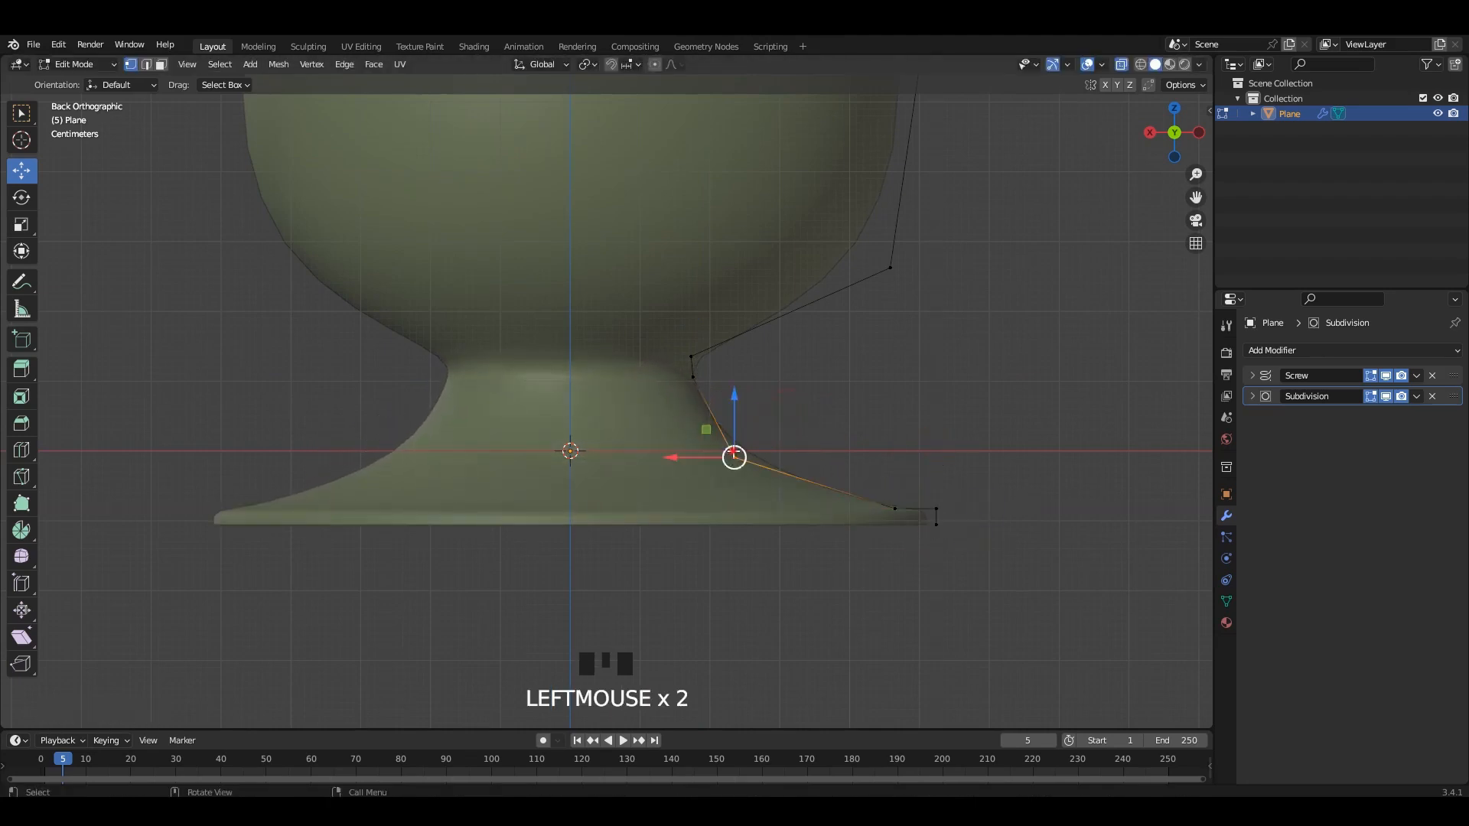
drag(734, 452, 692, 456)
drag(724, 364, 660, 407)
drag(660, 377, 619, 379)
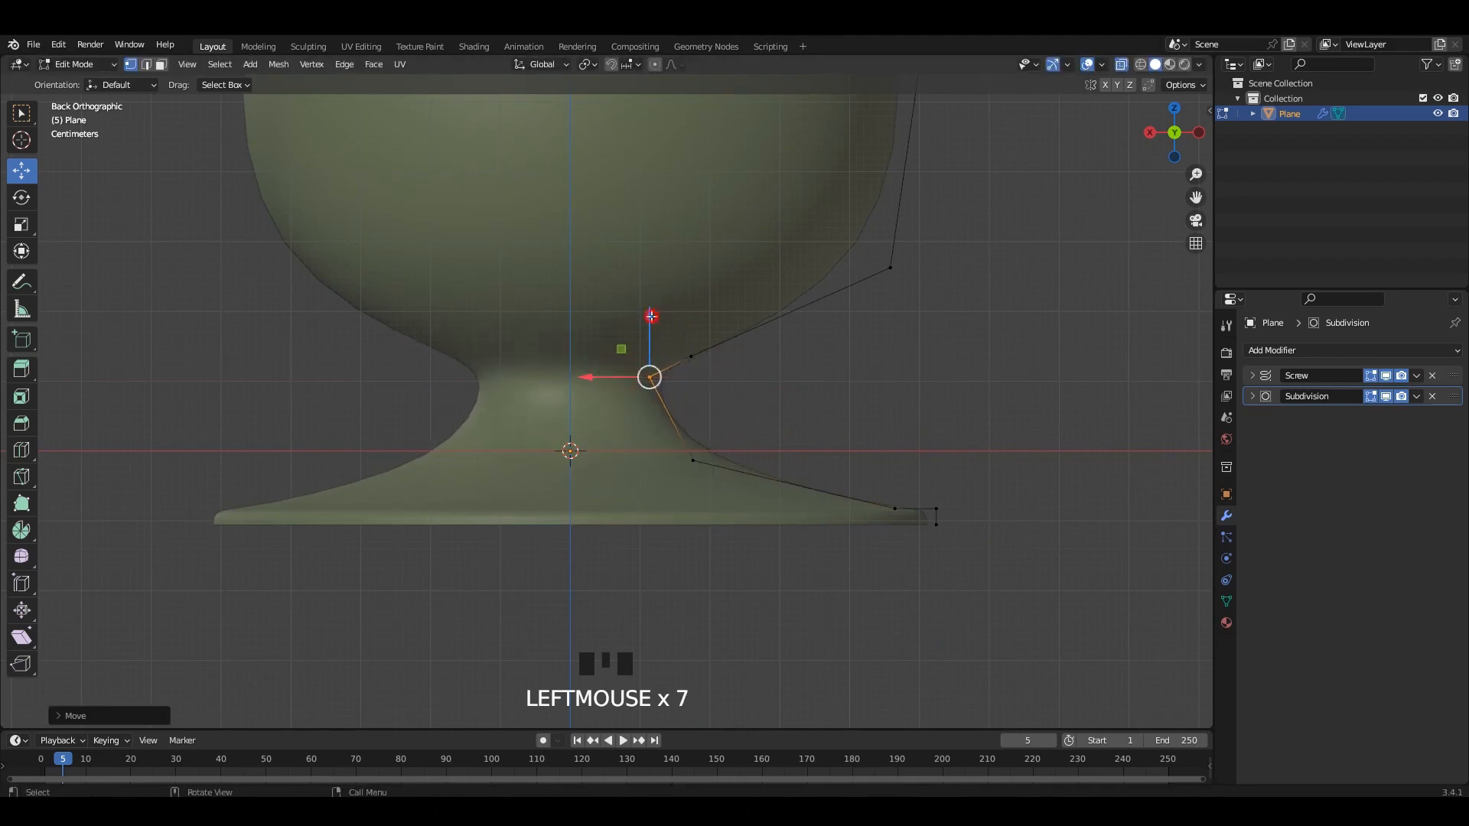
drag(651, 316, 651, 314)
drag(685, 360, 751, 351)
Step: Move the lower belly vertex outward and up, and lower the belly's bottom vertex by about 0.016 m
shift+middle_drag(887, 275, 832, 409)
key(alt+z)
scroll(857, 388, down, 2)
click(764, 401)
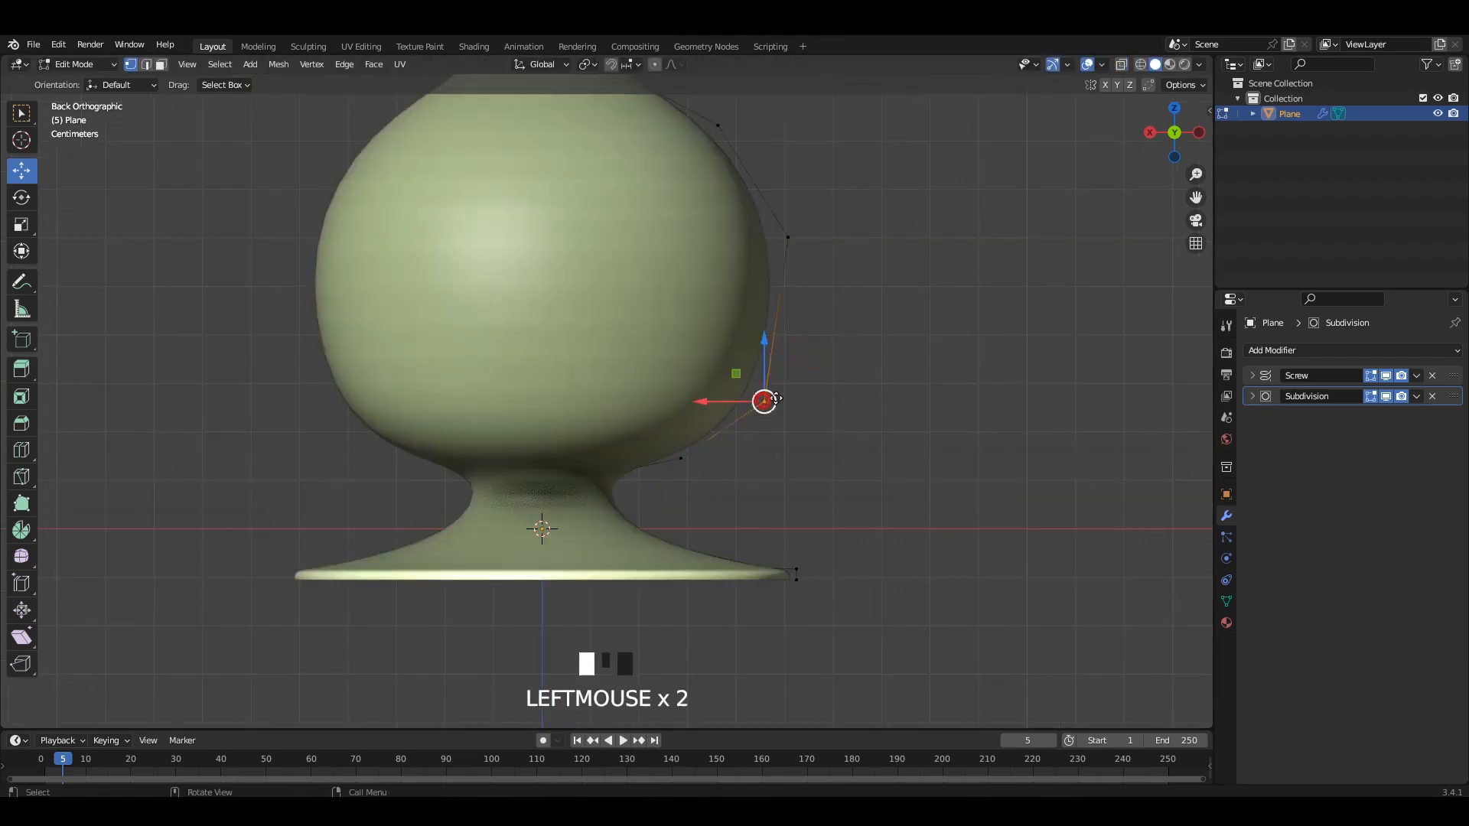
drag(764, 401, 780, 384)
click(681, 467)
drag(681, 467, 679, 479)
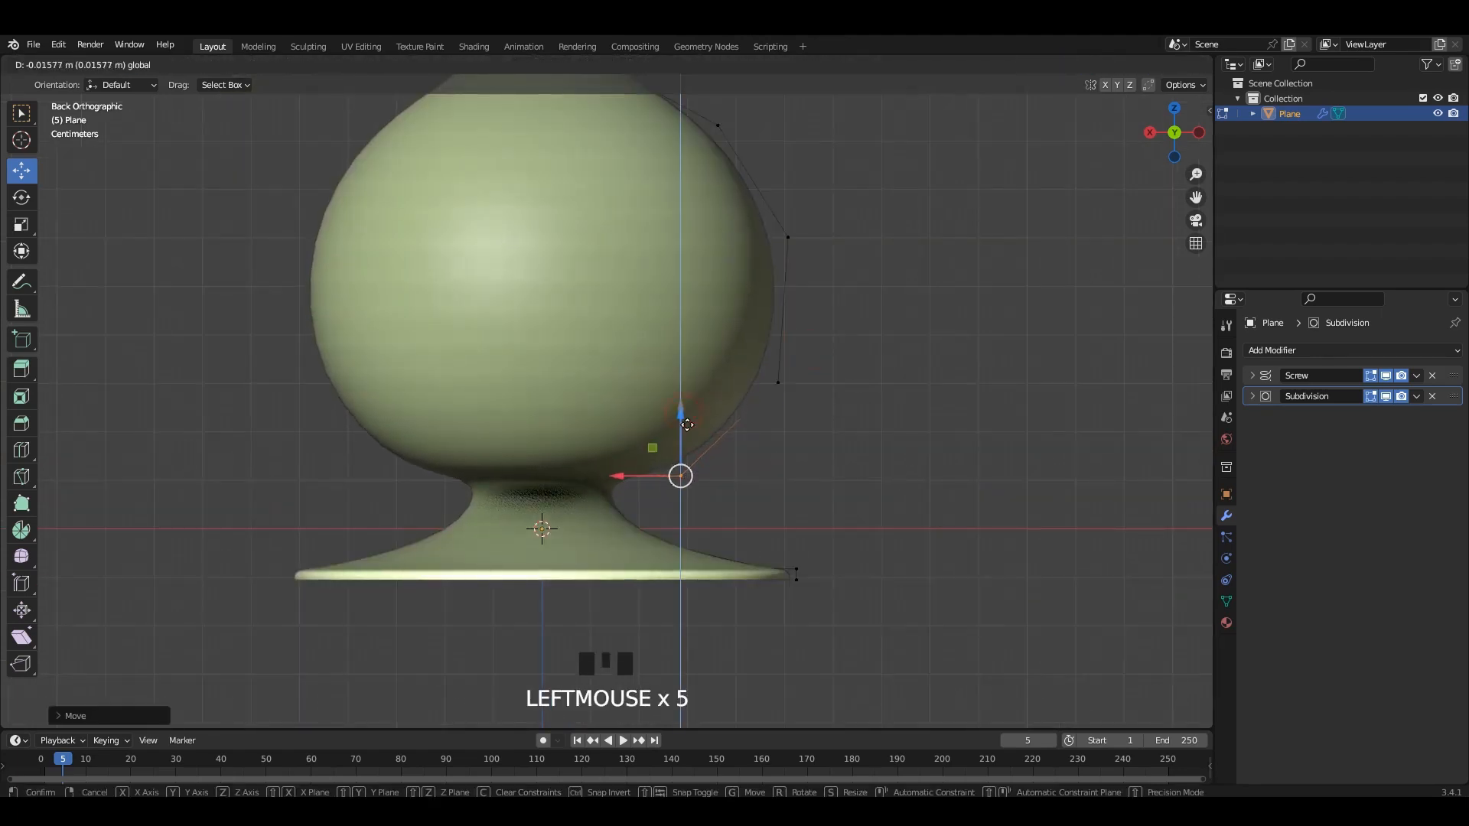
Step: Lower the lower belly vertex, shift the widest vertex outward and up, fine-tune the profile, and return to Object Mode
scroll(656, 456, down, 2)
shift+middle_drag(656, 456, 705, 534)
click(776, 462)
drag(786, 414, 787, 425)
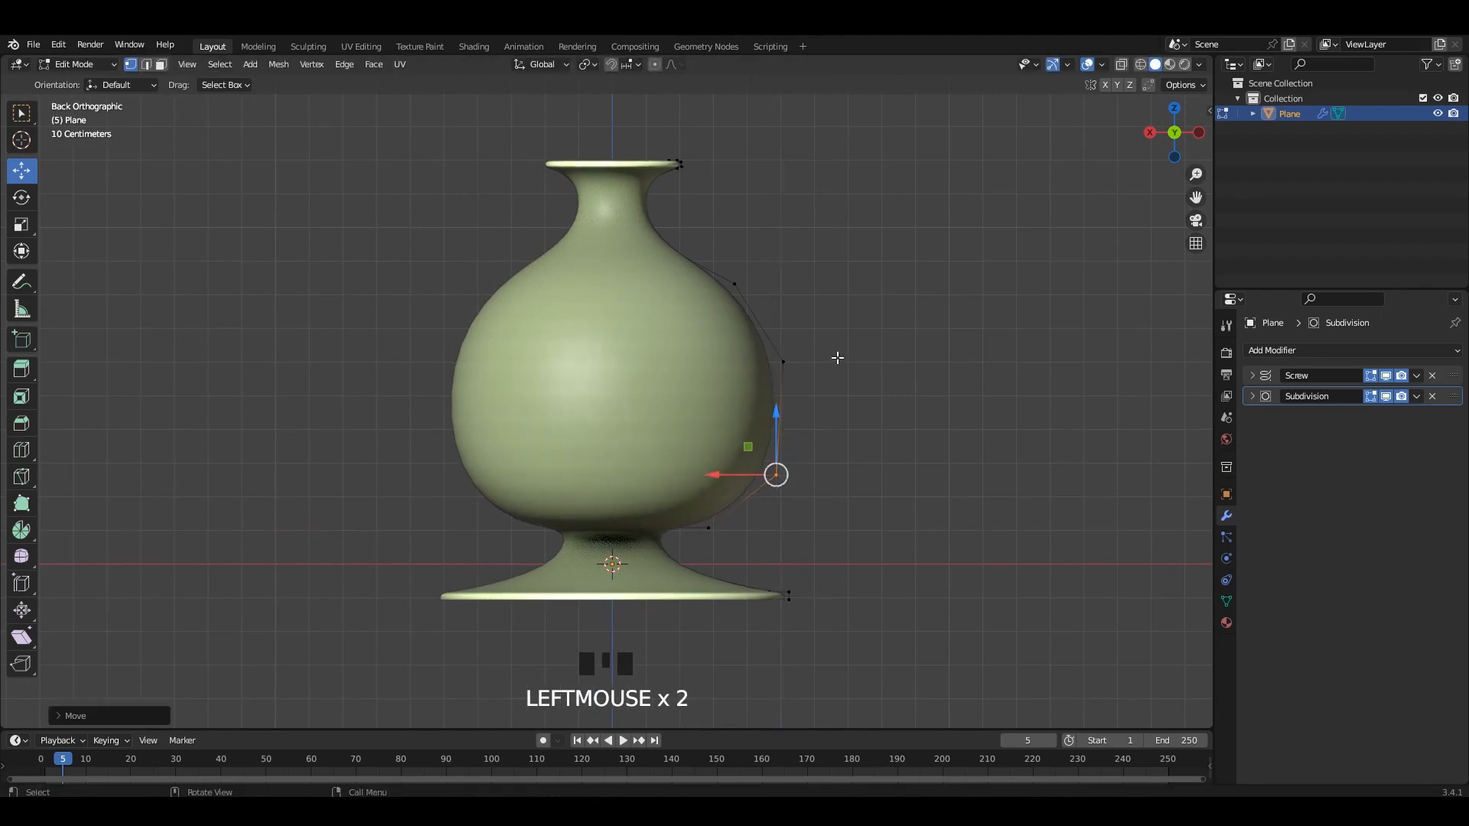
drag(751, 359, 754, 359)
drag(786, 290, 787, 280)
click(750, 234)
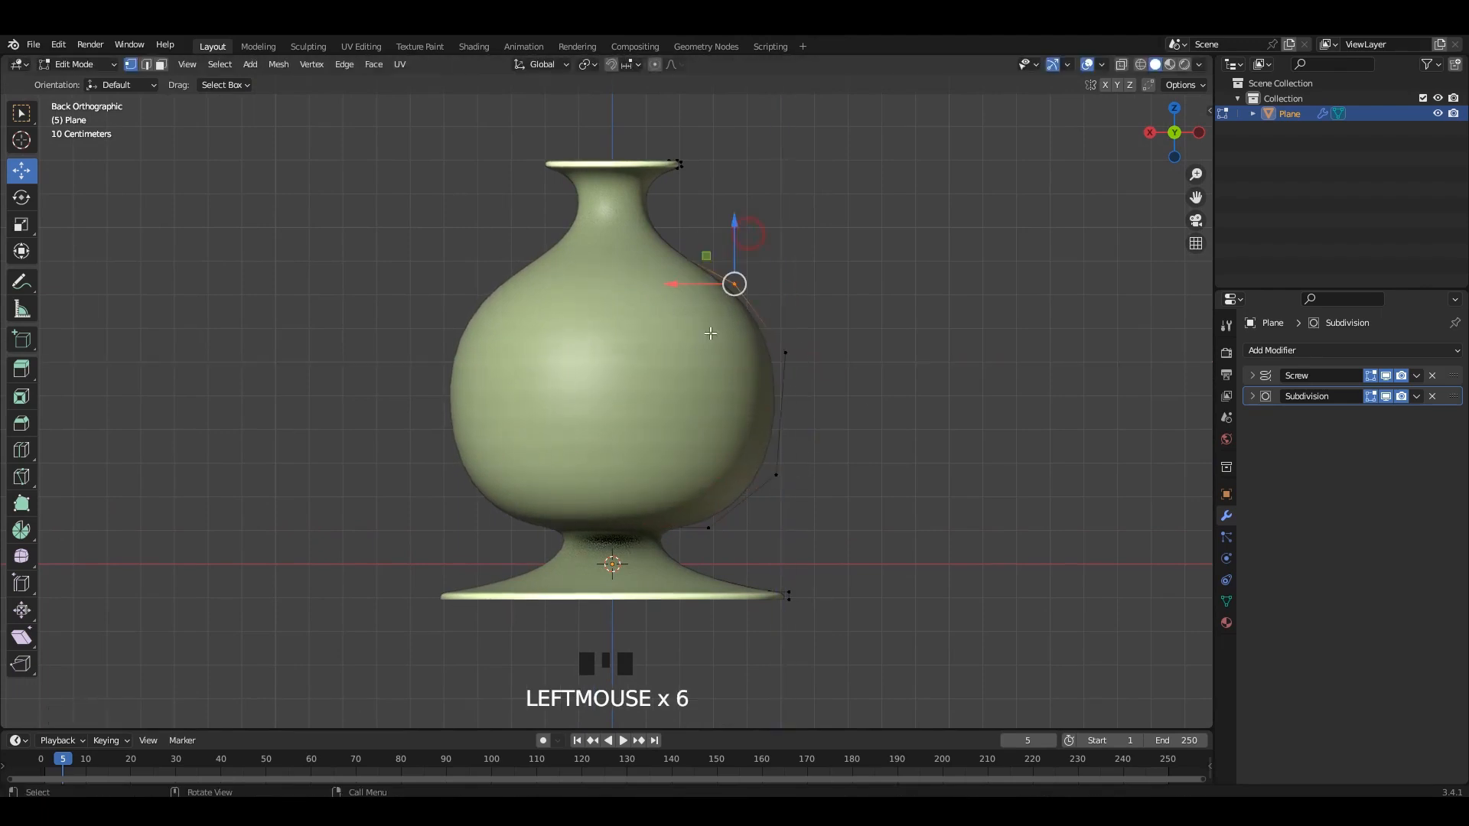
scroll(842, 405, up, 2)
drag(718, 443, 704, 446)
key(alt+z)
key(Tab)
click(939, 423)
scroll(725, 407, down, 4)
middle_drag(725, 407, 785, 438)
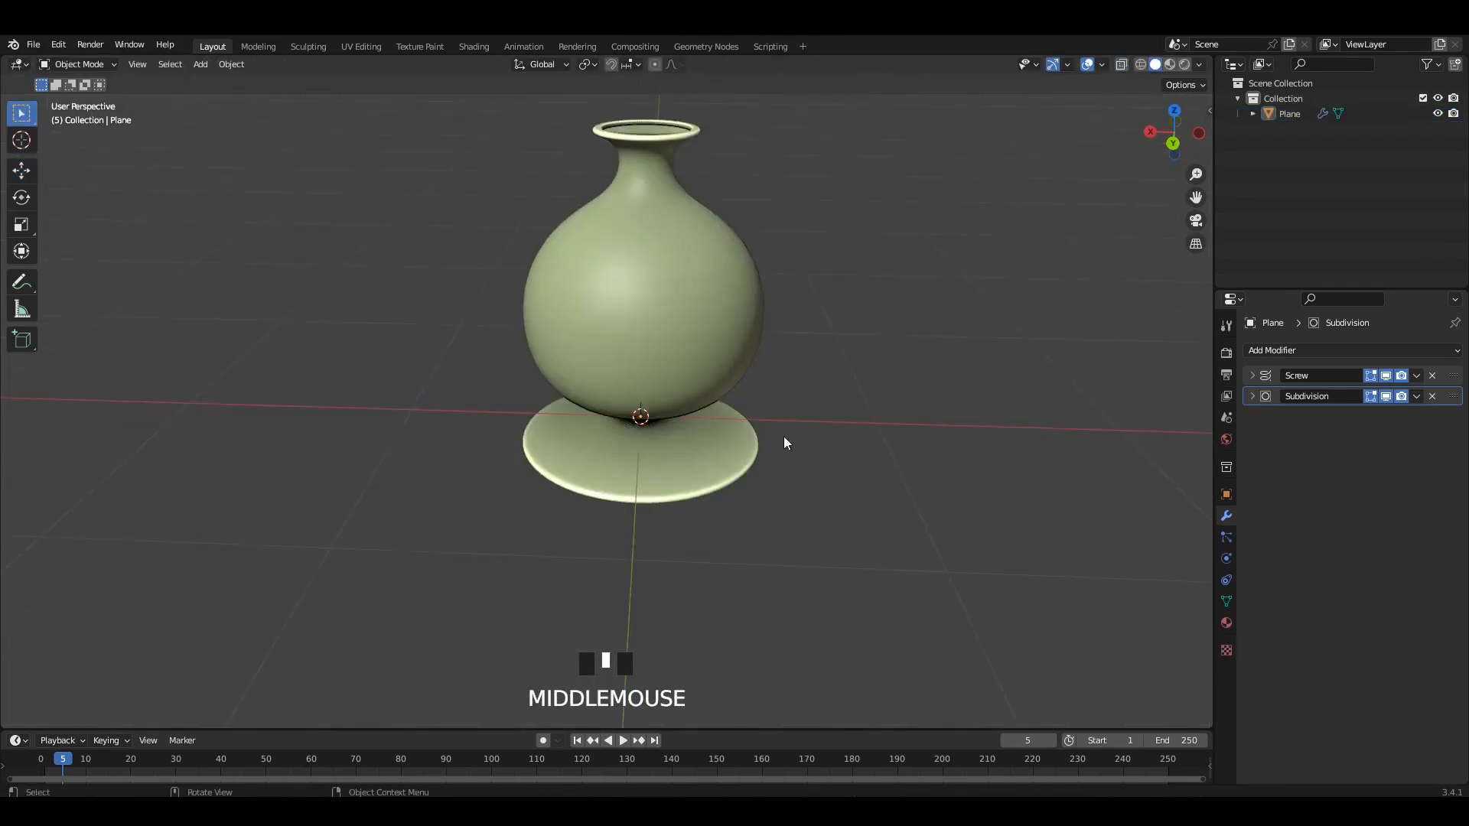
Step: Move the foot's rim vertices inward about 0.19 m and scale them along Z to thicken the rim
key(ctrl+KP_1)
click(724, 431)
key(Tab)
scroll(941, 432, up, 3)
key(alt+z)
drag(1010, 403, 787, 558)
key(alt+z)
drag(830, 466, 772, 478)
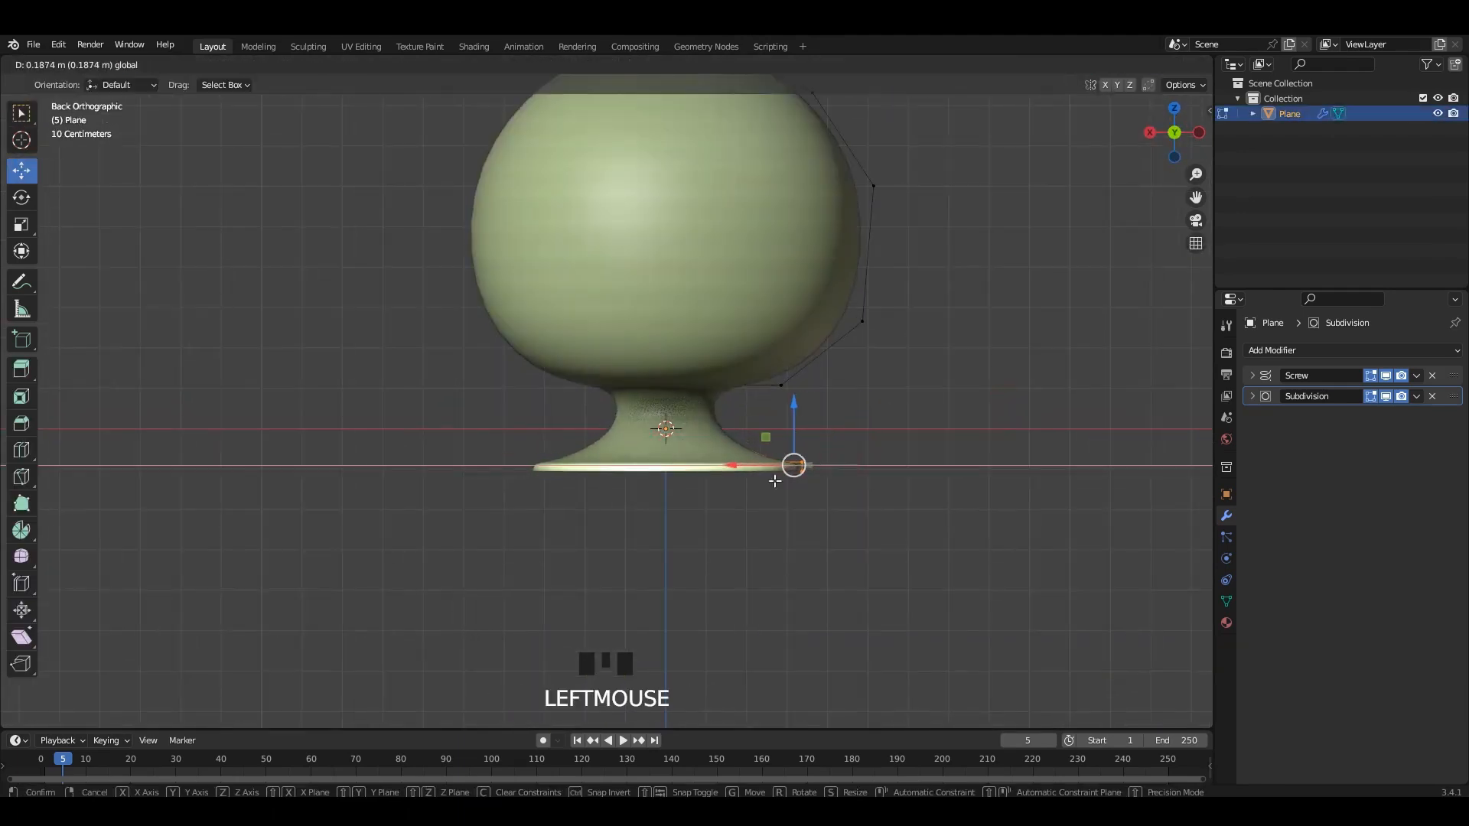
key(s)
key(z)
click(906, 554)
Step: Raise the entire profile along Z until the foot rests at the world origin level, then return to Object Mode
scroll(824, 447, down, 2)
key(a)
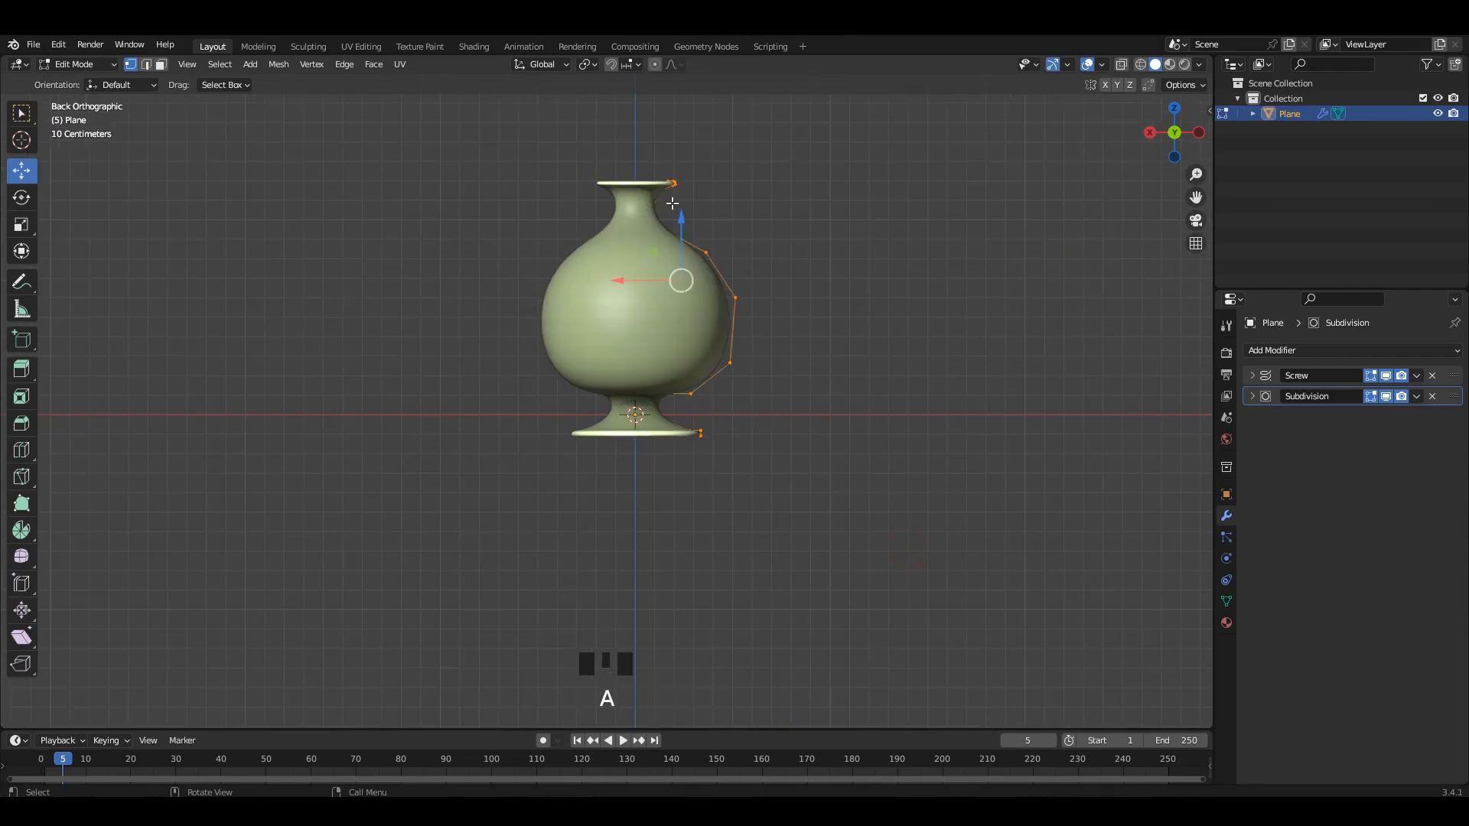
mouse_move(682, 238)
mouse_down()
mouse_move(682, 192)
mouse_move(683, 225)
mouse_up()
key(alt+z)
key(Tab)
scroll(714, 368, up, 2)
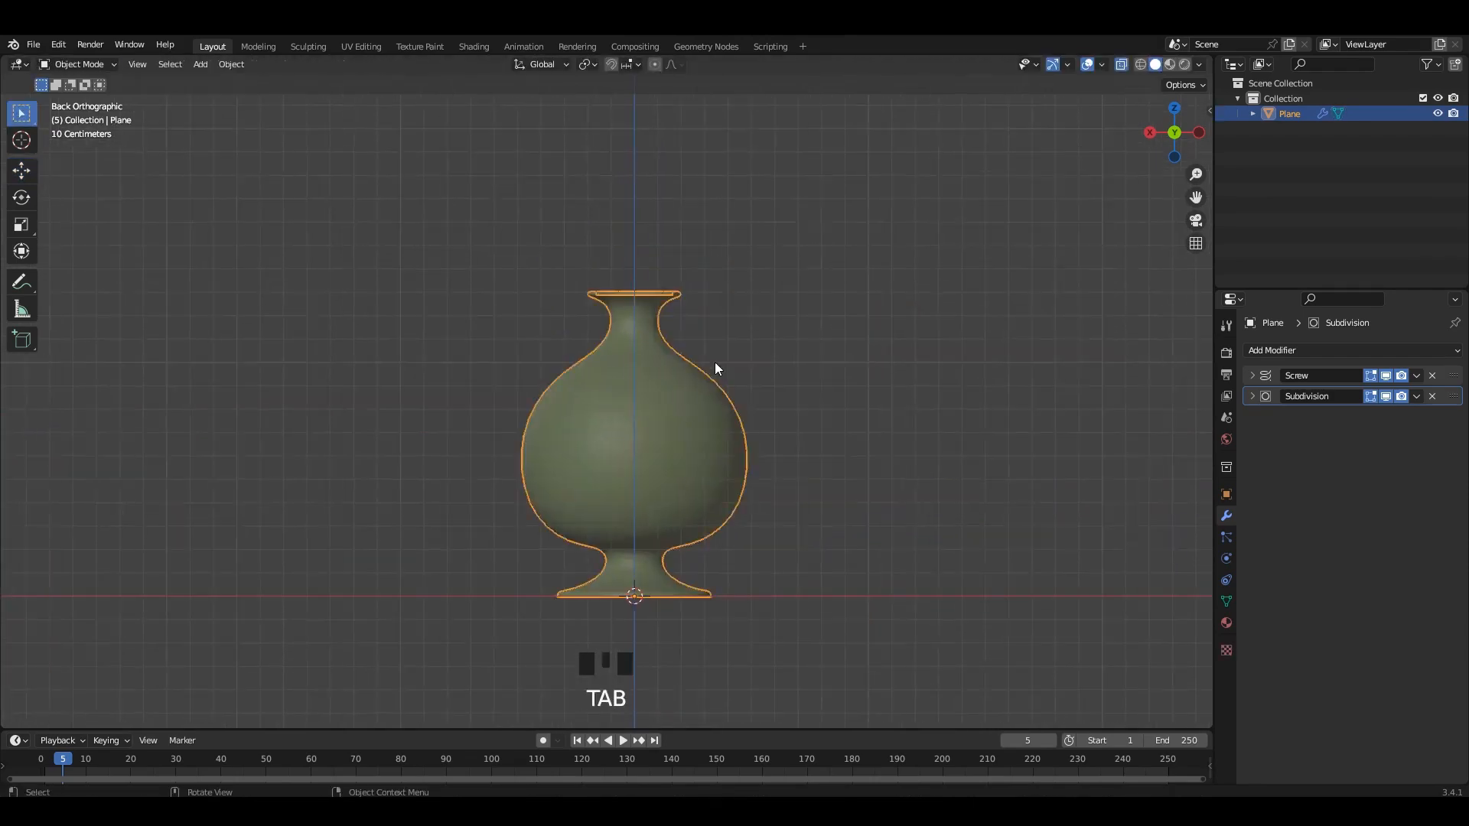
middle_drag(715, 367, 737, 430)
key(alt+z)
Step: Extrude the foot's bottom edge vertex and move the new vertex slightly inward along X
key(grave)
click(656, 397)
scroll(719, 521, up, 3)
key(Tab)
shift+middle_drag(753, 643, 800, 380)
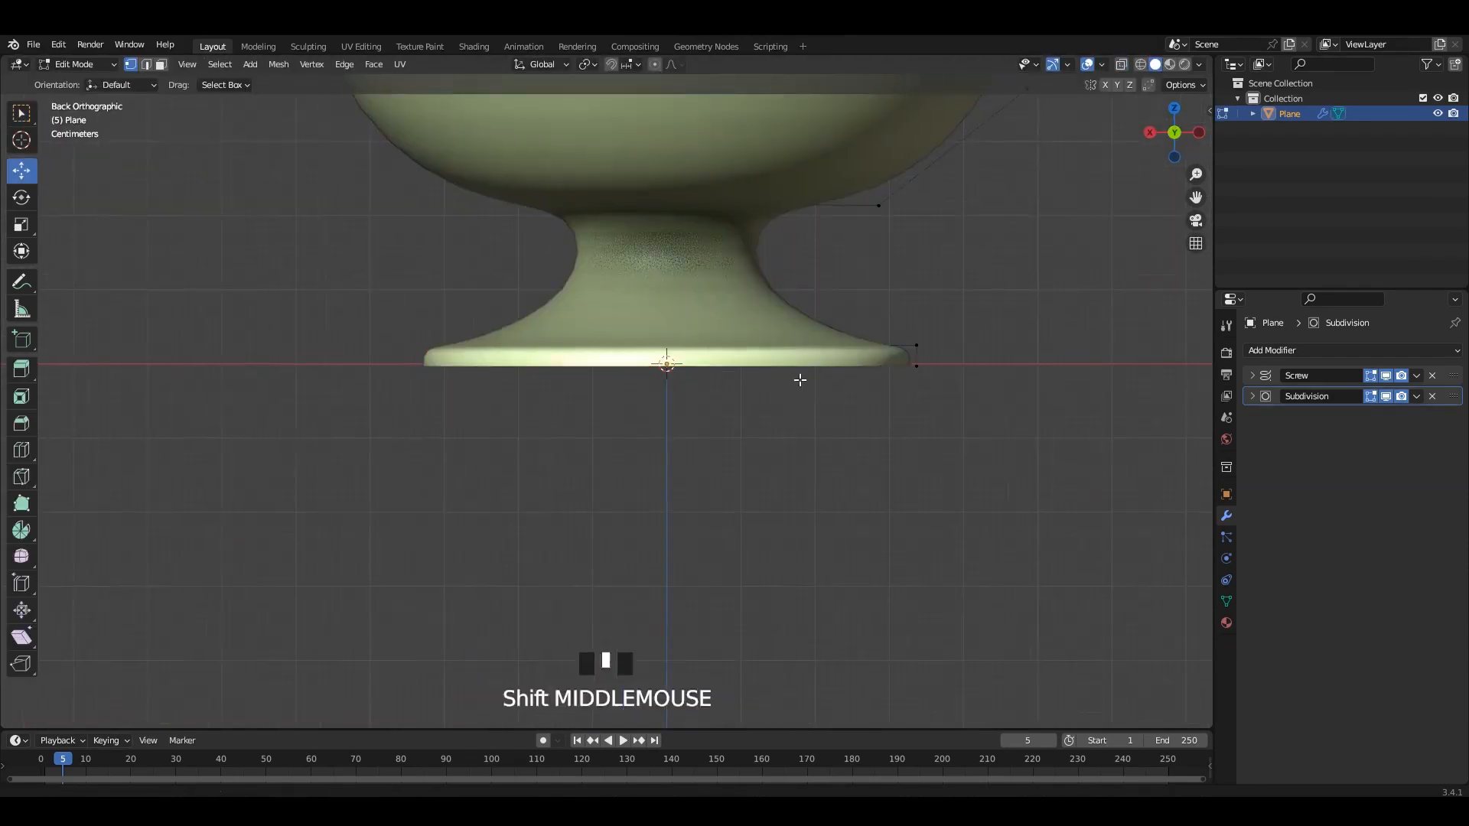
key(alt+z)
click(859, 373)
key(alt+z)
middle_drag(935, 467, 867, 364)
key(grave)
scroll(867, 364, up, 3)
key(e)
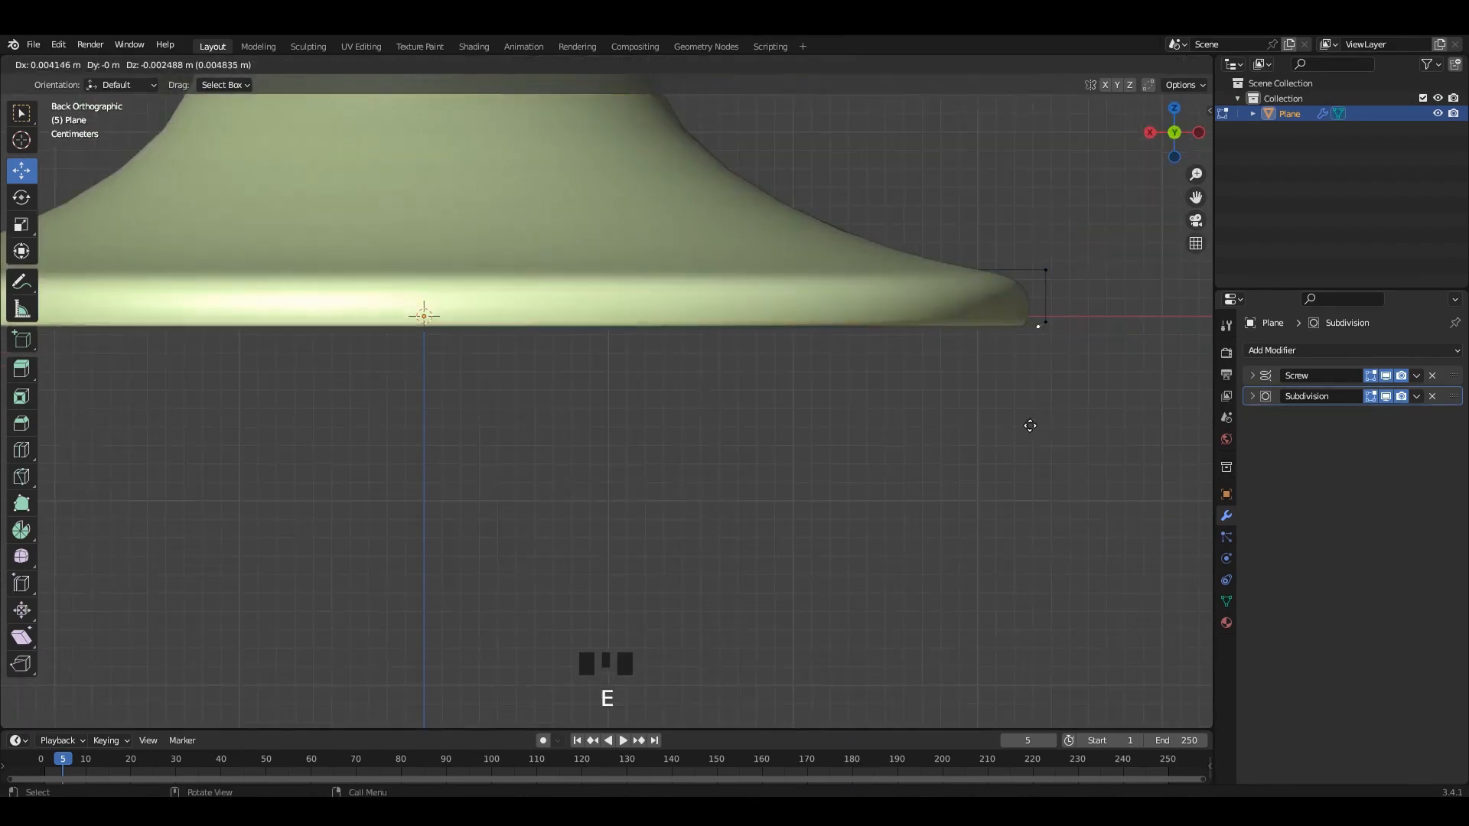
right_click(1027, 427)
drag(988, 322, 921, 327)
right_click(1014, 357)
scroll(894, 297, down, 2)
Step: Extrude the underside vertex again and move it inward along X towards the central axis to close the foot's bottom
middle_drag(892, 295, 880, 226)
key(alt+z)
shift+middle_drag(869, 367, 941, 350)
key(alt+z)
key(e)
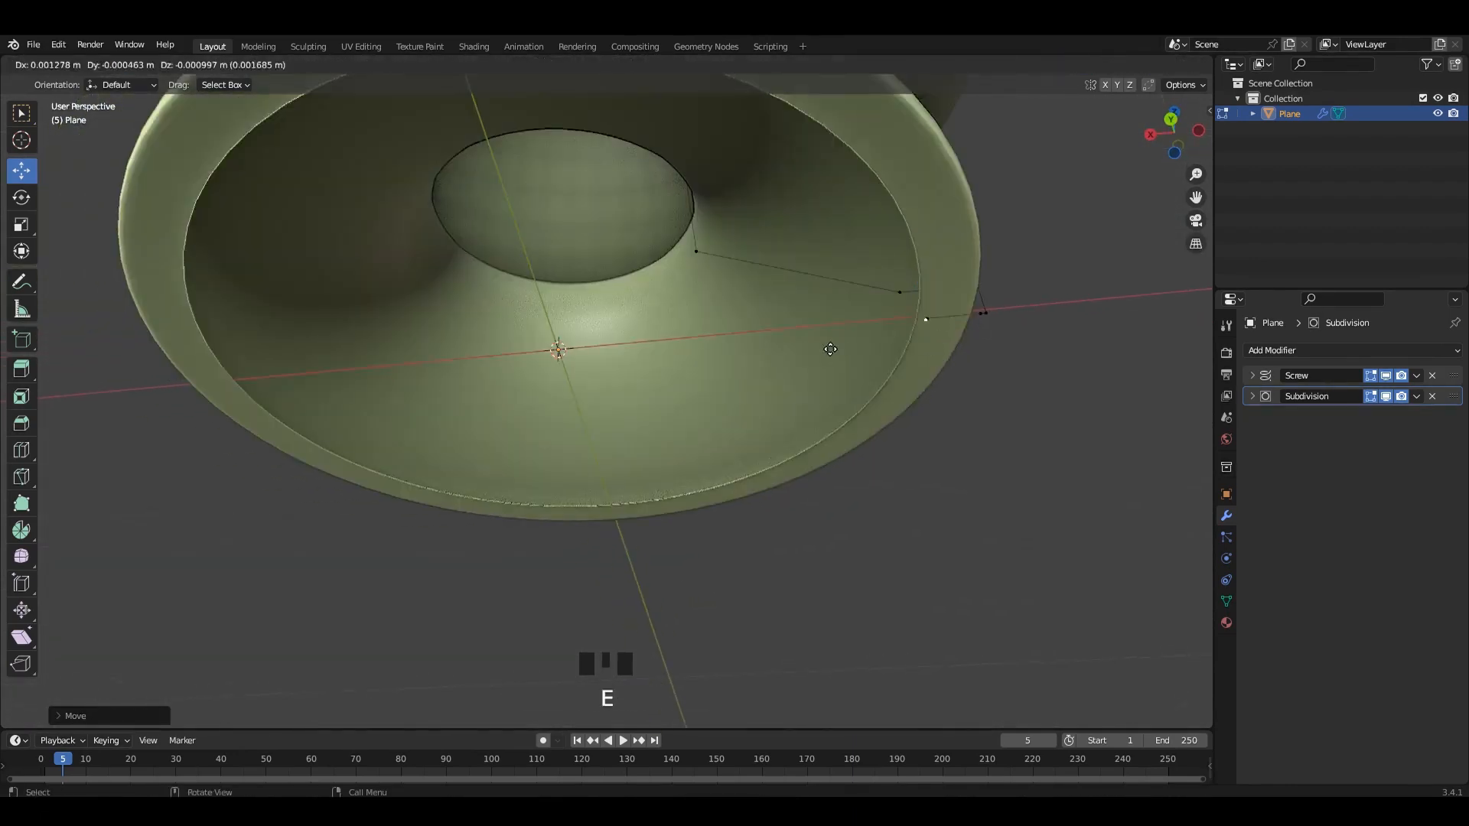
right_click(830, 348)
drag(865, 325, 530, 354)
scroll(842, 321, down, 3)
middle_drag(1052, 256, 1069, 355)
key(Tab)
click(1069, 354)
Step: Examine the vase's rim and neck opening from above, then return to the back view
alt+middle_drag(766, 252, 751, 630)
click(622, 332)
middle_drag(819, 249, 820, 342)
middle_drag(703, 382, 693, 350)
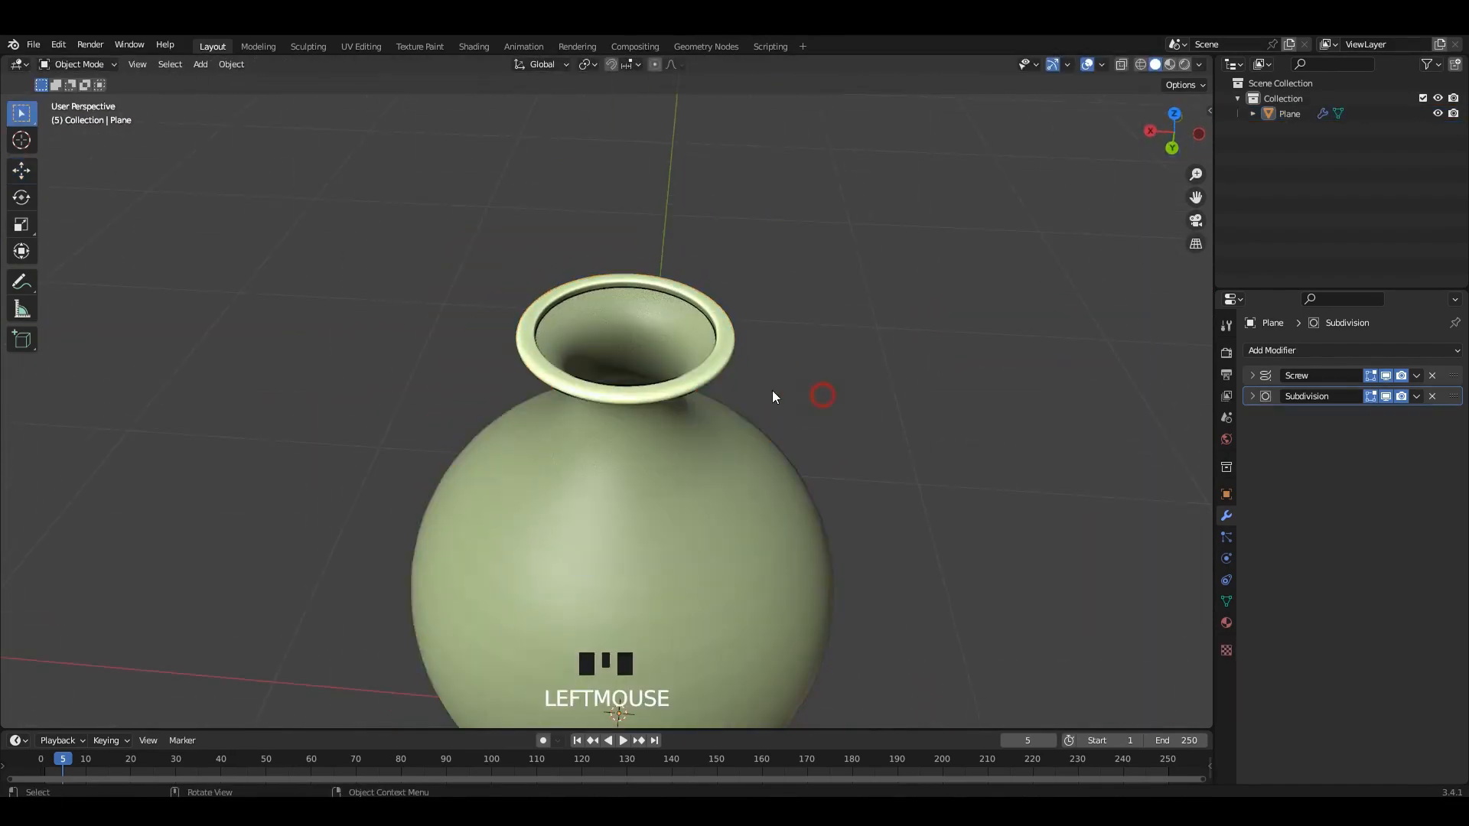
alt+middle_drag(773, 397, 637, 421)
click(636, 425)
scroll(650, 417, down, 2)
click(770, 400)
shift+middle_drag(769, 399, 777, 264)
Step: Move the neck-base vertex of the profile slightly outward
key(Tab)
scroll(740, 329, up, 3)
shift+middle_drag(738, 325, 739, 390)
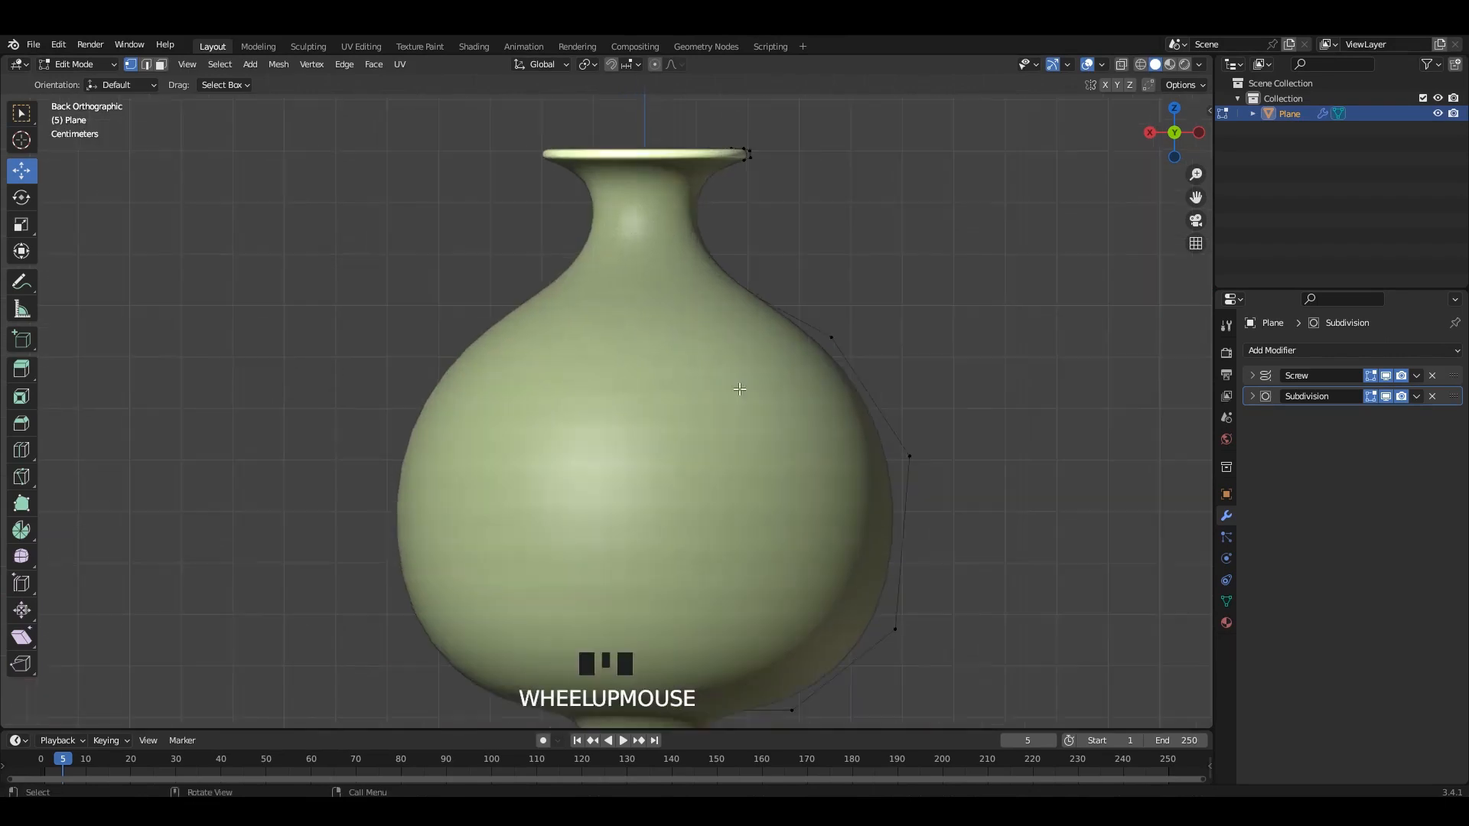
scroll(740, 390, up, 2)
key(alt+z)
click(741, 262)
key(alt+z)
scroll(668, 310, down, 3)
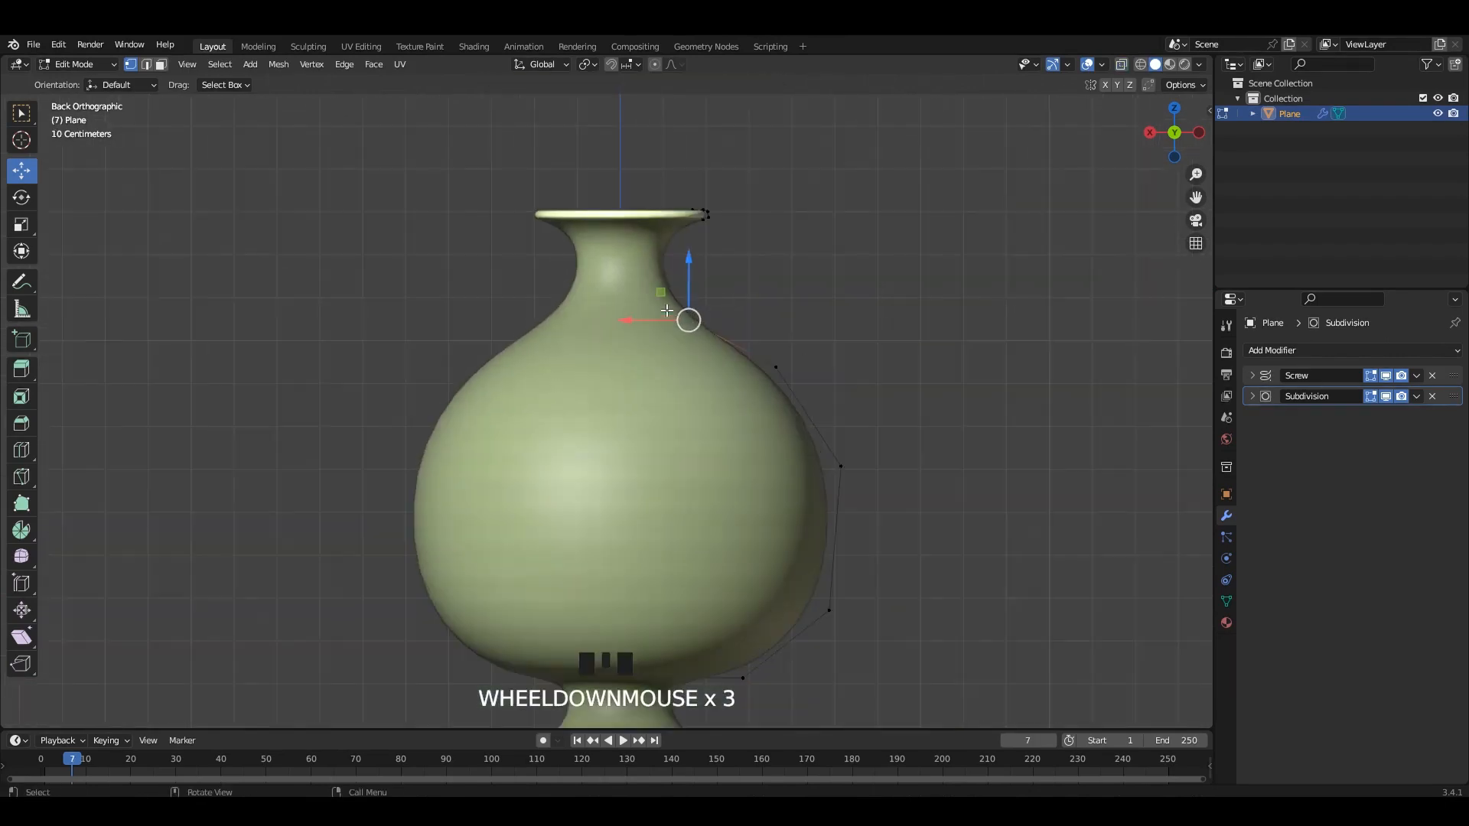
key(alt+z)
drag(636, 323, 637, 323)
Step: Move the shoulder vertex outward and down, and lower the widest belly vertex slightly
drag(865, 331, 748, 430)
drag(716, 368, 834, 406)
shift+middle_drag(834, 406, 837, 292)
drag(925, 301, 781, 414)
drag(844, 291, 844, 305)
drag(827, 223, 746, 297)
drag(802, 264, 795, 262)
Step: Move the lower belly vertex down and inward, shift the belly-bottom and widest vertices inward, and return to Object Mode
drag(932, 328, 792, 366)
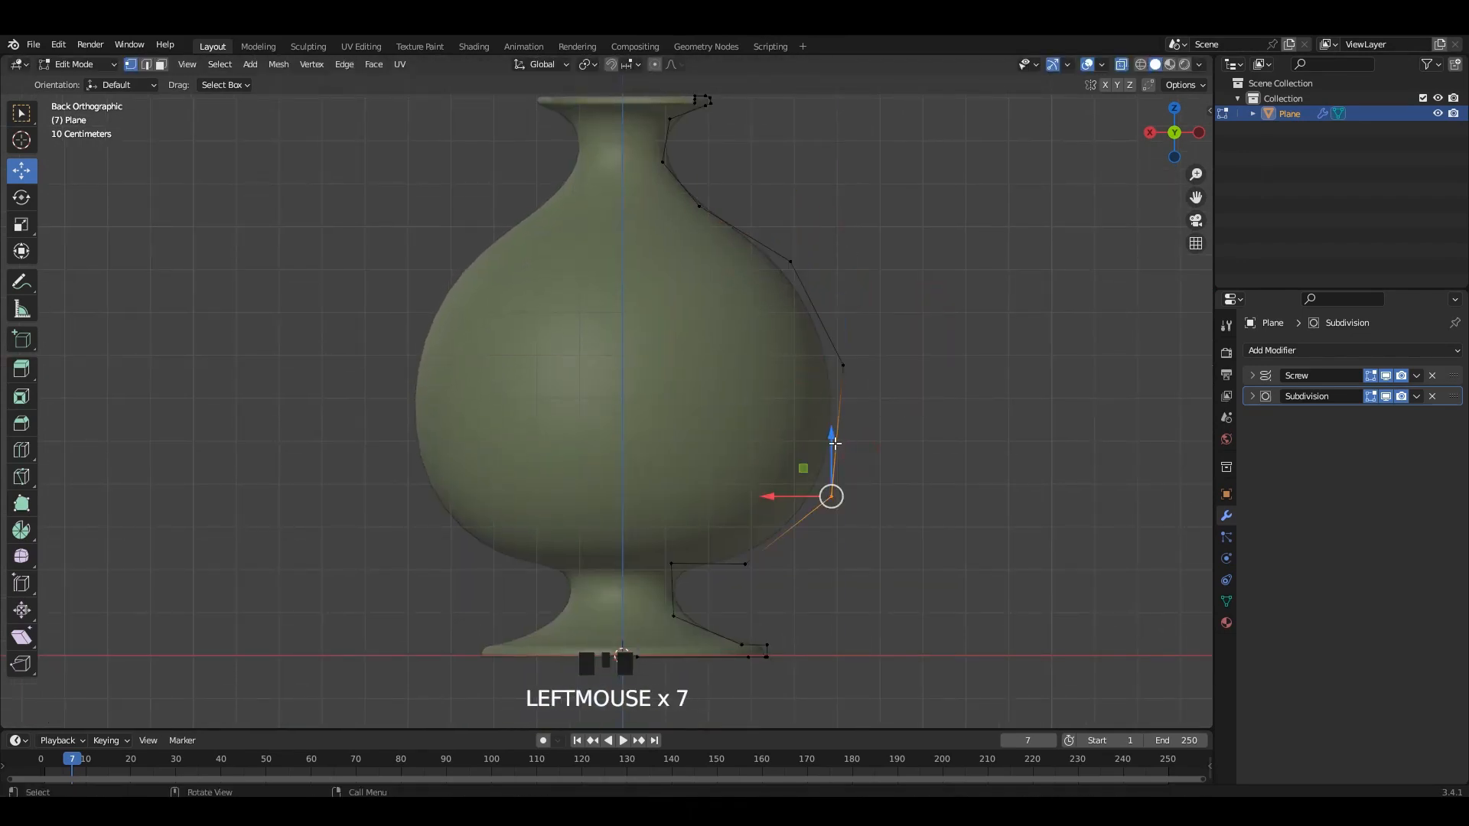
drag(835, 443, 835, 452)
drag(778, 508, 773, 508)
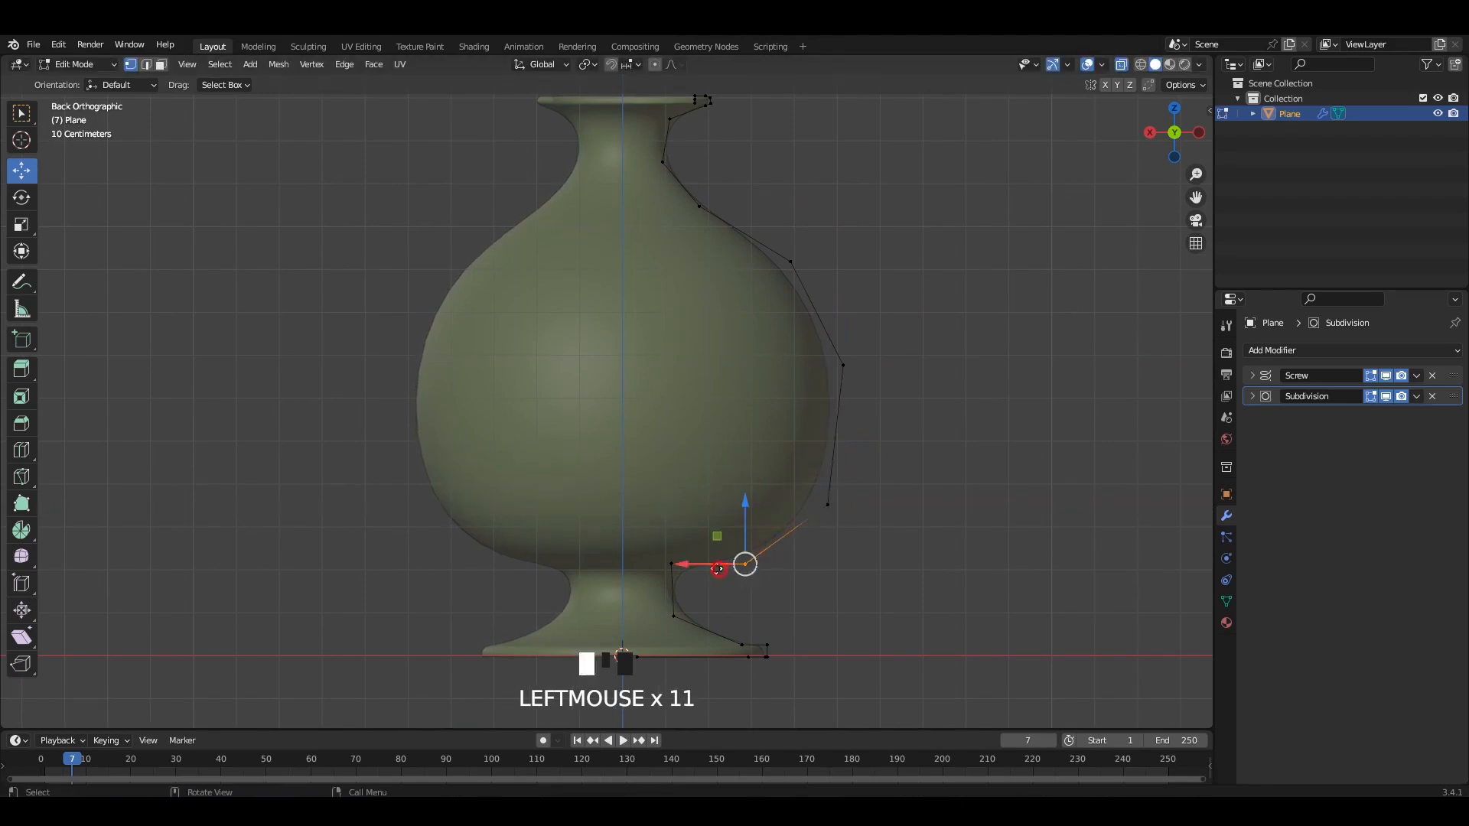
drag(719, 569, 702, 568)
click(794, 366)
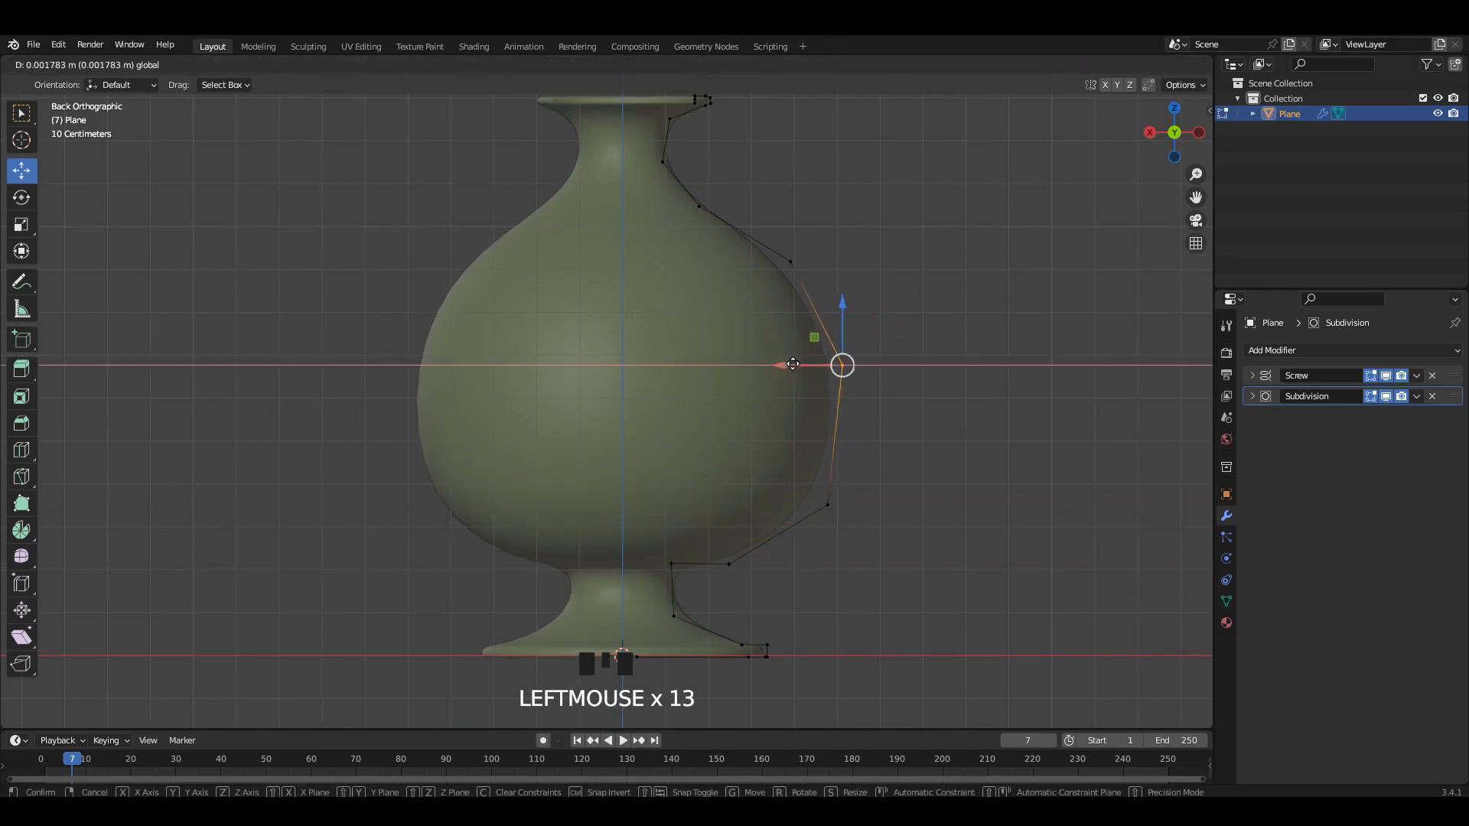
key(alt+z)
key(Tab)
Step: Try applying the Subdivision modifier before Screw and inspect the resulting mesh in Edit Mode
shift+middle_drag(750, 284, 767, 364)
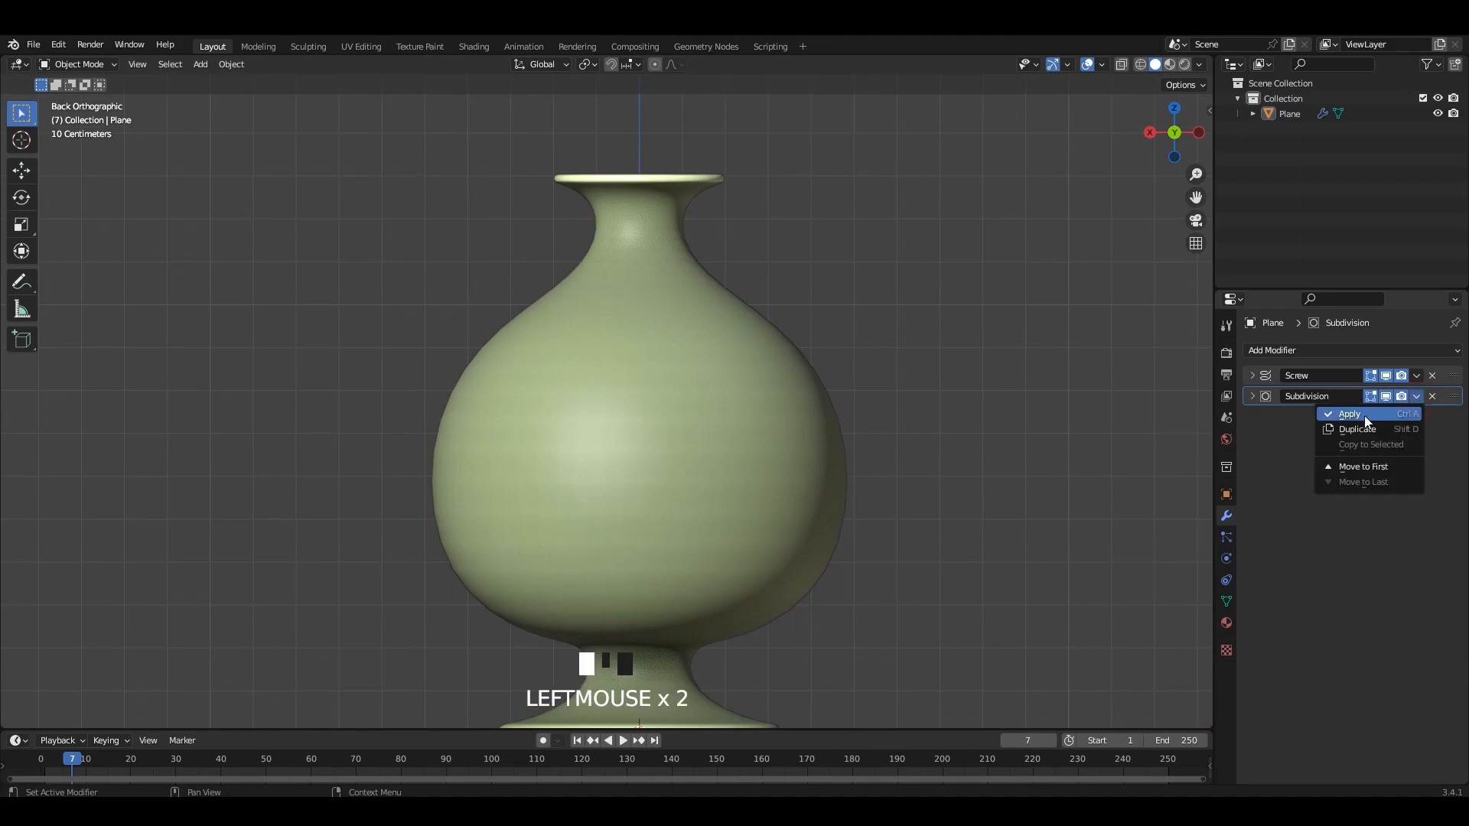
click(1338, 421)
key(Tab)
middle_drag(847, 275, 934, 364)
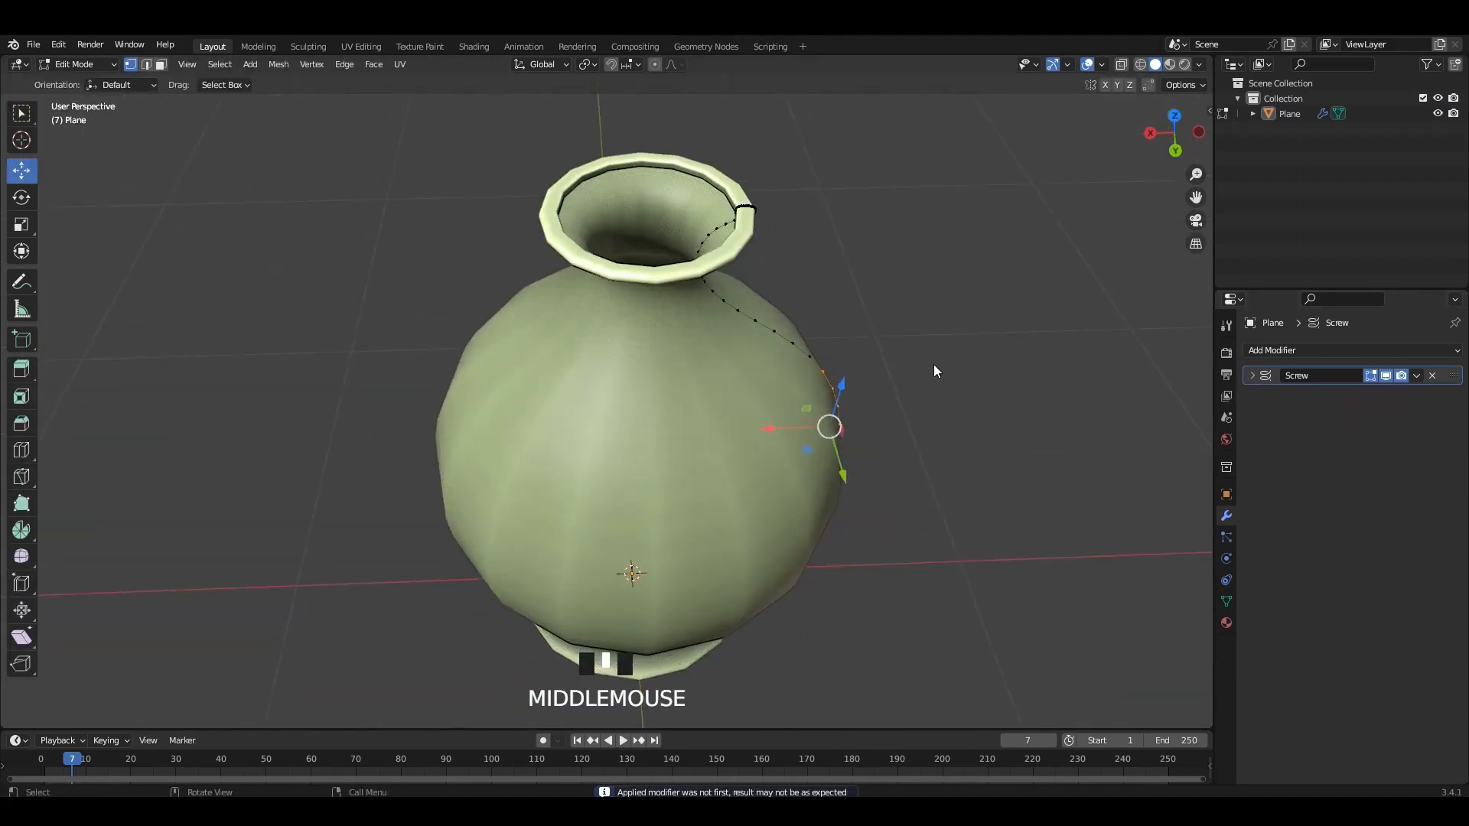
Step: Try removing the Screw modifier to expose the subdivided profile, undo the removal, and remove it again
key(Tab)
click(1432, 376)
middle_drag(819, 364, 832, 366)
key(Tab)
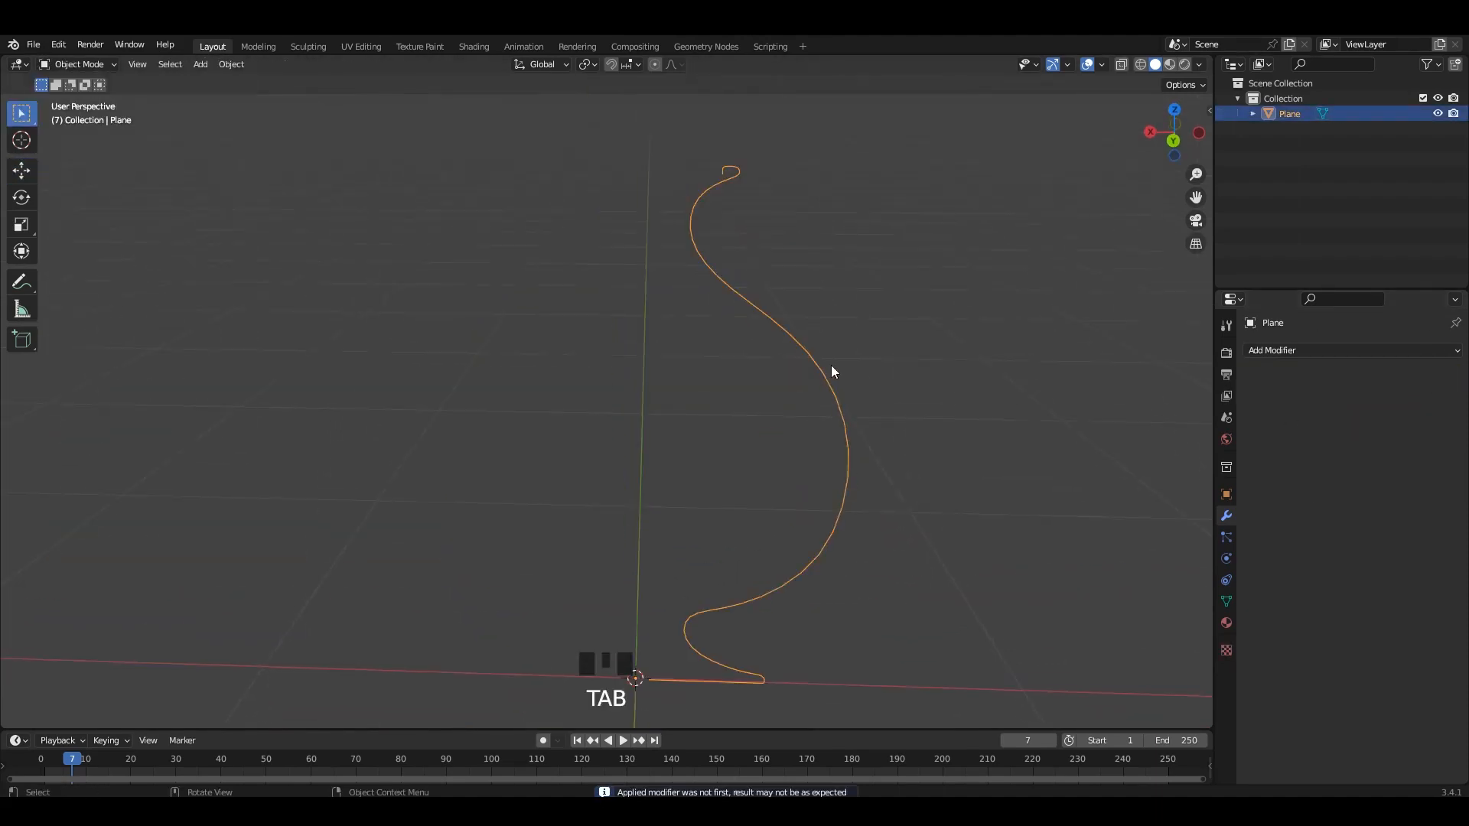
key(ctrl+z)
key(ctrl+z)
key(ctrl+z)
click(1432, 375)
key(Tab)
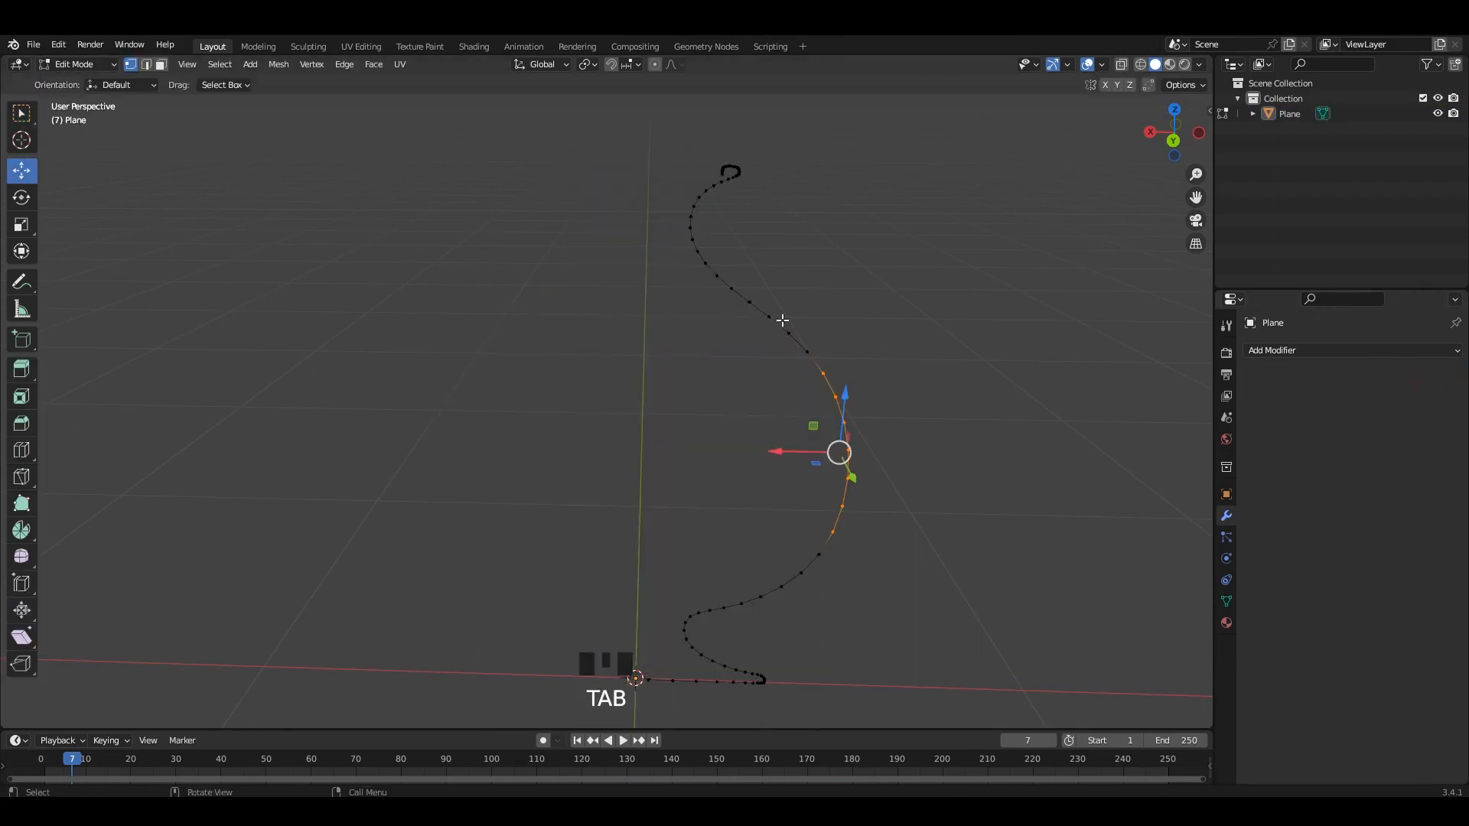
Step: Undo the Screw modifier's removal and the application of the Subdivision modifier
key(ctrl+z)
key(ctrl+z)
key(ctrl+z)
key(ctrl+z)
key(ctrl+z)
key(ctrl+z)
key(ctrl+z)
Step: Select the vase and remove its Subdivision modifier, keeping the Screw modifier
click(773, 339)
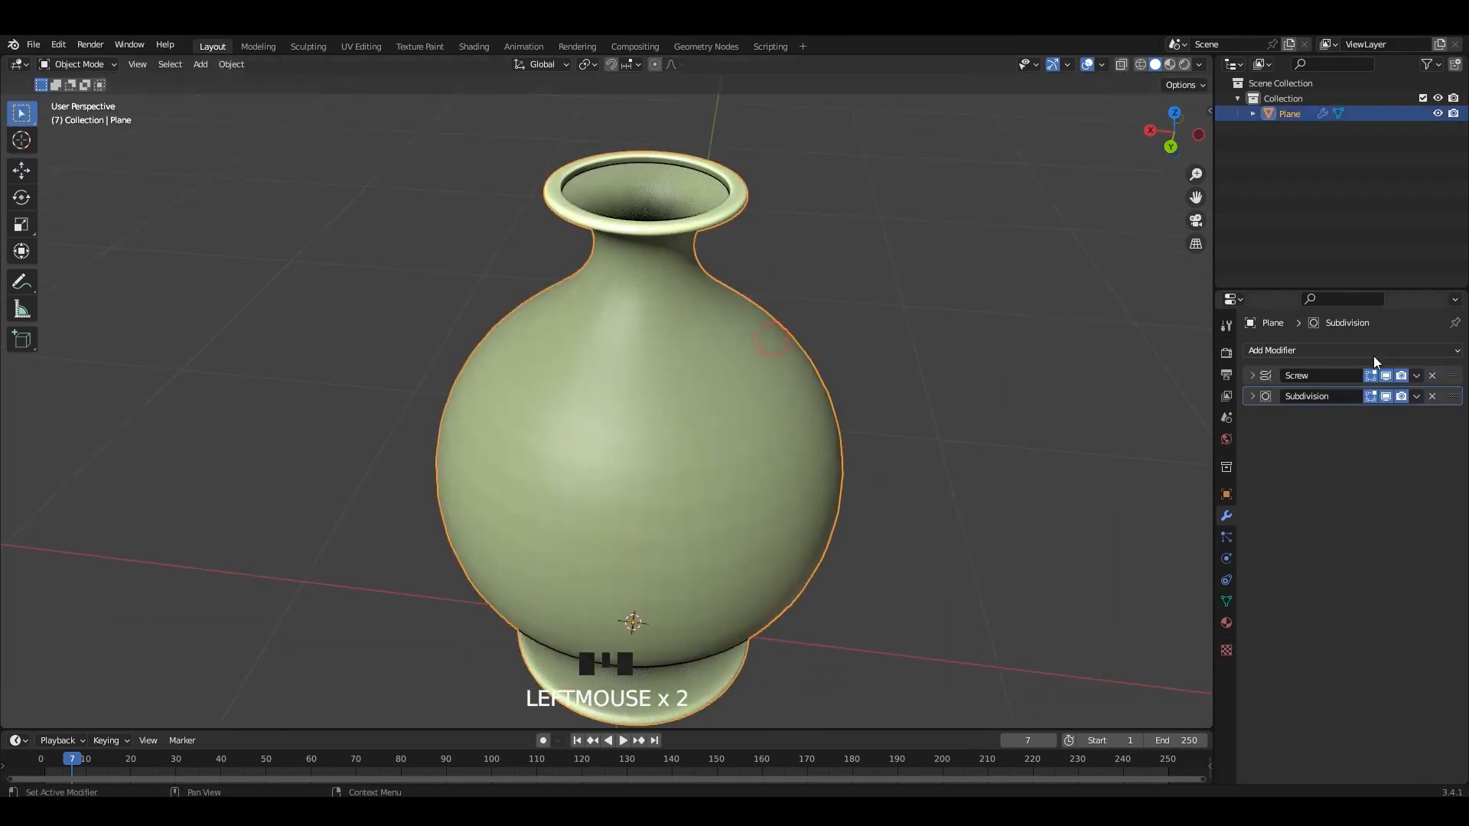
middle_drag(700, 301, 1459, 442)
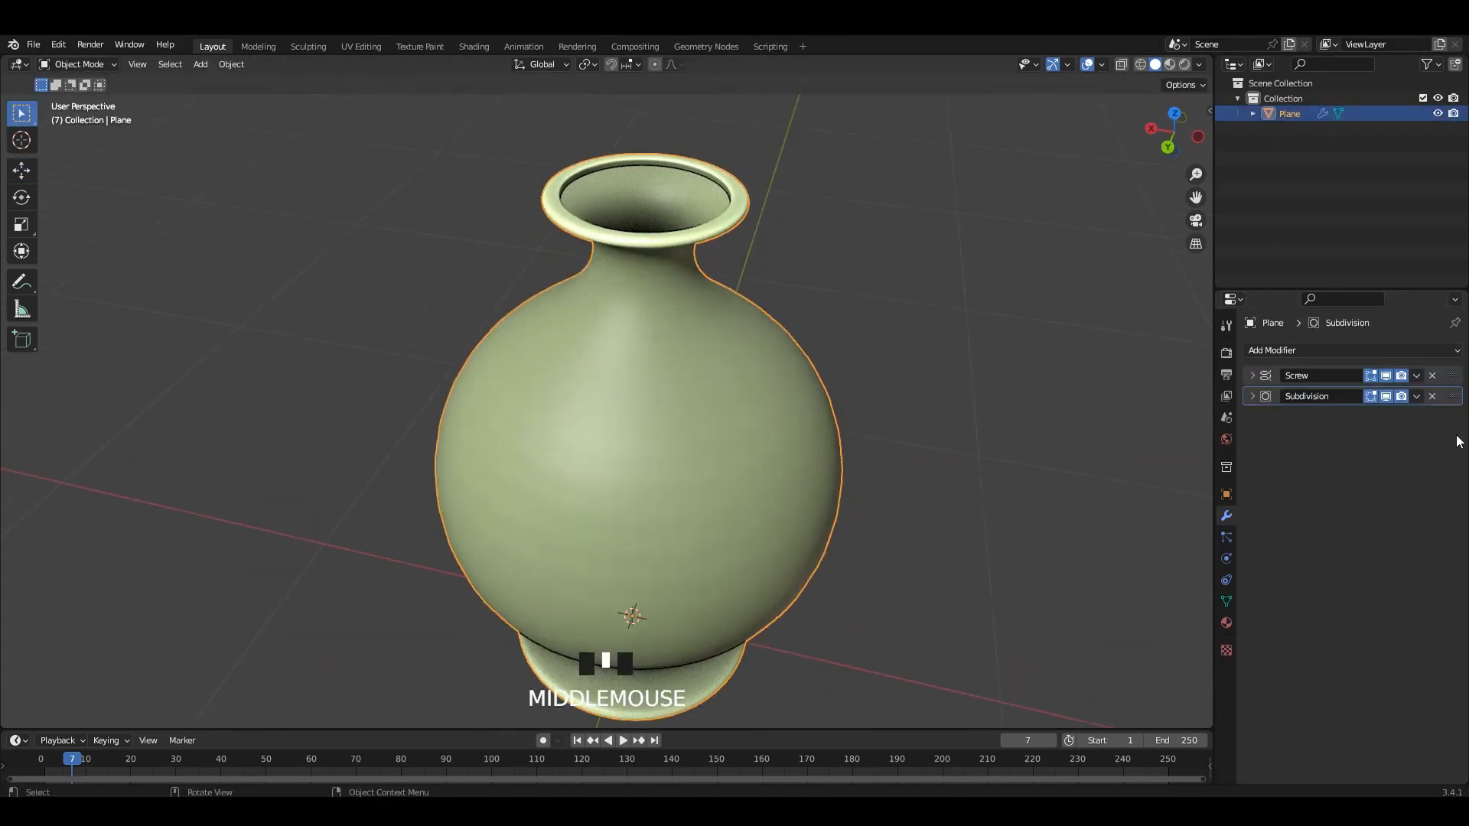
click(1433, 397)
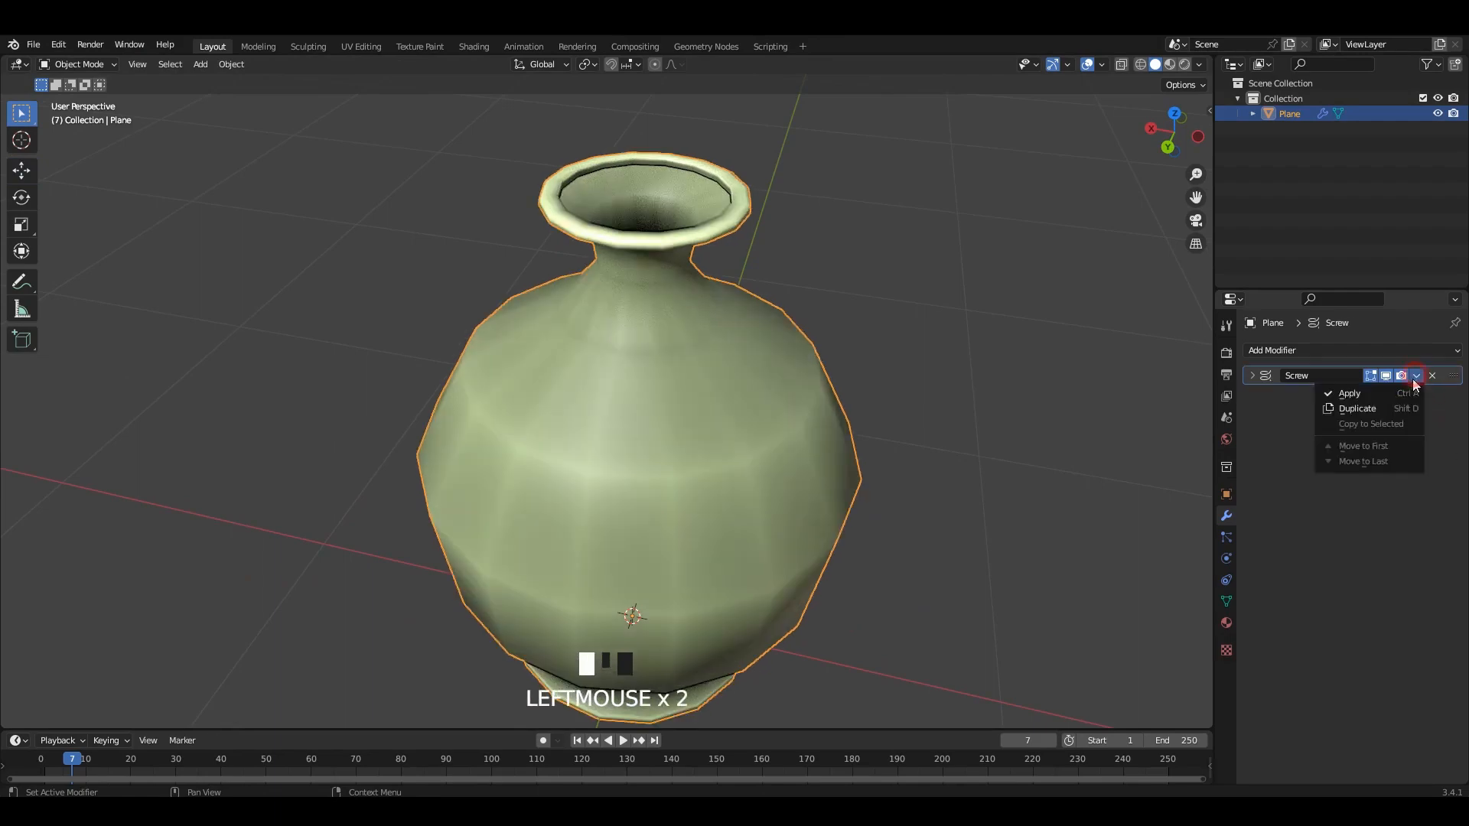
Step: Apply the Screw modifier to the vase and inspect its mesh in Edit Mode
click(1350, 394)
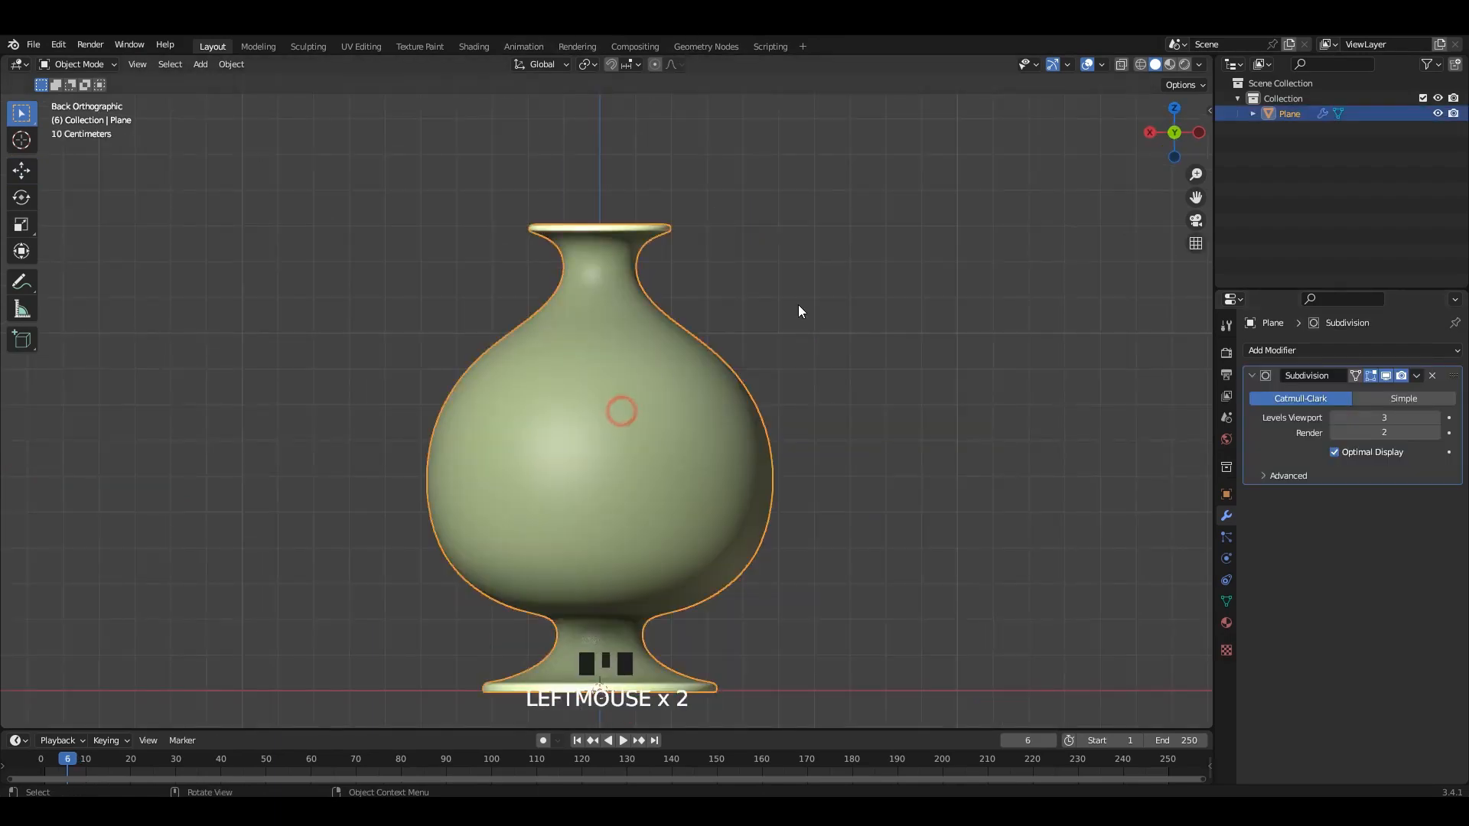
middle_drag(798, 305, 627, 364)
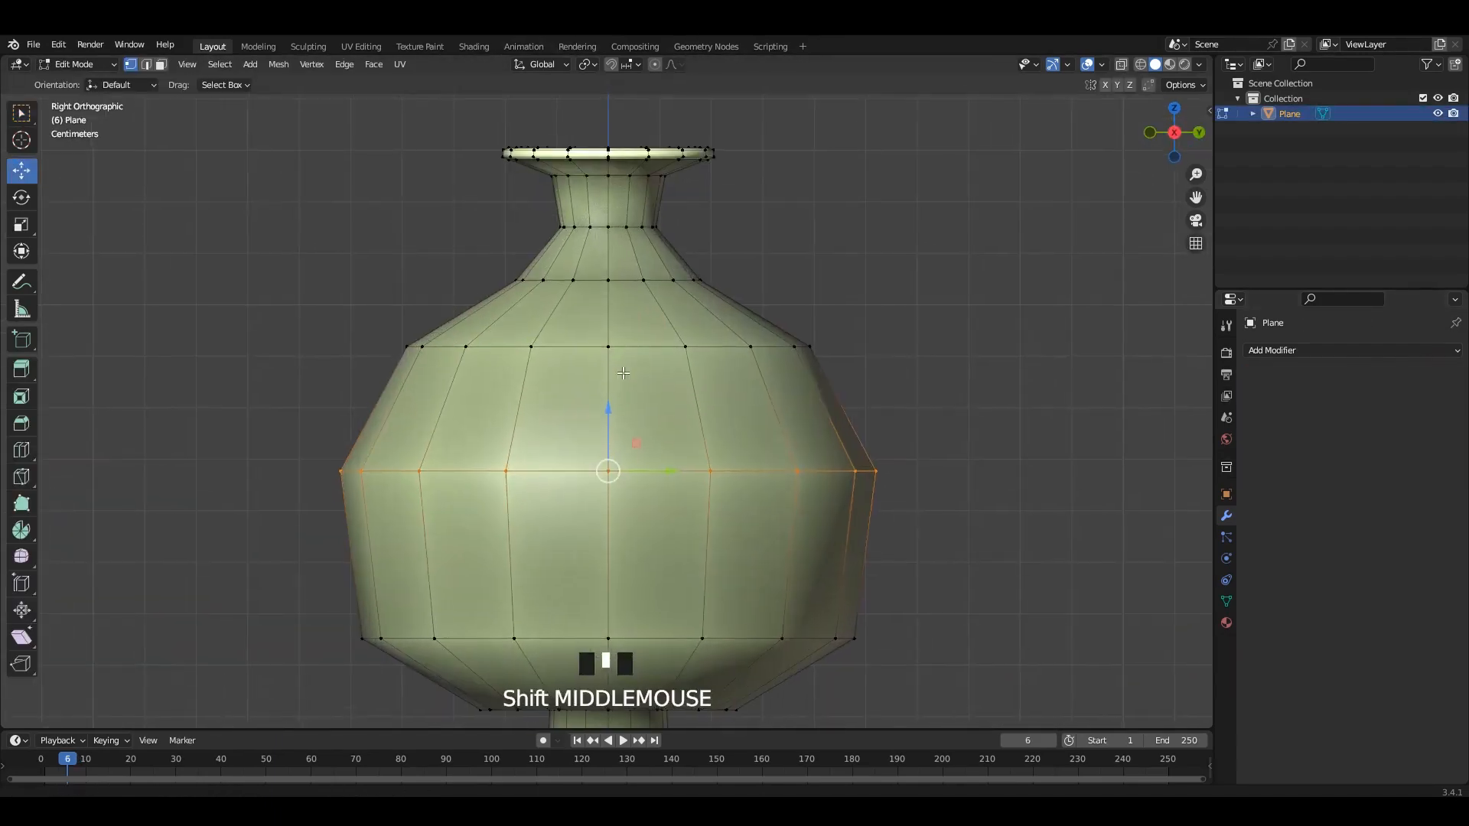
click(624, 373)
key(Tab)
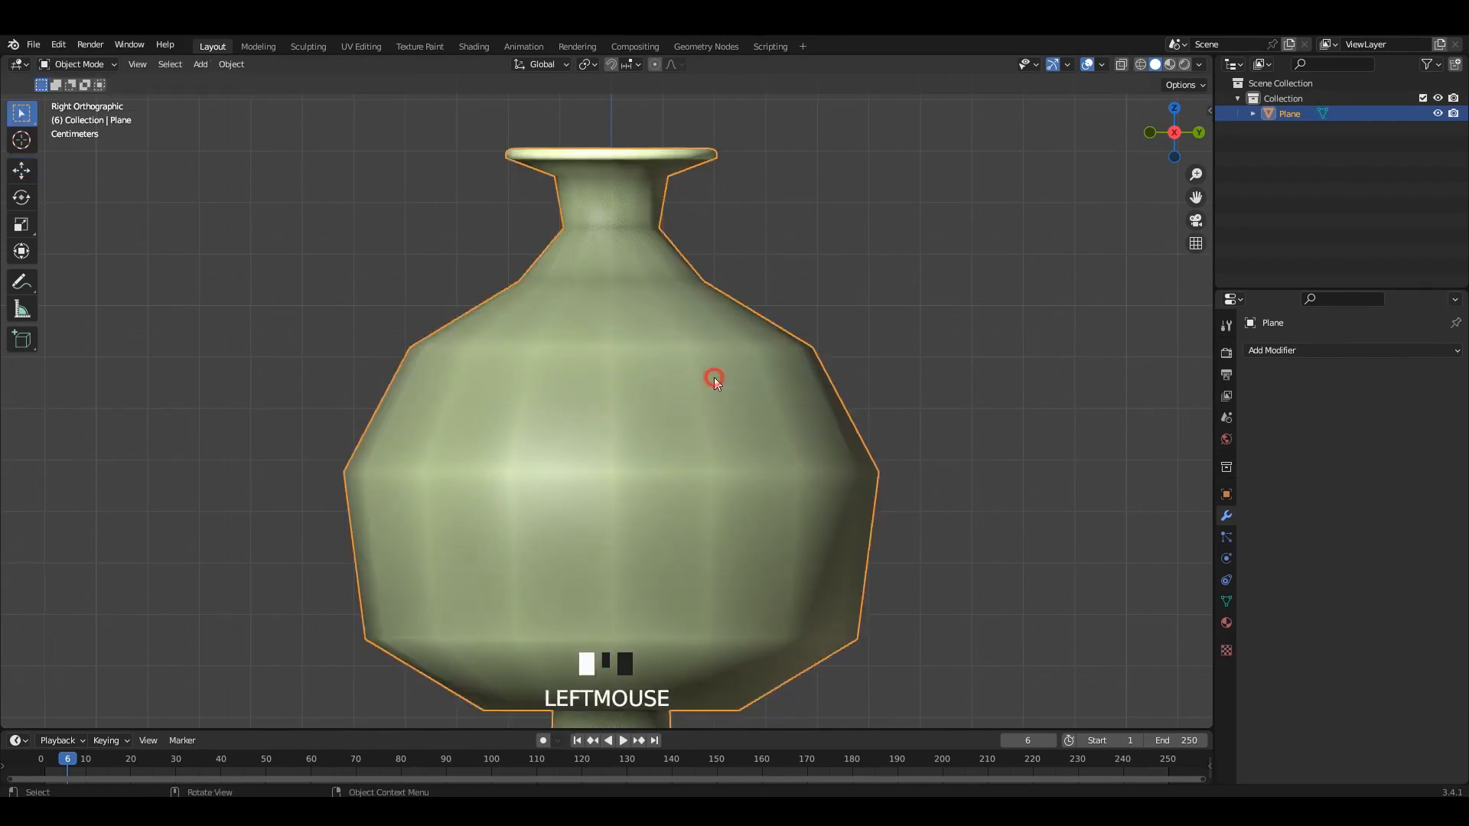
Step: Convert the vase to a mesh with a level 1 subdivision baked in and shade it smooth
key(ctrl+1)
right_click(616, 318)
mouse_move(645, 373)
click(768, 384)
right_click(675, 353)
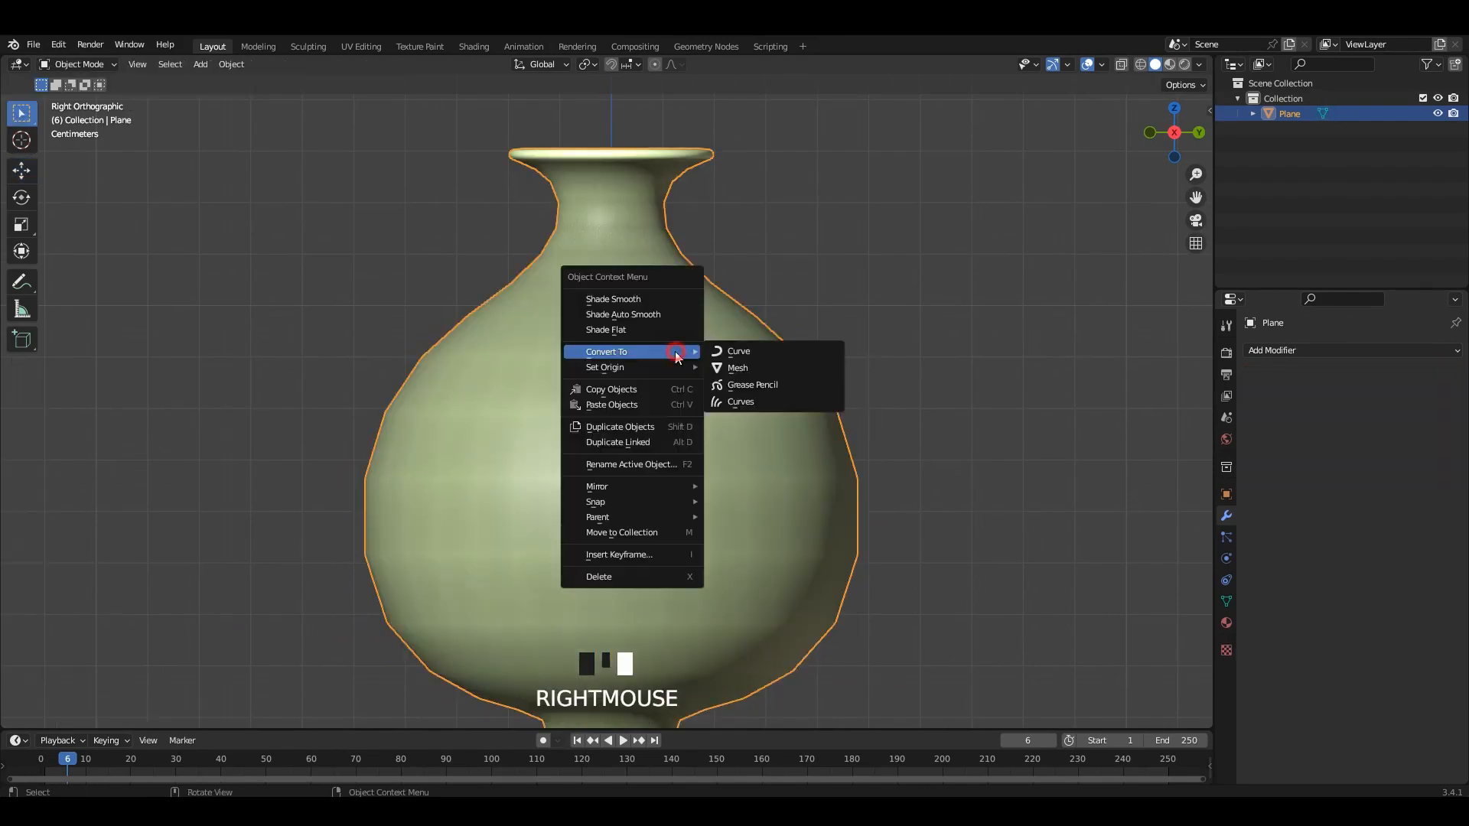
click(640, 302)
Step: Mark a vertical edge loop running the full height of the vase as a seam in the UV Editing workspace
key(Tab)
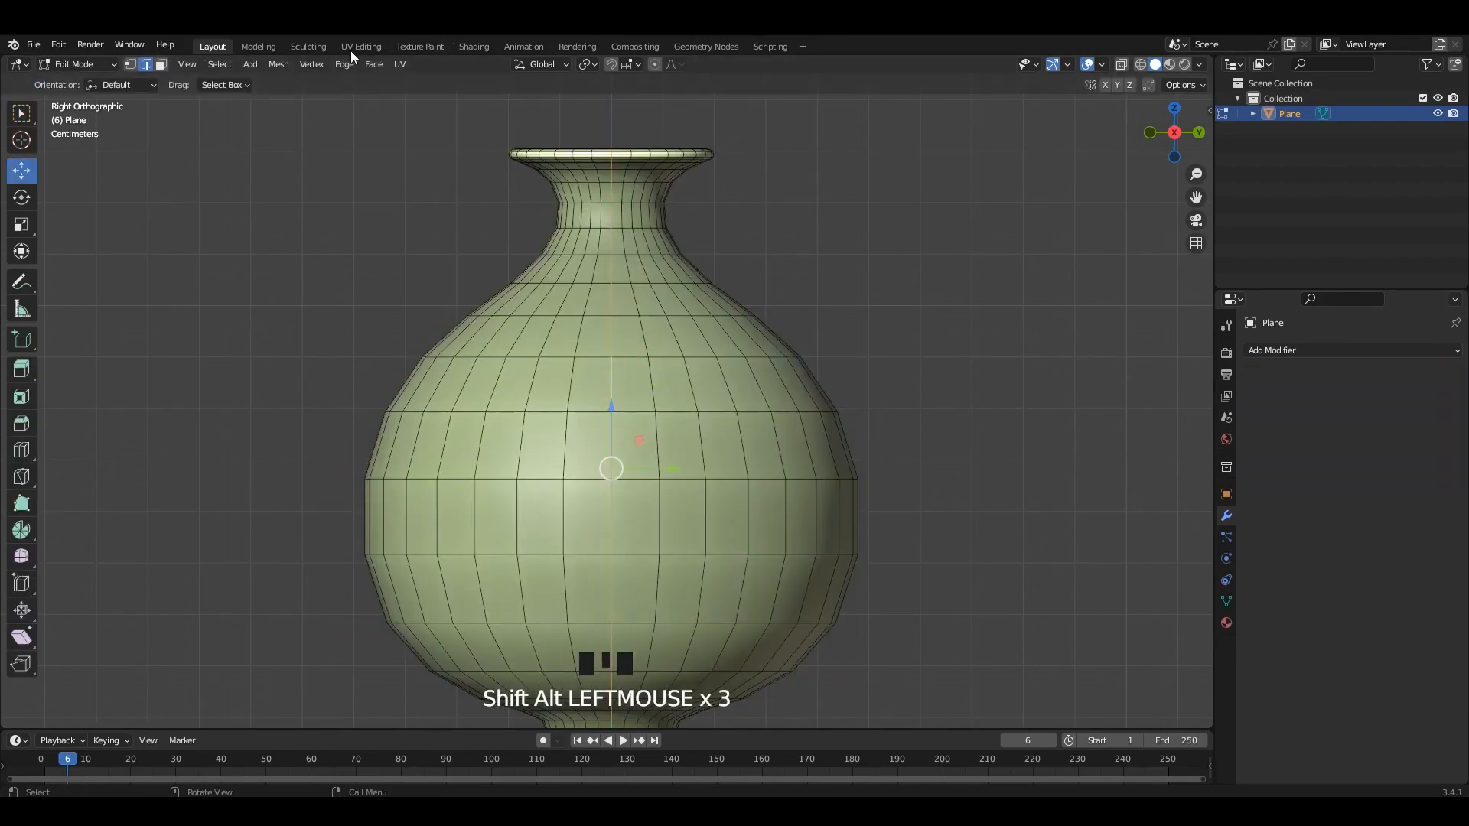
click(356, 48)
key(KP_Decimal)
middle_drag(942, 346, 914, 351)
right_click(426, 361)
scroll(1017, 381, up, 2)
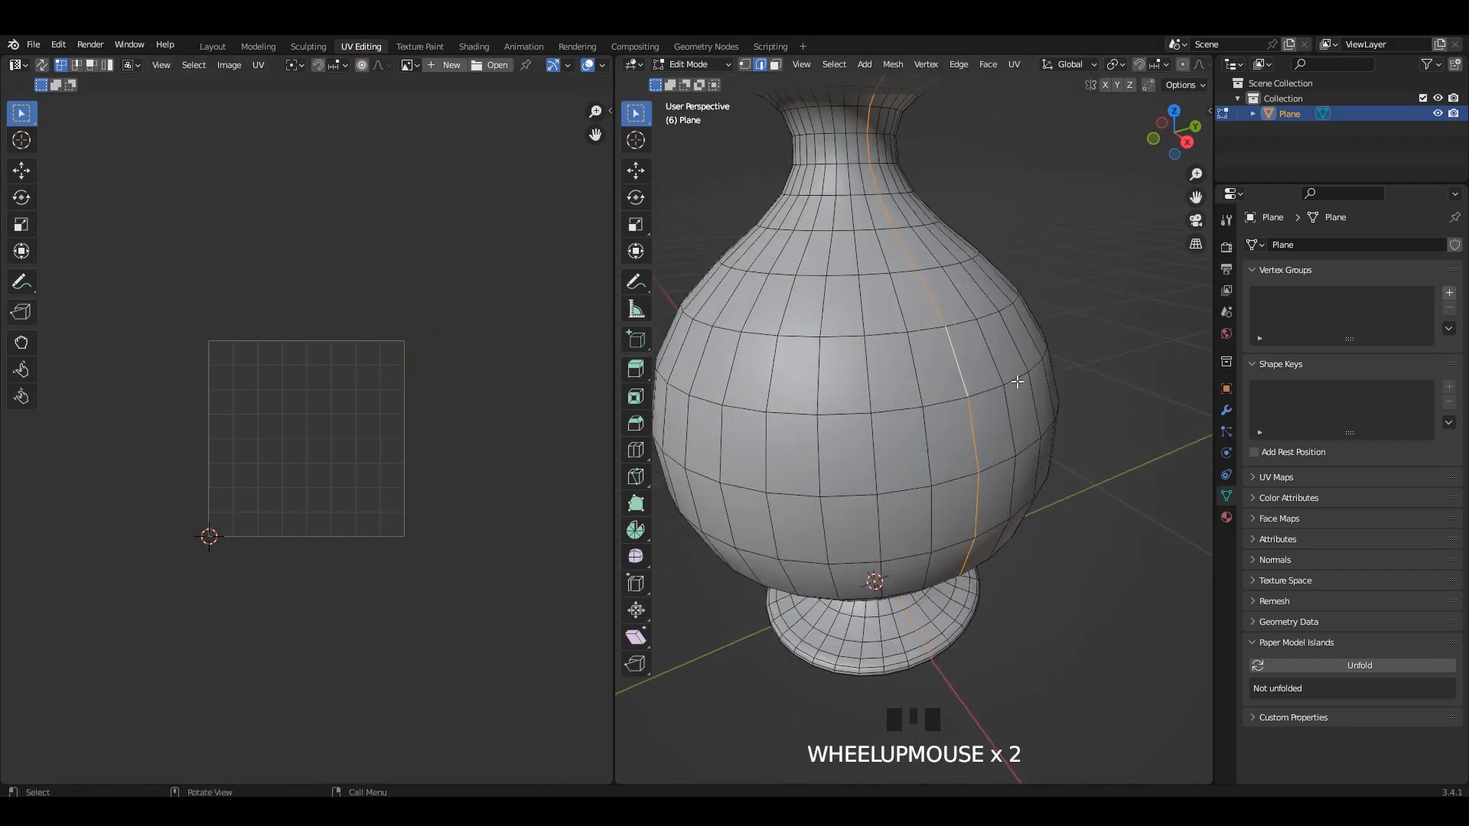
right_click(1017, 381)
click(961, 572)
Step: Select the whole mesh and unwrap it along the vertical seam
right_click(417, 419)
key(a)
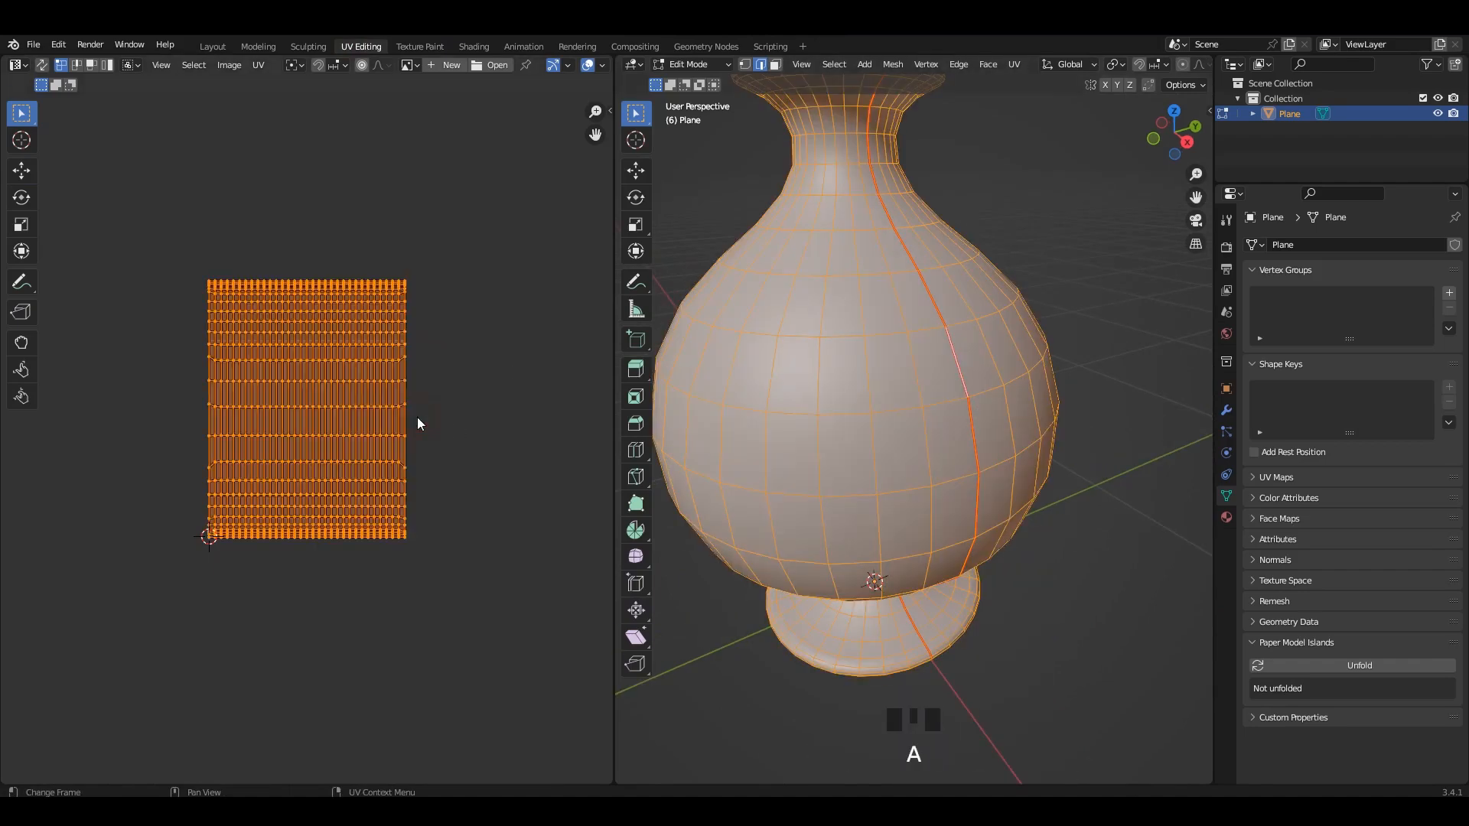
right_click(417, 419)
click(410, 418)
Step: Select the edge loop around the small hole in the foot's underside and merge it into one central vertex
scroll(774, 360, down, 4)
middle_drag(775, 359, 824, 370)
key(Tab)
shift+middle_drag(946, 252, 952, 123)
key(Tab)
middle_drag(987, 398, 990, 308)
scroll(990, 305, up, 1)
shift+scroll(990, 309, up, 1)
scroll(969, 325, up, 1)
key(alt+a)
scroll(997, 266, up, 1)
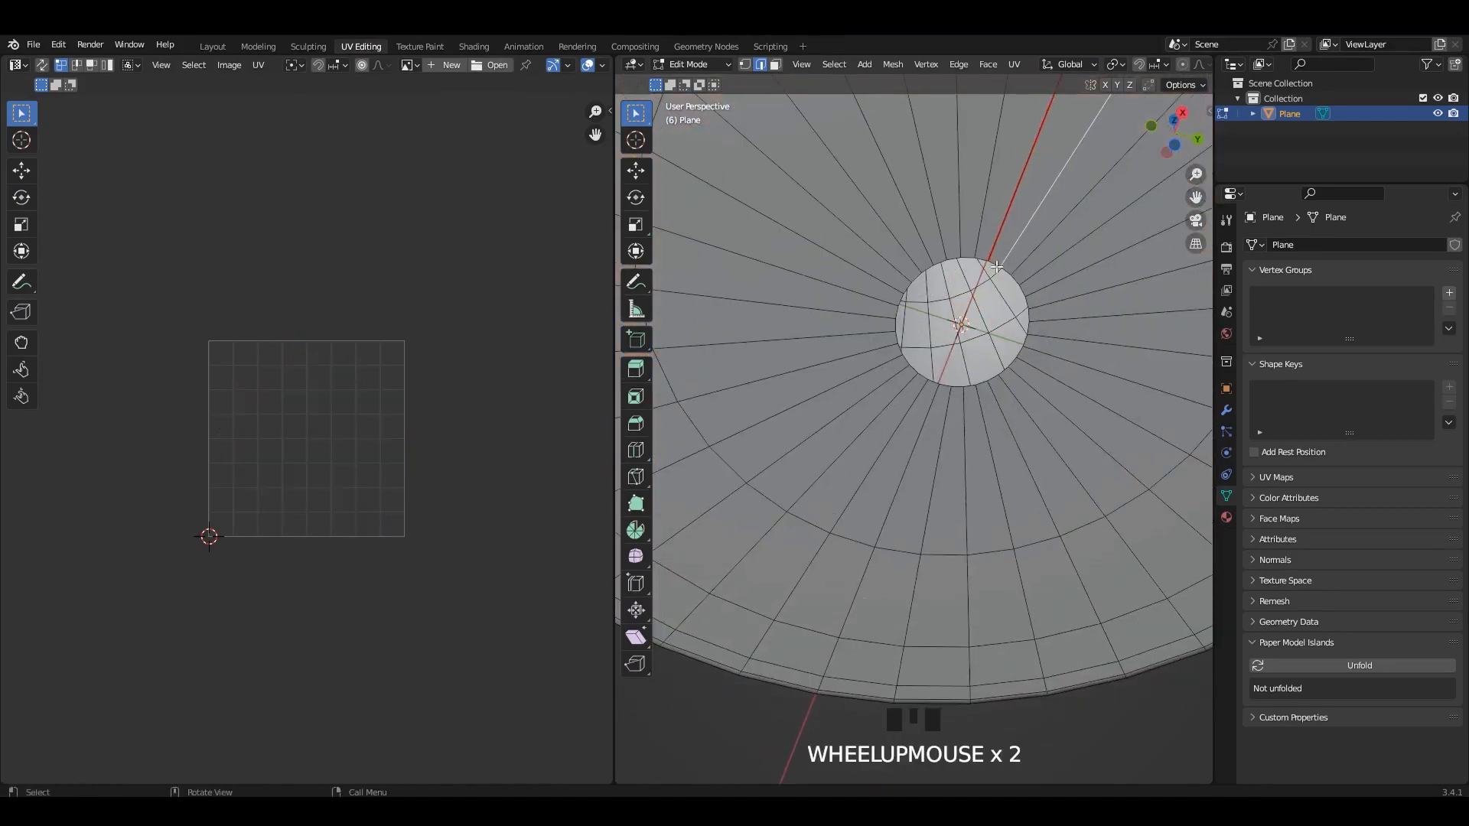
alt+shift+click(995, 261)
key(n)
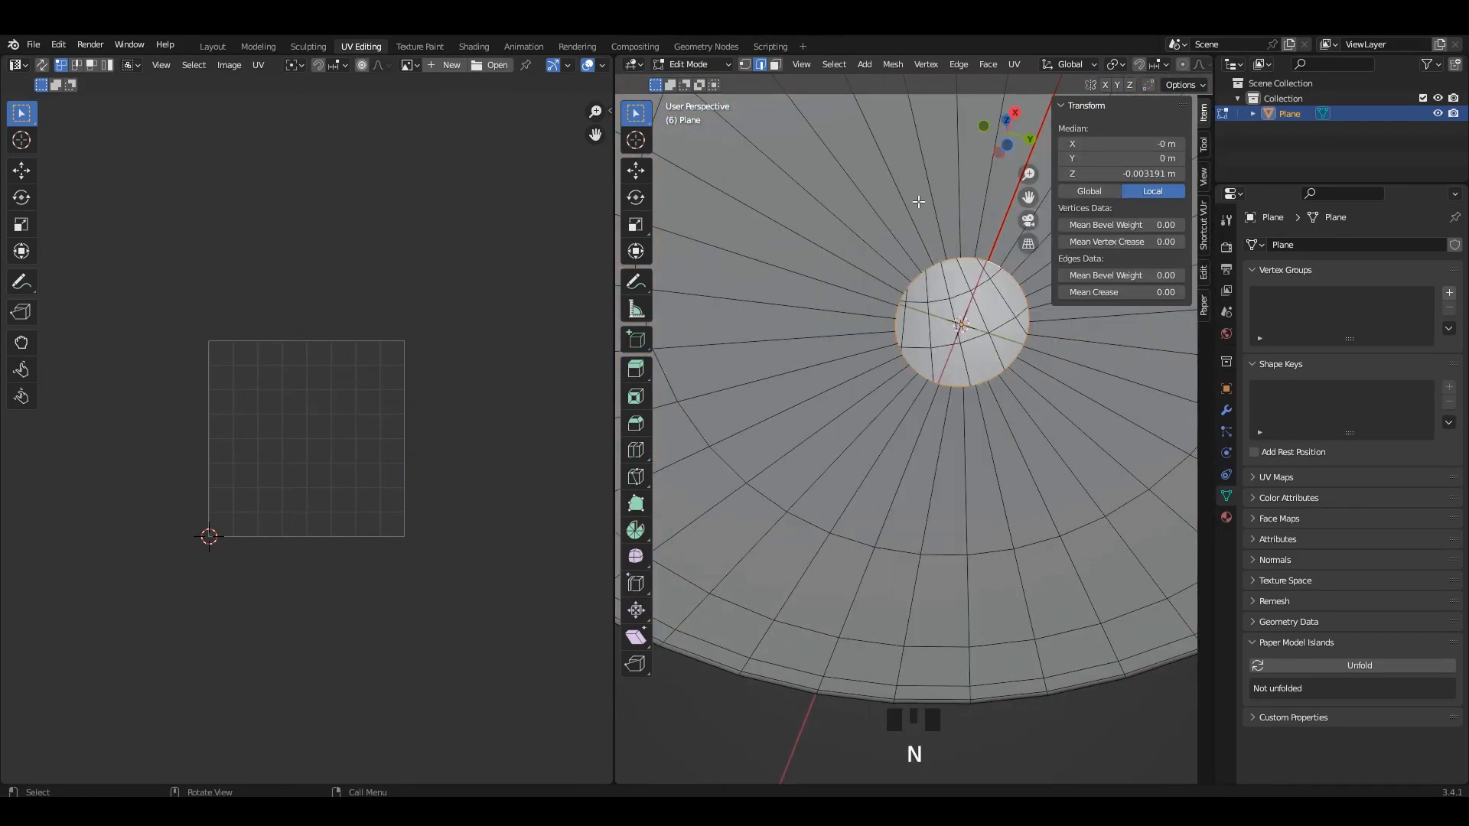
key(m)
click(964, 228)
Step: Apply the vase's object transform and unwrap the entire mesh again
key(Tab)
key(ctrl+a)
click(1002, 337)
key(Tab)
key(a)
right_click(438, 429)
click(438, 429)
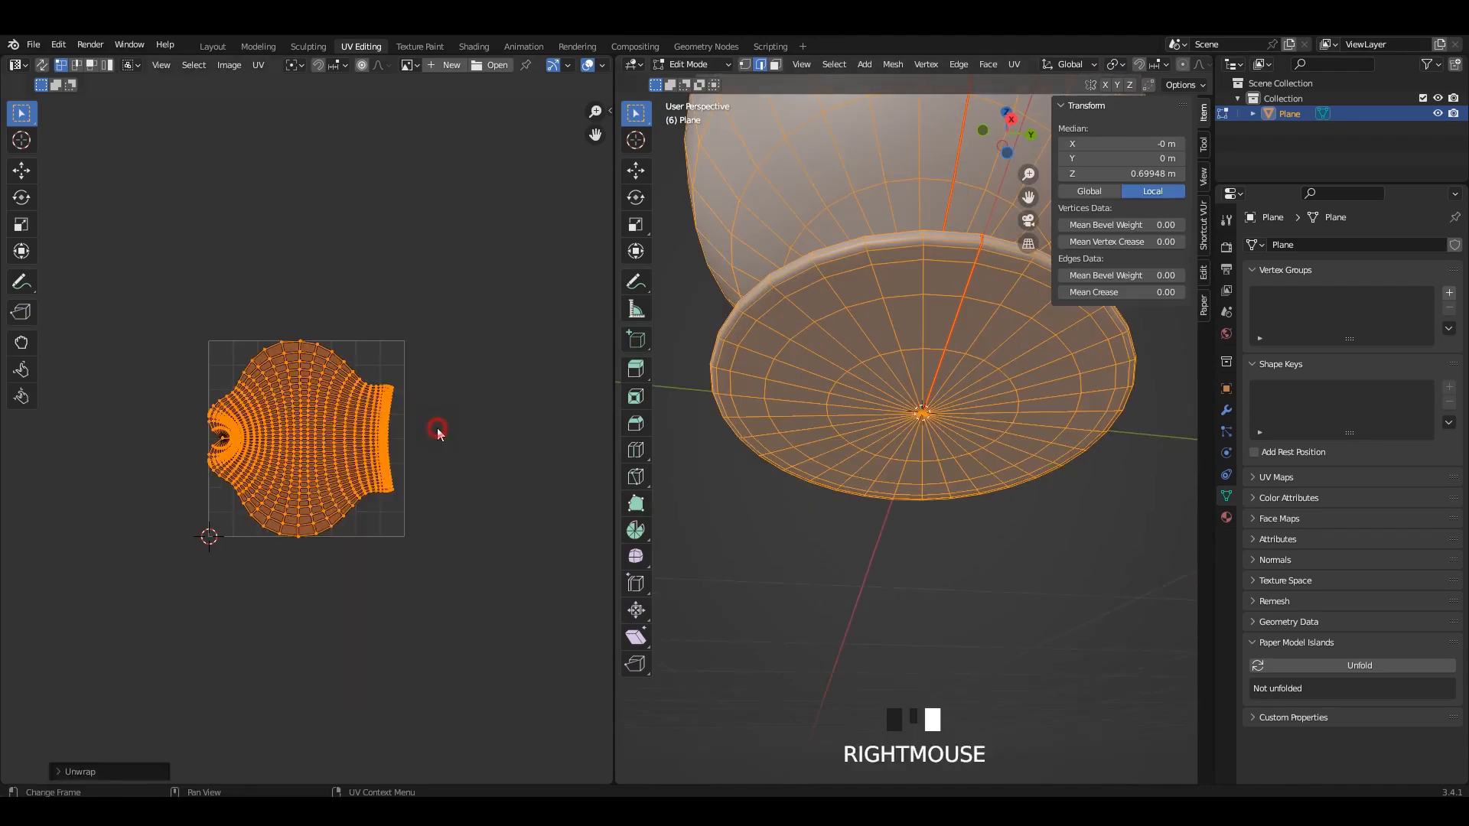
Step: Select the outer edge loop of the foot's underside and mark it as a seam
scroll(852, 364, up, 2)
shift+middle_drag(852, 365, 868, 547)
click(919, 324)
alt+shift+click(908, 326)
alt+shift+double_click(907, 326)
right_click(868, 547)
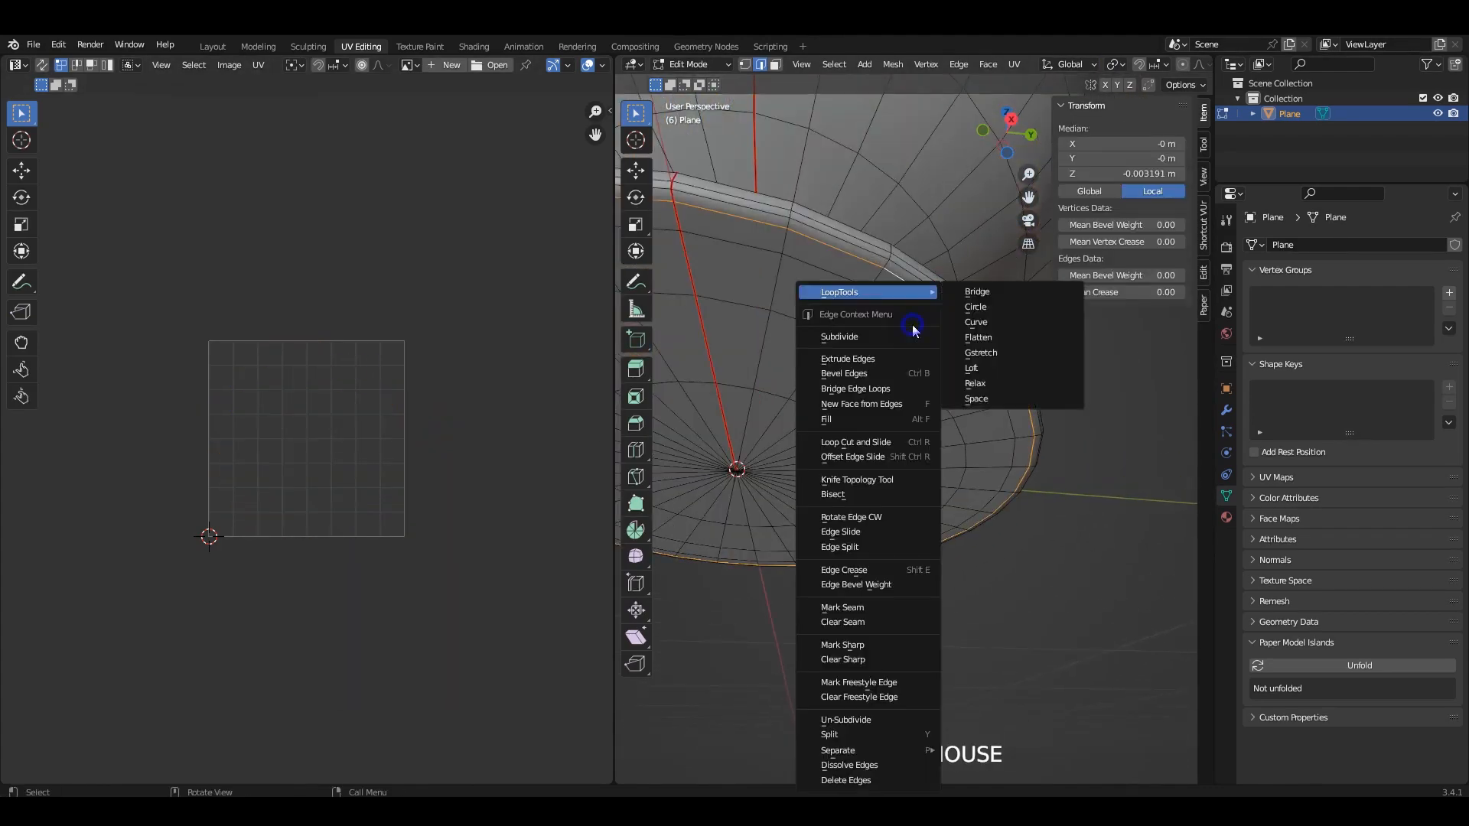
click(842, 607)
Step: Unwrap the whole mesh using both the vertical and the foot seams
key(a)
key(u)
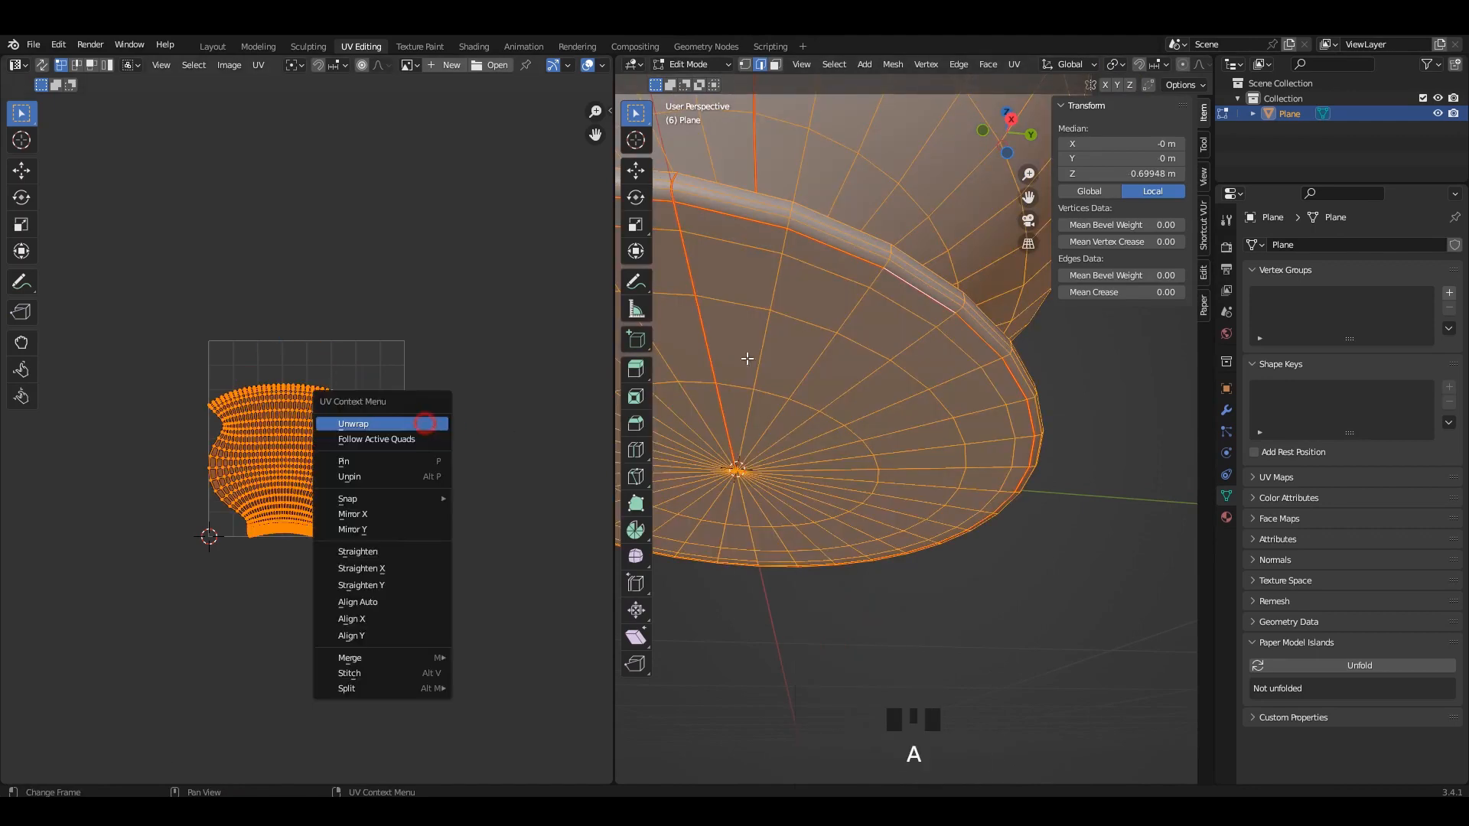
click(381, 420)
Step: Return to Object Mode and add a level 2 Subdivision modifier to the vase
middle_drag(880, 429, 957, 400)
key(n)
key(Tab)
middle_drag(1095, 378, 879, 397)
key(ctrl+2)
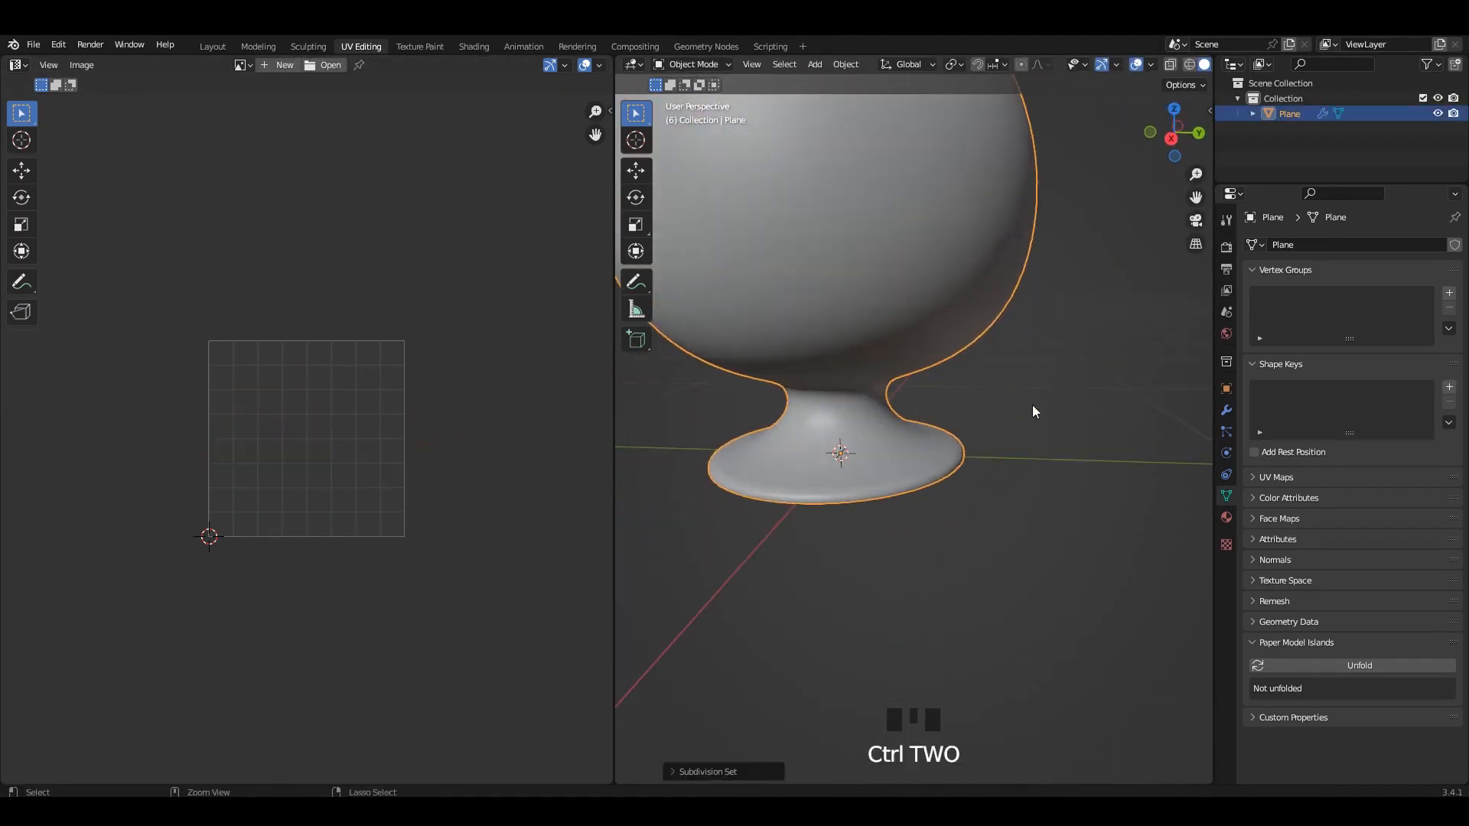
middle_drag(1032, 406, 1087, 360)
scroll(1206, 68, down, 2)
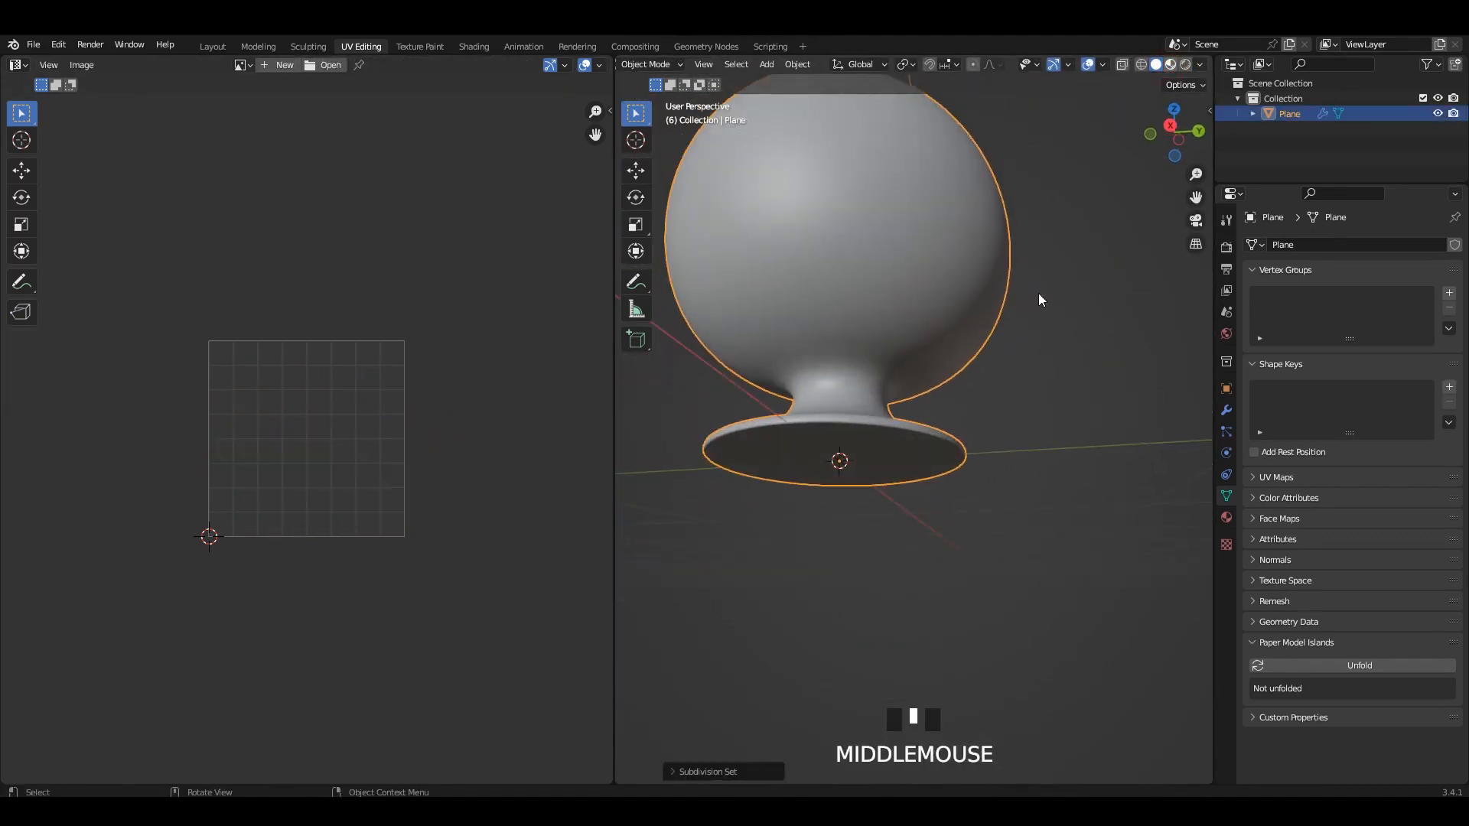
Step: Apply All Transforms to the vase and return to the Layout workspace
scroll(995, 291, down, 2)
click(892, 203)
alt+middle_drag(894, 205, 1001, 363)
key(ctrl+a)
click(1003, 366)
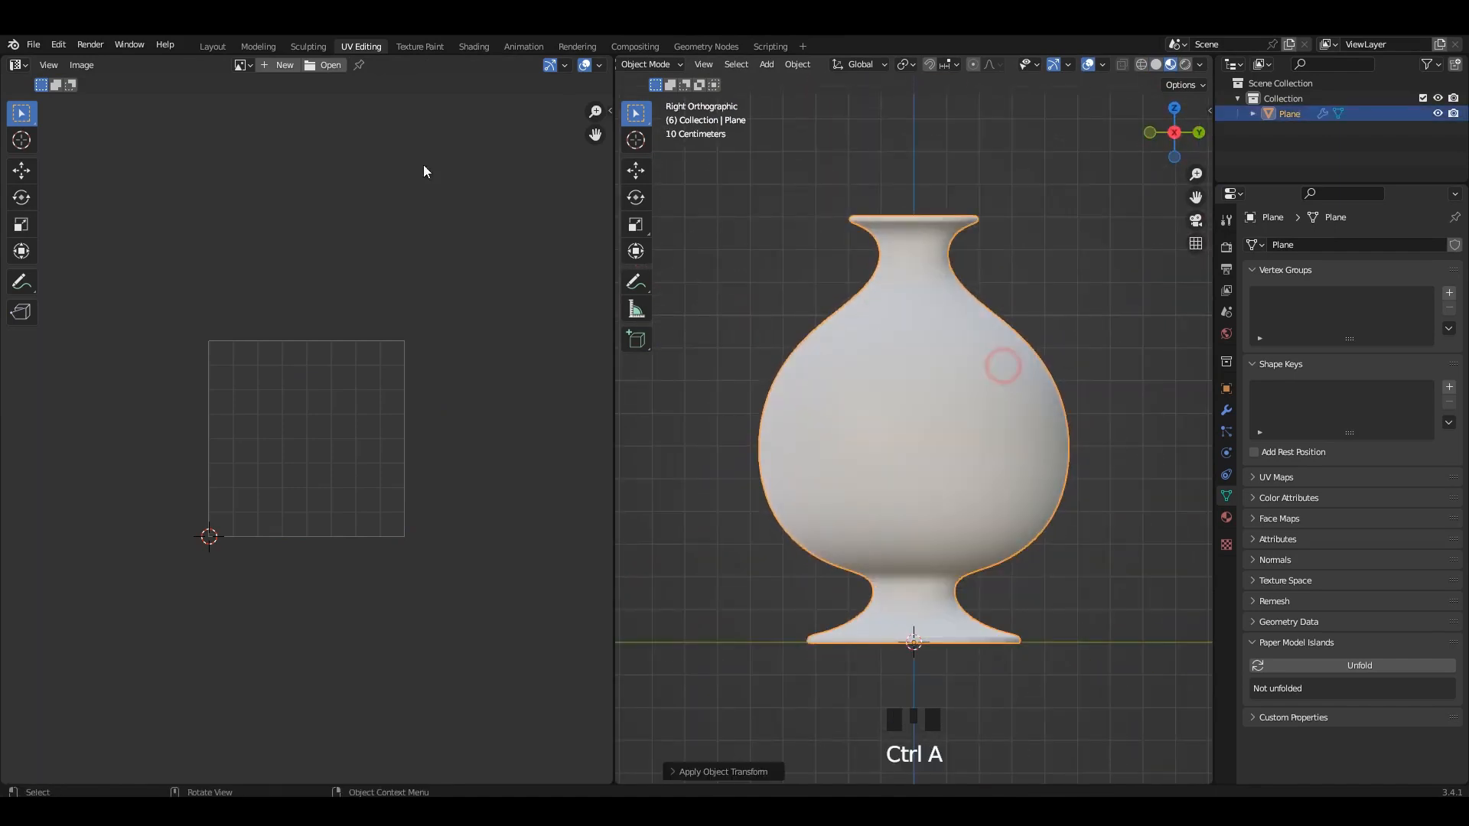
click(212, 46)
key(ctrl+a)
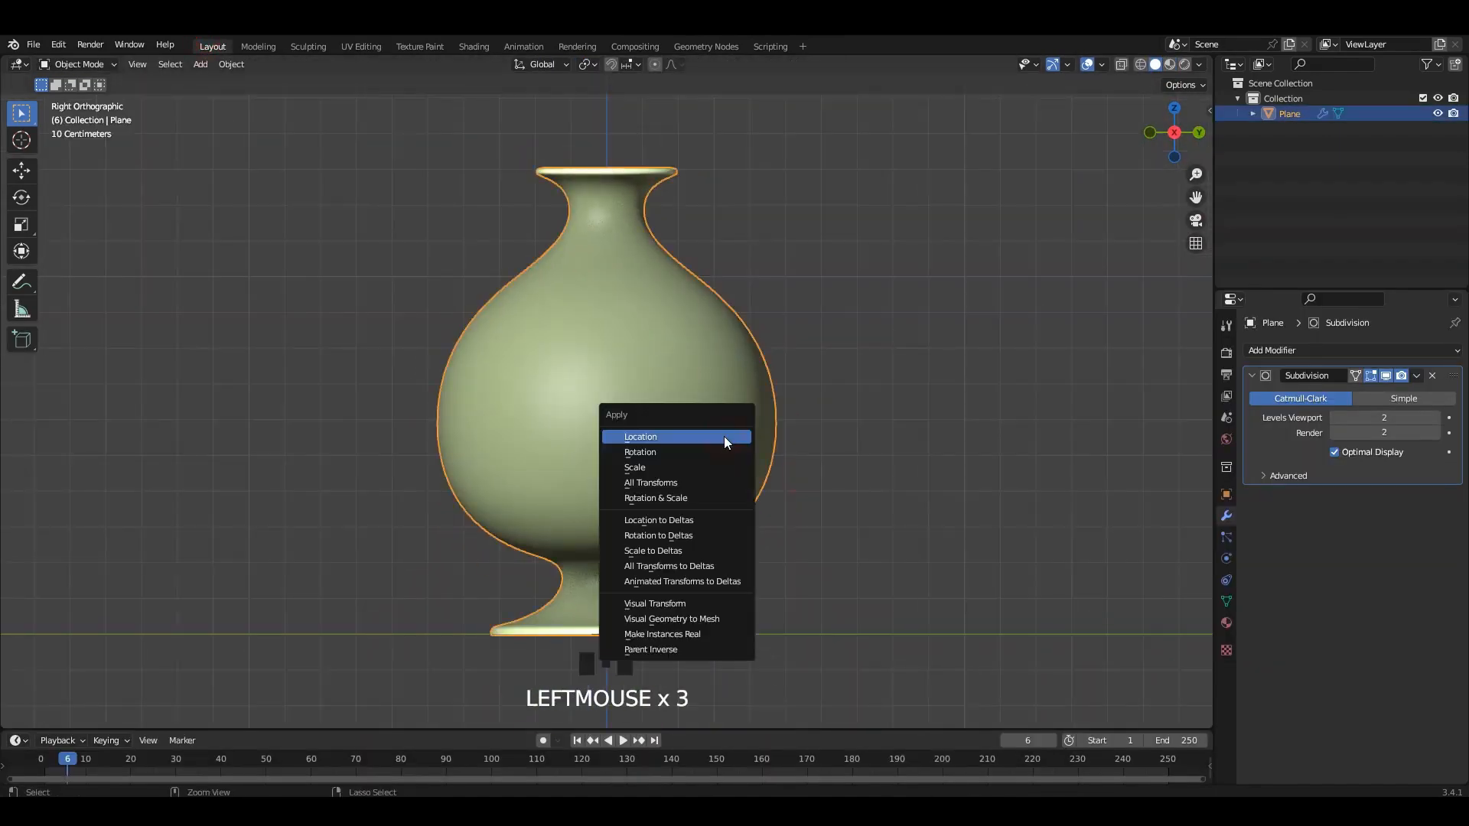
click(711, 484)
Step: Set the vase's origin to the middle of its body
alt+middle_drag(875, 425, 826, 444)
shift+middle_drag(827, 444, 781, 436)
key(grave)
alt+middle_drag(781, 437, 689, 406)
right_click(672, 398)
mouse_move(674, 462)
click(770, 478)
Step: Replace the Subdivision modifier with a Multiresolution modifier and subdivide it to level 5
middle_drag(765, 322, 698, 367)
click(1431, 376)
click(1347, 349)
click(1169, 546)
middle_drag(846, 334, 845, 378)
click(1367, 509)
click(1368, 509)
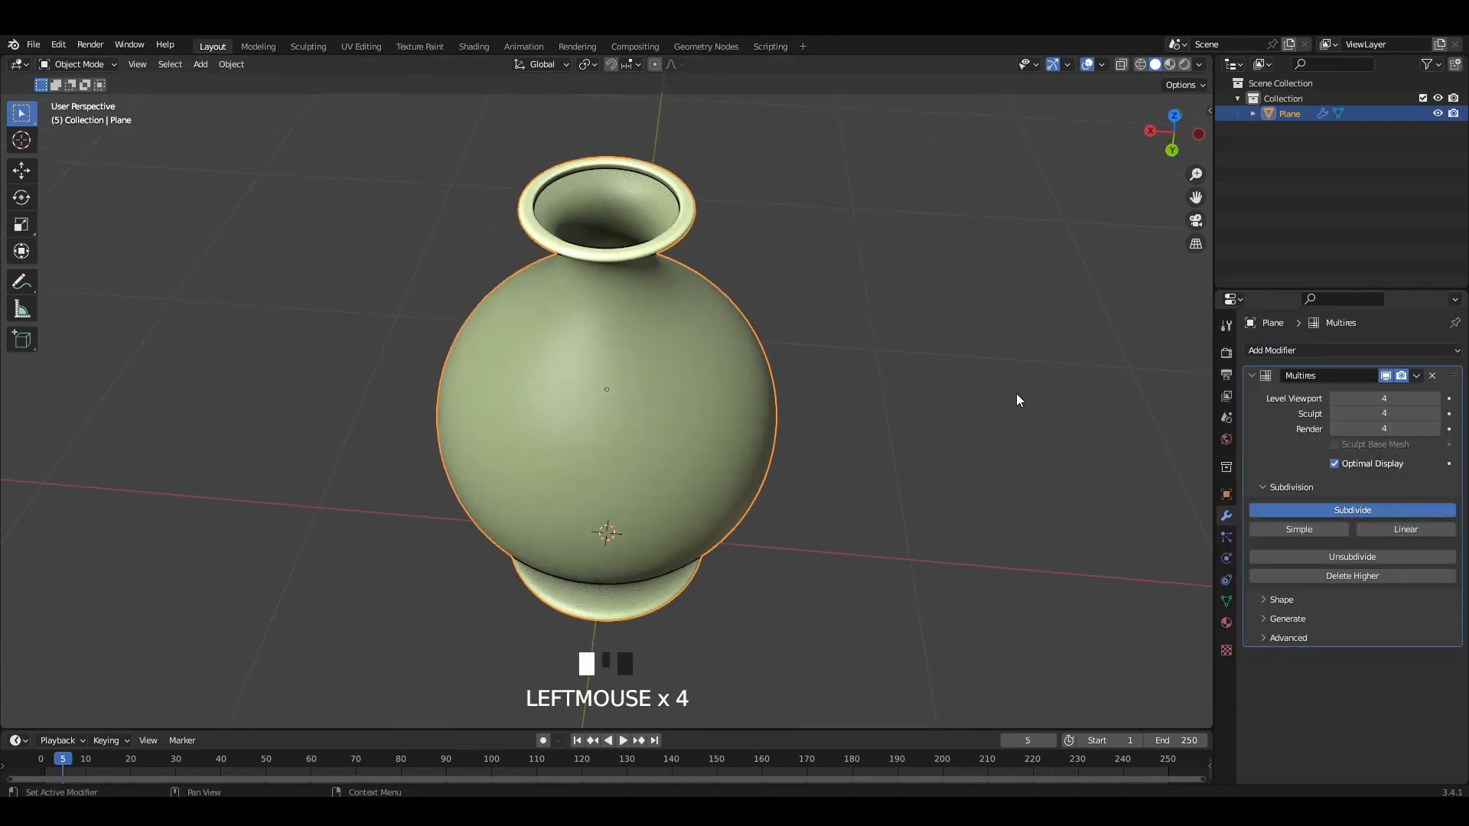
middle_drag(764, 373, 646, 351)
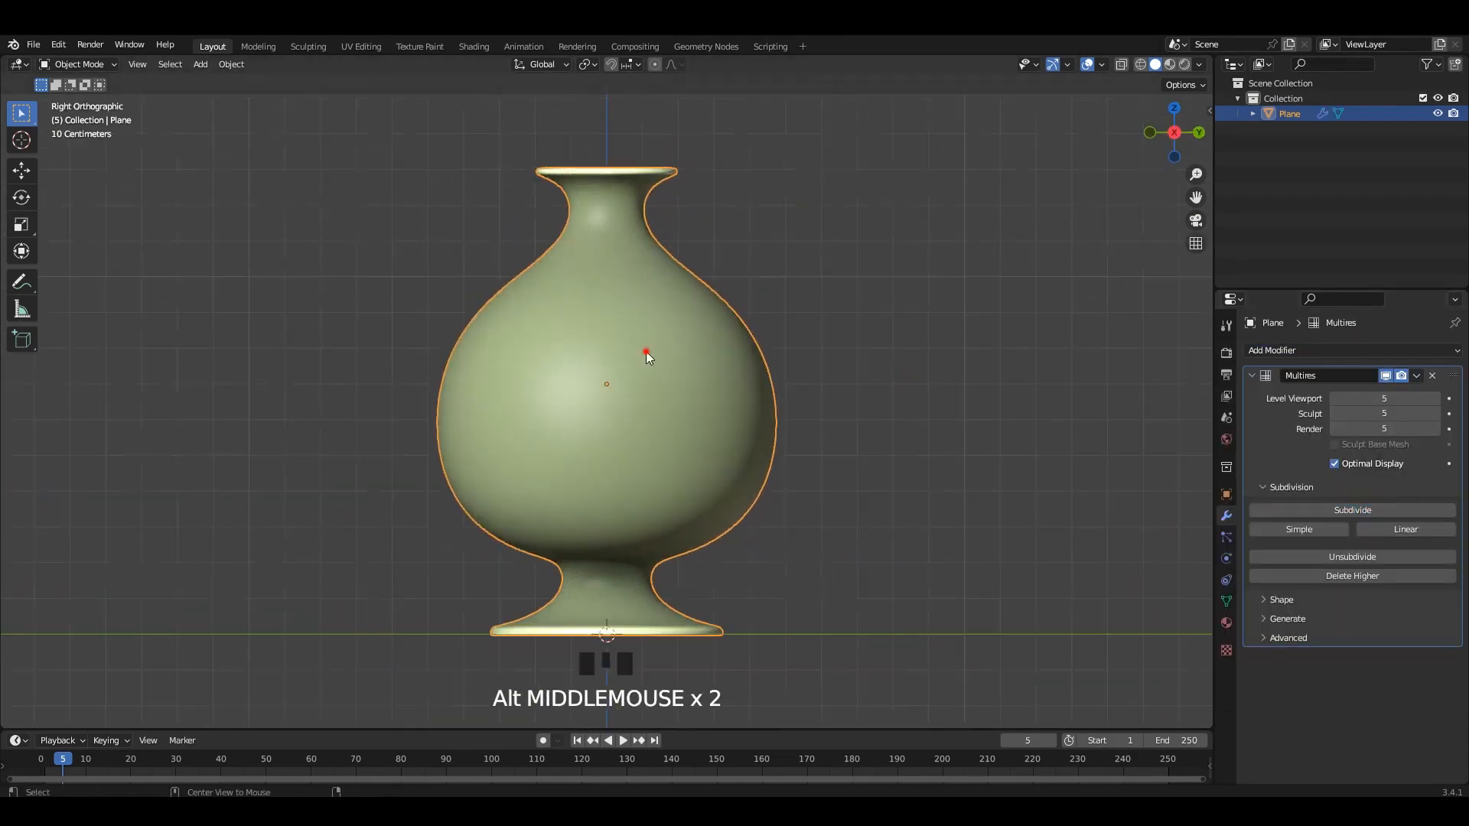
click(646, 351)
Step: Check the Layout workspace's viewport shading options, trying Backface Culling and turning it off again
click(309, 46)
scroll(752, 351, up, 5)
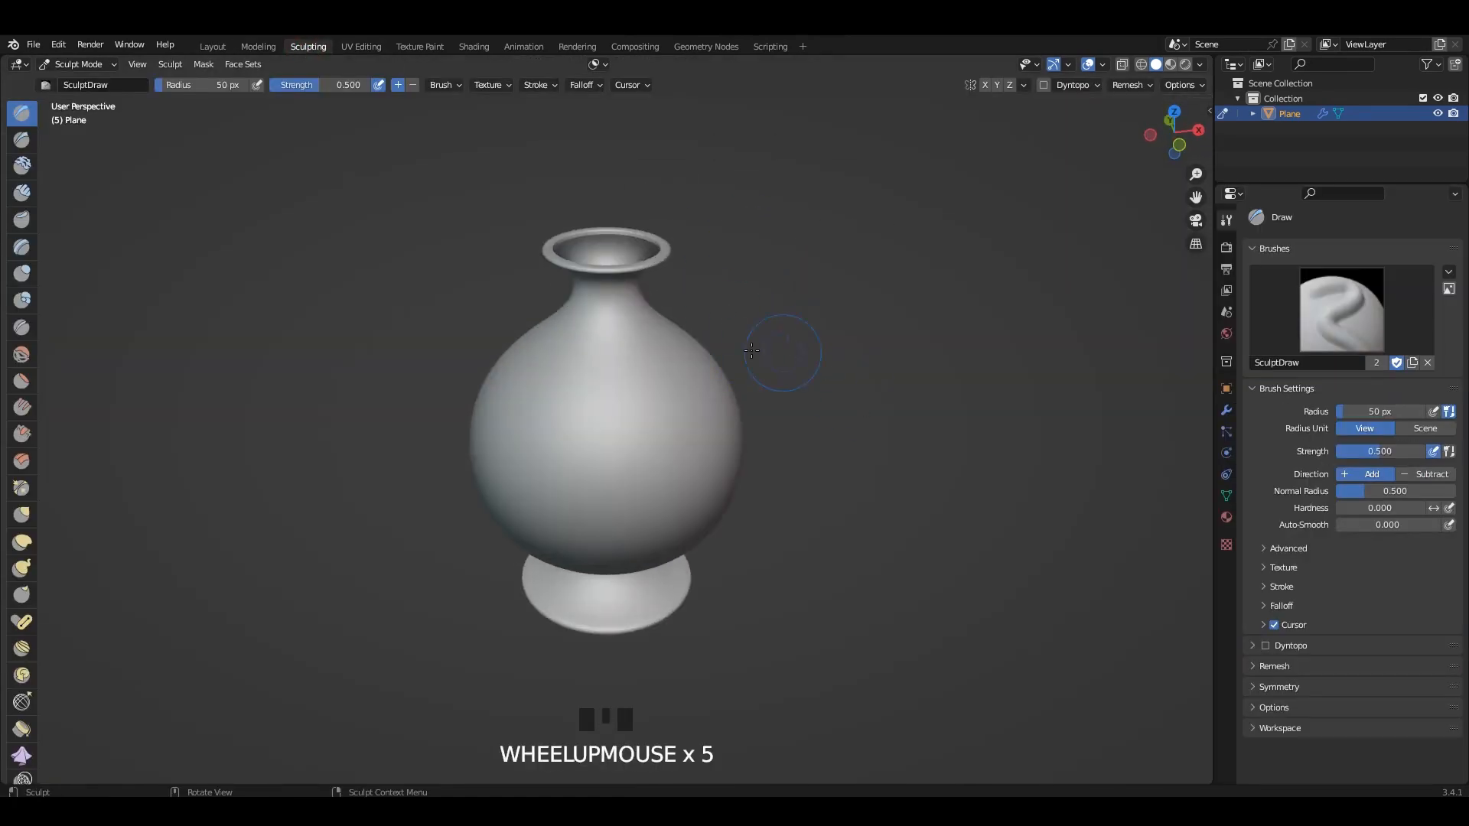
click(214, 47)
click(1200, 65)
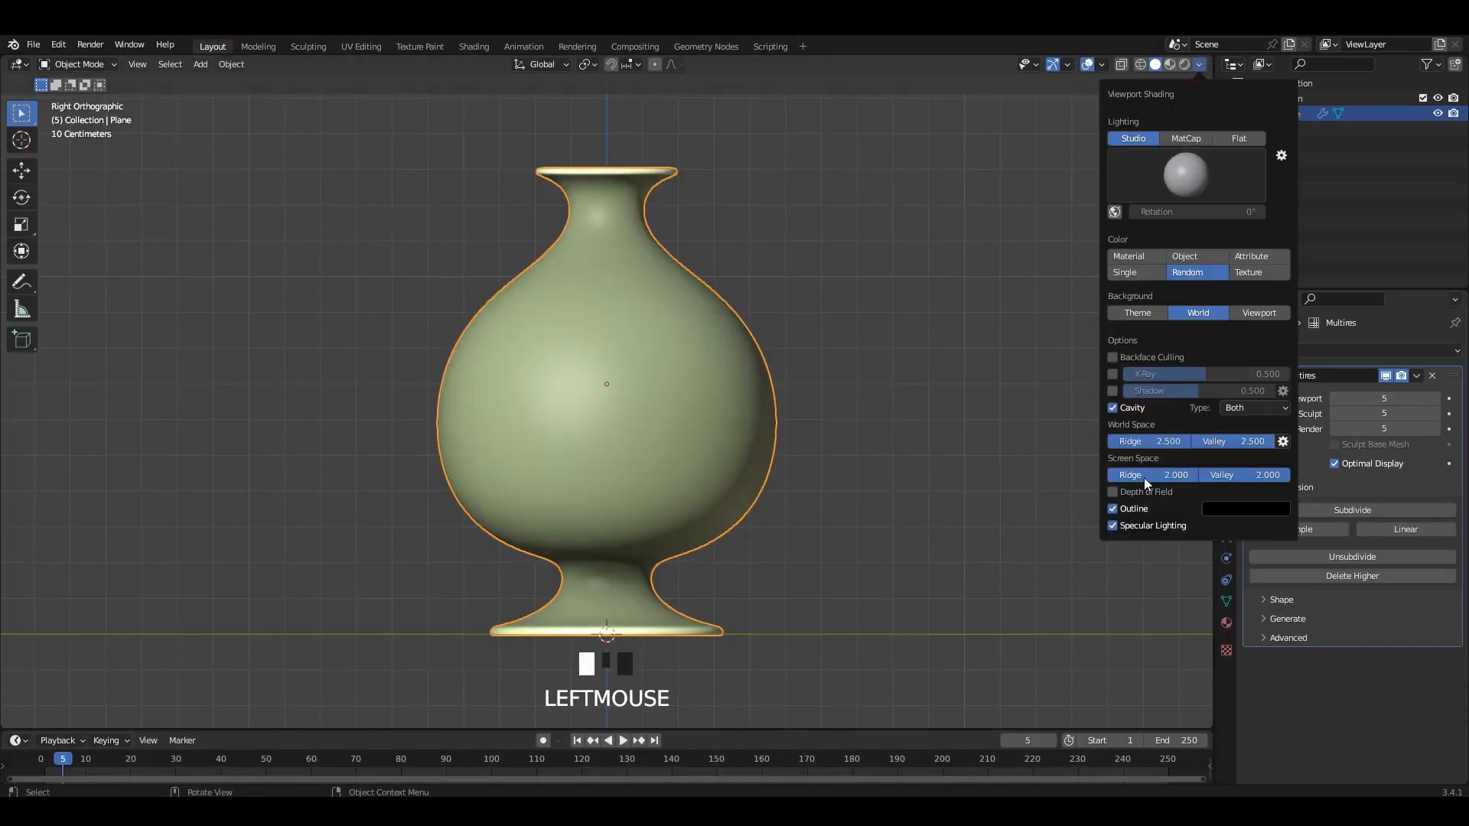
click(1111, 357)
middle_drag(1029, 195, 1007, 246)
click(1200, 65)
click(1113, 359)
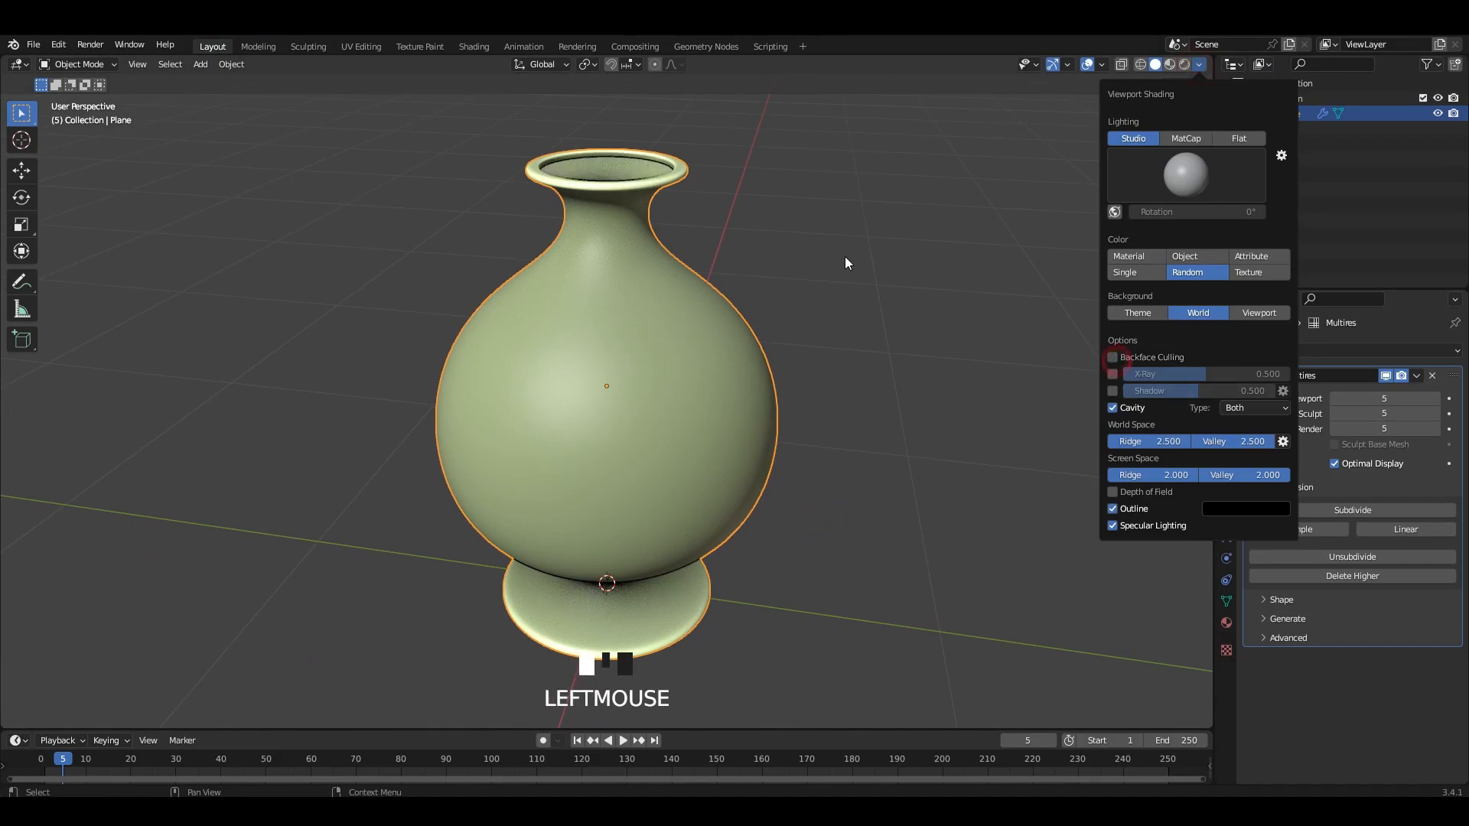
Step: In the Sculpting workspace, set viewport shading to Random color and World background with Cavity enabled
click(309, 46)
middle_drag(865, 344, 876, 343)
click(1200, 65)
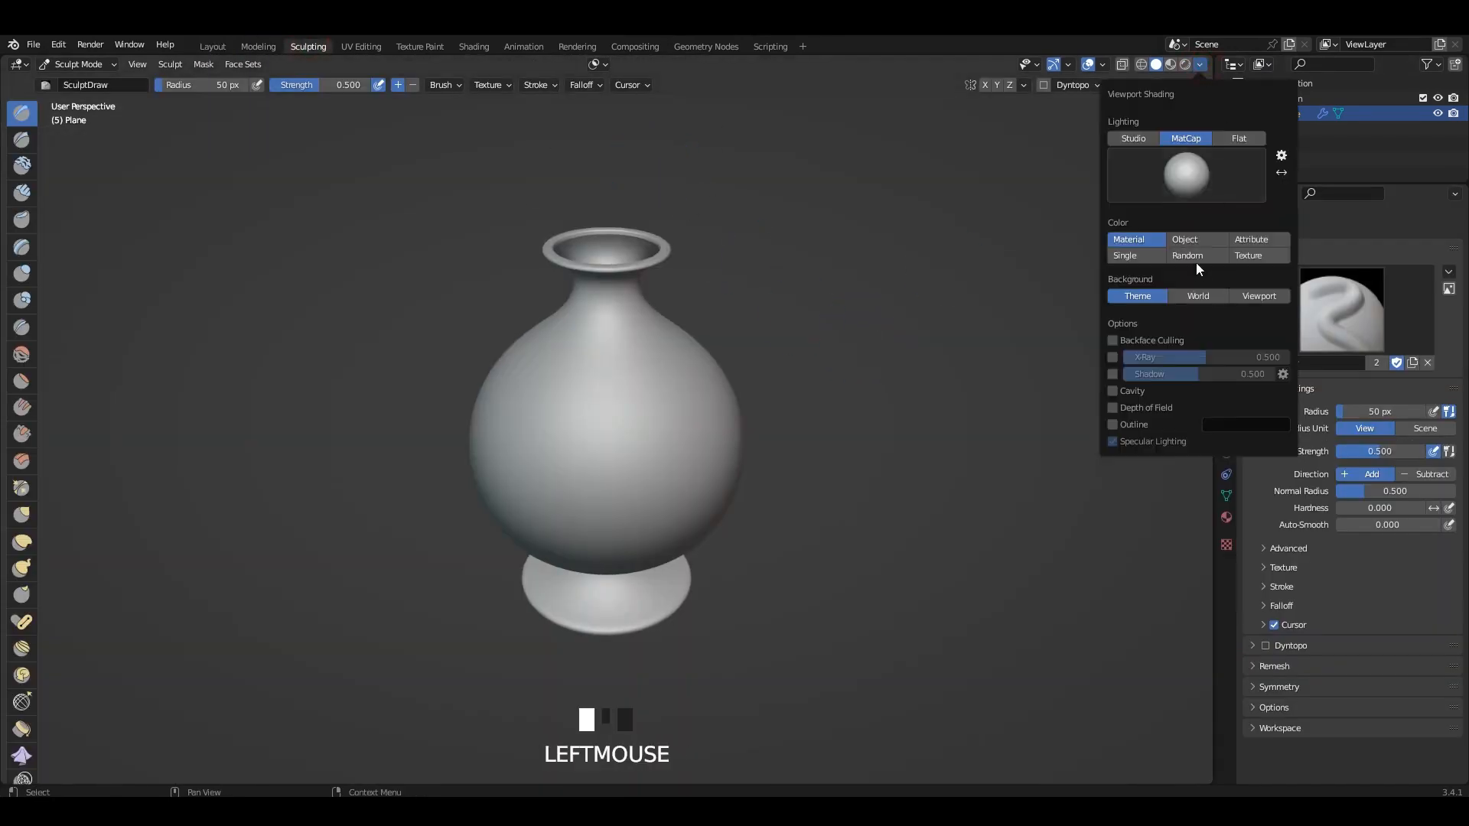
click(1194, 257)
click(1206, 296)
click(1262, 391)
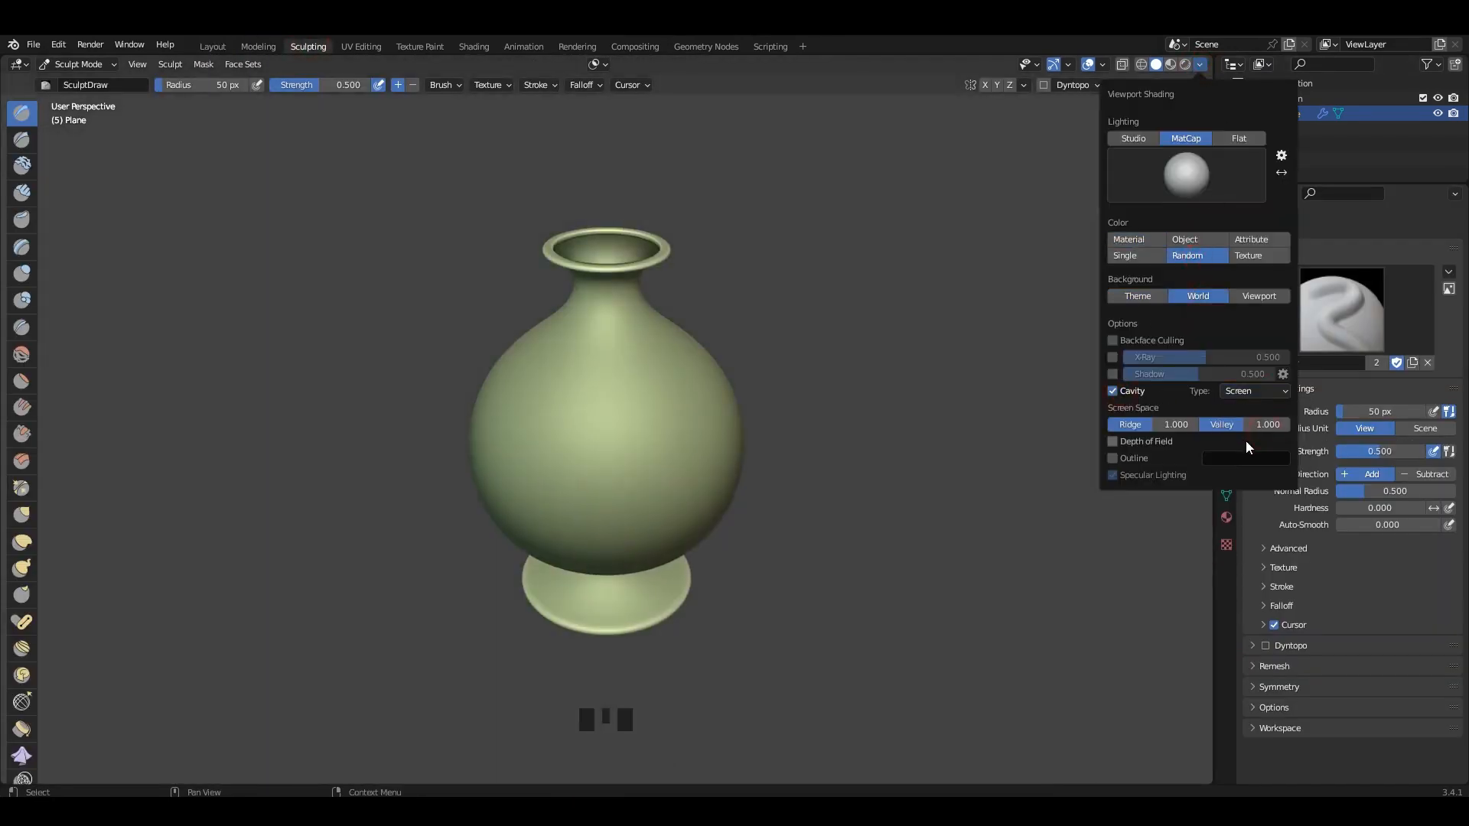
click(1246, 442)
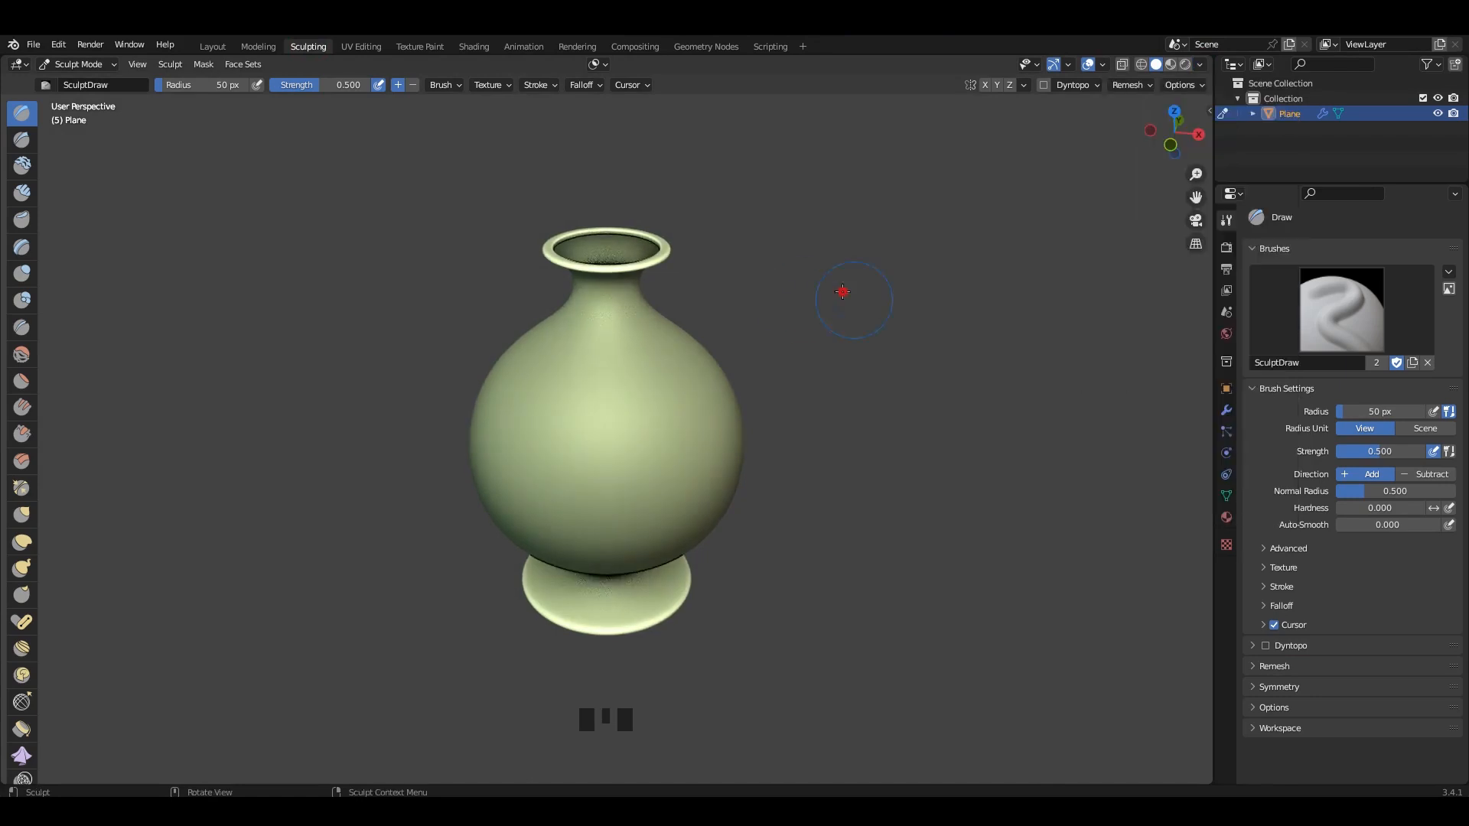
Step: Try a curved Draw brush stroke on the vase's body and undo it
scroll(672, 450, up, 5)
click(607, 298)
middle_drag(525, 337, 738, 302)
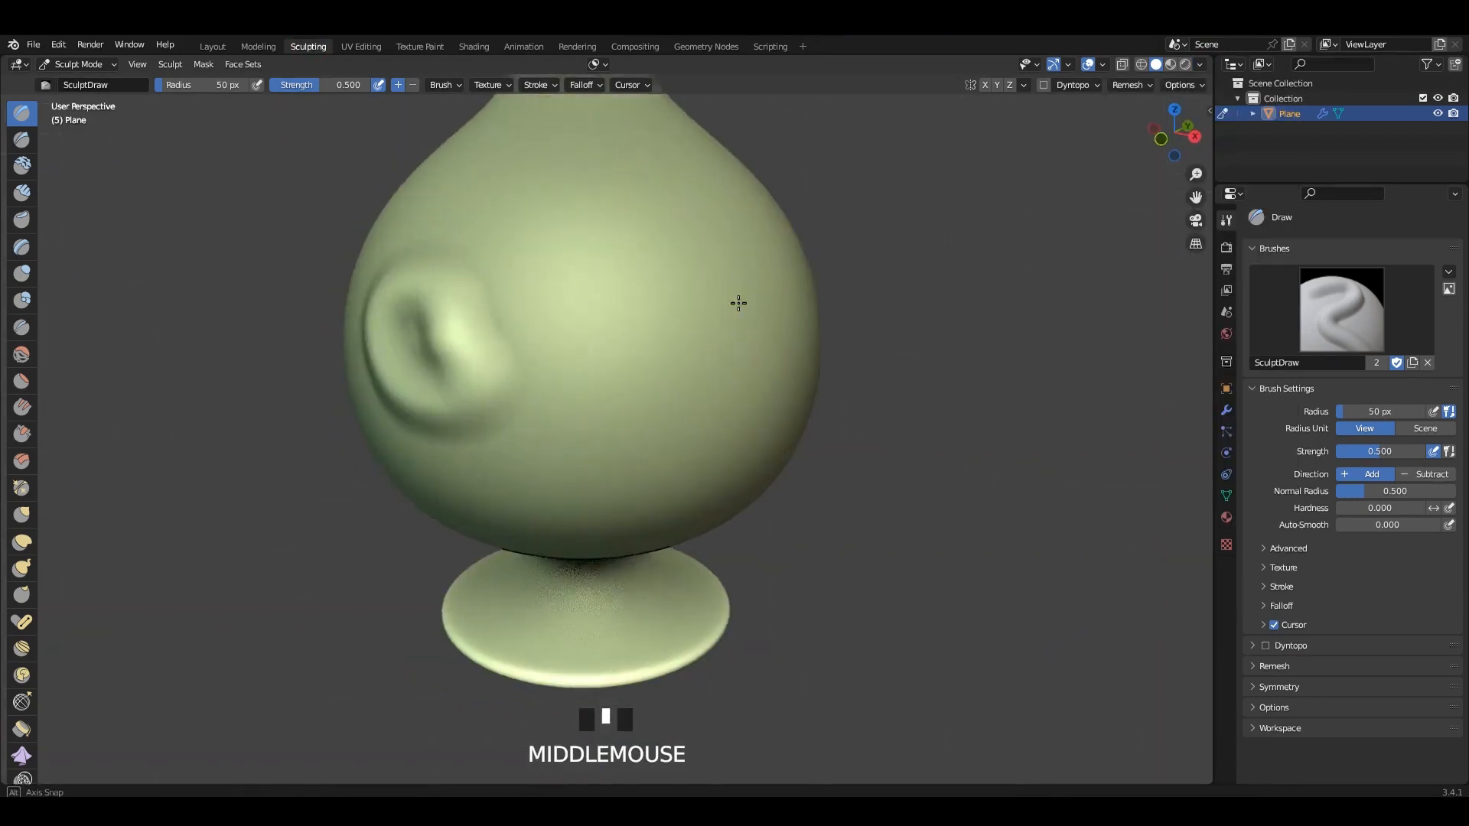
key(ctrl+z)
Step: Show the vase in back orthographic view and display the sculpt tools in two columns
alt+drag(796, 312, 702, 285)
middle_drag(691, 208, 691, 405)
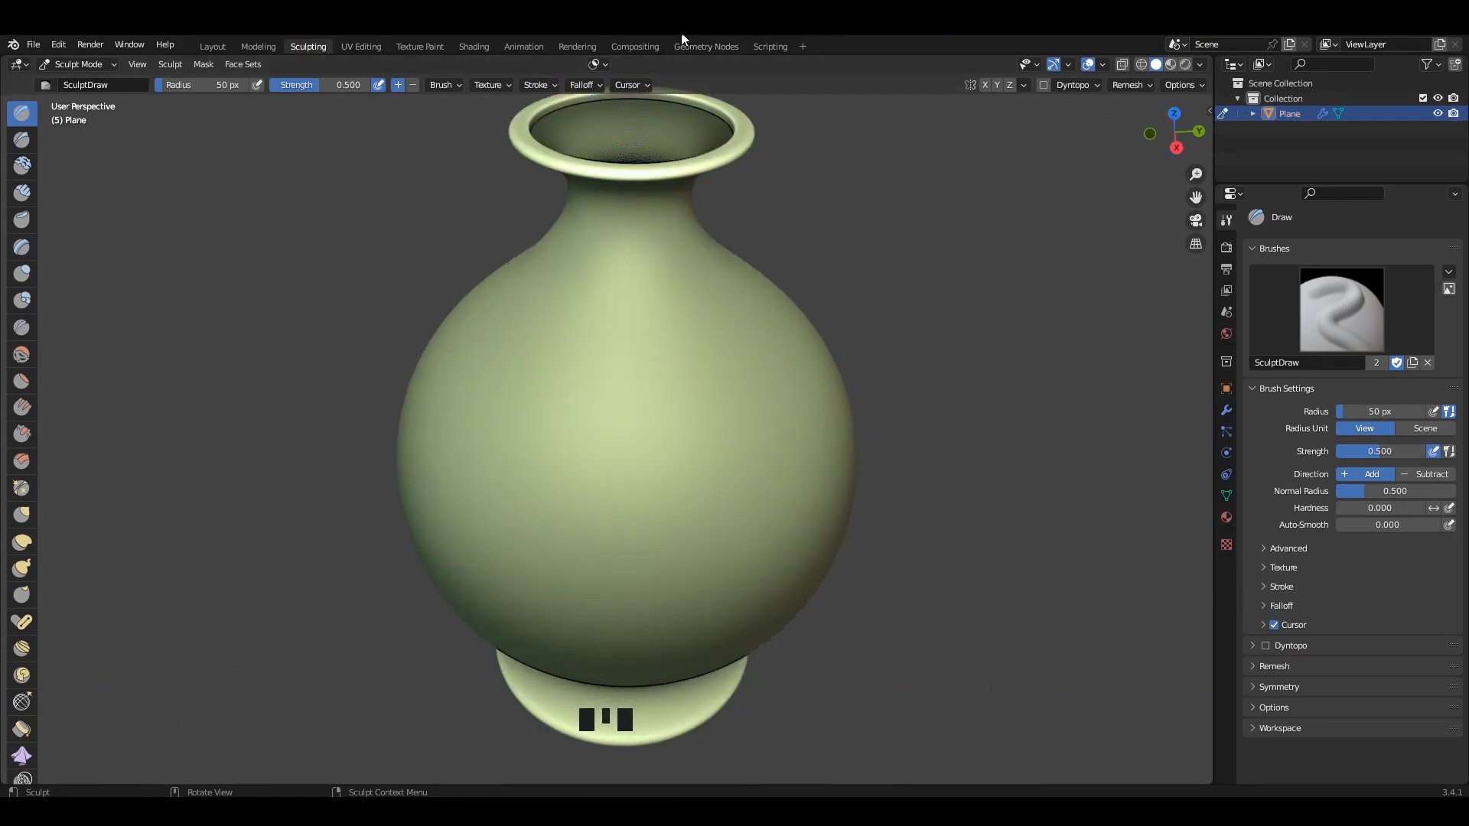
scroll(680, 229, down, 3)
middle_drag(680, 322, 676, 268)
alt+middle_drag(735, 306, 681, 310)
alt+middle_drag(711, 322, 669, 332)
scroll(653, 329, up, 3)
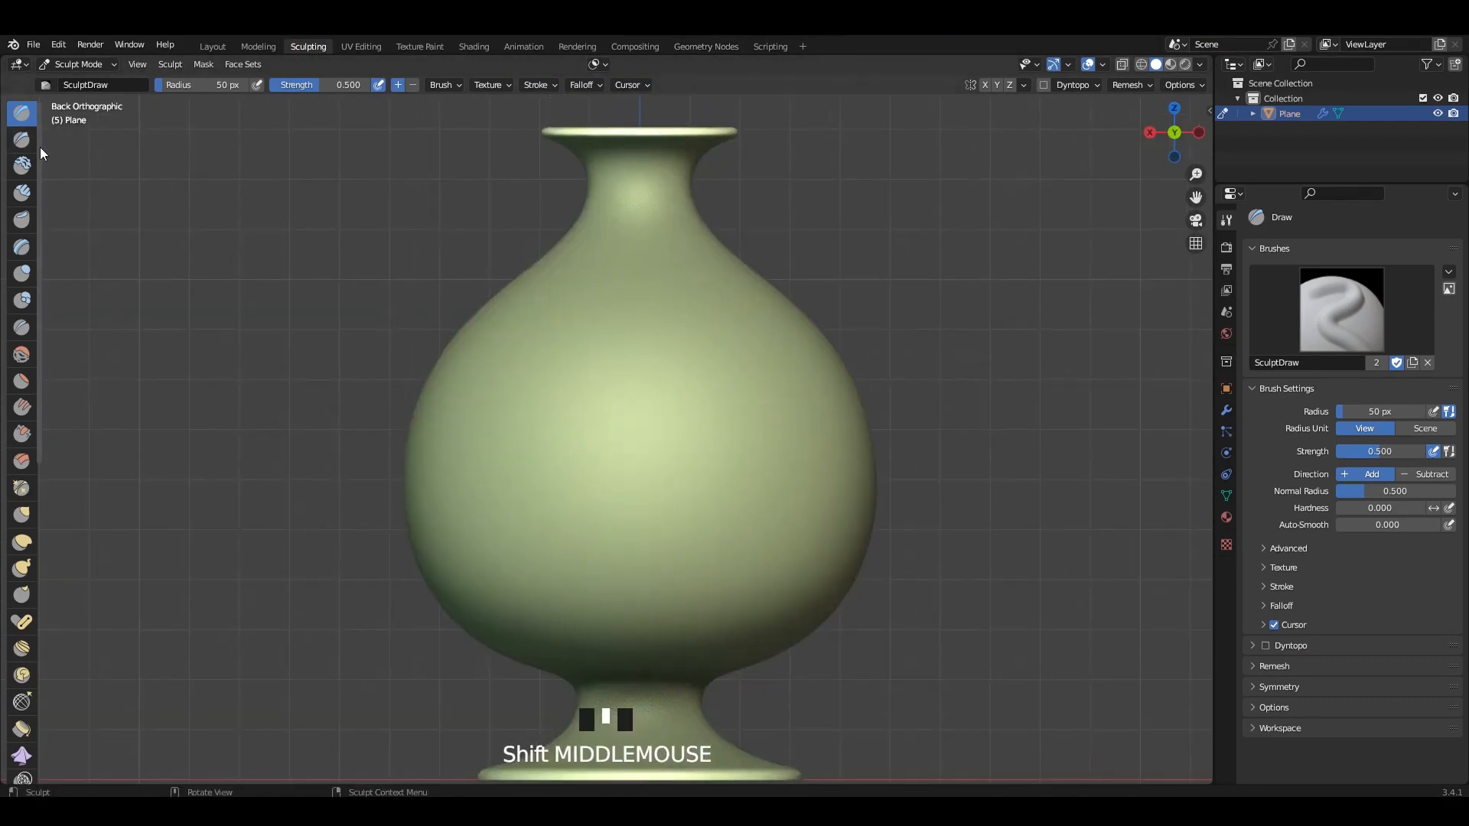
drag(38, 153, 69, 153)
Step: Set the sculpt symmetry's Radial Z to 10, test it with a Draw stroke around the vase's belly, and undo the stroke
click(1227, 246)
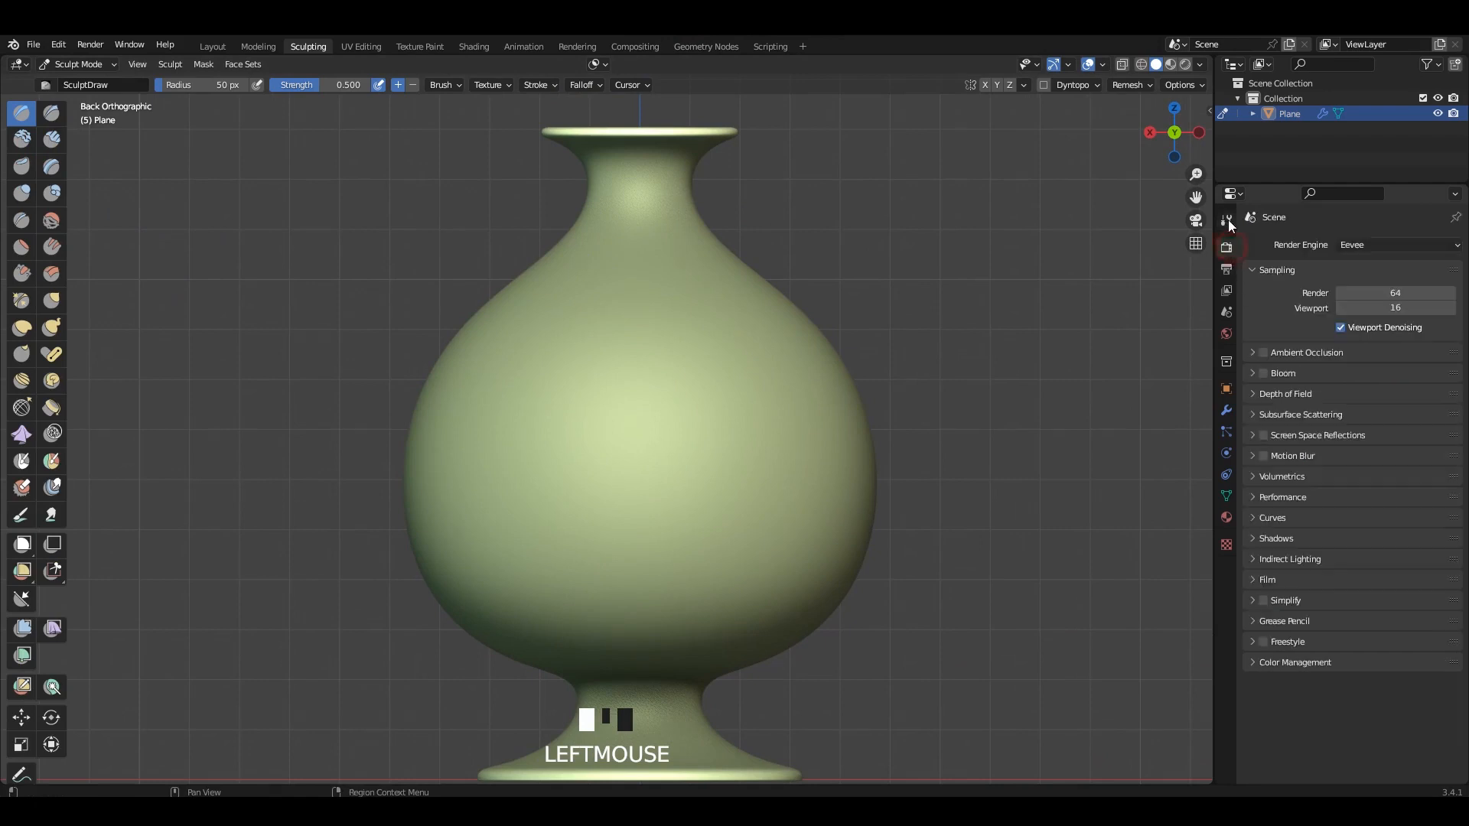
click(1226, 221)
click(1274, 593)
scroll(1301, 551, down, 5)
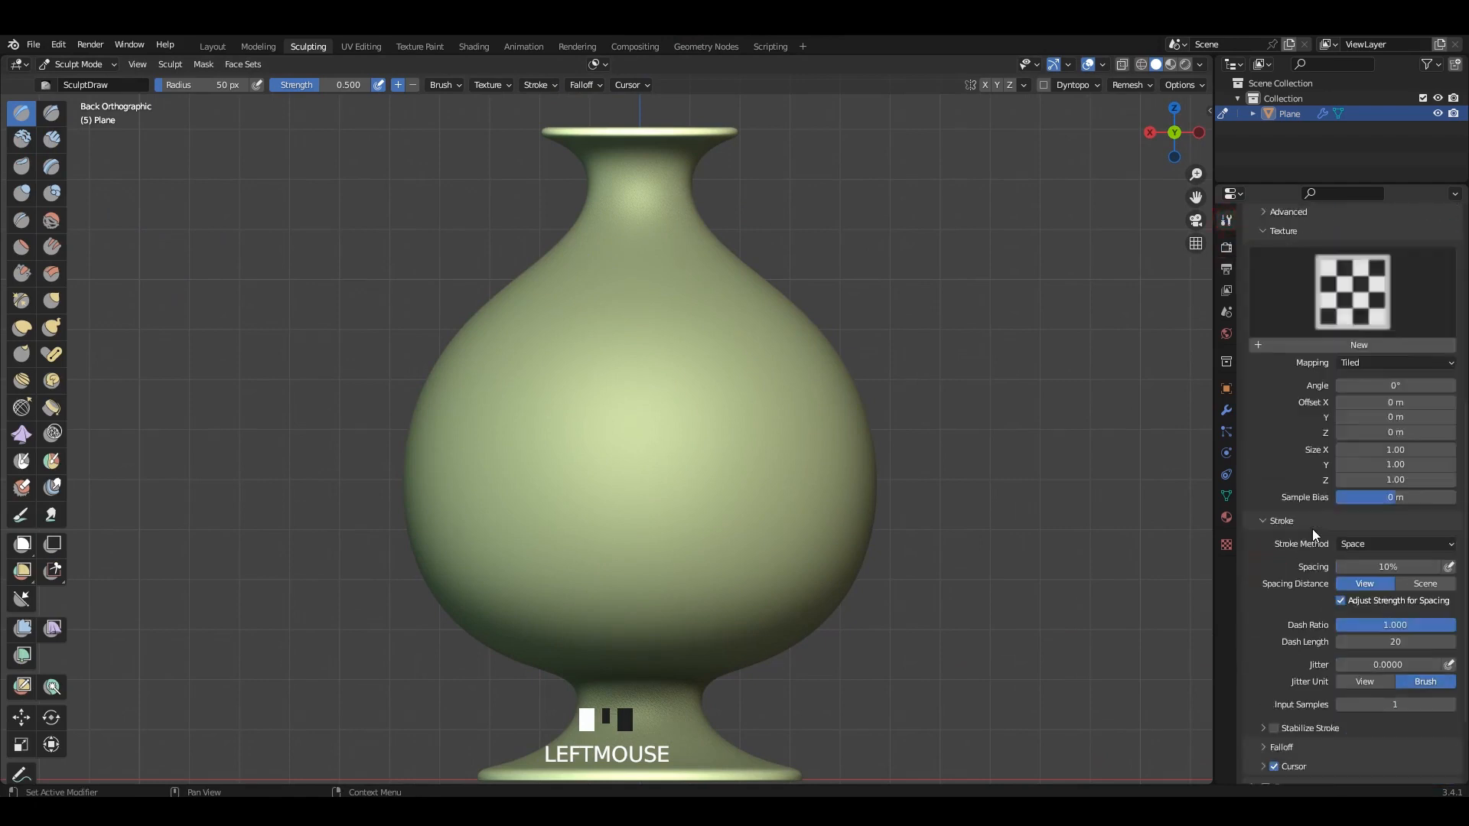
scroll(1278, 711, down, 6)
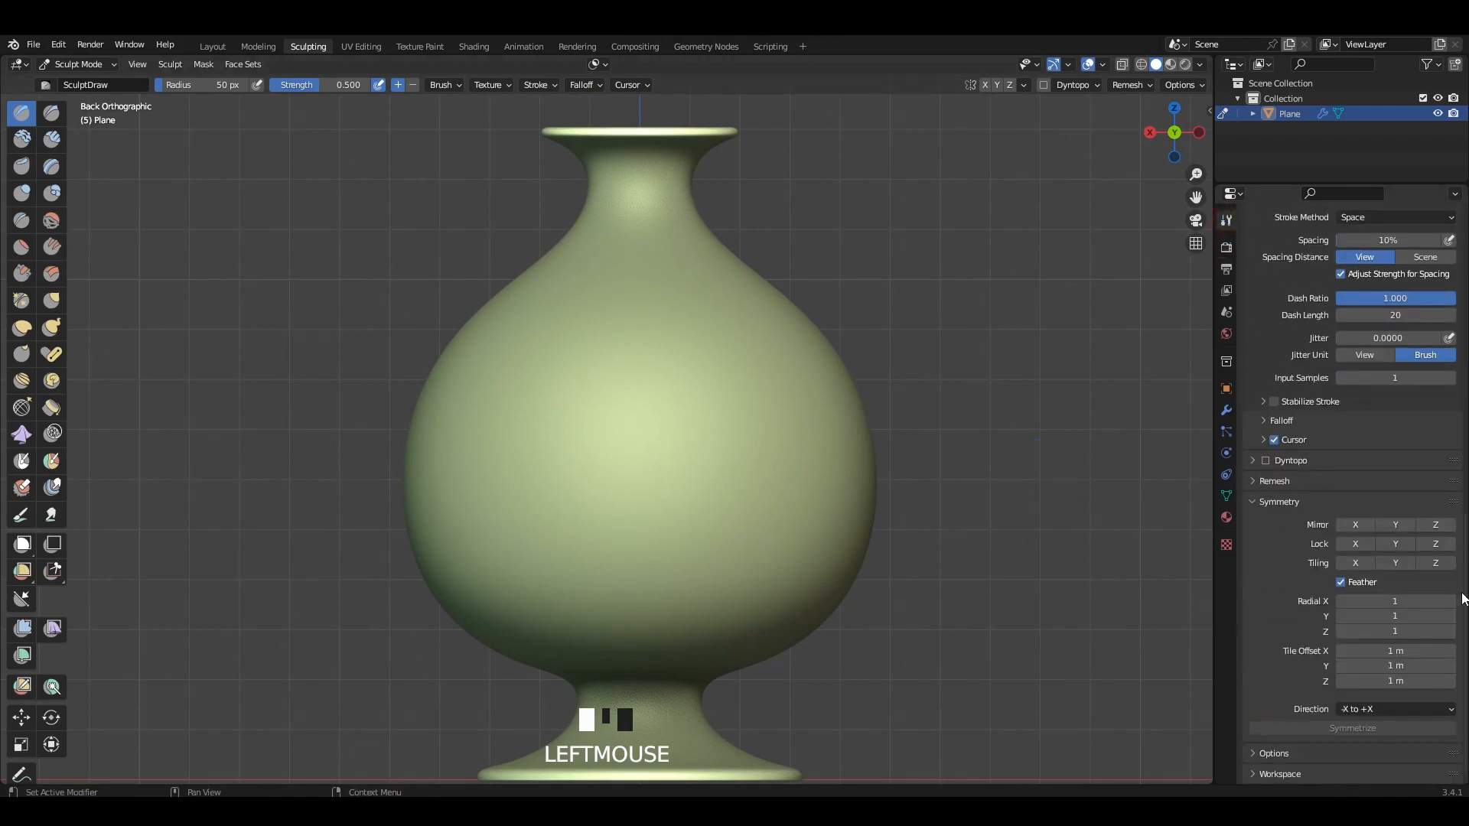
drag(731, 437, 679, 436)
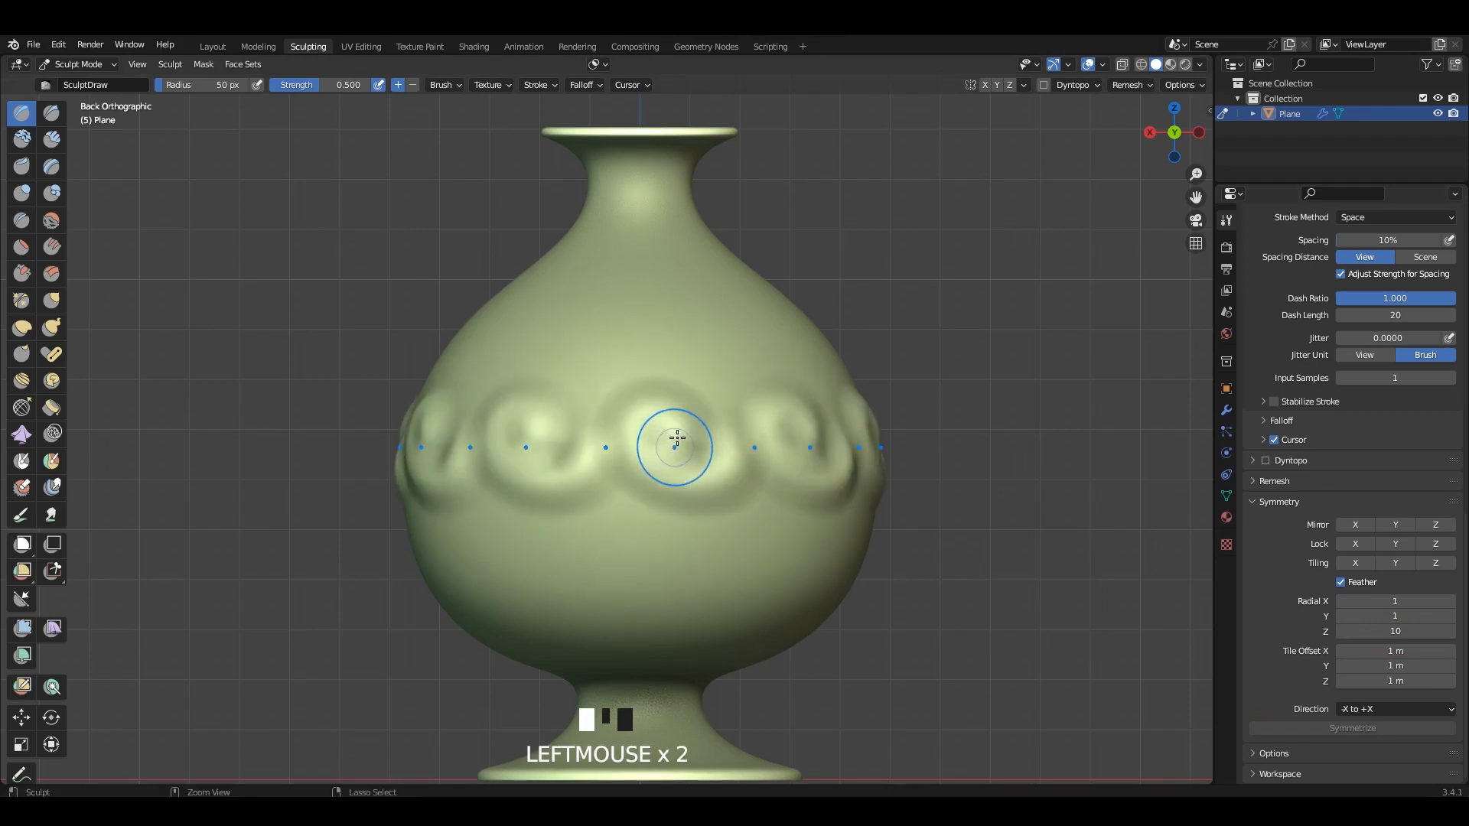
key(ctrl+z)
Step: Choose the A| Orb_Line_Large brush for the Draw tool
scroll(1324, 374, up, 10)
scroll(1324, 373, up, 7)
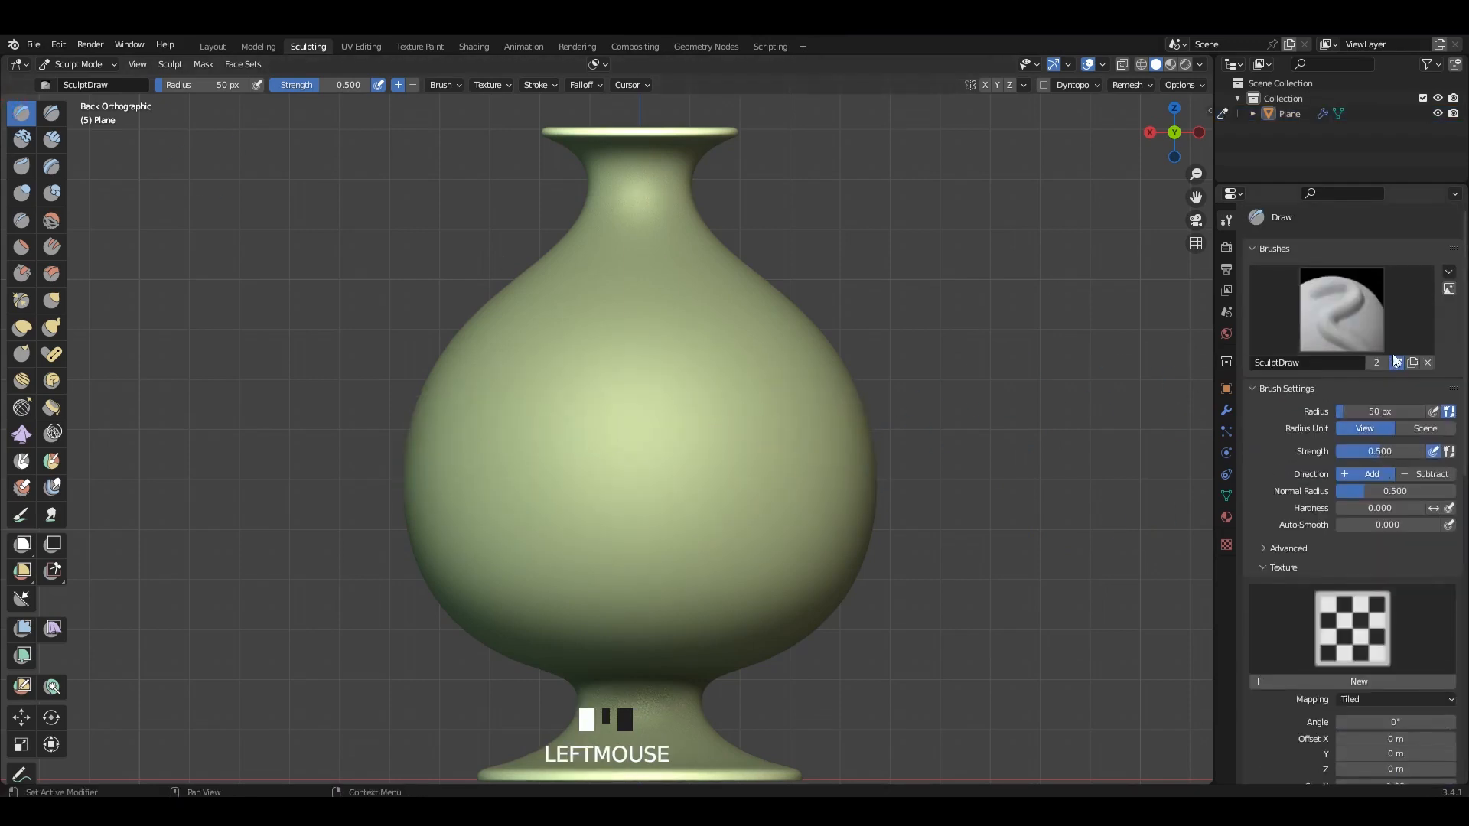
click(1343, 313)
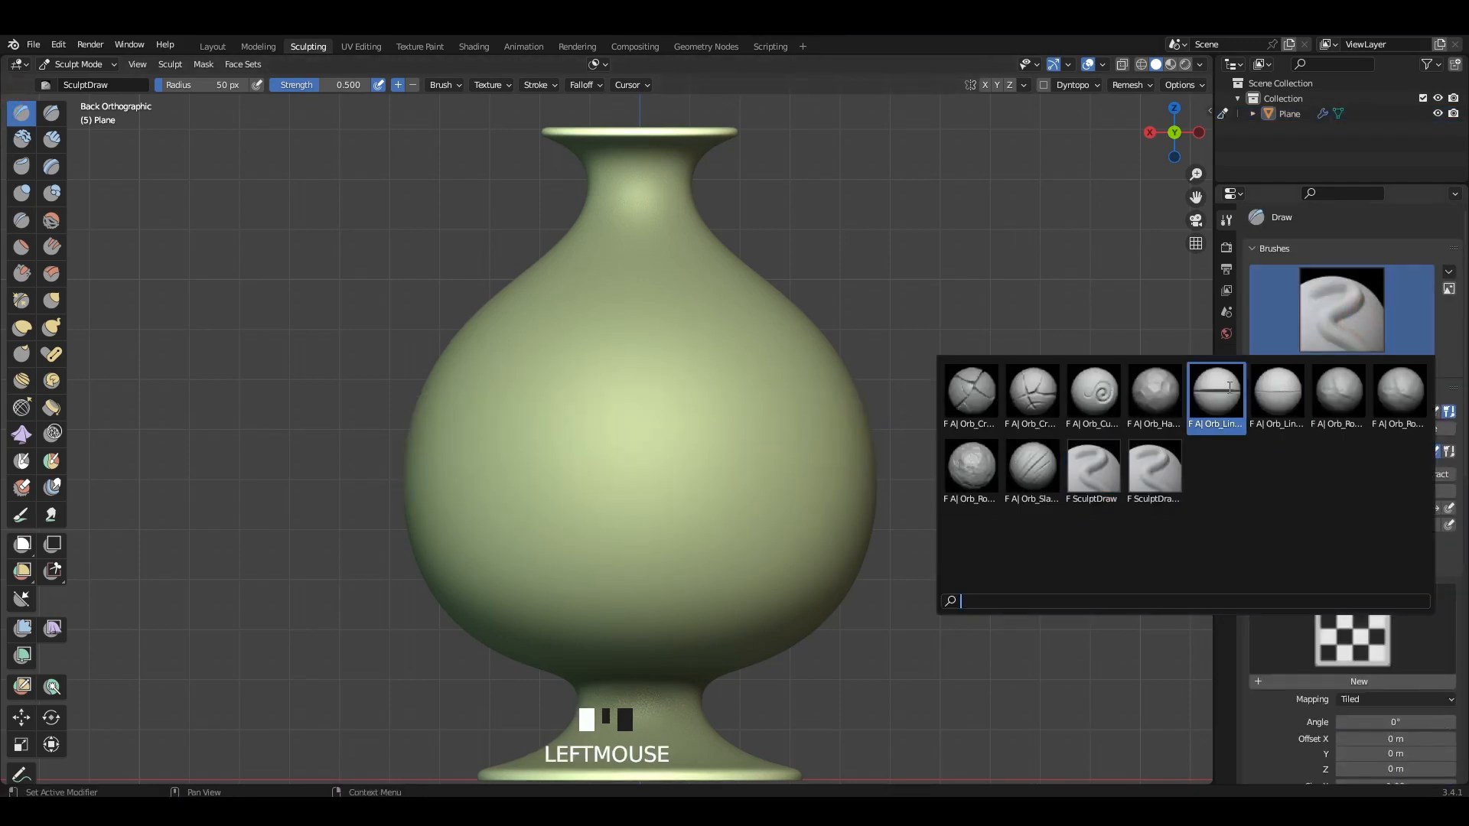
click(1230, 388)
Step: Try an Orb_Line_Large stroke horizontally across the vase's upper body and undo it
scroll(662, 374, up, 2)
drag(659, 373, 871, 371)
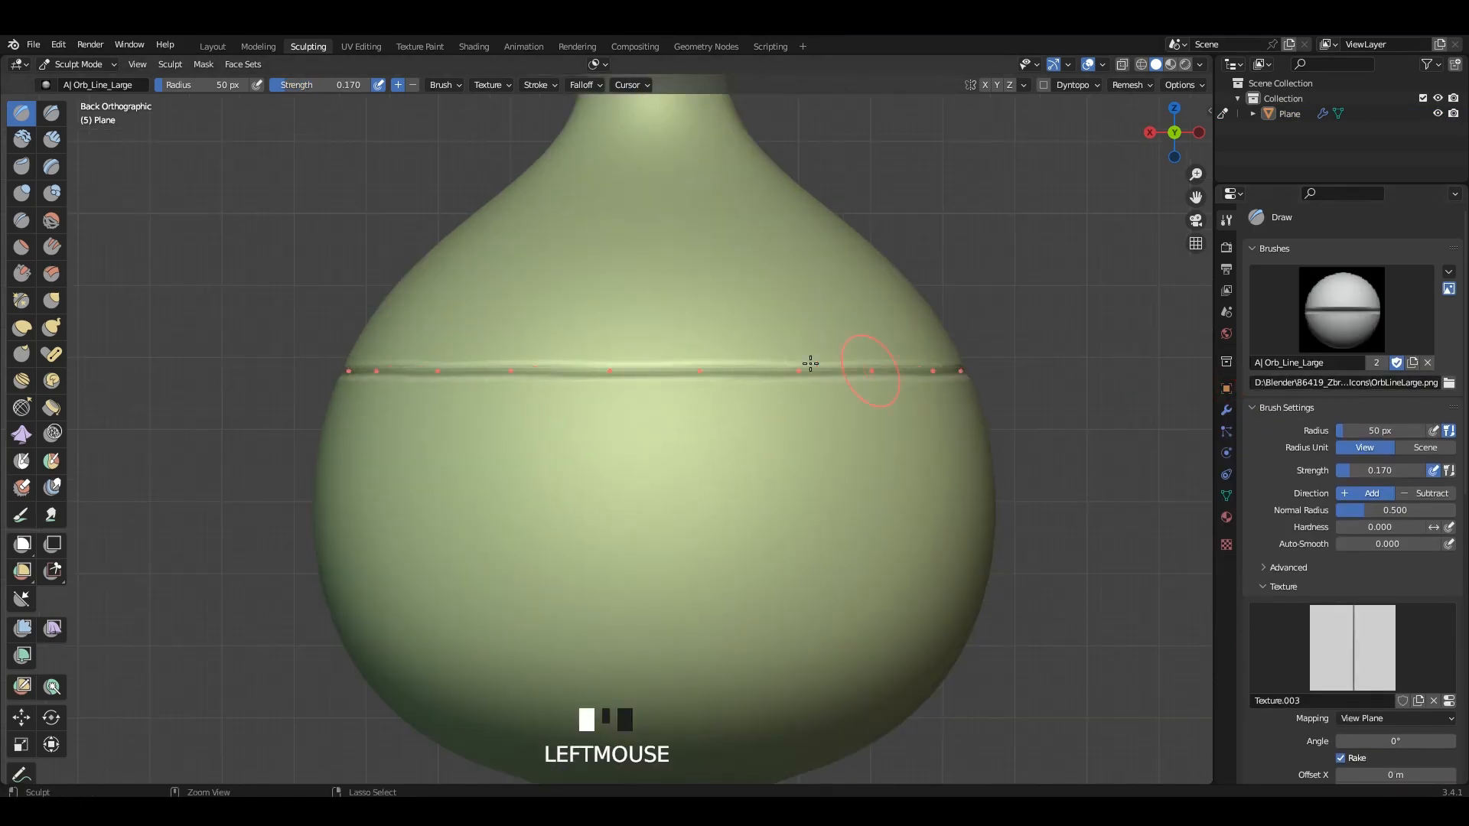
key(ctrl+z)
Step: Set the sculpt symmetry's Radial Z to 20, try an Orb_Line_Large stroke around the vase's shoulder, and undo it
scroll(1348, 589, down, 10)
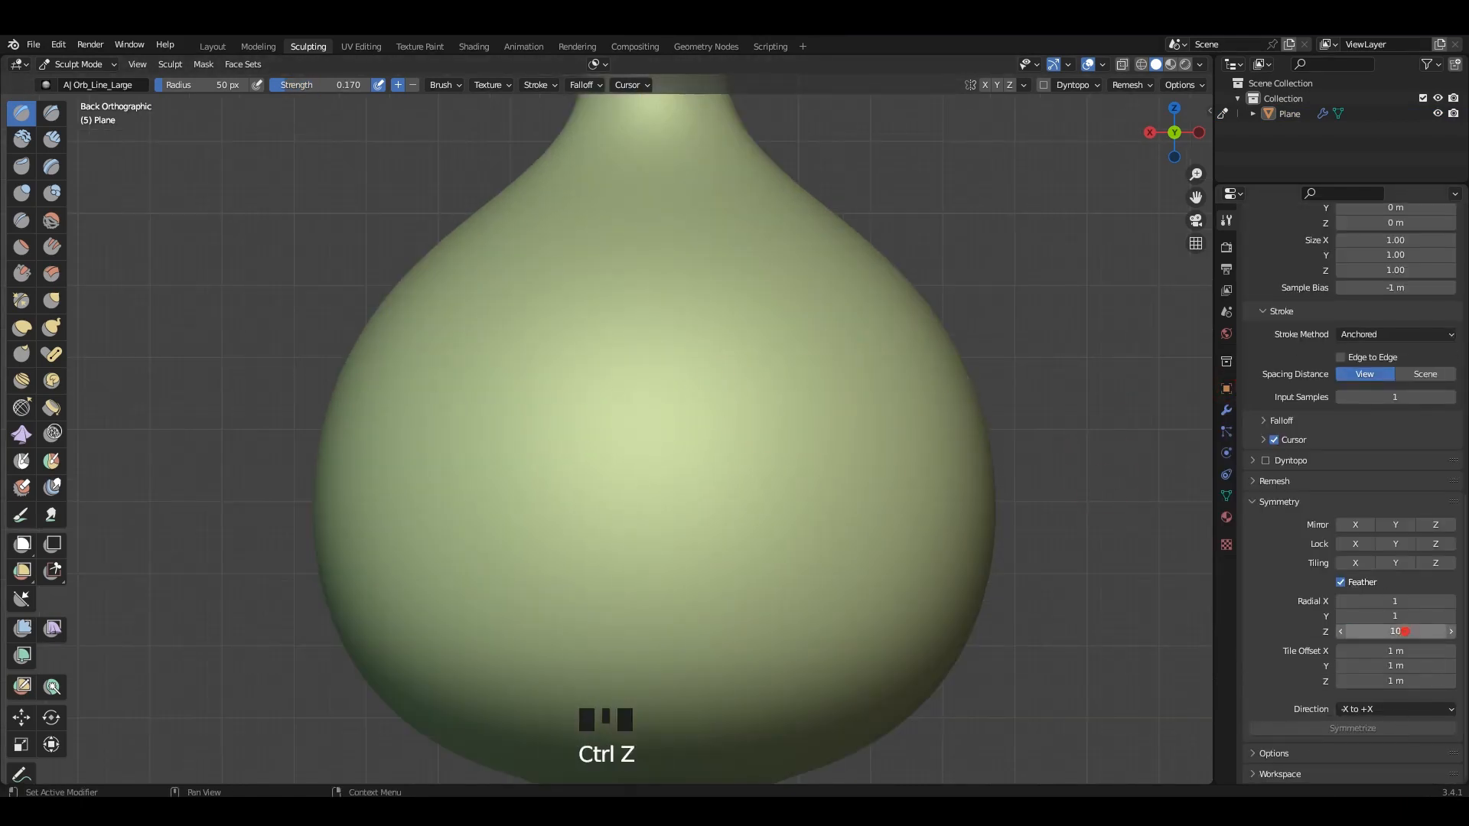
shift+middle_drag(689, 325, 689, 386)
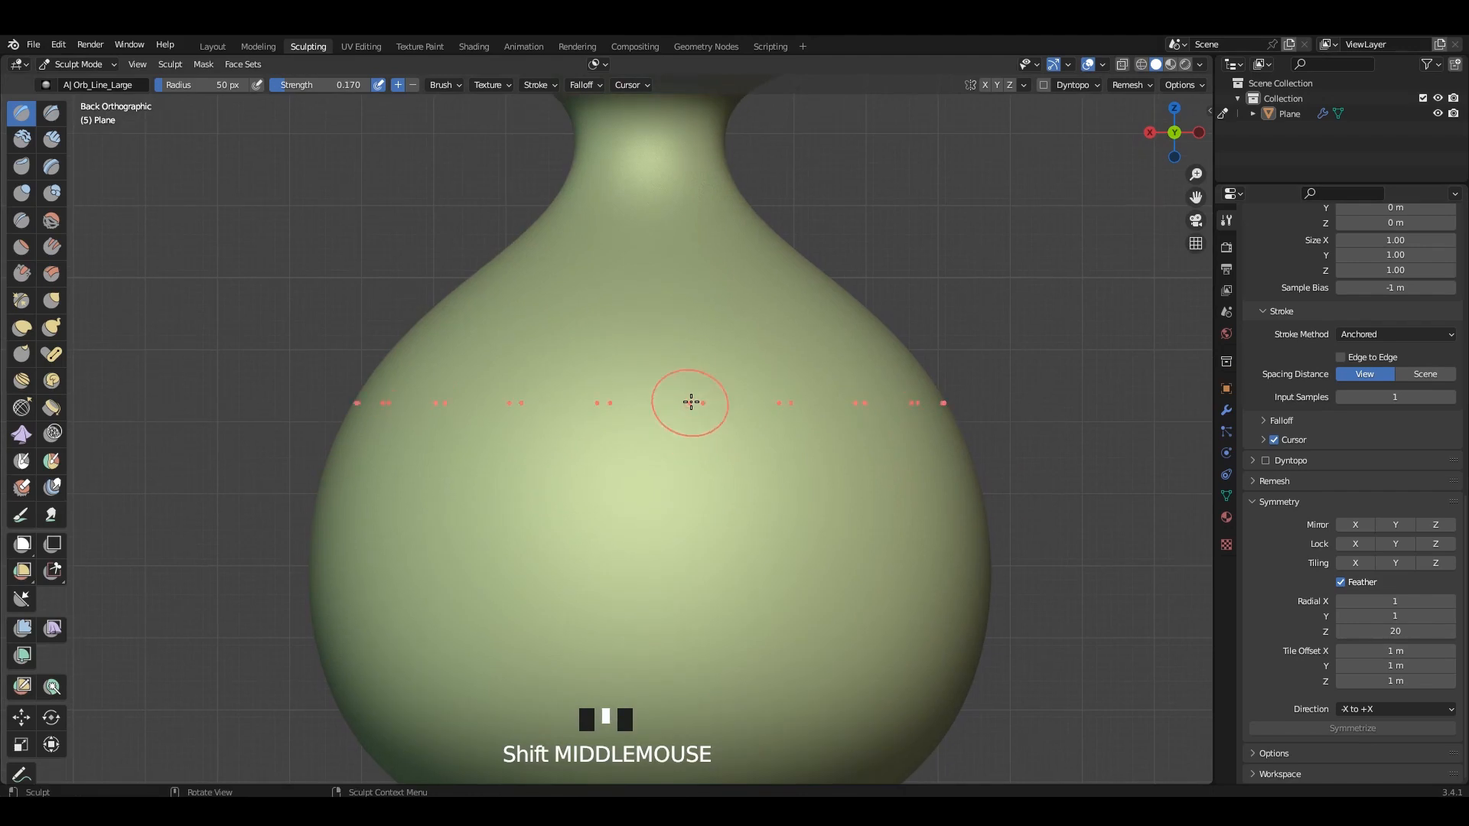
scroll(689, 399, down, 4)
scroll(680, 376, up, 4)
mouse_move(679, 375)
mouse_down()
mouse_move(820, 393)
mouse_move(848, 377)
mouse_up()
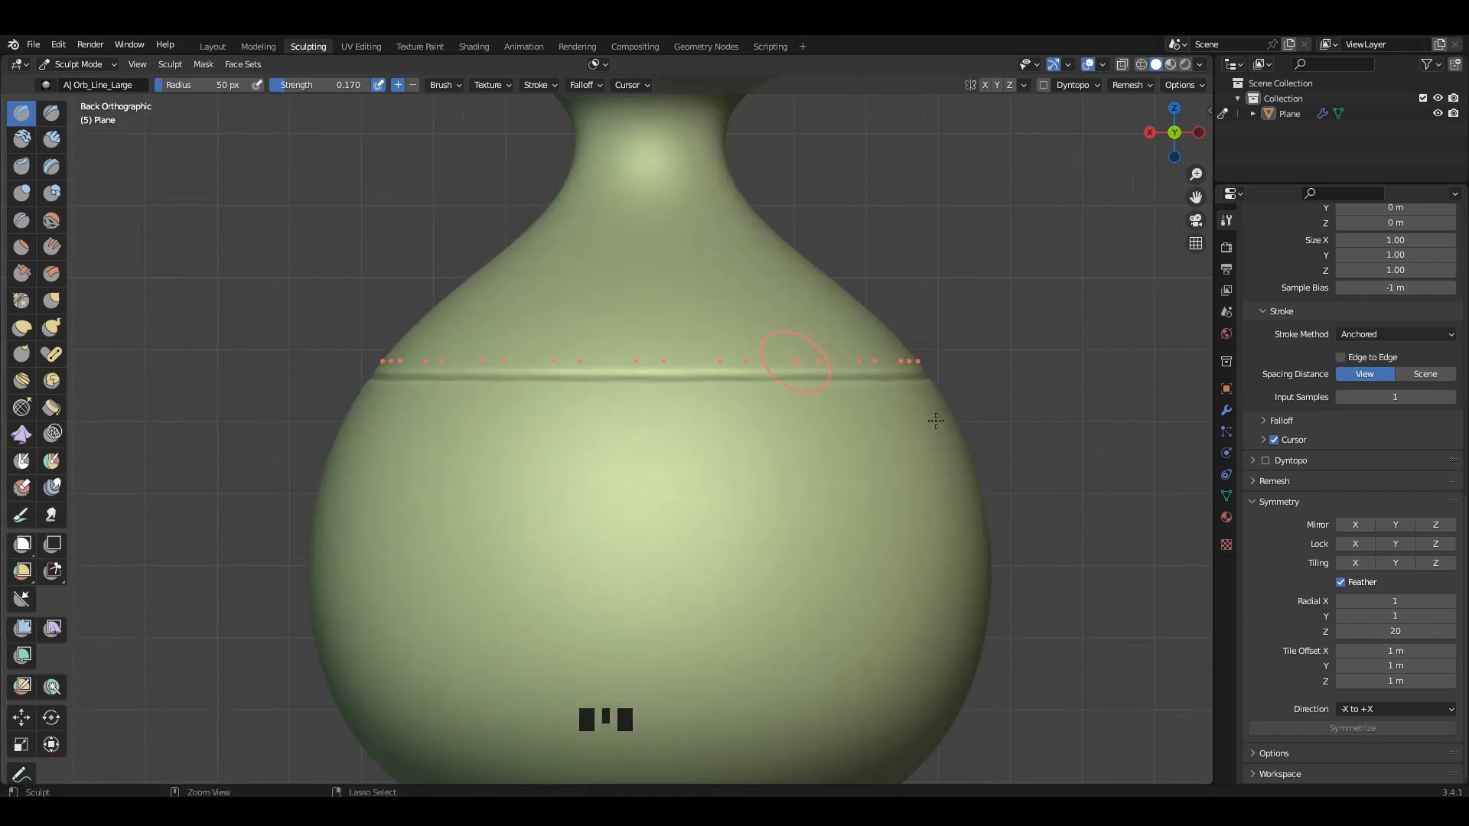
key(ctrl+z)
Step: Try a groove around the shoulder with the brush strength at 0.394 and undo the stroke
key(shift+f)
click(790, 387)
drag(689, 398, 878, 407)
middle_drag(879, 406, 748, 404)
scroll(749, 404, up, 2)
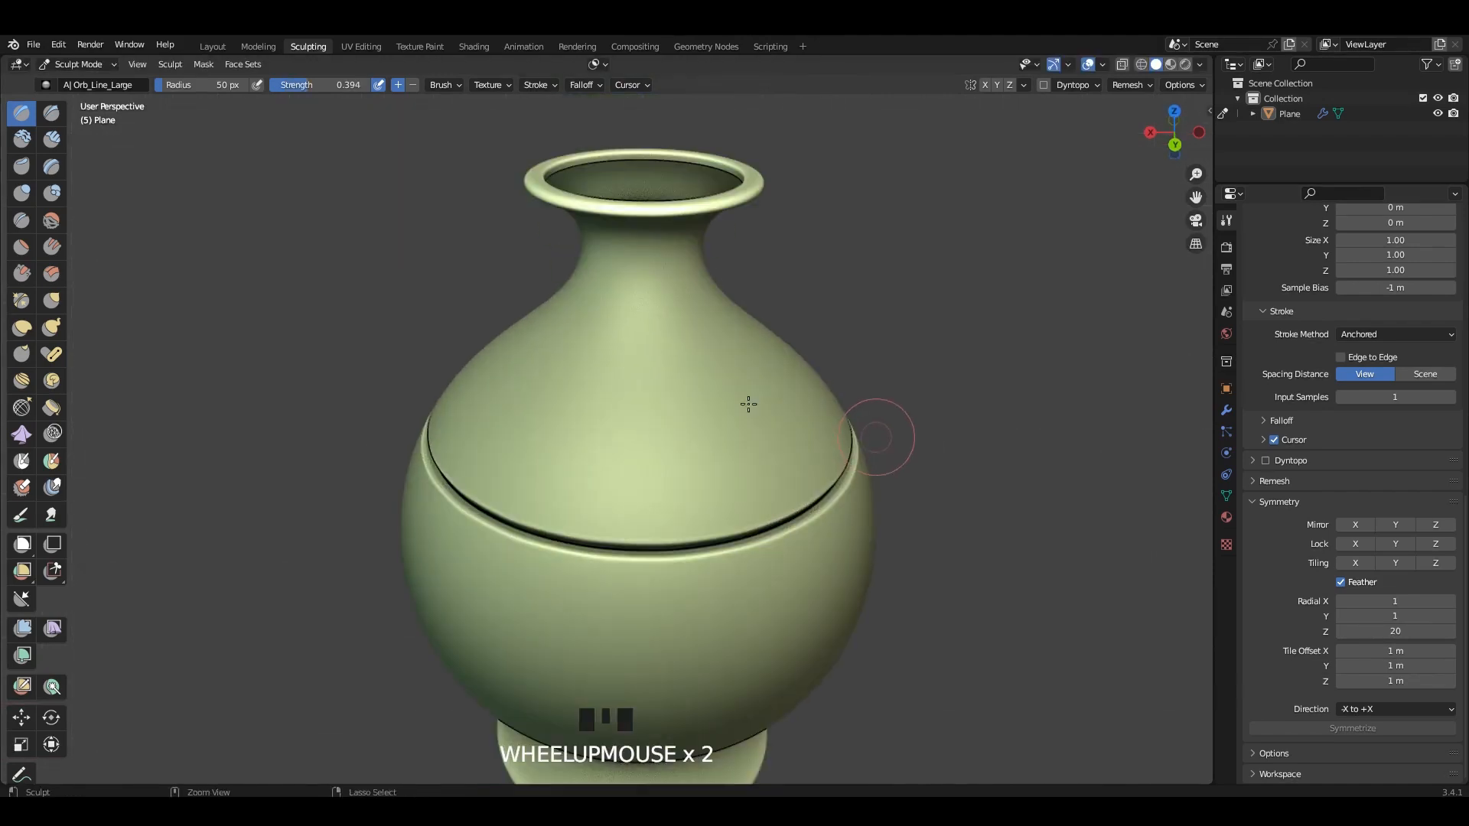
key(ctrl+z)
Step: Set the brush strength to 0.303 and carve an Orb_Line_Large groove around the vase's shoulder
key(shift+f)
click(764, 413)
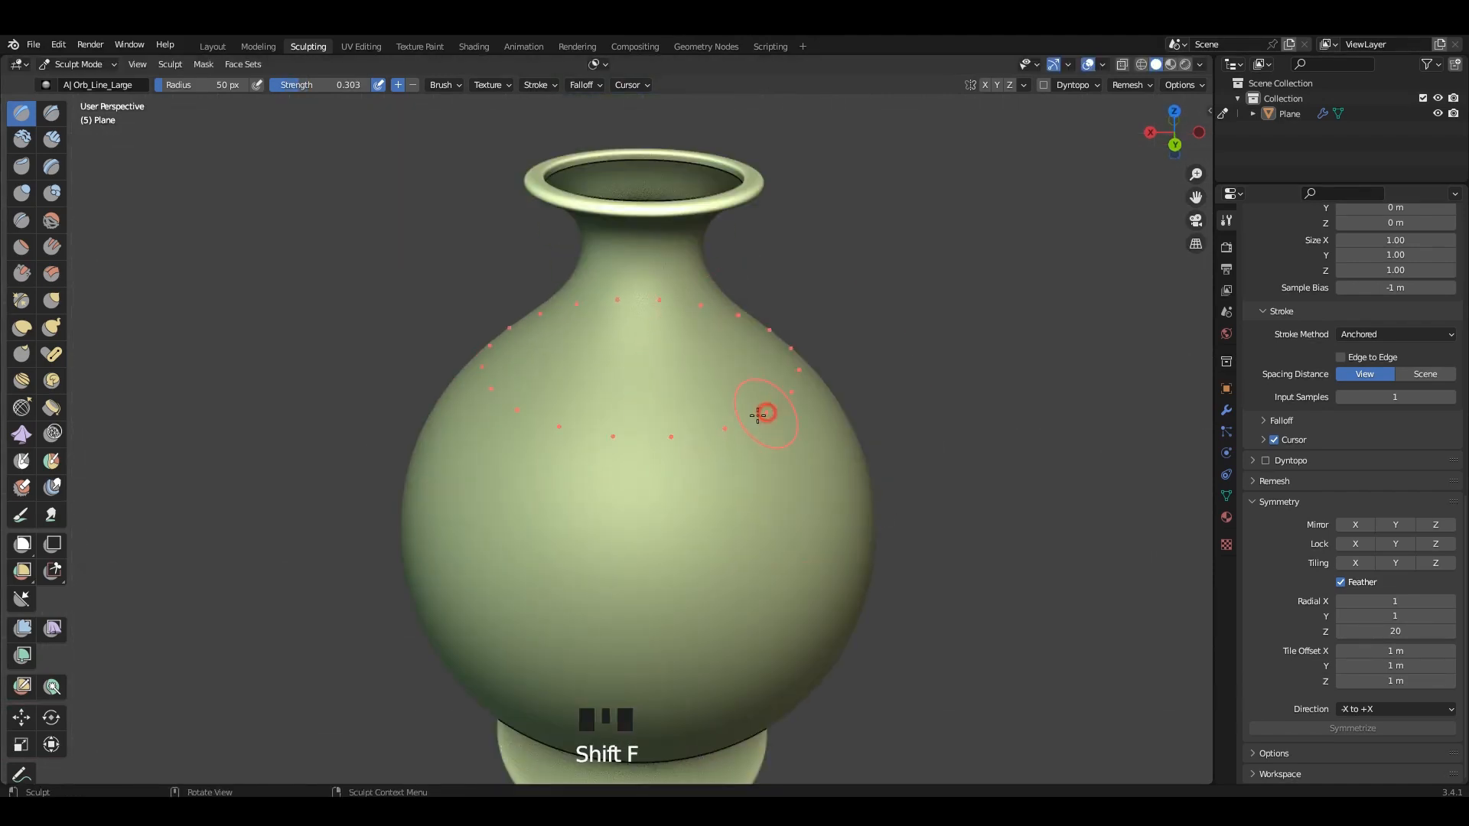
middle_drag(763, 413, 607, 429)
mouse_move(607, 429)
mouse_down()
mouse_move(731, 433)
mouse_move(704, 434)
mouse_up()
alt+middle_drag(751, 429, 557, 408)
drag(467, 462, 602, 459)
Step: Carve a matching Orb_Line_Large groove around the lower part of the vase's belly
shift+scroll(567, 459, up, 2)
mouse_move(566, 459)
shift+middle_down()
mouse_move(551, 354)
mouse_move(581, 153)
shift+middle_up()
drag(585, 406, 710, 411)
Step: Try an Orb_Line_Large stroke across the vase's neck in the left view and undo it
scroll(623, 411, down, 3)
mouse_move(623, 410)
middle_down()
mouse_move(612, 429)
mouse_move(589, 400)
middle_up()
scroll(589, 400, up, 4)
mouse_move(525, 335)
ctrl+mouse_down()
mouse_move(672, 377)
mouse_move(703, 401)
ctrl+mouse_up()
key(ctrl+z)
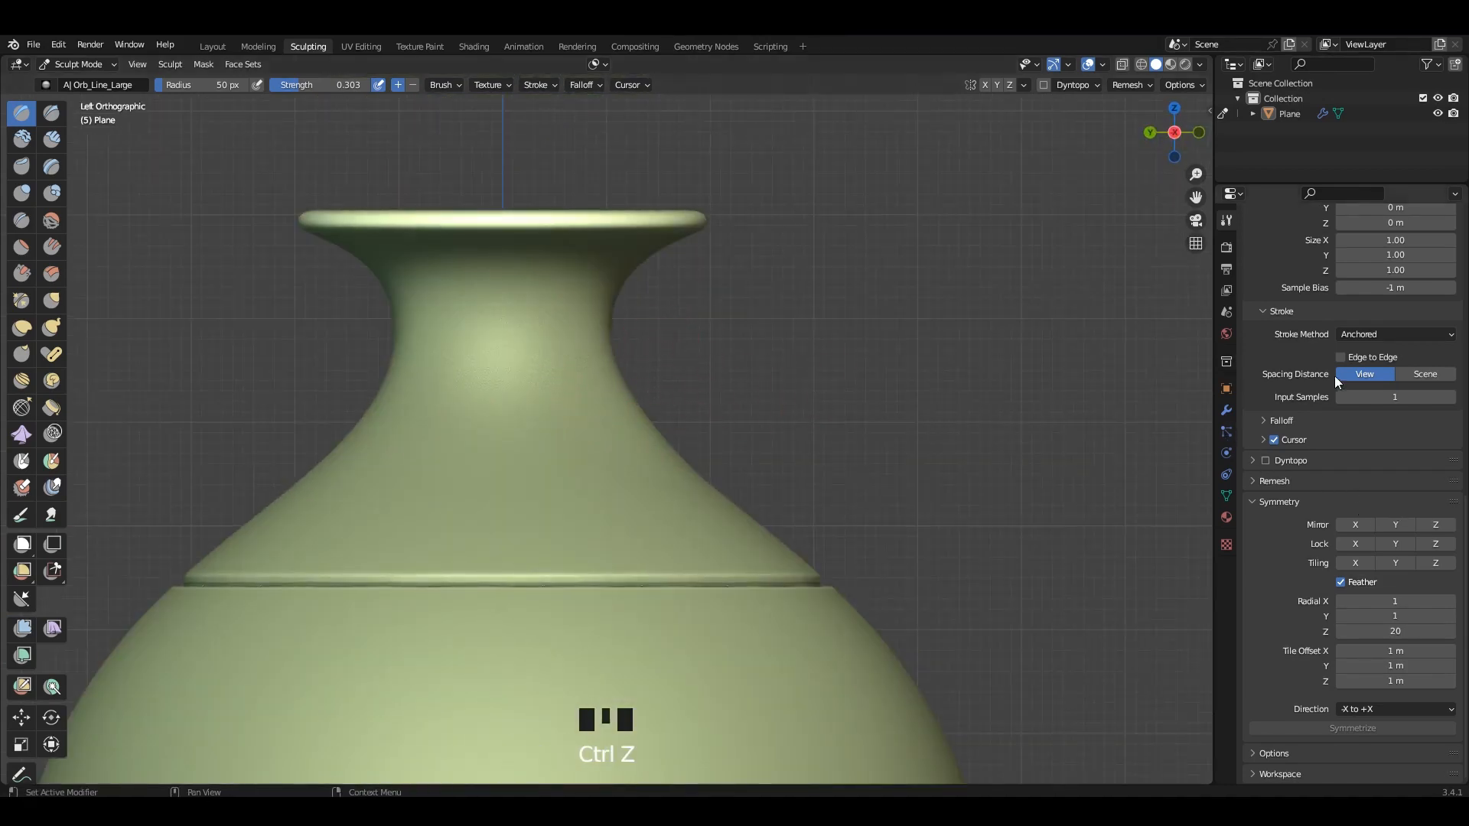
Step: Look through the brushes available for the Draw, Inflate, Crease, Fill and Scrape tools
scroll(1336, 380, up, 10)
click(1340, 298)
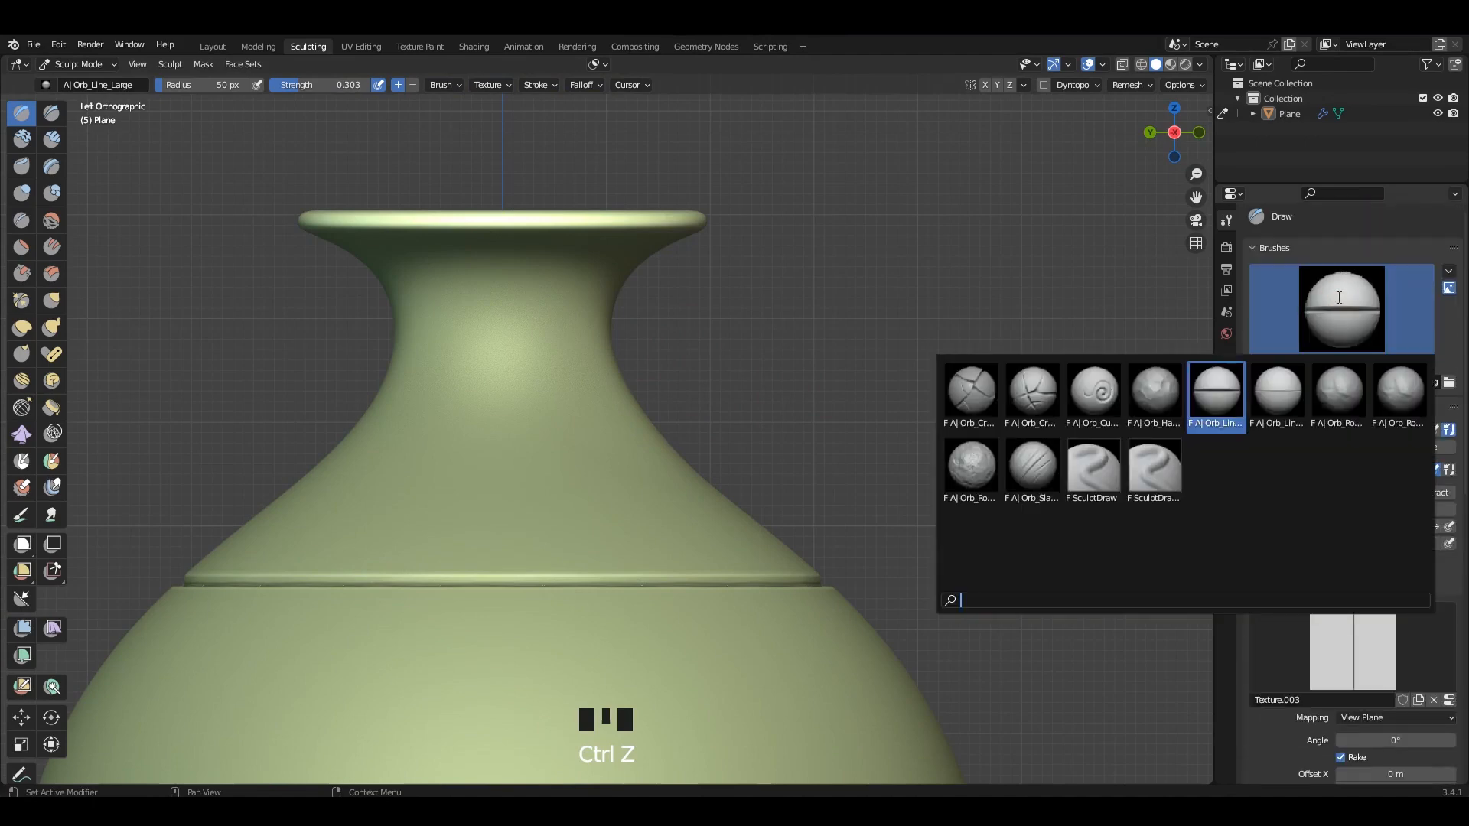
click(22, 193)
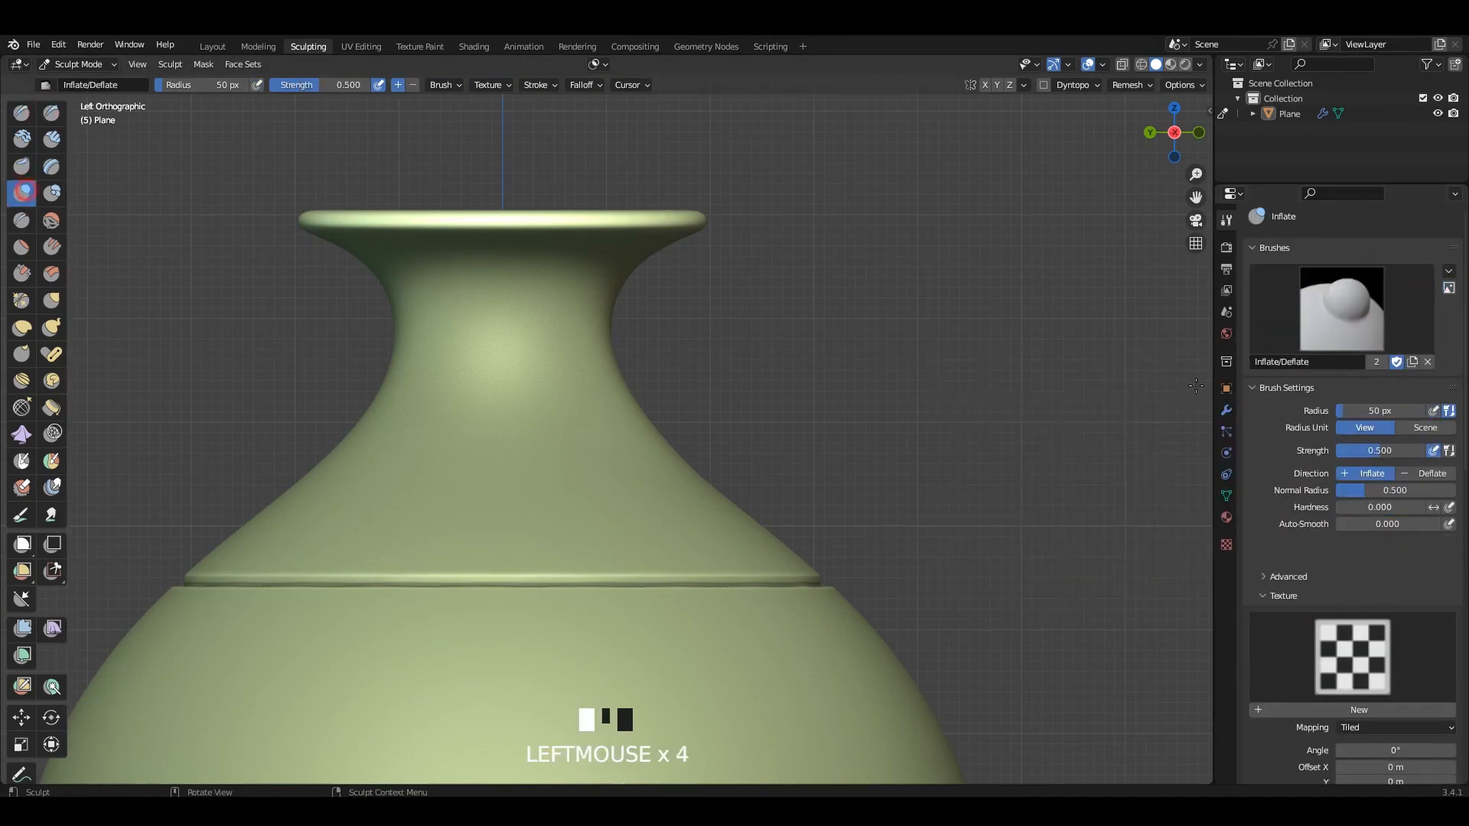
click(21, 220)
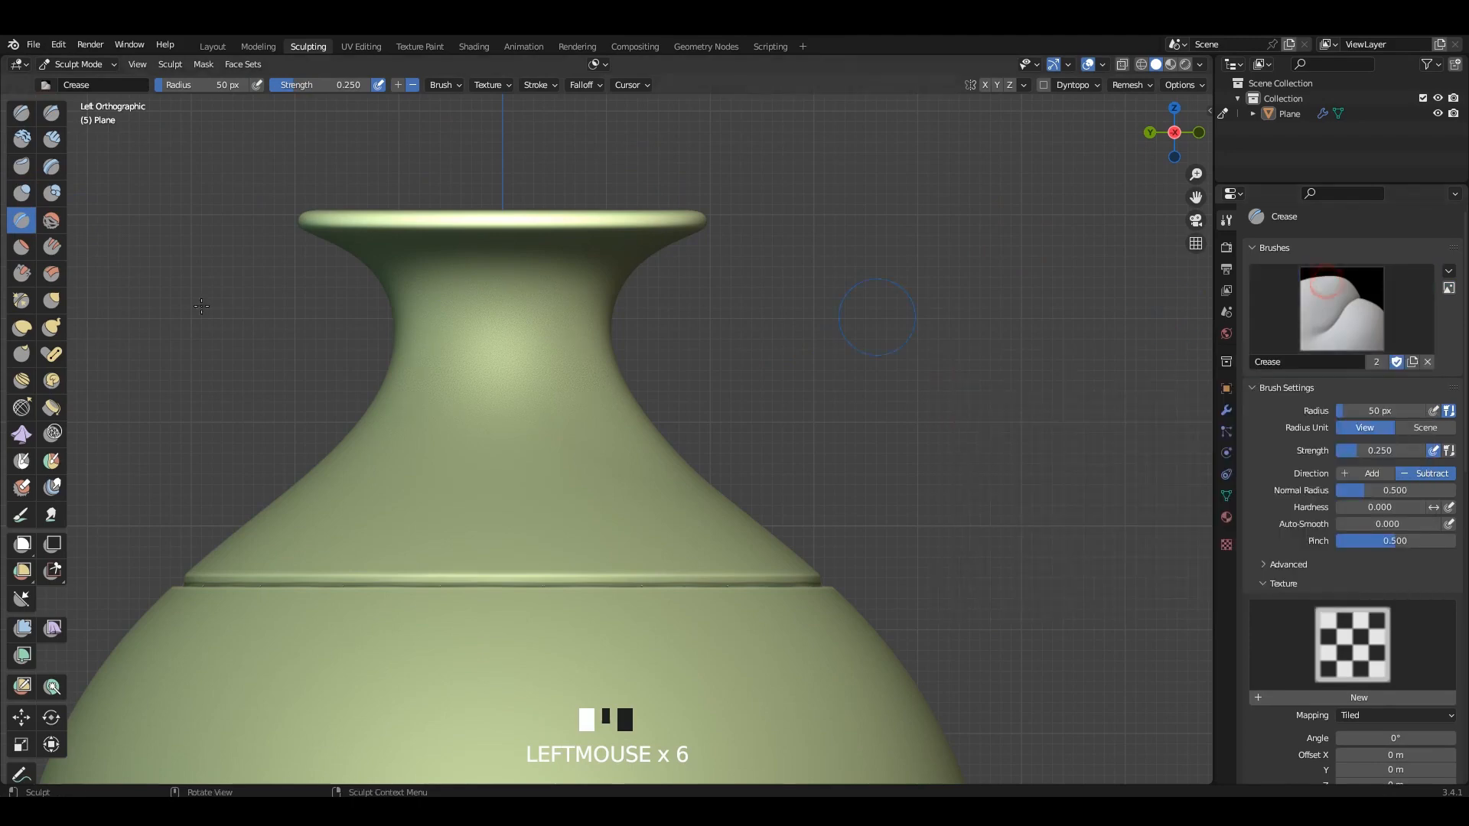
click(21, 273)
click(1339, 306)
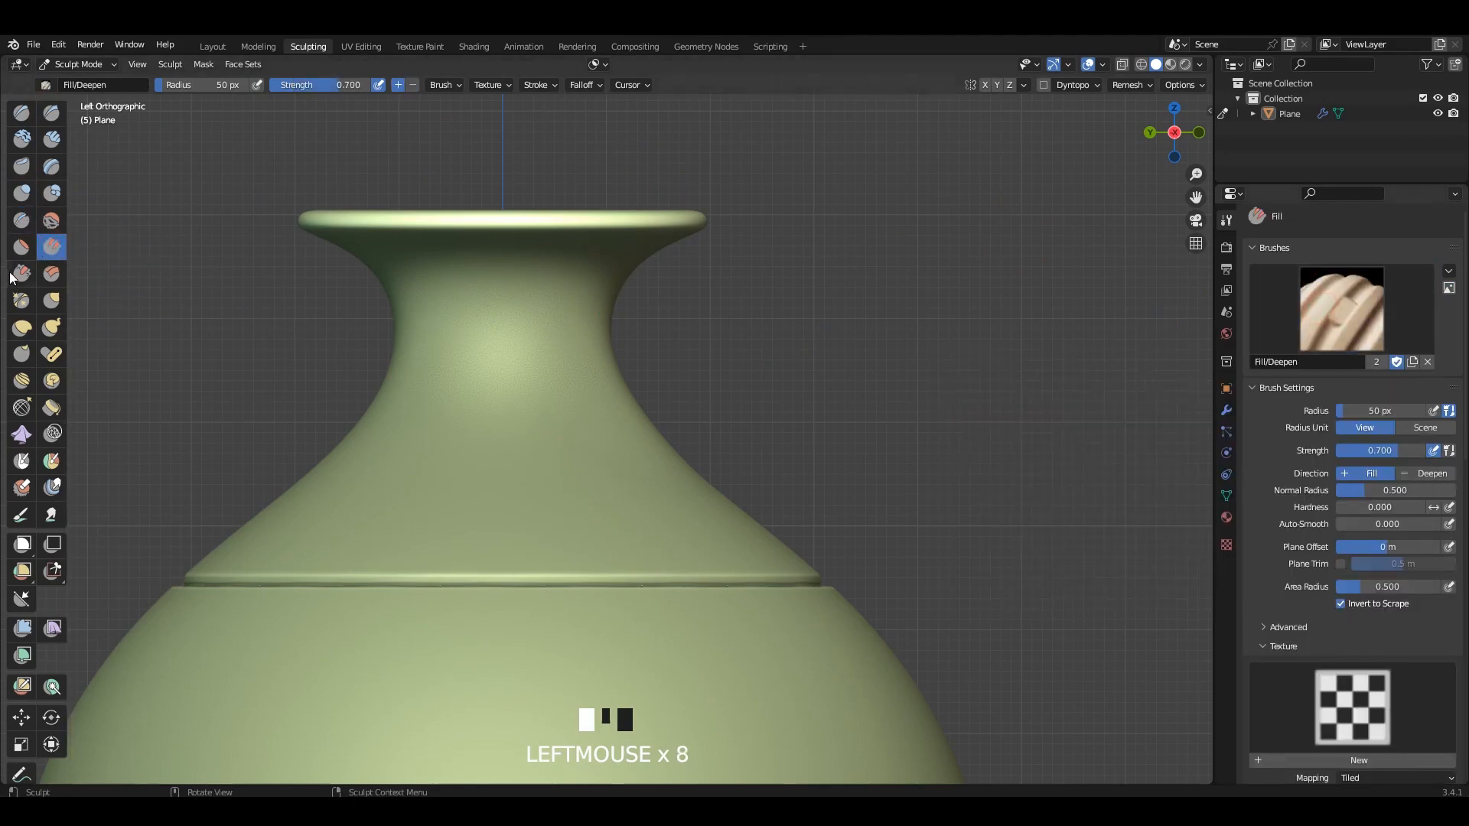
click(1304, 304)
click(22, 112)
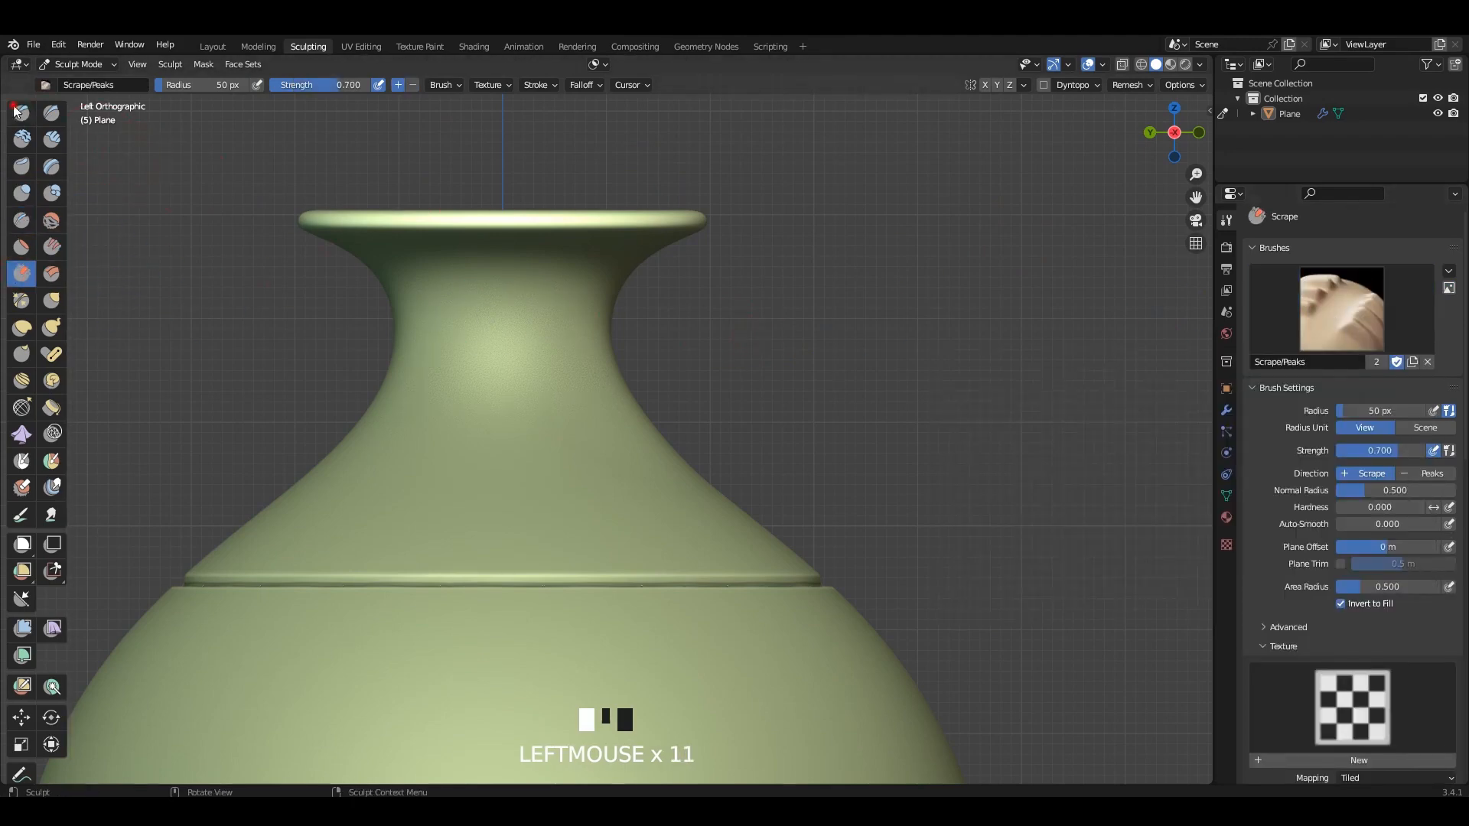
Step: Try the A| Orb_Line_Small brush around the vase's foot, undo the stroke, and return to A| Orb_Line_Large
click(1355, 307)
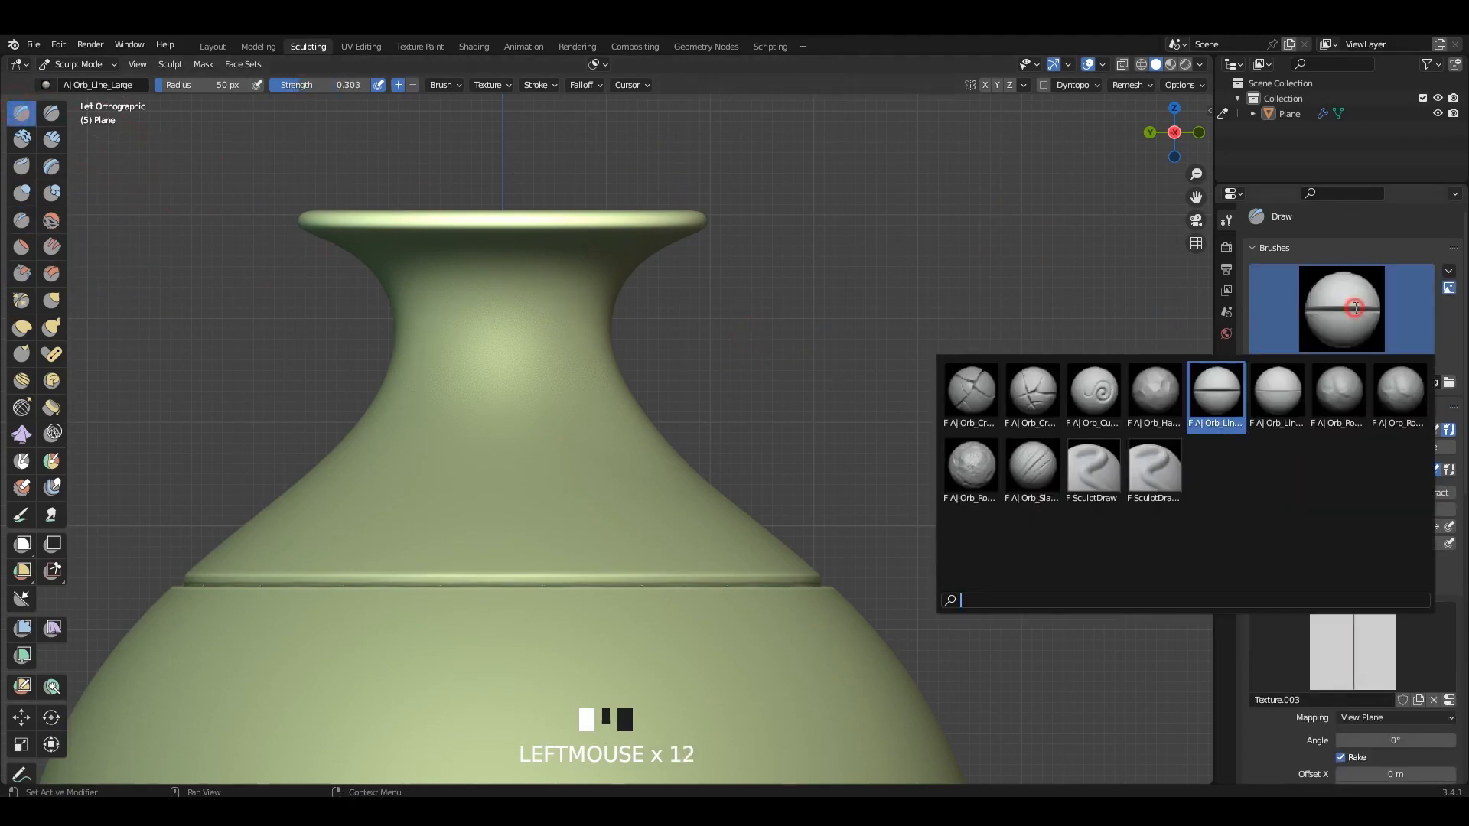
click(1027, 465)
click(1344, 329)
click(1284, 386)
scroll(561, 360, down, 5)
shift+middle_drag(552, 512, 602, 333)
scroll(602, 333, up, 1)
mouse_move(660, 681)
shift+middle_down()
mouse_move(663, 485)
mouse_move(623, 393)
mouse_move(634, 326)
shift+middle_up()
scroll(634, 327, up, 2)
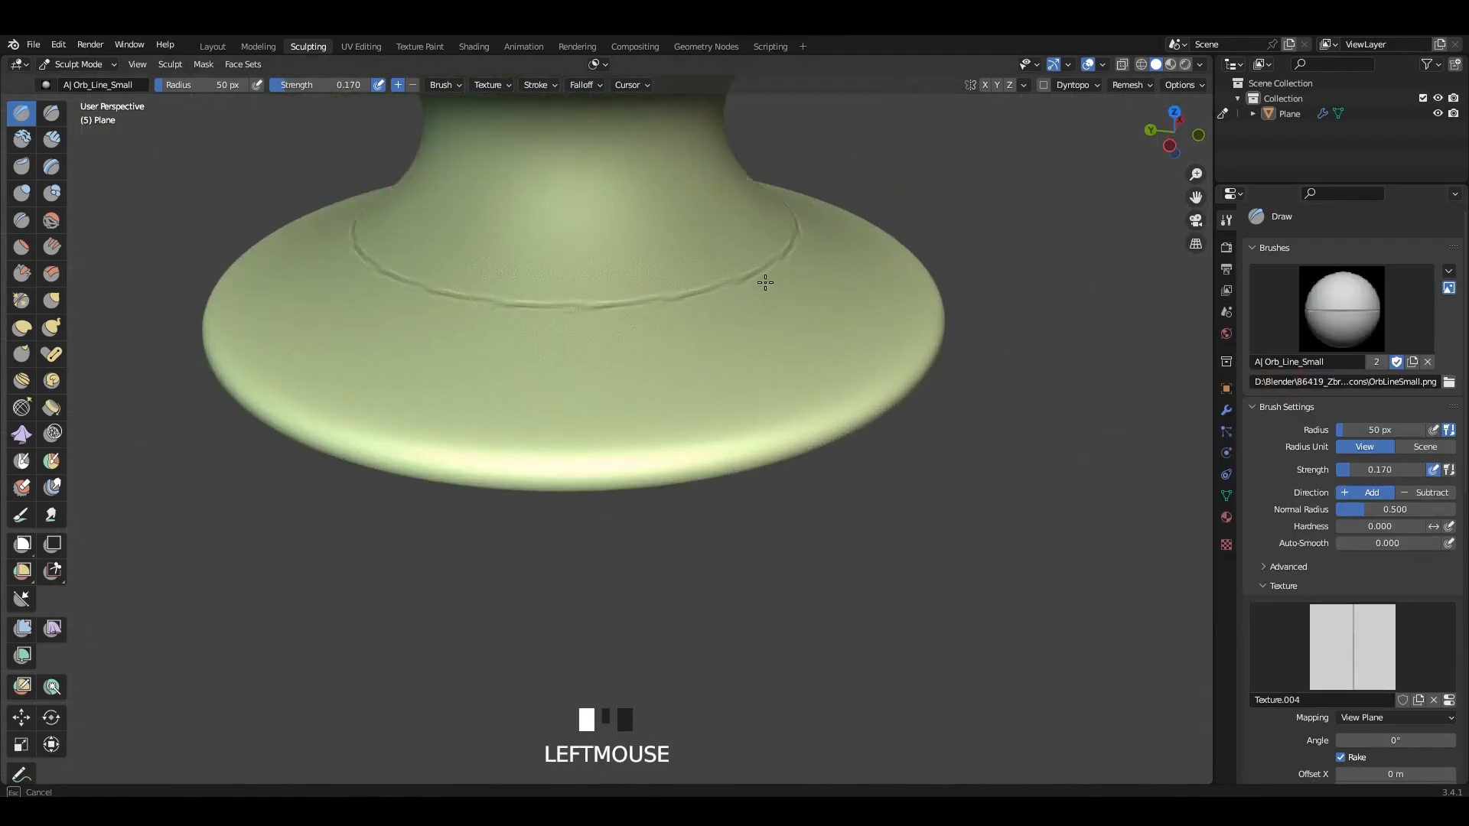
click(1342, 309)
key(ctrl+z)
click(1214, 388)
Step: Set the sculpt symmetry's Radial Z to 30
shift+middle_drag(675, 315, 675, 364)
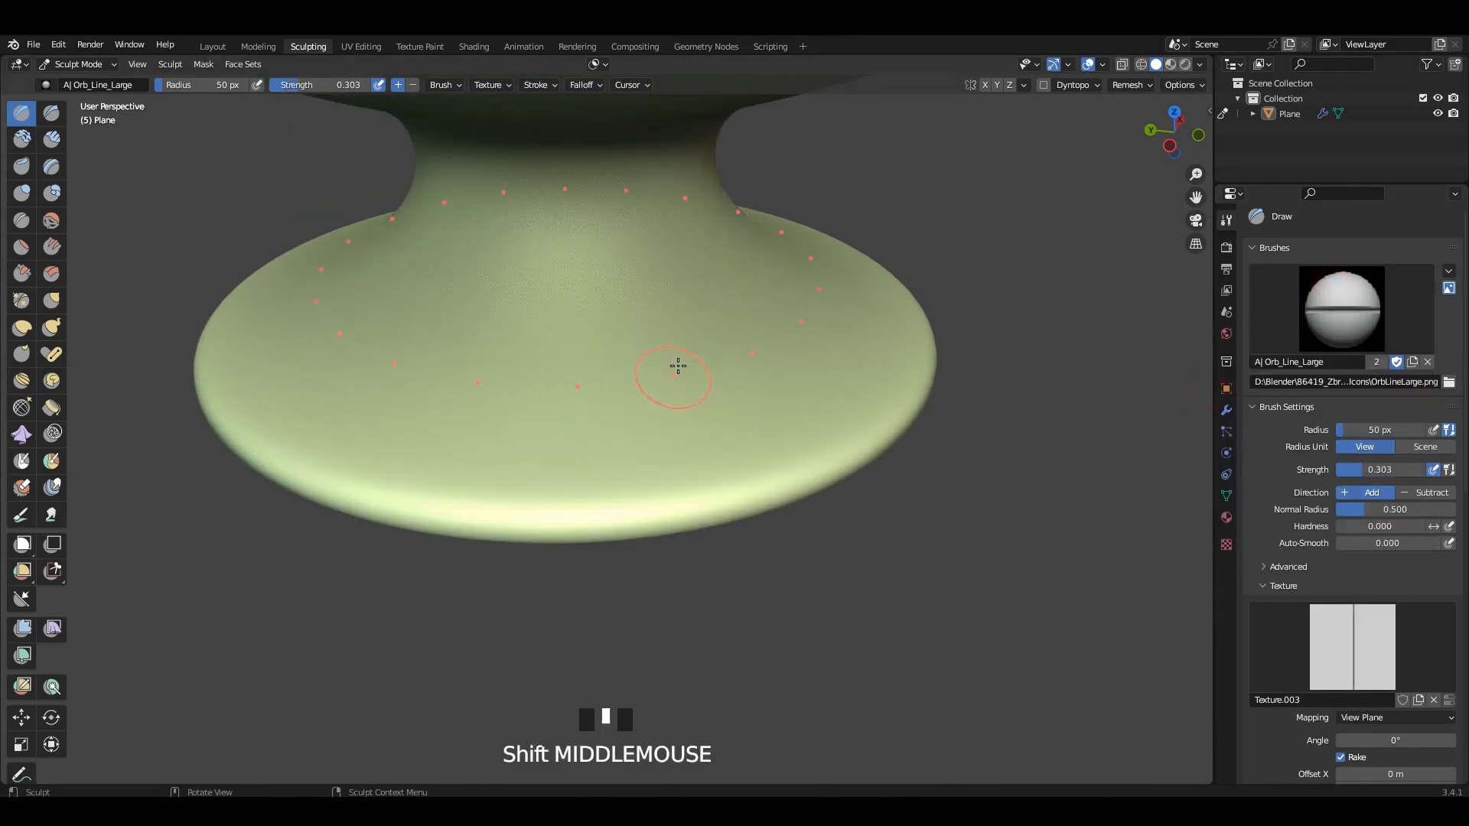
scroll(1371, 616, down, 10)
scroll(1372, 616, down, 6)
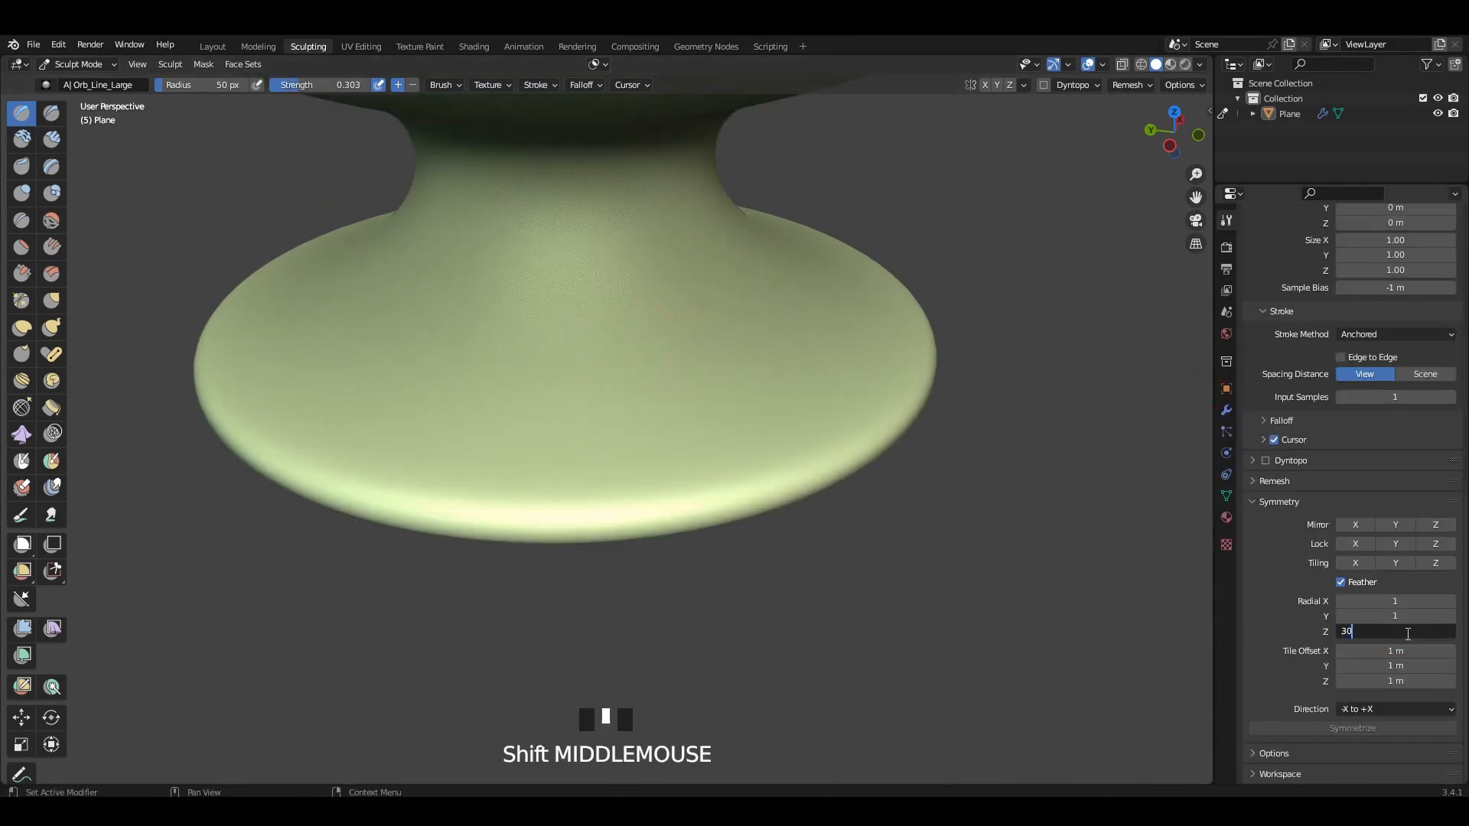
Step: Carve an Orb_Line_Large groove around the foot near its outer edge, undoing a first attempt, and smooth the groove
middle_drag(620, 294, 607, 380)
mouse_move(607, 380)
mouse_down()
mouse_move(702, 371)
mouse_move(681, 379)
mouse_up()
key(ctrl+z)
mouse_move(541, 485)
mouse_down()
mouse_move(590, 508)
mouse_move(654, 501)
mouse_move(641, 499)
mouse_up()
mouse_move(430, 479)
shift+mouse_down()
mouse_move(571, 508)
mouse_move(863, 468)
shift+mouse_up()
Step: Try an Orb_Line_Large stroke around the underside of the belly above the stem and undo it
mouse_move(849, 459)
middle_down()
mouse_move(771, 348)
mouse_move(742, 490)
middle_up()
middle_drag(742, 490, 699, 341)
scroll(691, 348, up, 2)
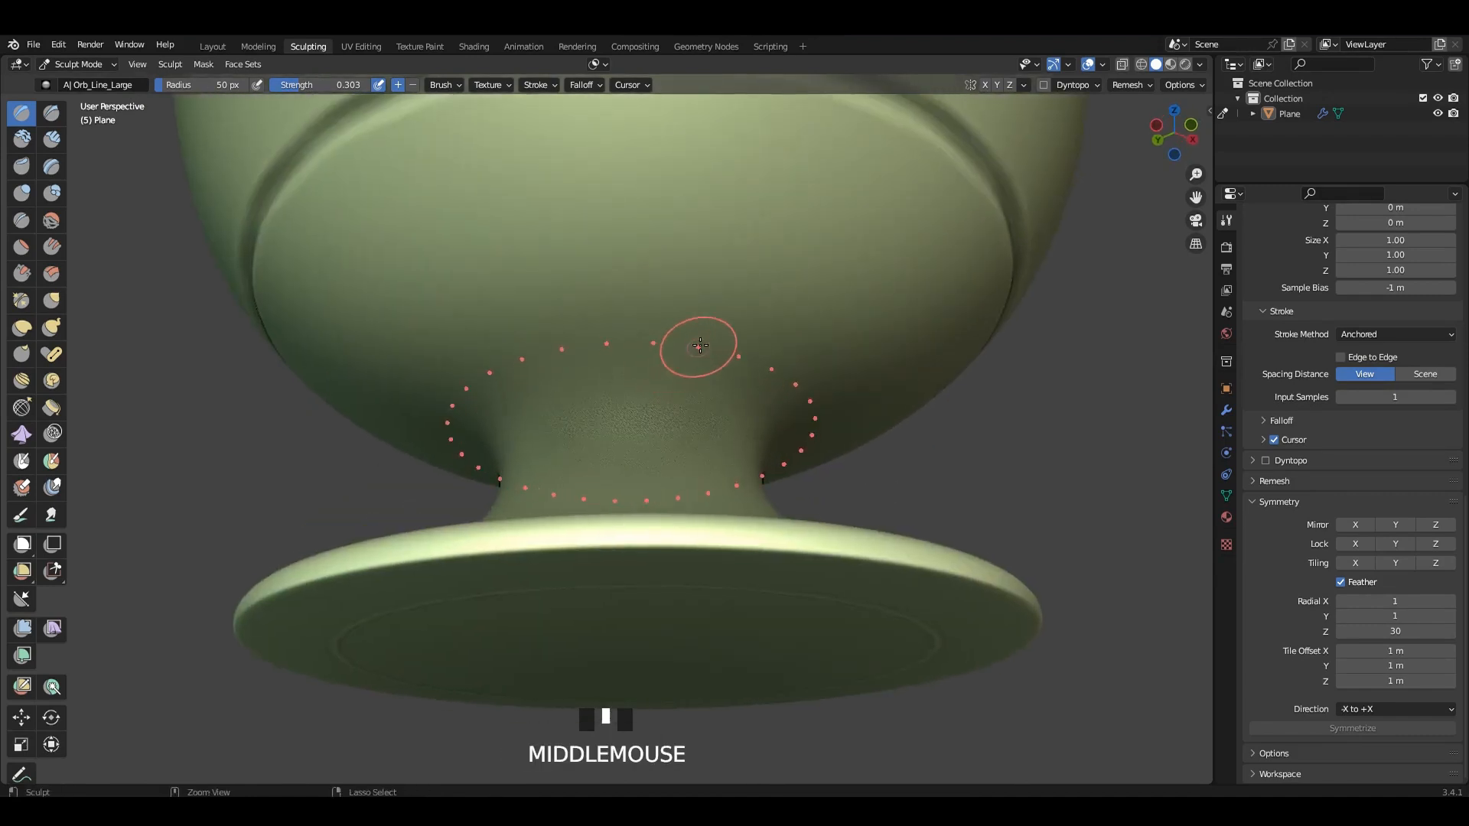
ctrl+drag(699, 342, 811, 364)
key(ctrl+z)
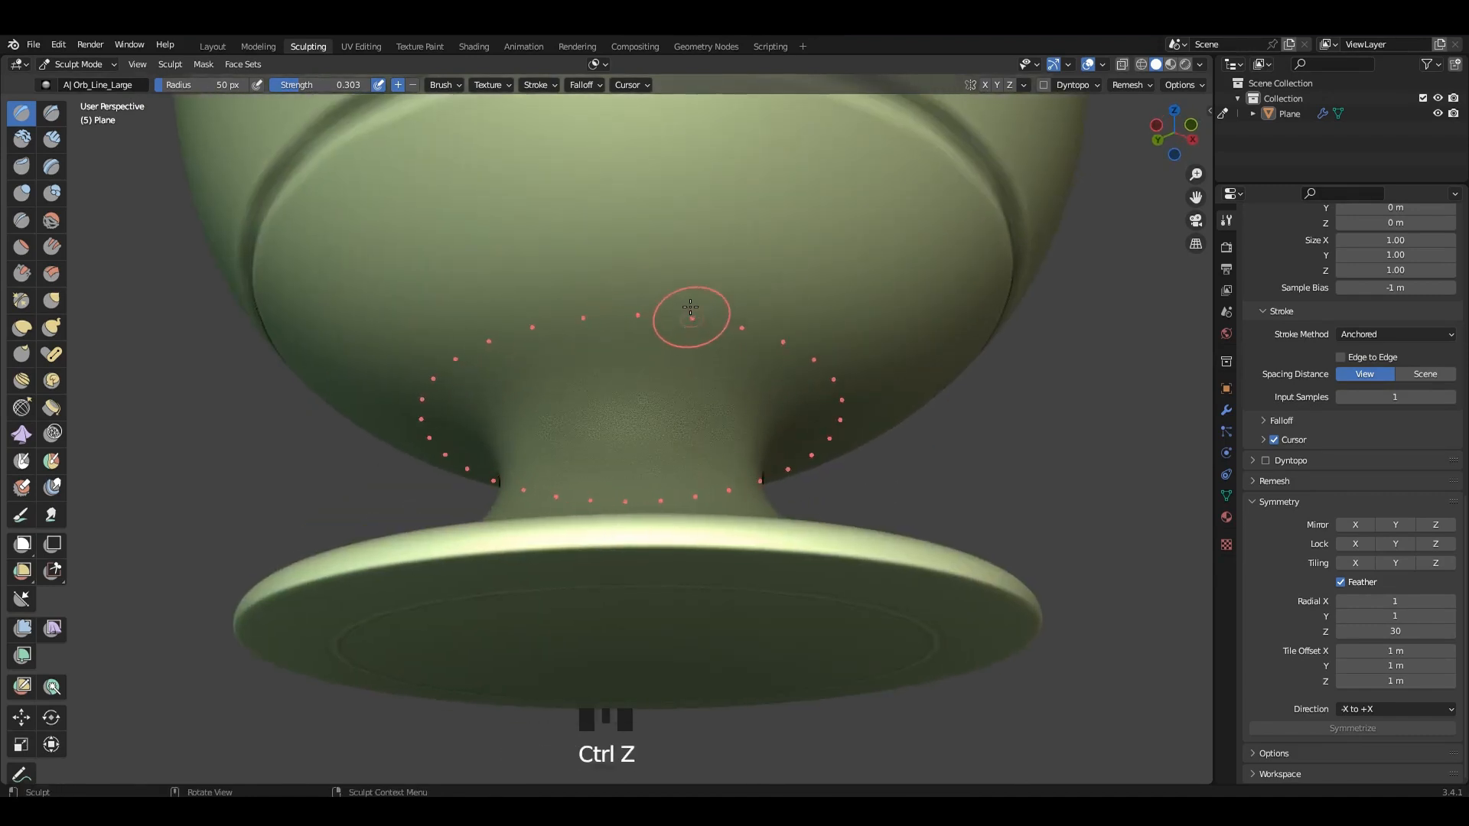
Step: Carve an Orb_Line_Large groove around the narrowest part of the neck in the right orthographic view
middle_drag(682, 311, 708, 352)
mouse_move(708, 352)
shift+middle_down()
mouse_move(722, 383)
mouse_move(708, 419)
shift+middle_up()
shift+middle_drag(723, 215, 731, 501)
key(KP_3)
scroll(502, 388, up, 4)
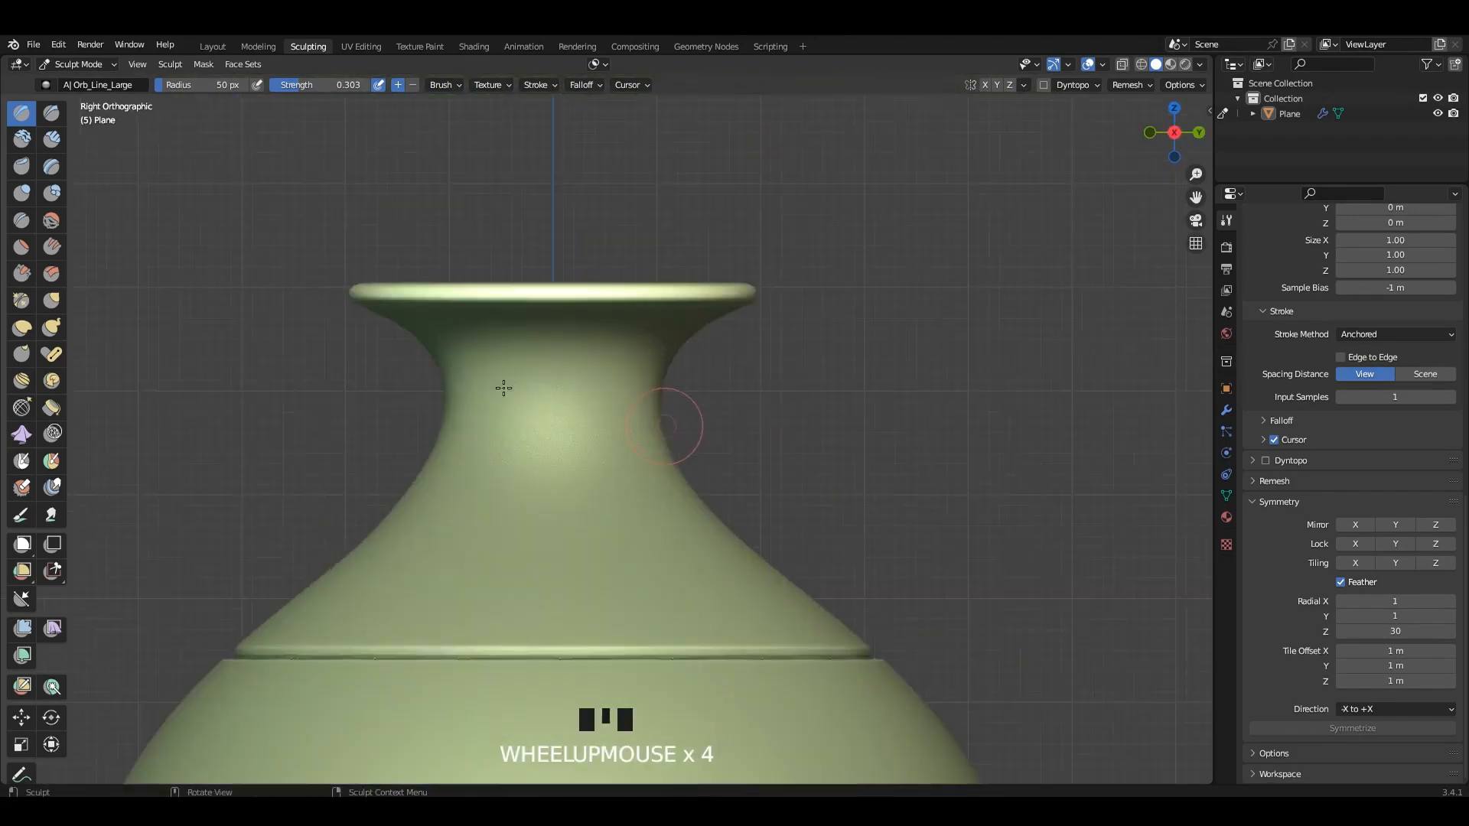
shift+middle_drag(502, 387, 607, 353)
scroll(607, 352, up, 2)
mouse_move(667, 322)
mouse_down()
mouse_move(753, 347)
mouse_move(784, 324)
mouse_up()
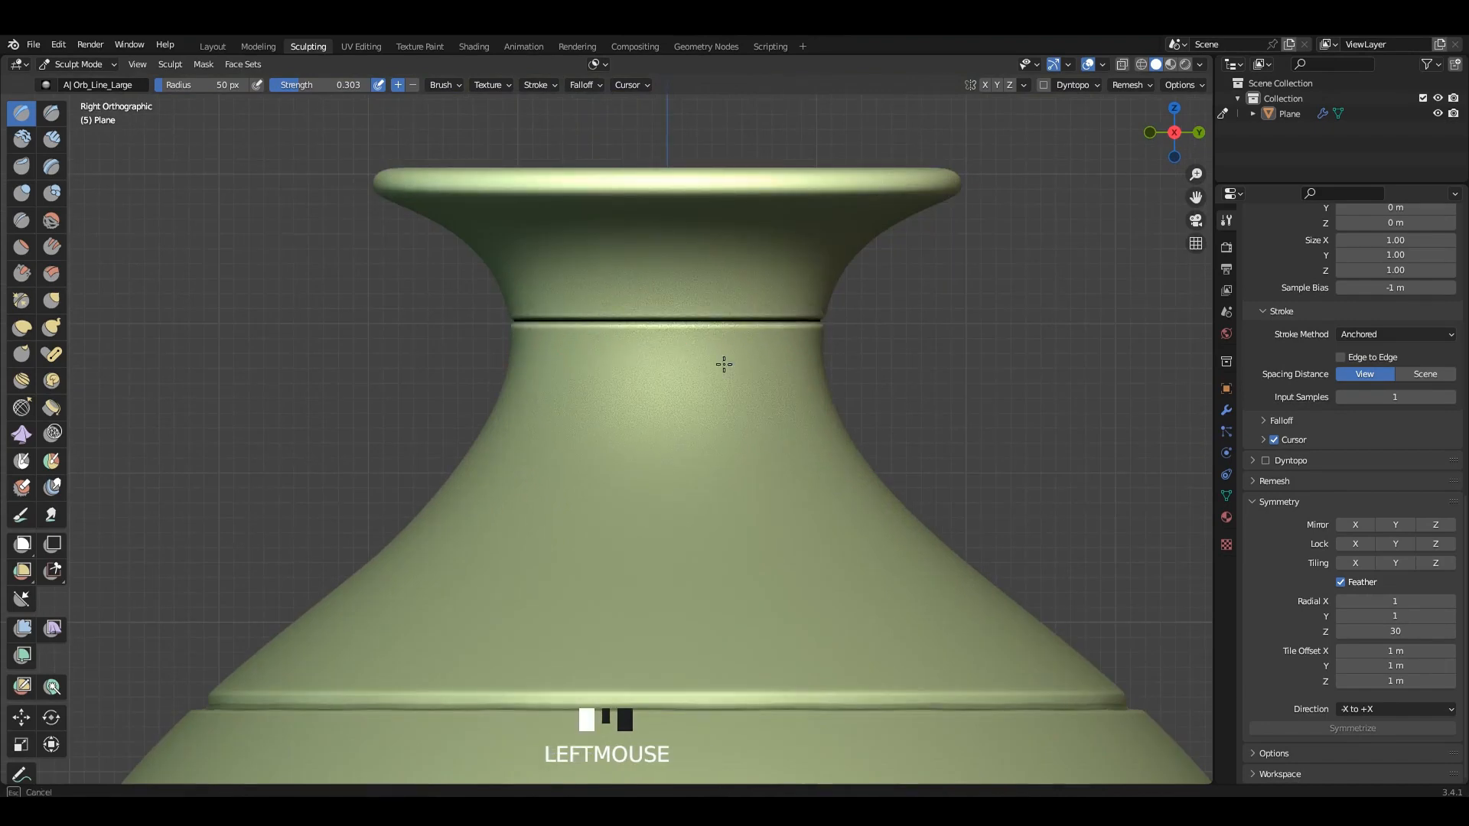
drag(723, 364, 722, 368)
Step: Carve an Orb_Line_Large groove around the base of the neck, above the shoulder groove
shift+middle_drag(649, 537, 665, 406)
drag(668, 407, 885, 416)
Step: Smooth away the groove around the narrowest part of the neck
scroll(765, 413, down, 3)
shift+middle_drag(630, 397, 611, 477)
scroll(605, 451, up, 3)
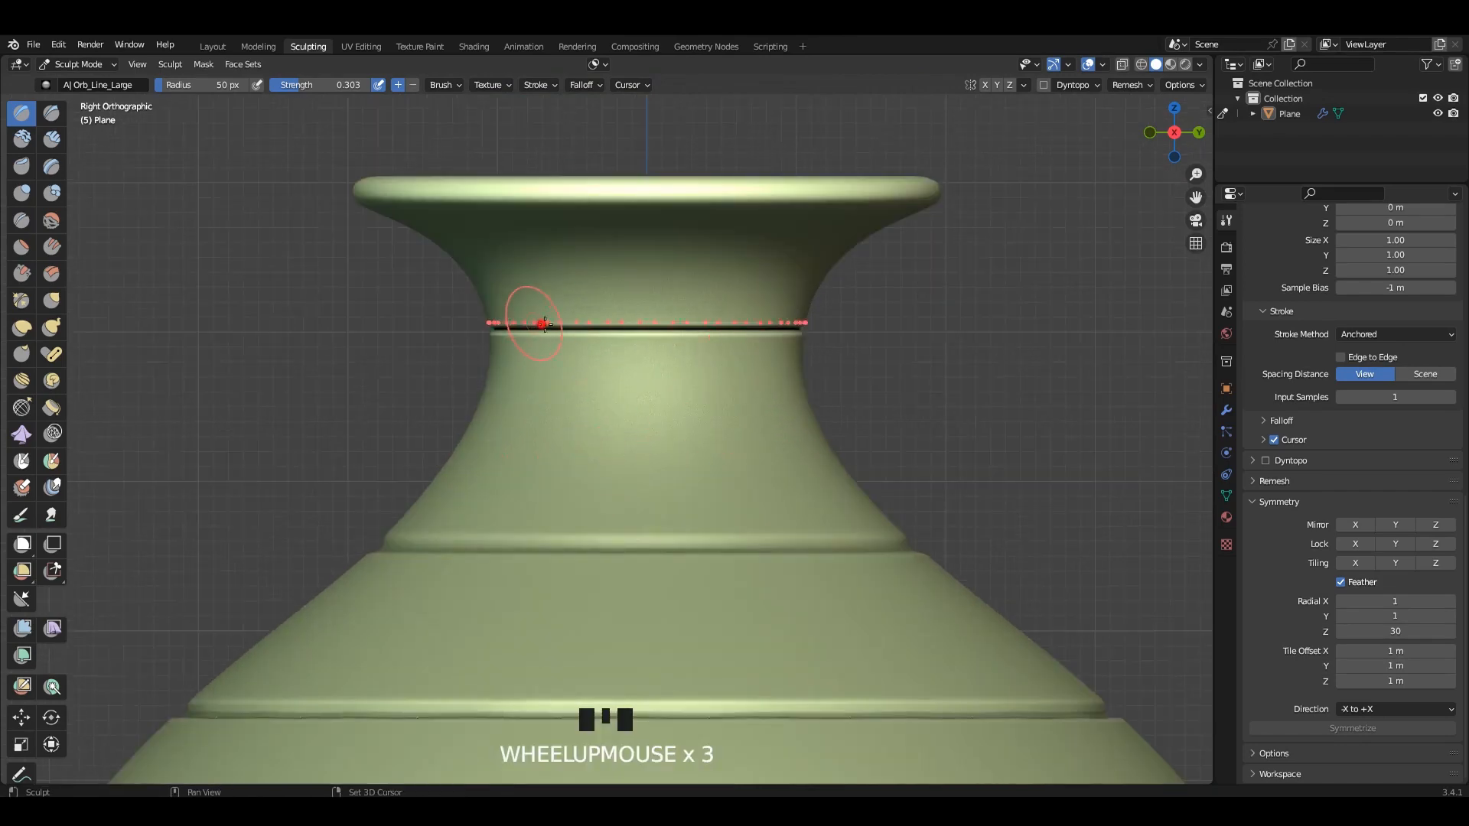
mouse_move(528, 313)
shift+mouse_down()
mouse_move(735, 360)
mouse_move(779, 334)
shift+mouse_up()
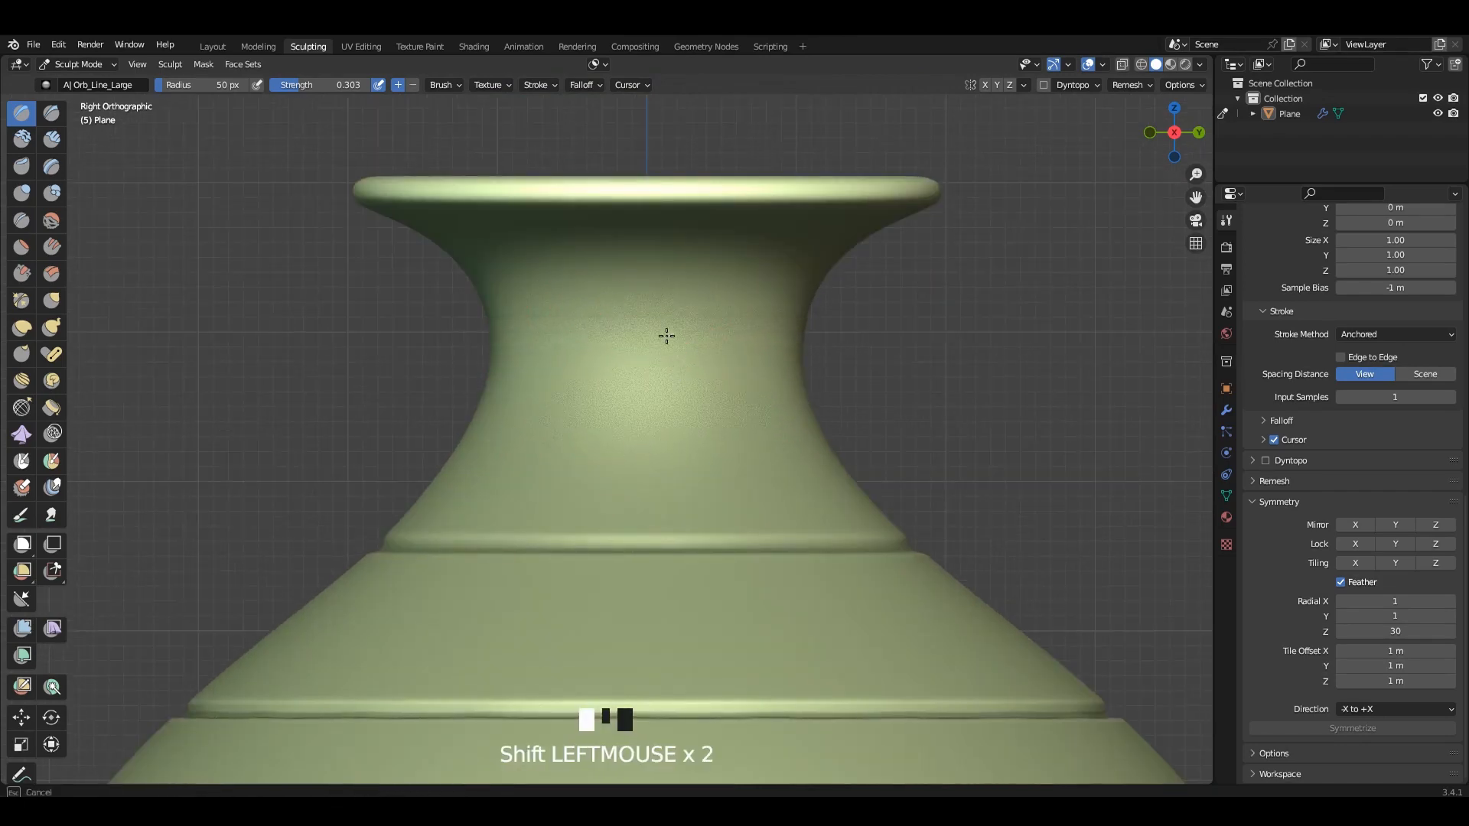
Step: Try vertical Orb_Line_Large strokes down the vase's neck and upper body and undo them
scroll(658, 405, down, 2)
drag(643, 387, 646, 551)
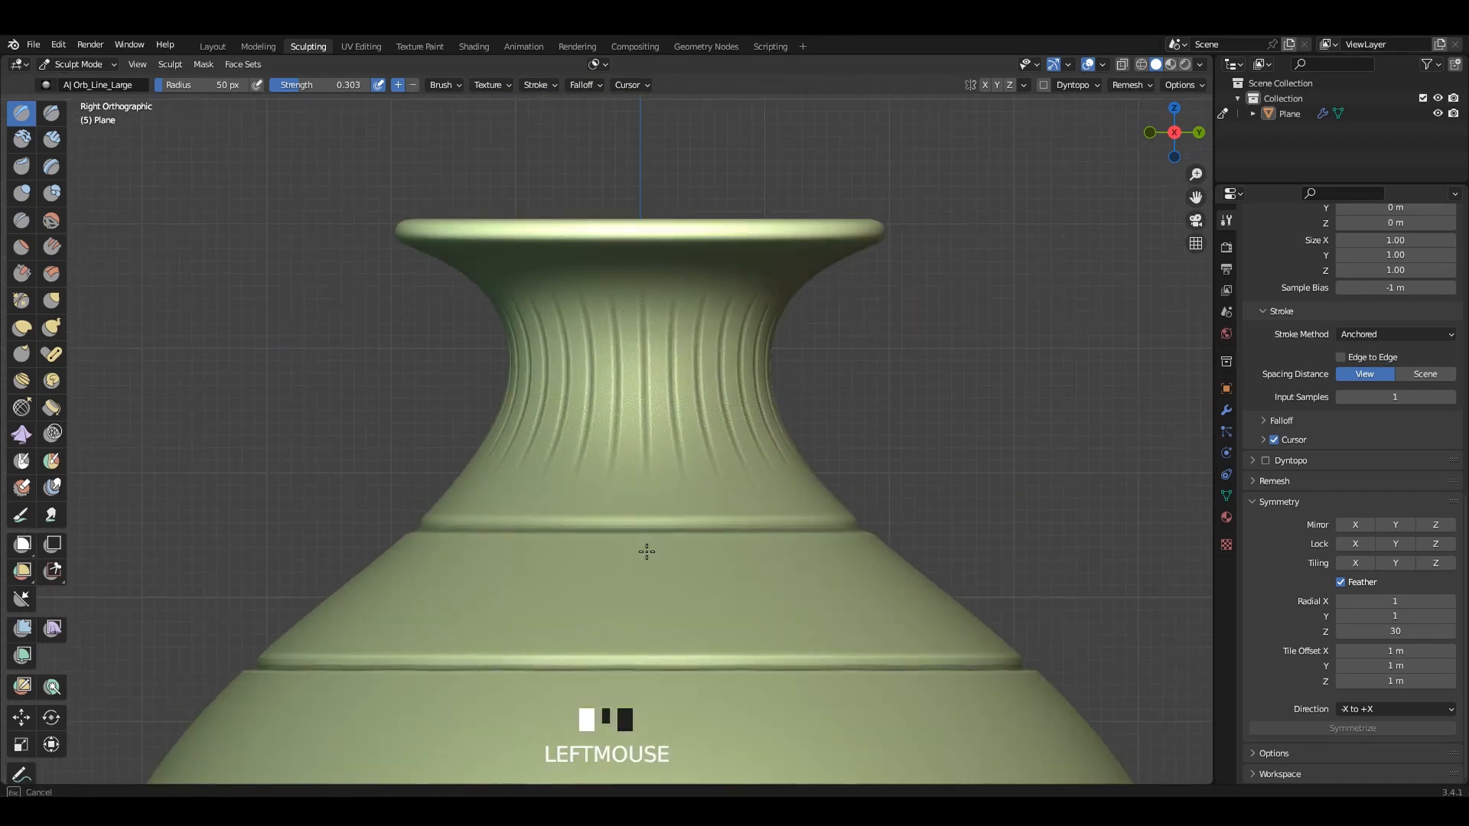
middle_drag(673, 492, 659, 398)
shift+middle_drag(658, 398, 655, 361)
key(ctrl+z)
drag(680, 384, 690, 464)
key(ctrl+z)
Step: Switch to the Draw Sharp tool, try a freehand vertical stroke between the two shoulder grooves, and undo it
shift+middle_drag(844, 437, 810, 402)
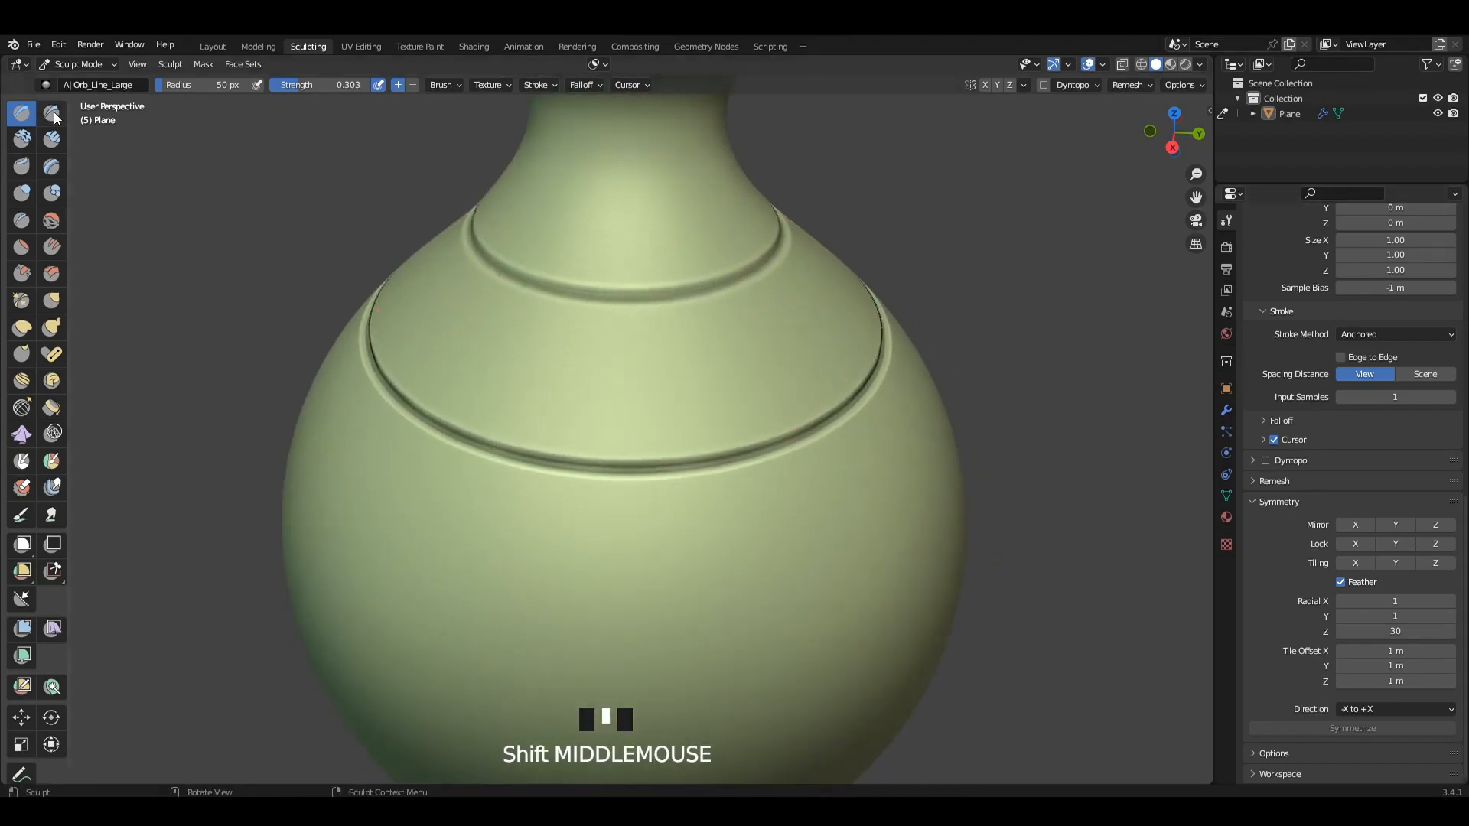
click(51, 113)
scroll(700, 302, up, 1)
drag(699, 306, 709, 459)
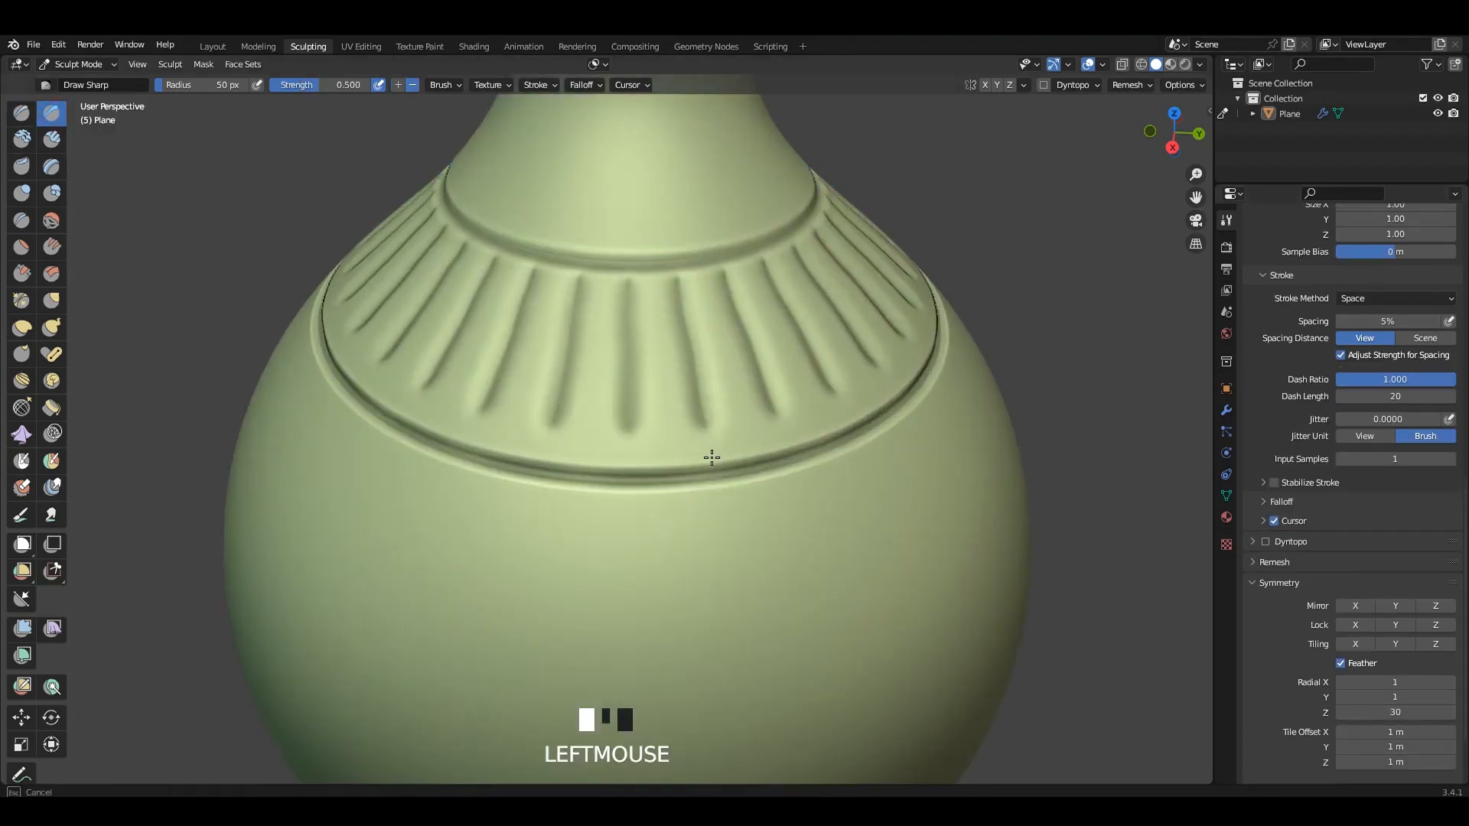
key(ctrl+z)
Step: Set Draw Sharp's stroke method to Line and cut straight vertical flutes between the two shoulder grooves
key(e)
click(649, 424)
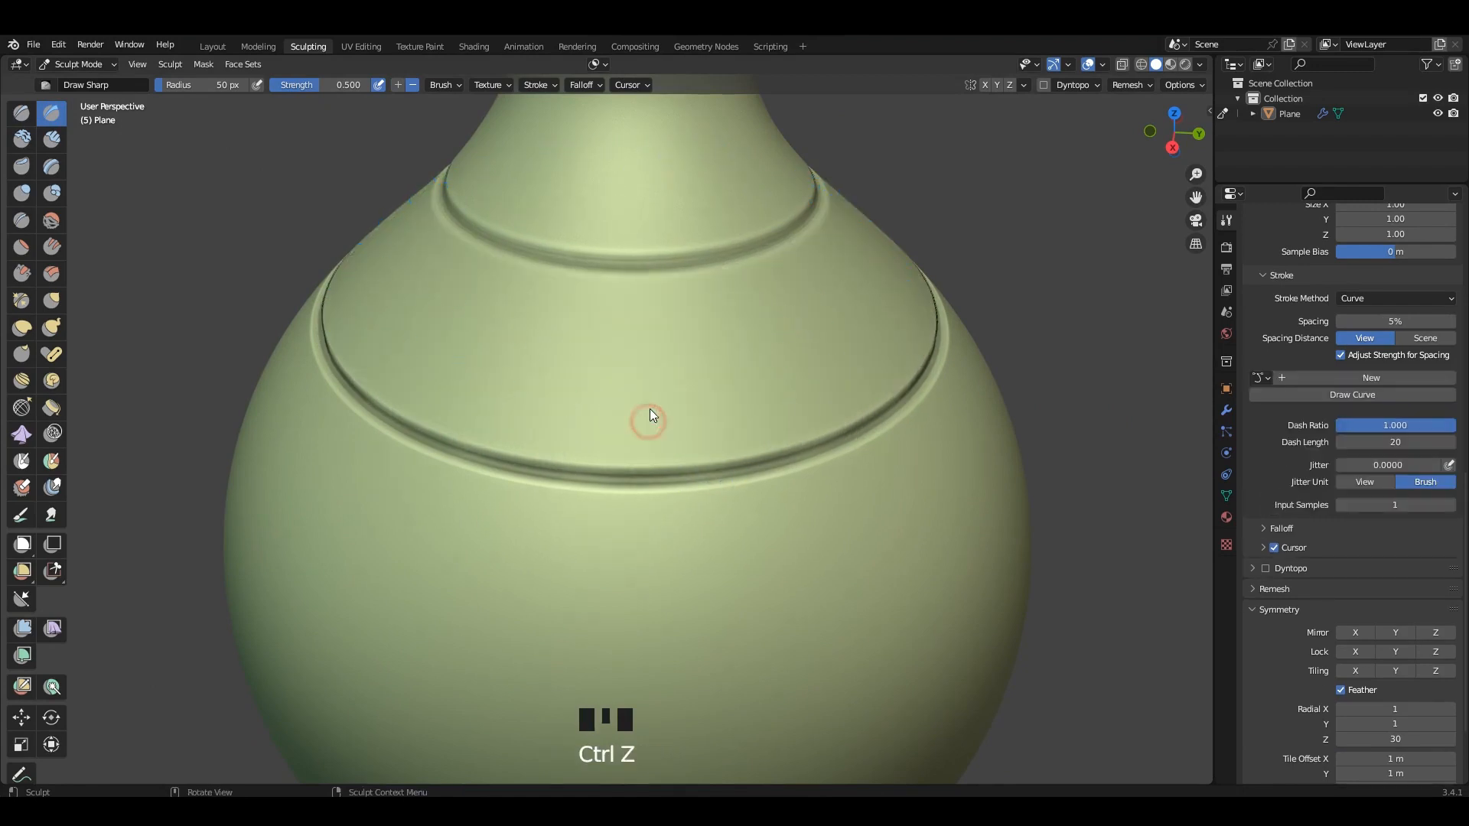
key(e)
click(619, 356)
mouse_move(684, 340)
shift+middle_down()
mouse_move(715, 429)
mouse_move(672, 459)
mouse_move(640, 417)
shift+middle_up()
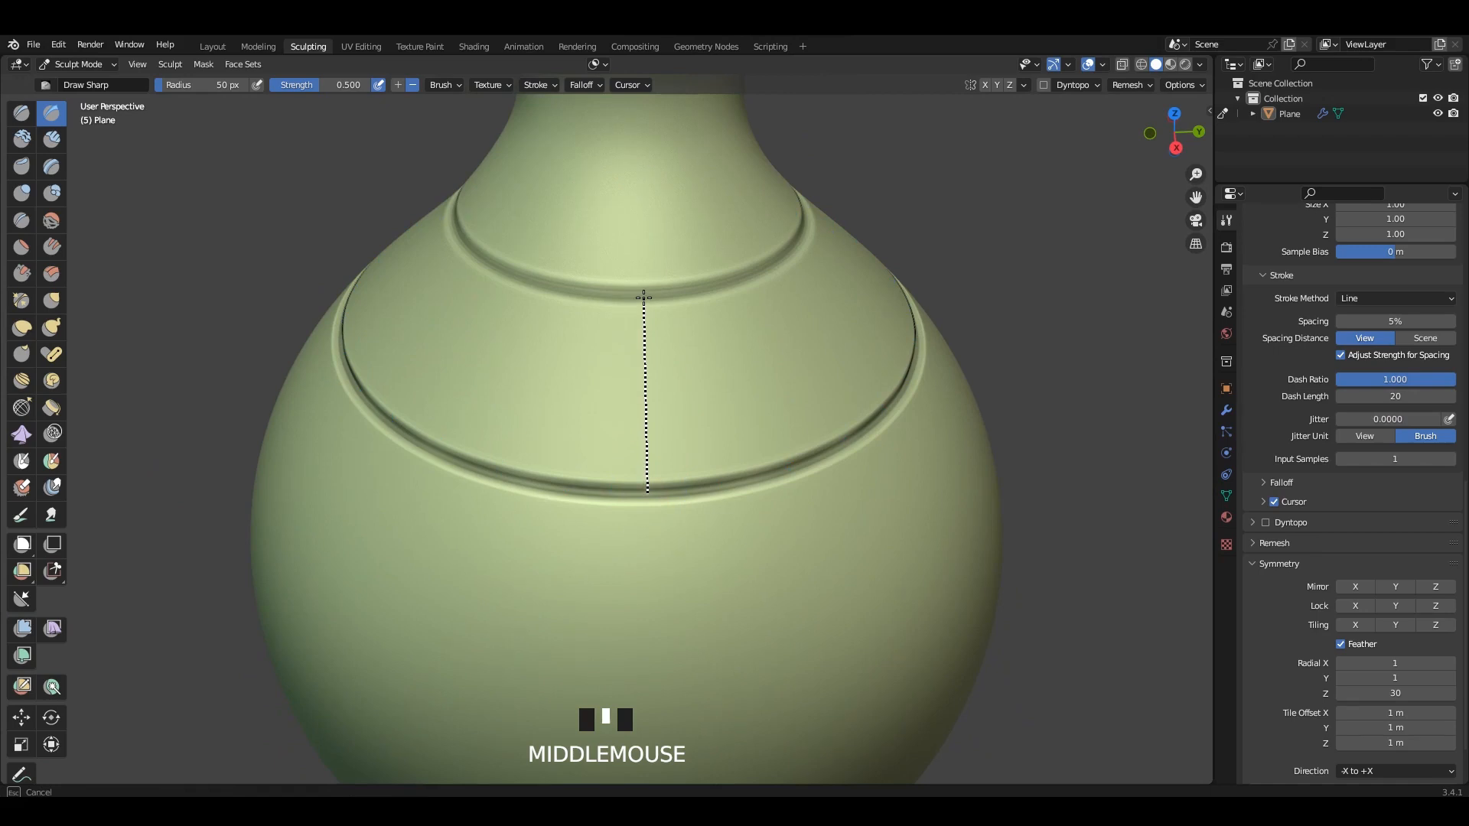
drag(644, 298, 642, 304)
Step: Set the Draw Sharp strength to 0.273 and retrace the flute line between the two shoulder grooves
key(shift+f)
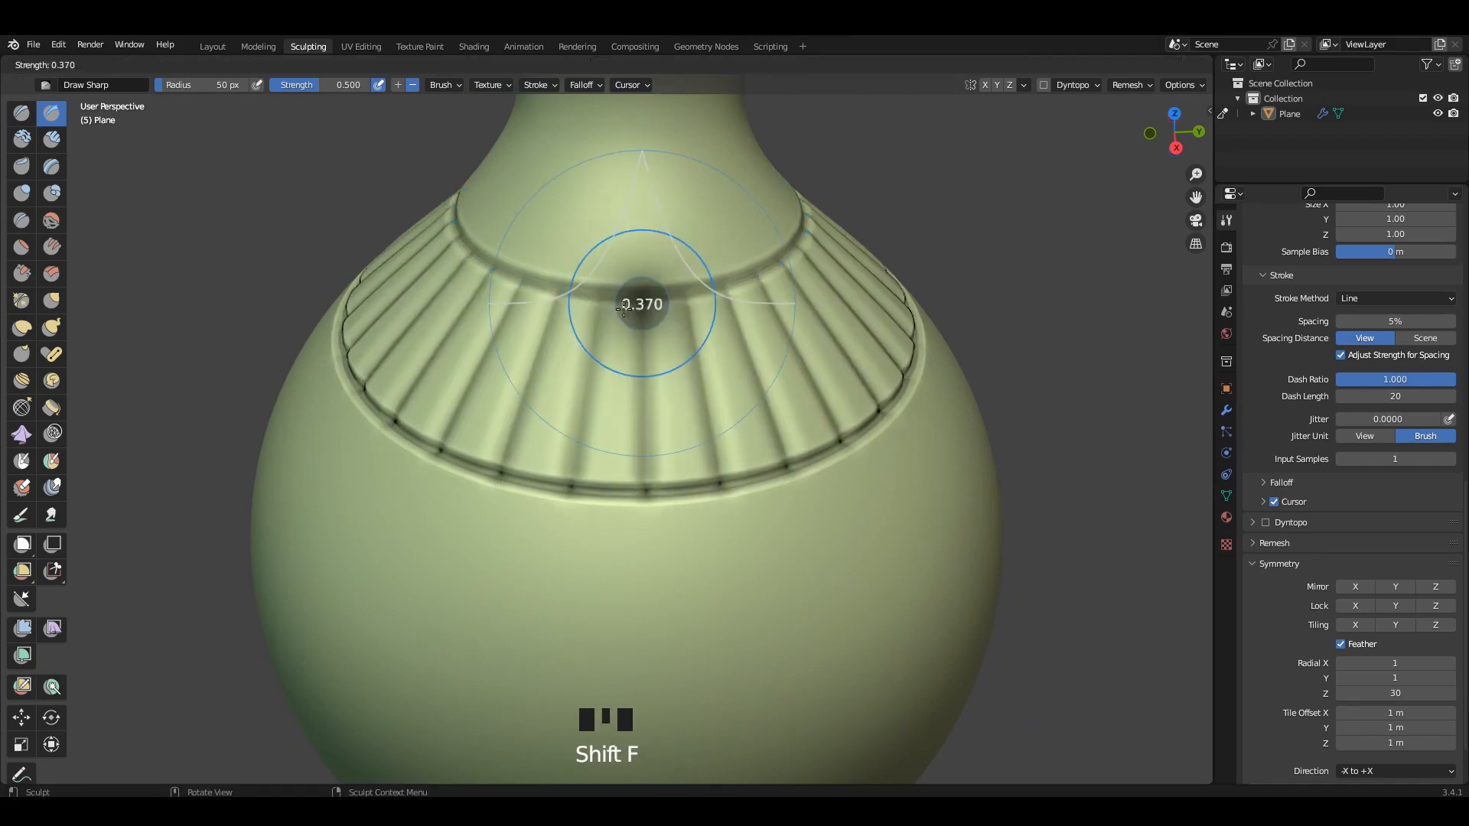
click(609, 310)
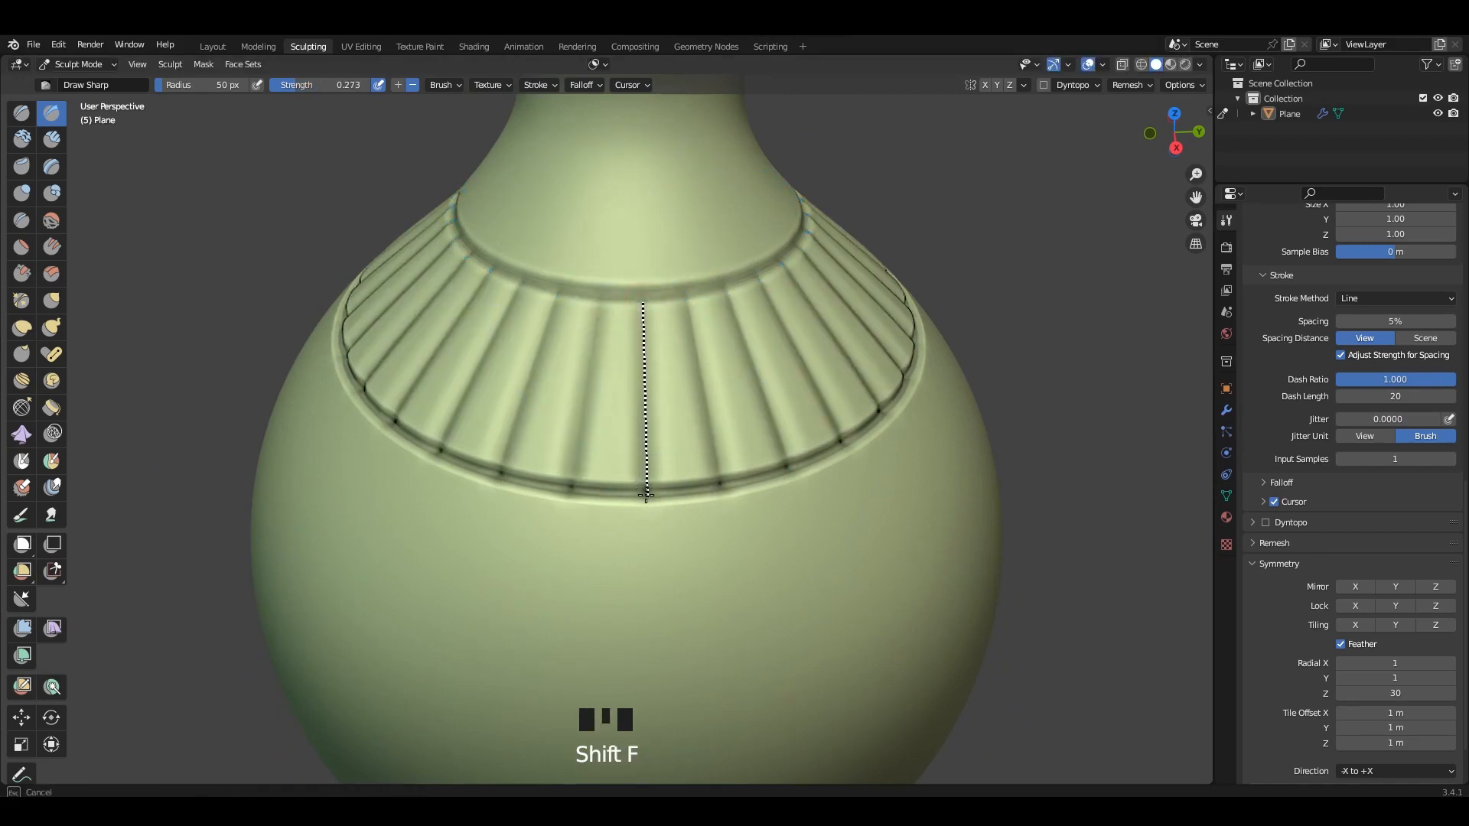
drag(647, 495, 647, 496)
Step: Examine the fluted shoulder band and the rest of the vase from several angles and distances
scroll(811, 451, down, 3)
mouse_move(651, 410)
alt+middle_down()
mouse_move(811, 444)
mouse_move(754, 256)
alt+middle_up()
scroll(636, 458, up, 2)
scroll(630, 411, up, 2)
mouse_move(636, 458)
middle_down()
mouse_move(631, 412)
mouse_move(636, 478)
middle_up()
mouse_move(632, 413)
middle_down()
mouse_move(640, 489)
mouse_move(641, 436)
middle_up()
scroll(642, 428, down, 4)
shift+middle_drag(662, 360, 676, 518)
alt+middle_drag(771, 452, 674, 451)
scroll(711, 400, up, 2)
shift+middle_drag(711, 400, 750, 476)
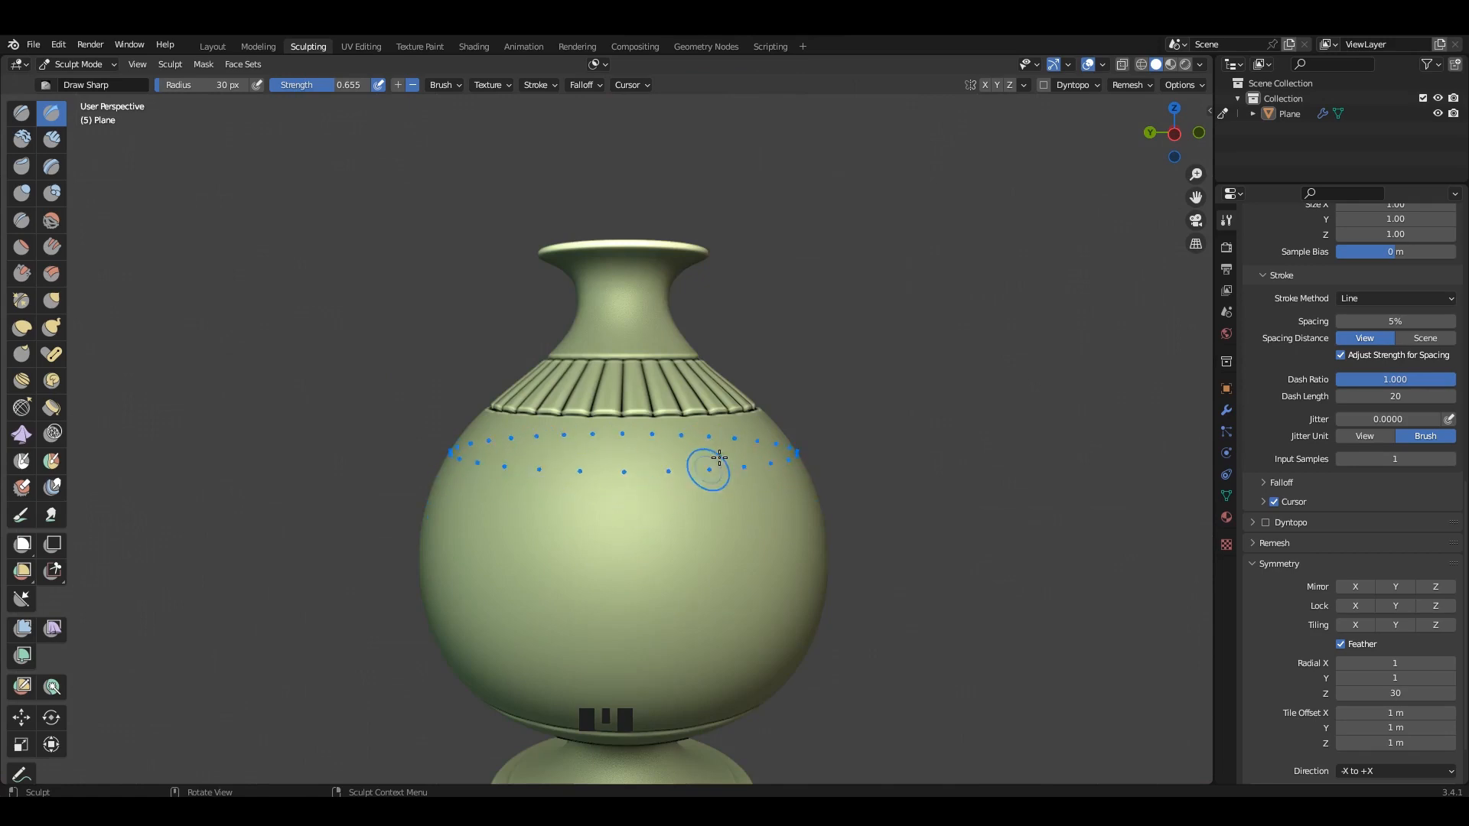
Step: Carve grooves around the lower neck and just beneath the rim with the Draw tool's Orb_Line_Large brush at a 30 px radius
alt+middle_drag(712, 467, 599, 493)
scroll(652, 440, up, 3)
scroll(658, 268, up, 4)
mouse_move(672, 226)
shift+middle_down()
mouse_move(615, 361)
mouse_move(655, 278)
shift+middle_up()
double_click(30, 112)
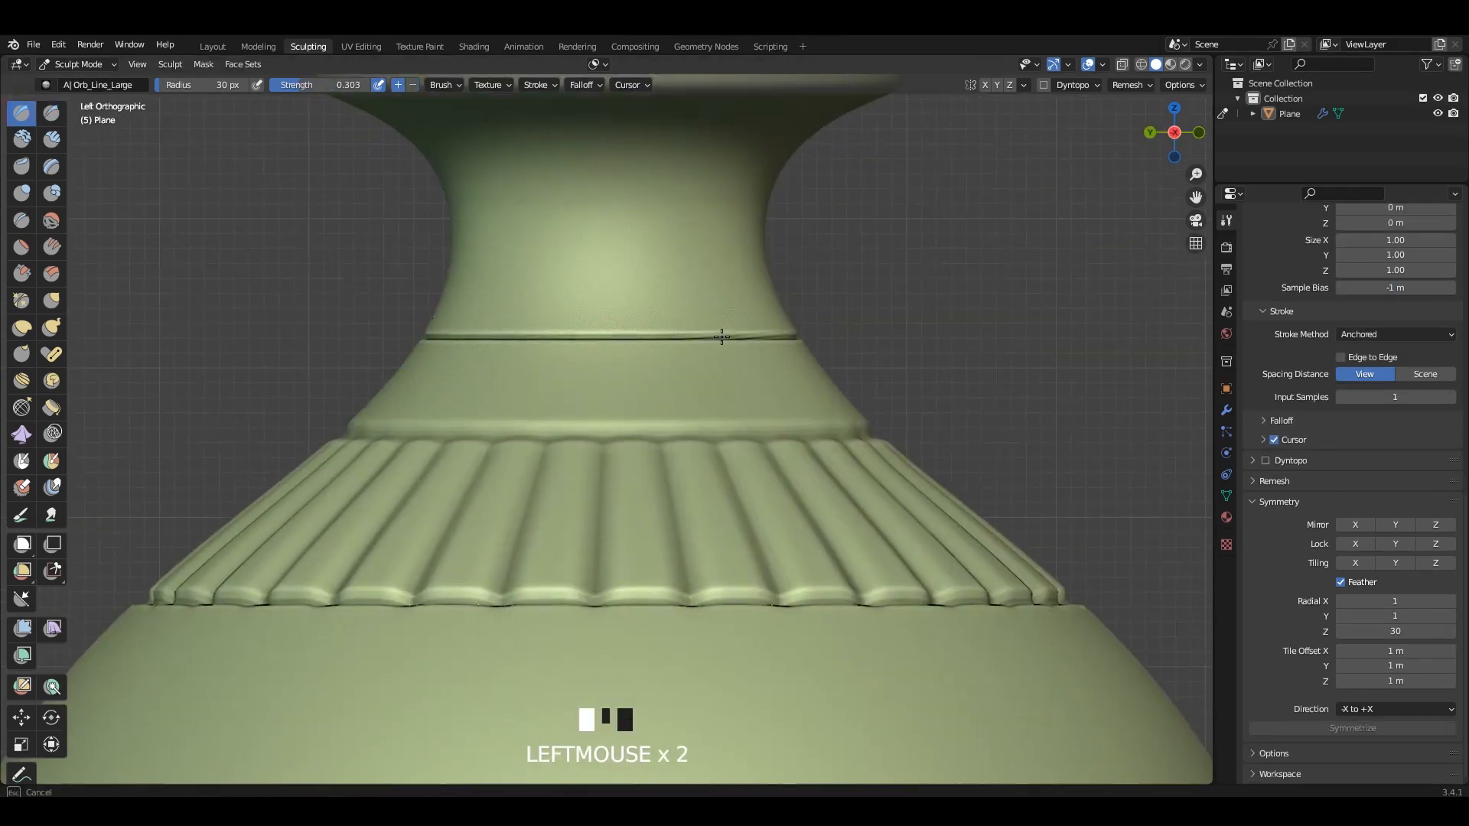
shift+middle_drag(759, 338, 647, 304)
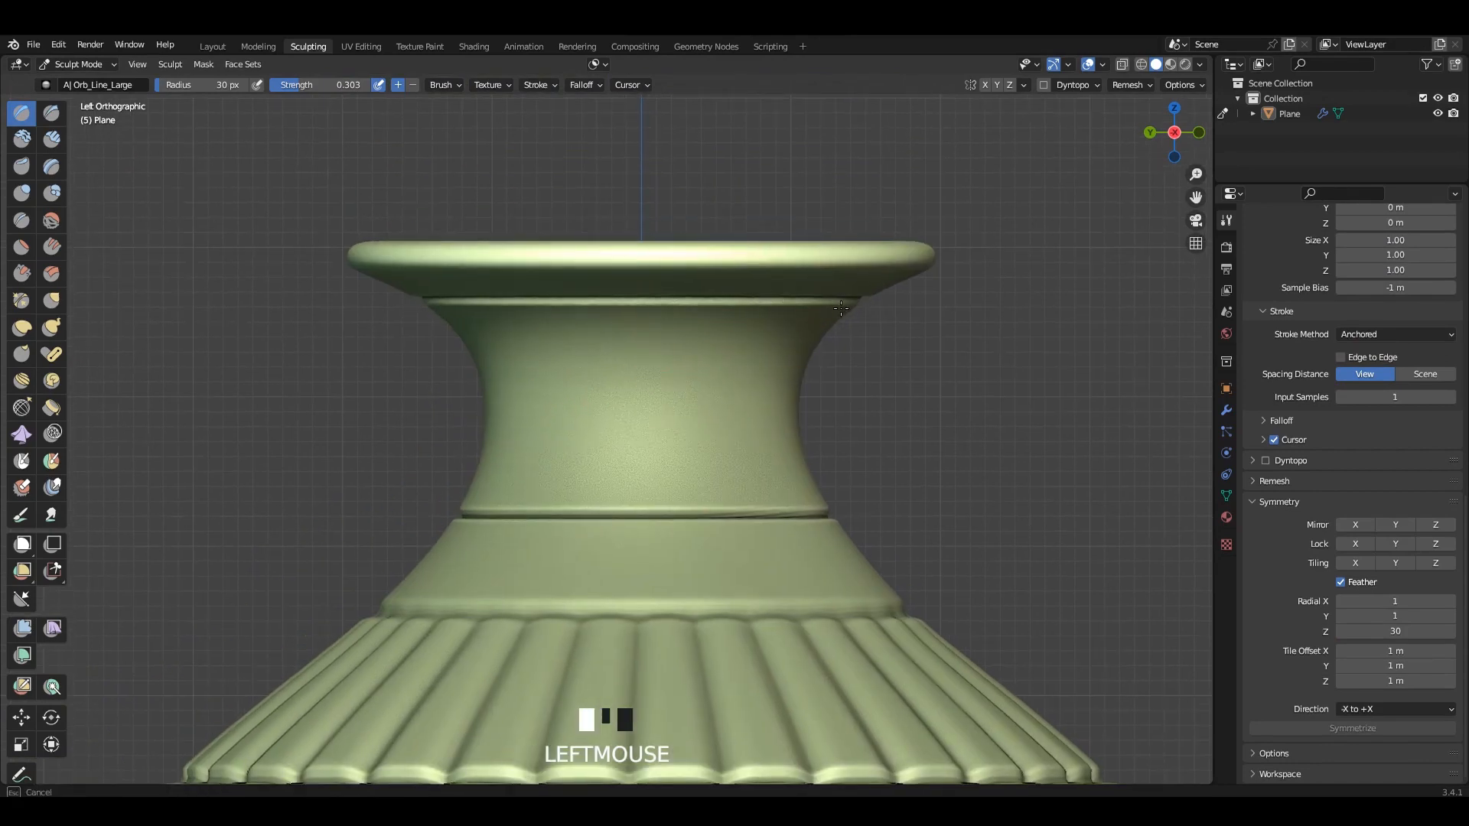
Step: Carve an Orb_Line_Large groove around the lower stem, just above the flare of the foot
scroll(586, 457, down, 6)
shift+middle_drag(663, 457, 652, 312)
shift+middle_drag(651, 490, 637, 280)
shift+middle_drag(630, 571, 595, 383)
scroll(613, 364, up, 2)
shift+middle_drag(593, 387, 650, 410)
scroll(640, 361, up, 3)
scroll(560, 367, up, 1)
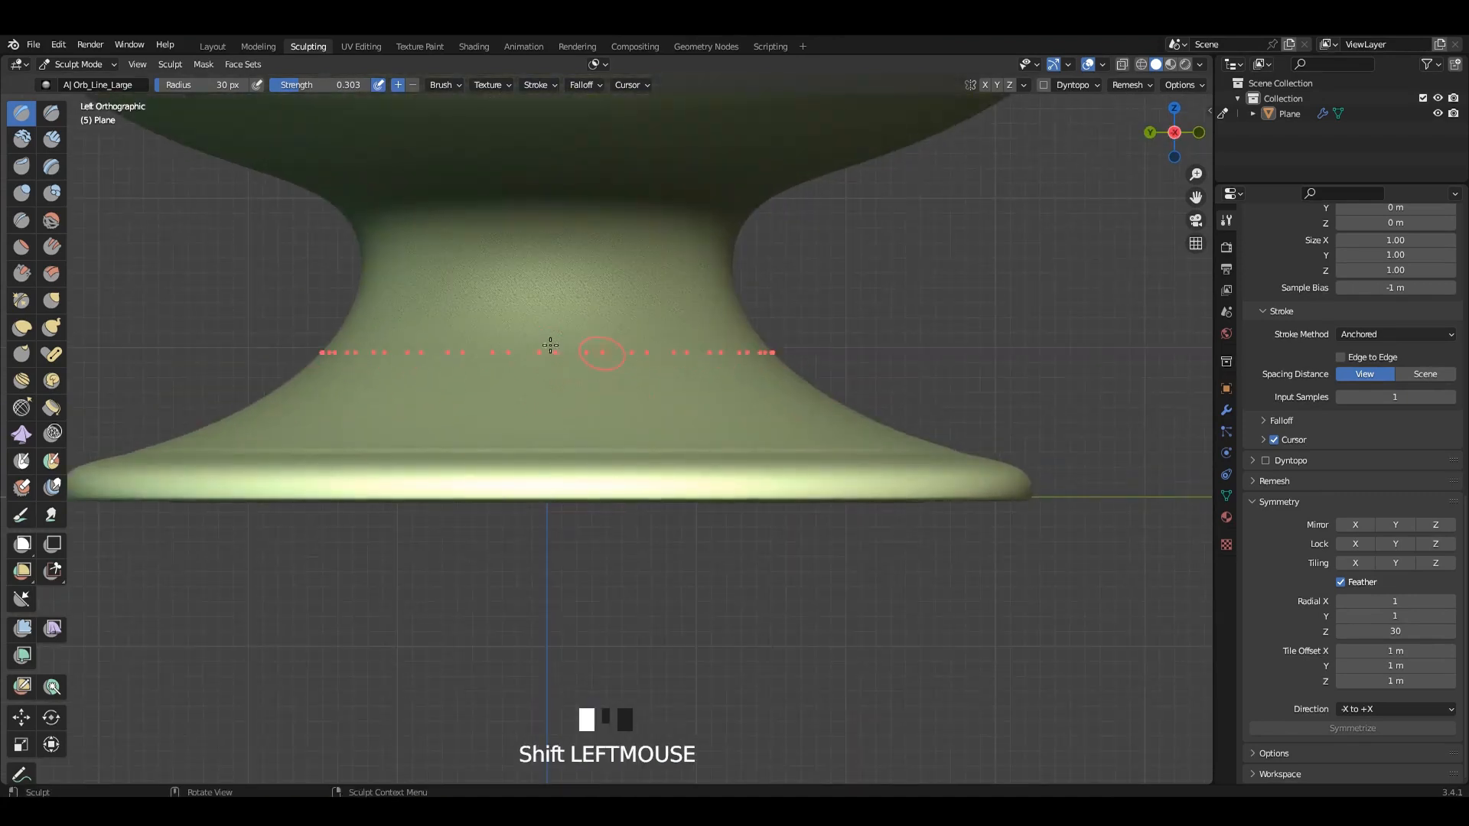
drag(550, 345, 656, 351)
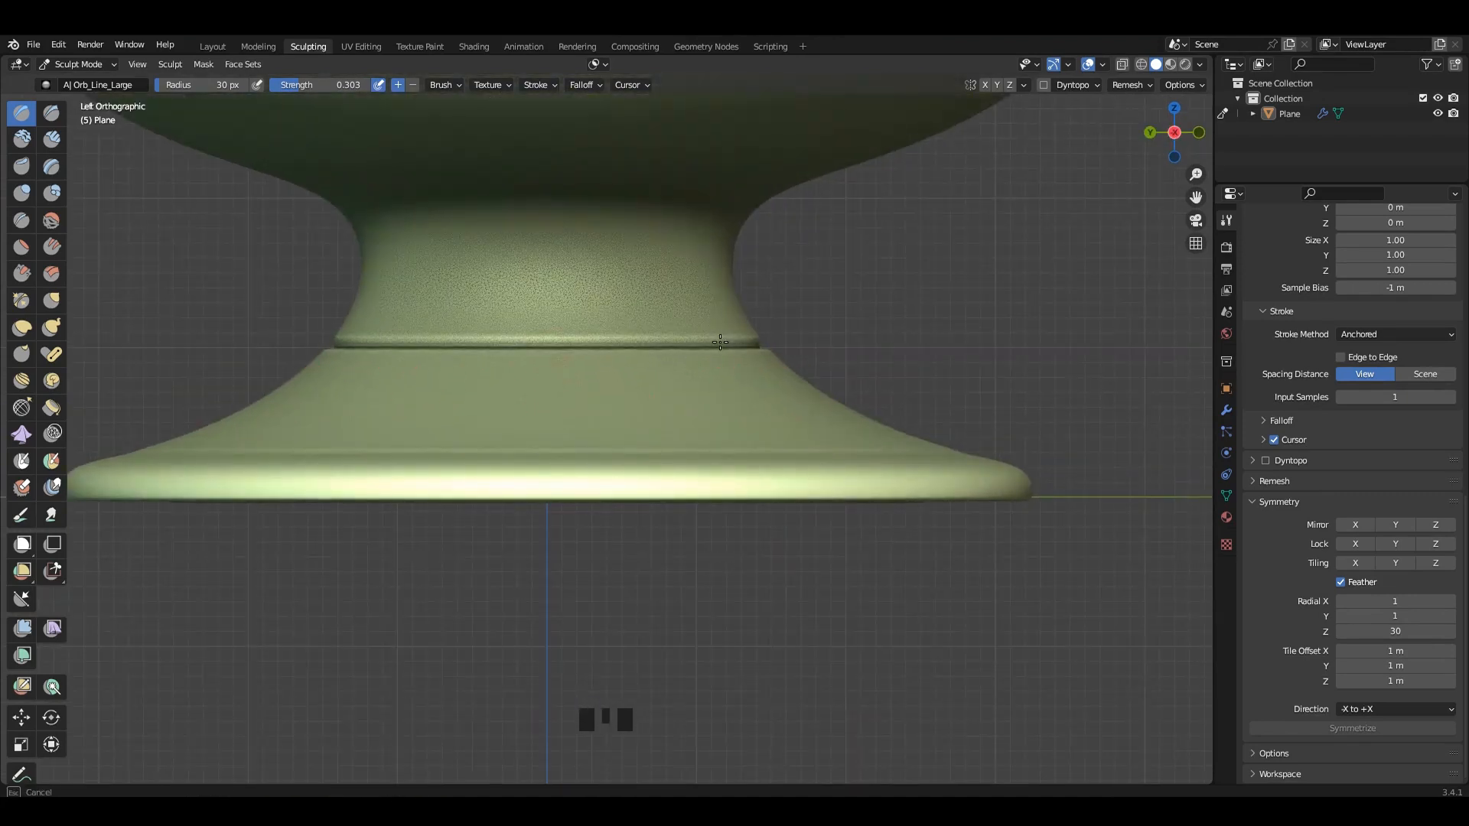
Step: Add an Orb_Line_Large stroke around the foot near its outer edge and smooth it
scroll(720, 343, down, 1)
shift+middle_drag(667, 318, 565, 285)
scroll(558, 417, down, 2)
middle_drag(557, 417, 572, 431)
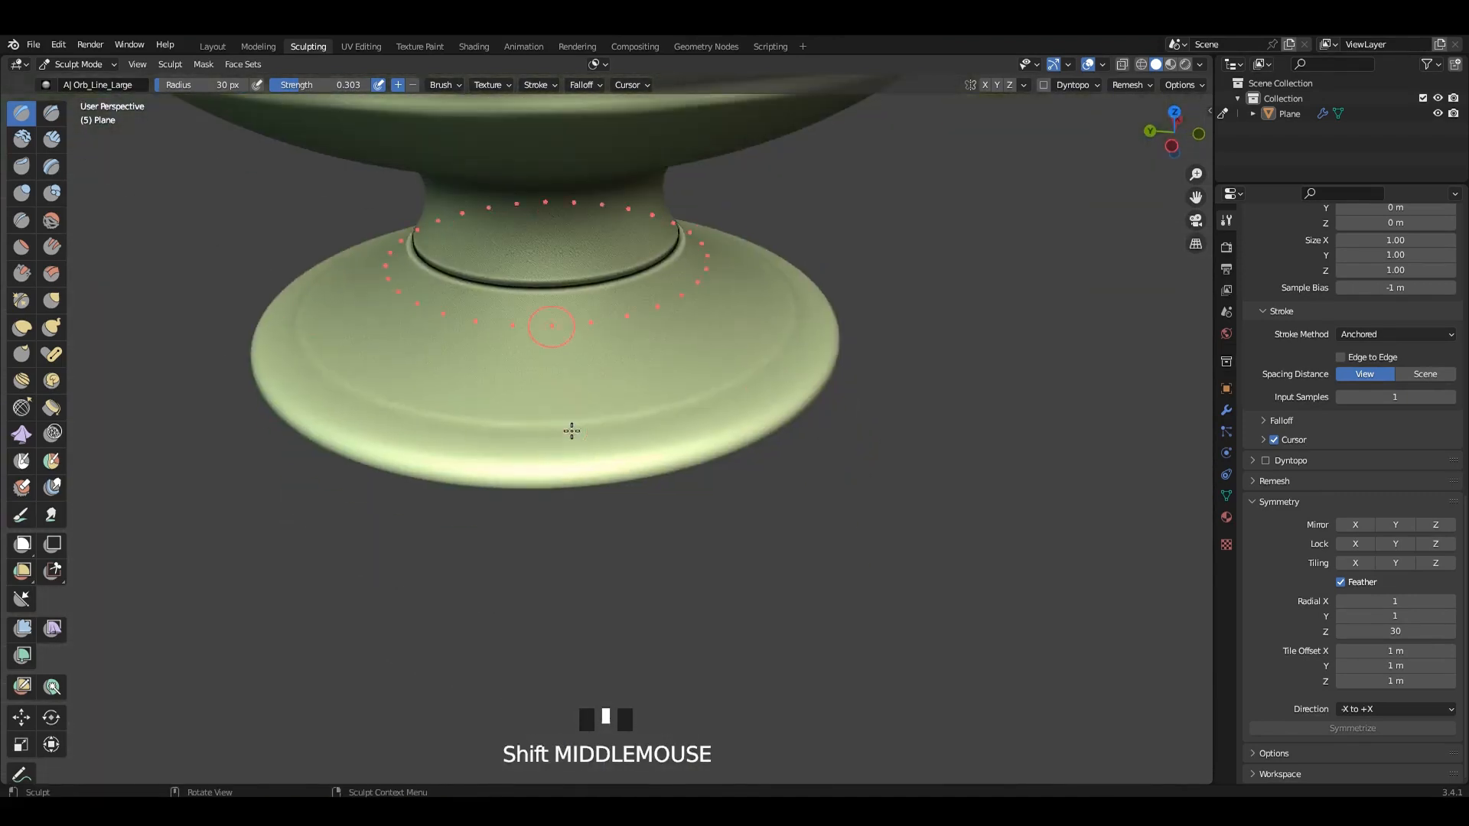
drag(572, 431, 683, 414)
mouse_move(480, 424)
shift+mouse_down()
mouse_move(688, 420)
mouse_move(797, 387)
mouse_move(812, 363)
shift+mouse_up()
scroll(690, 341, down, 3)
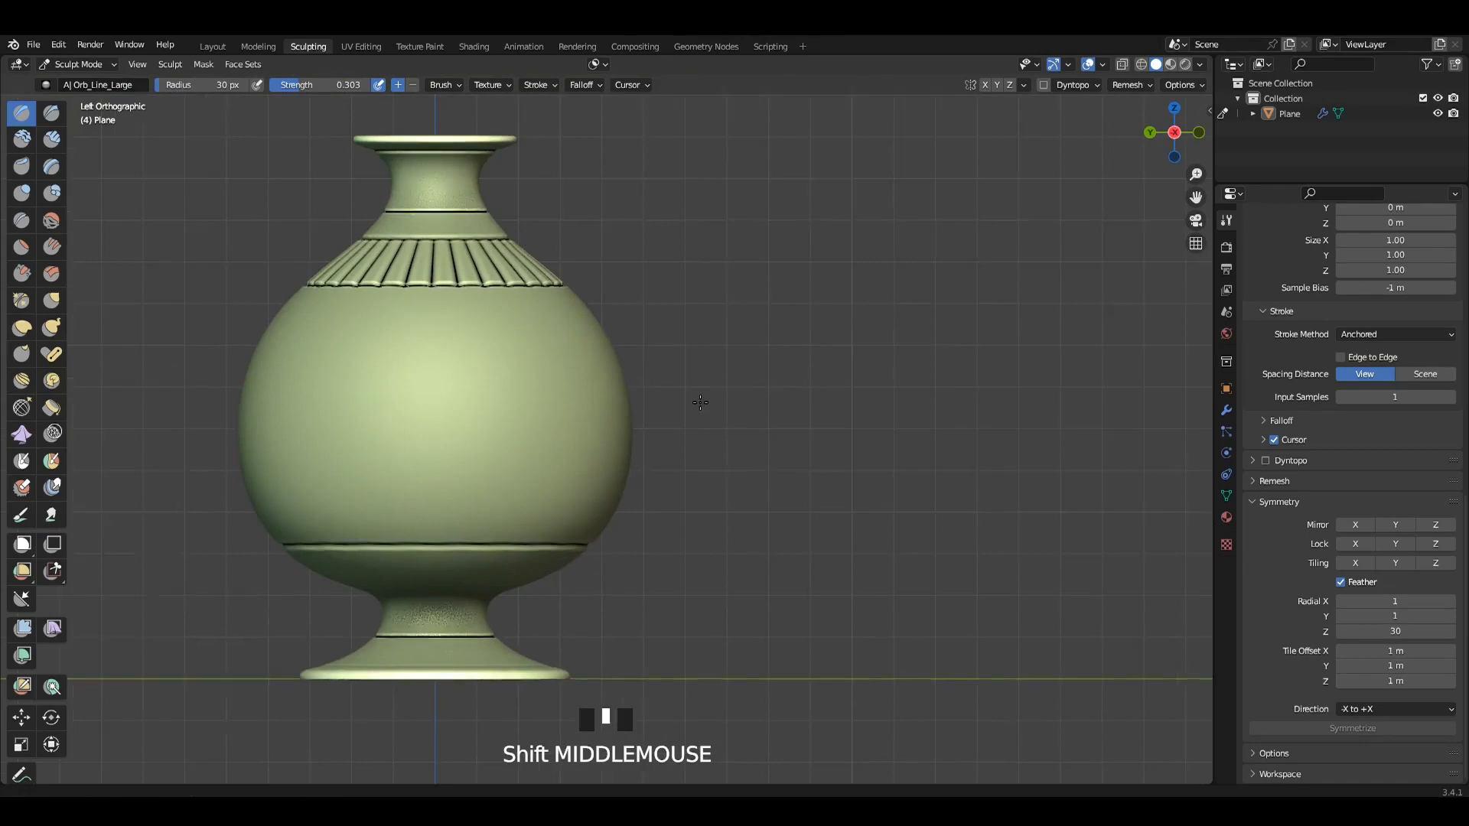
Step: Carve vertical flutes from the lower belly groove down to the stem groove using Draw Sharp Line strokes with radial Z symmetry 30
shift+middle_drag(485, 400, 724, 462)
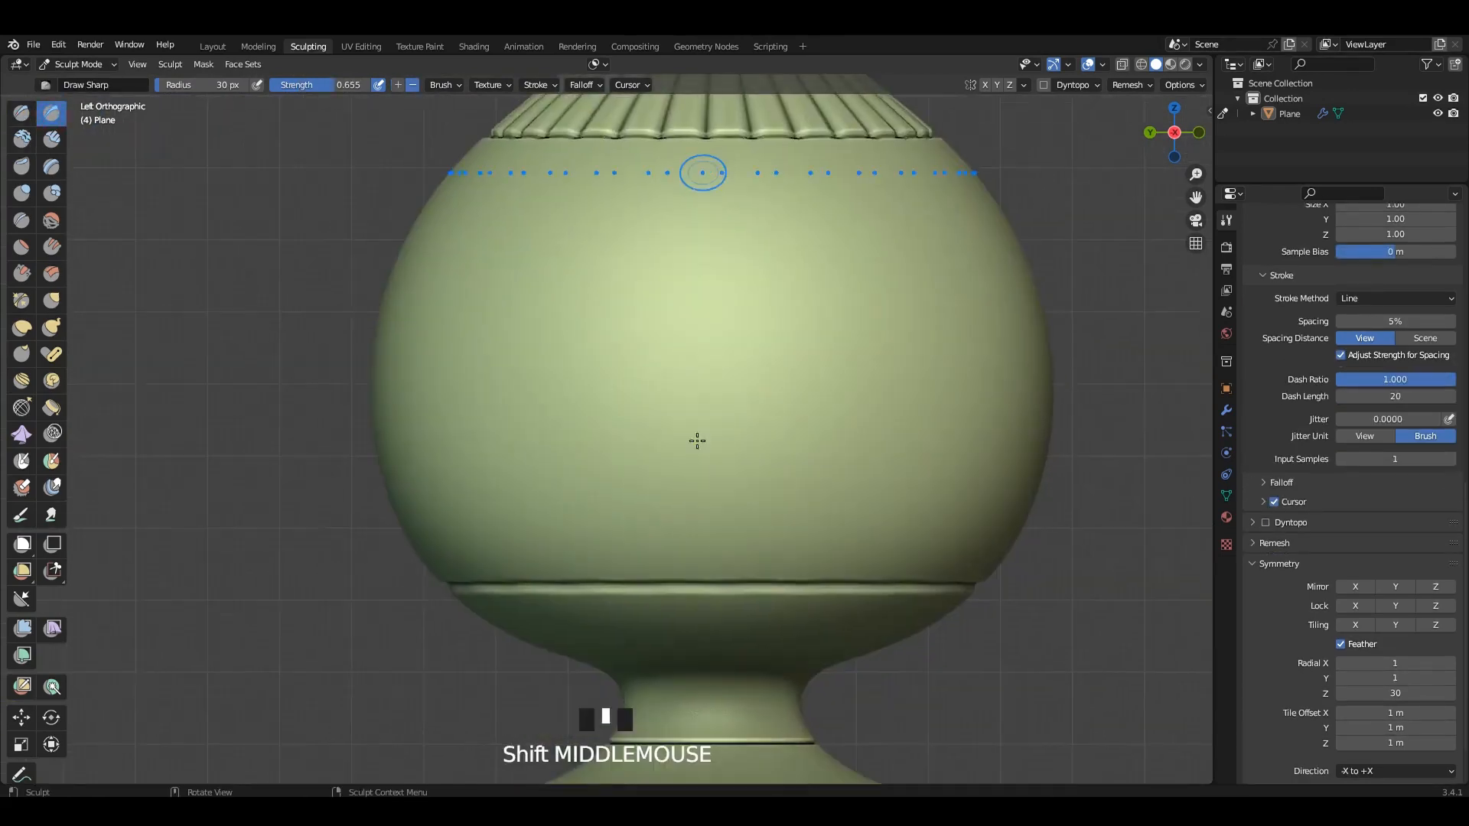
shift+middle_drag(695, 436, 693, 501)
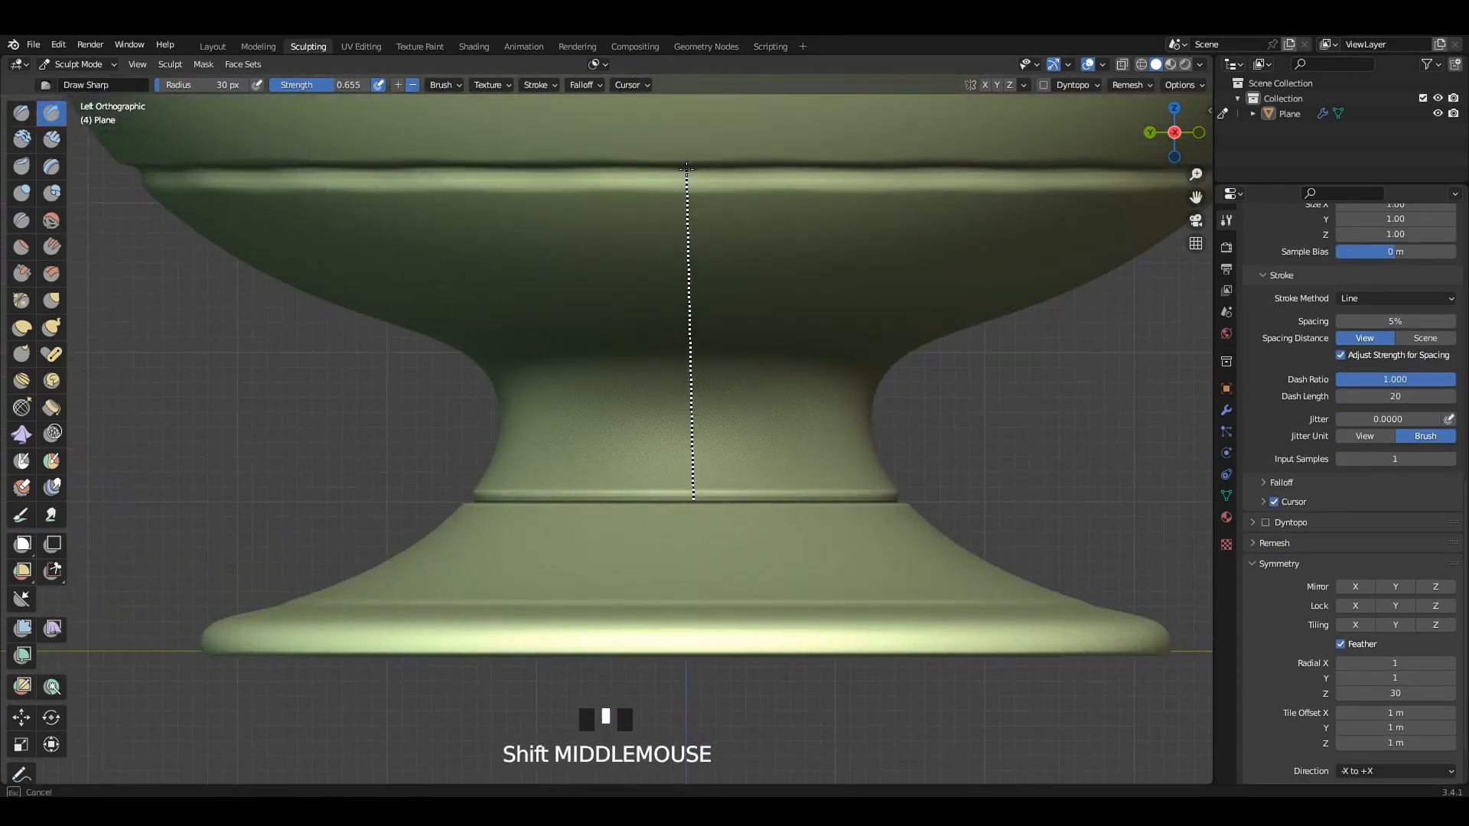
drag(689, 166, 689, 166)
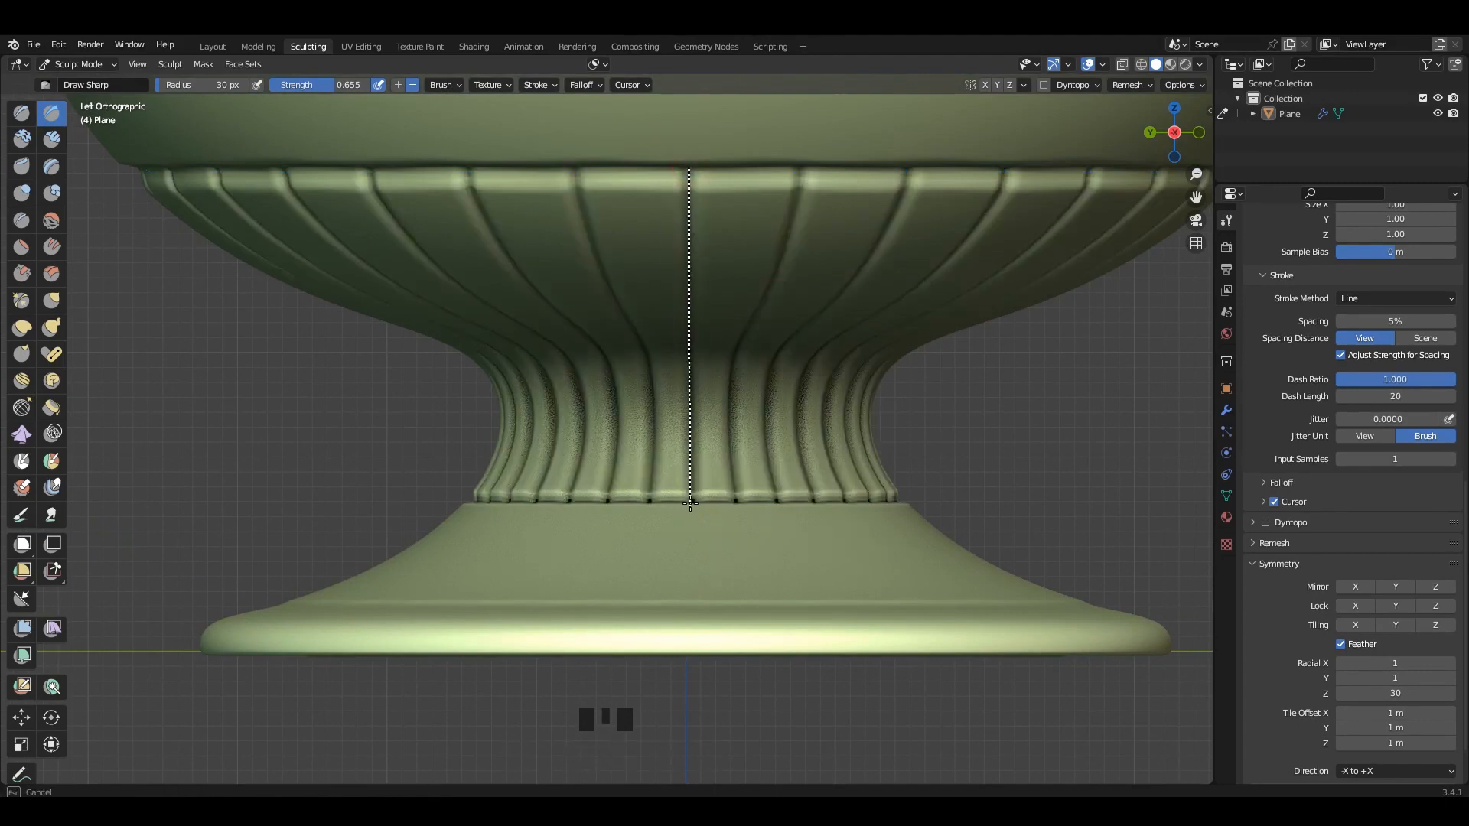
drag(693, 502, 693, 503)
scroll(693, 510, down, 9)
Step: Carve radial grooves and shorter lines between them across the foot's outer rim with Draw Sharp Line strokes at radial Z 30
shift+middle_drag(759, 281, 750, 459)
shift+middle_drag(691, 536, 680, 303)
scroll(679, 303, up, 4)
scroll(666, 295, up, 3)
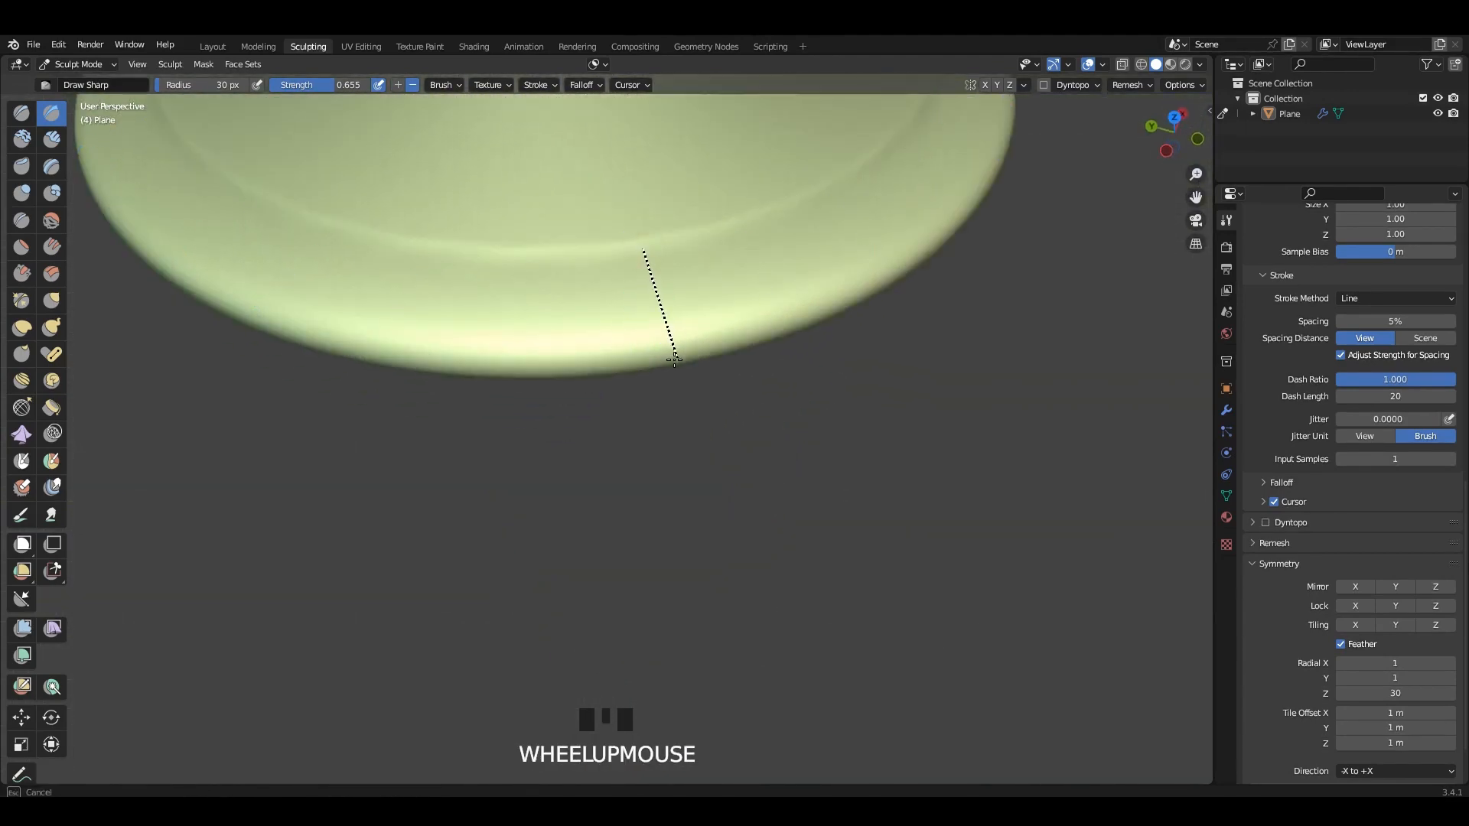
drag(666, 368, 599, 387)
scroll(599, 386, down, 4)
mouse_move(600, 386)
middle_down()
mouse_move(595, 304)
mouse_move(601, 367)
middle_up()
mouse_move(658, 253)
shift+middle_down()
mouse_move(642, 364)
mouse_move(641, 318)
shift+middle_up()
scroll(612, 329, up, 2)
shift+middle_drag(567, 344, 638, 389)
middle_drag(571, 362, 465, 393)
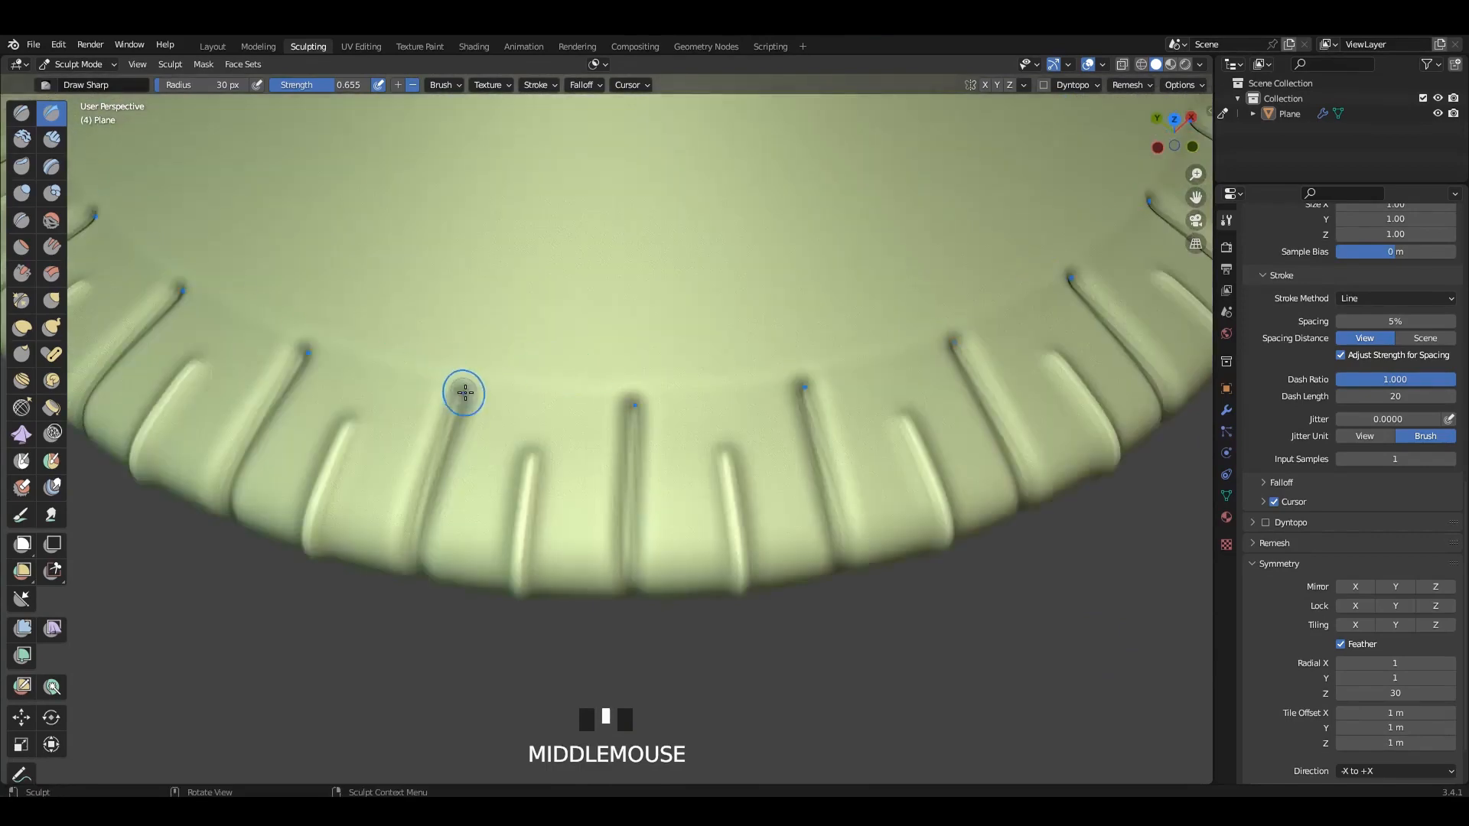
drag(629, 400, 630, 400)
scroll(709, 330, down, 5)
middle_drag(709, 330, 693, 337)
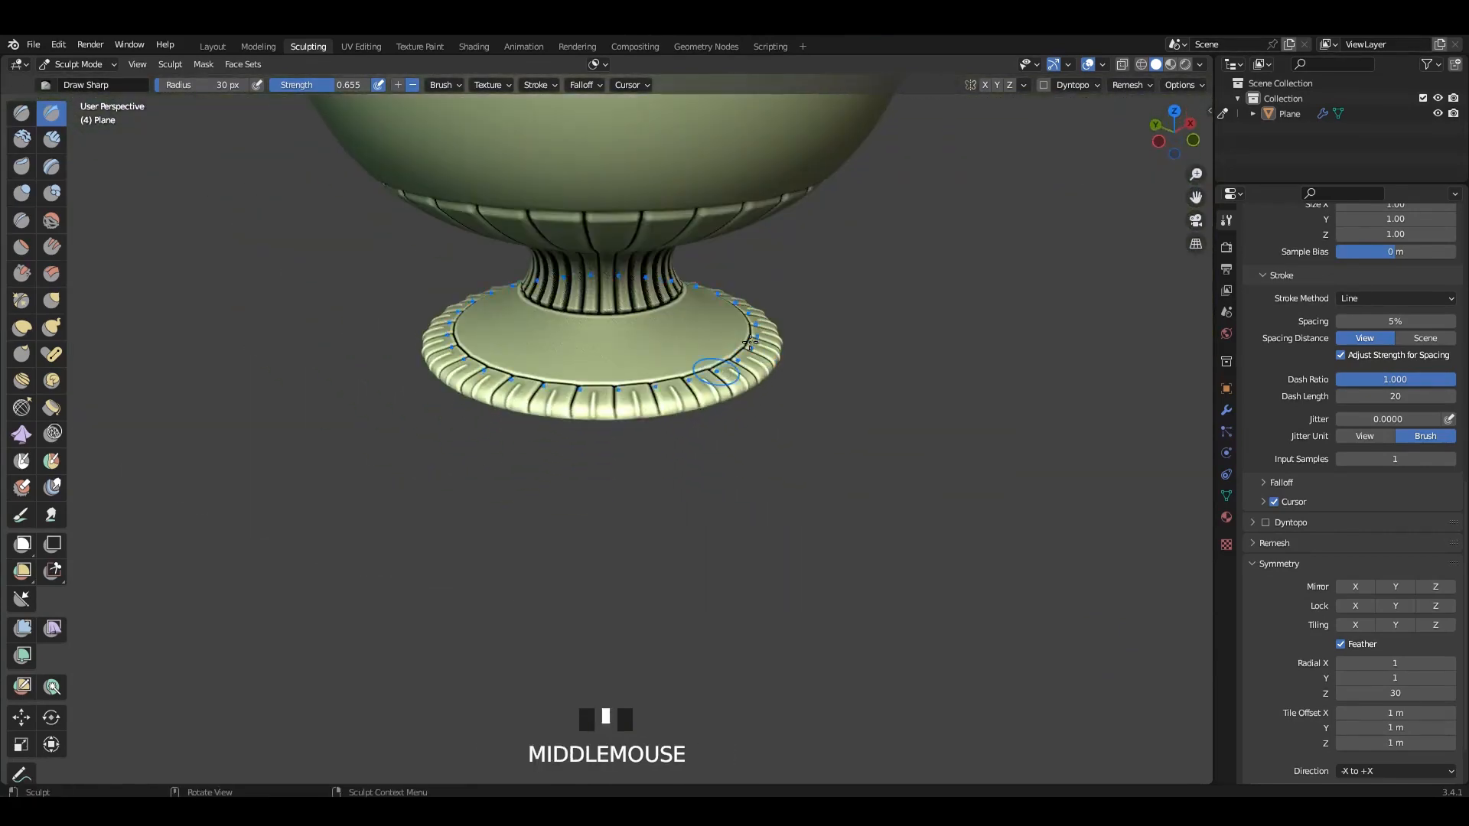
Step: Switch to the Draw tool and select its plain SculptDraw brush
scroll(688, 334, up, 2)
click(21, 113)
scroll(1295, 261, up, 10)
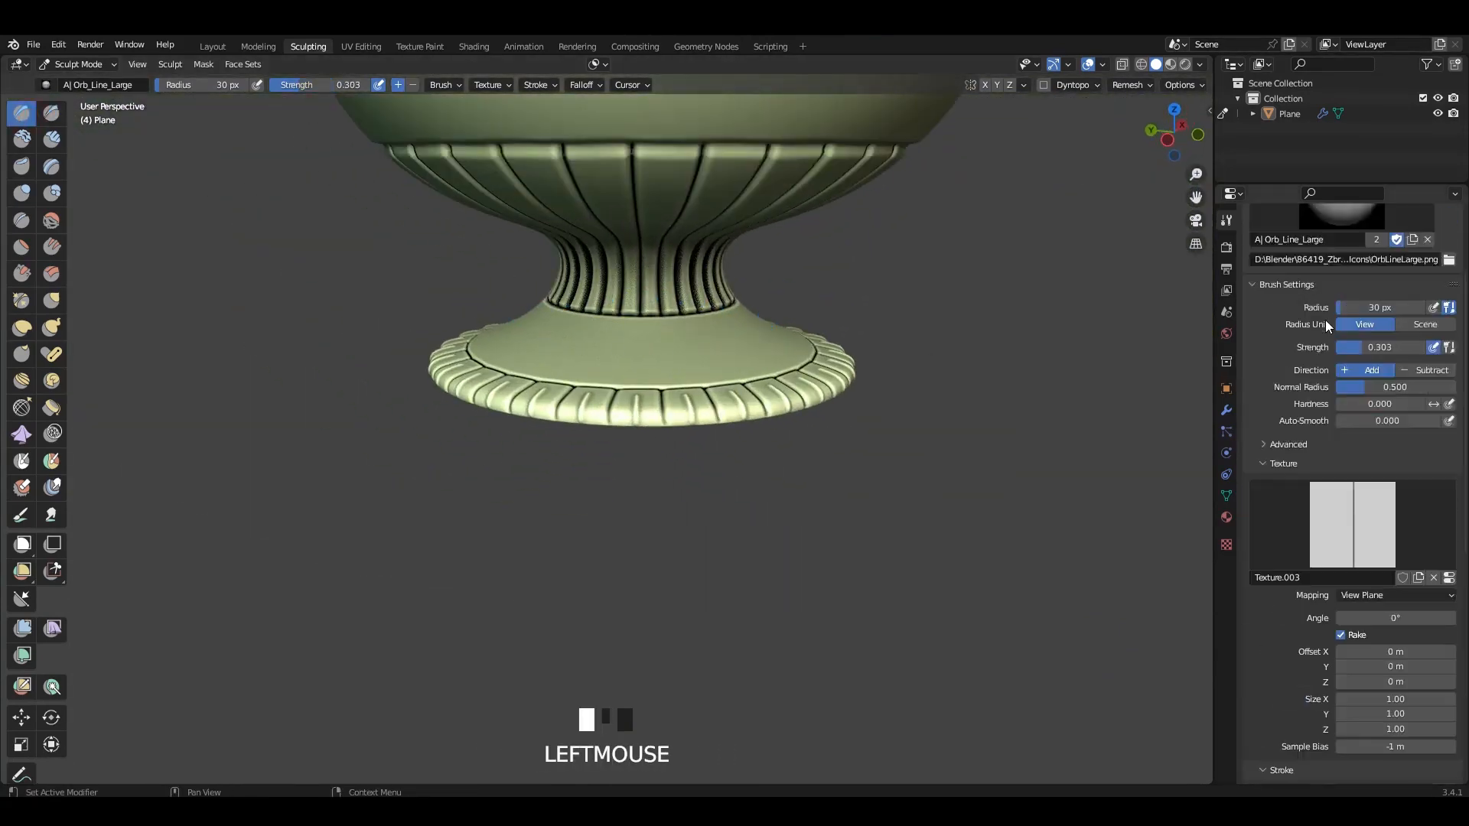
click(1341, 310)
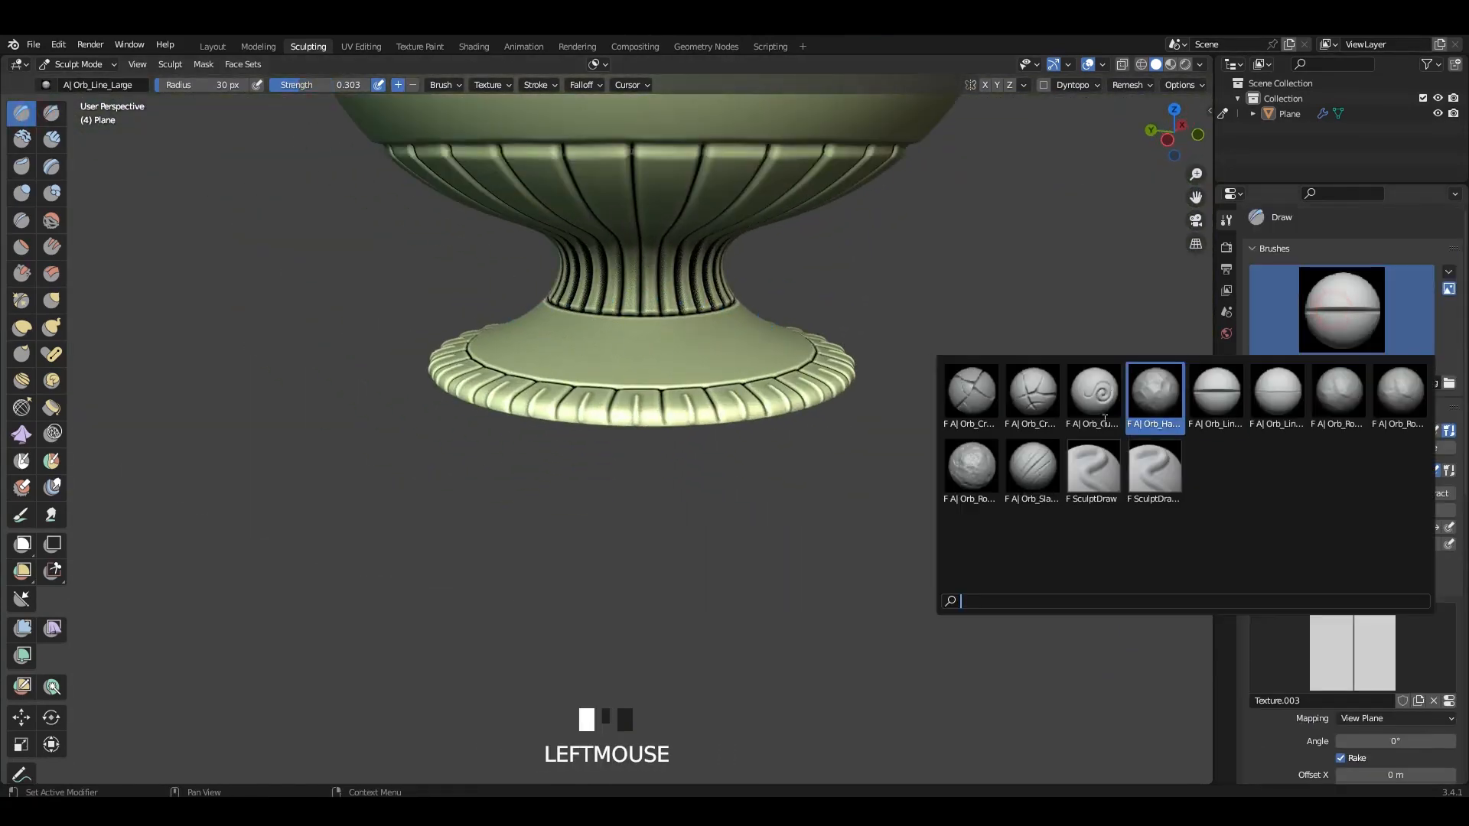
click(1112, 472)
scroll(1301, 498, down, 4)
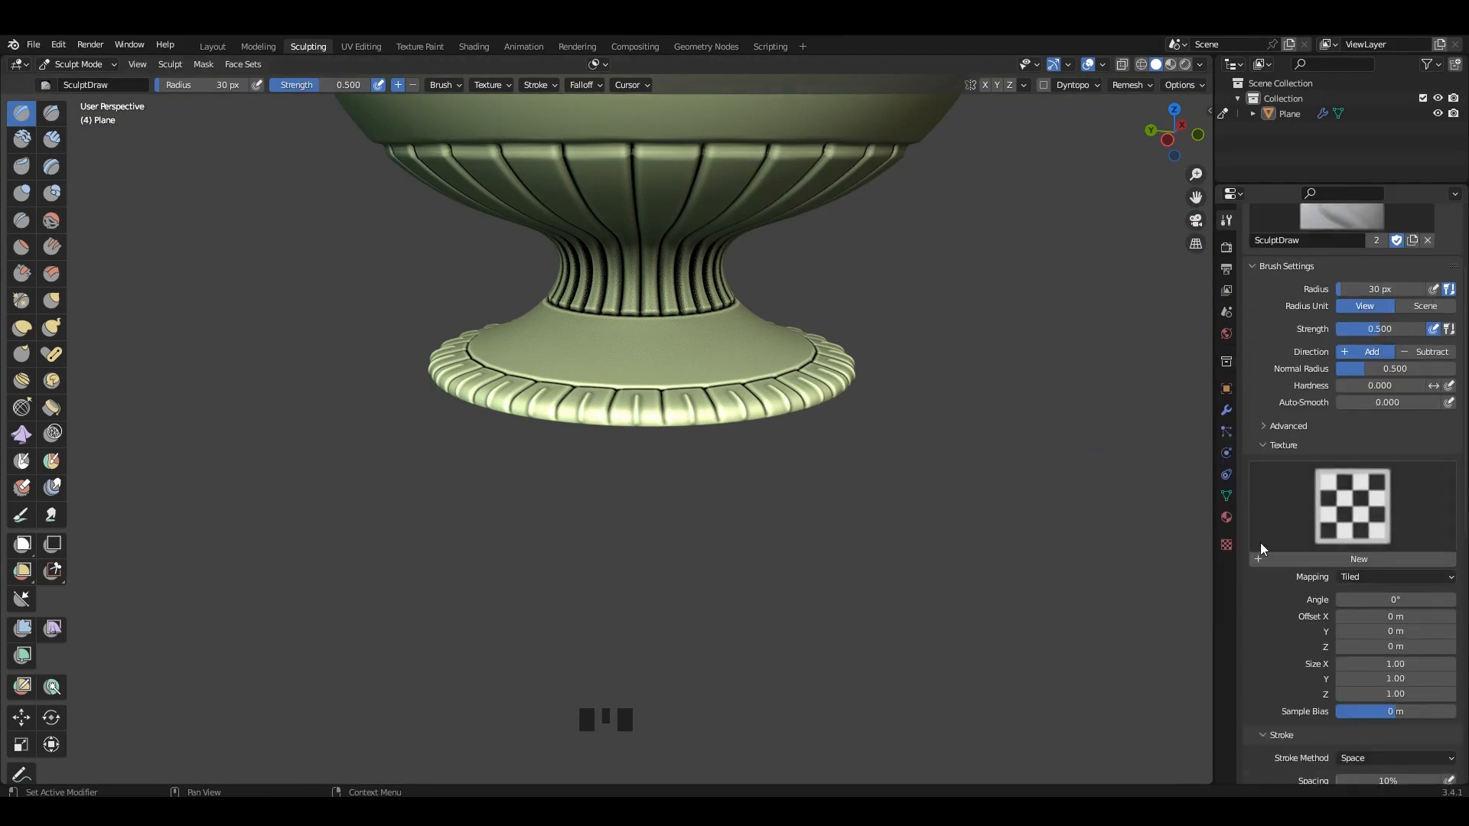
Step: Create a new brush texture and load the ornament image 11.jpg into it
click(1227, 545)
click(1347, 268)
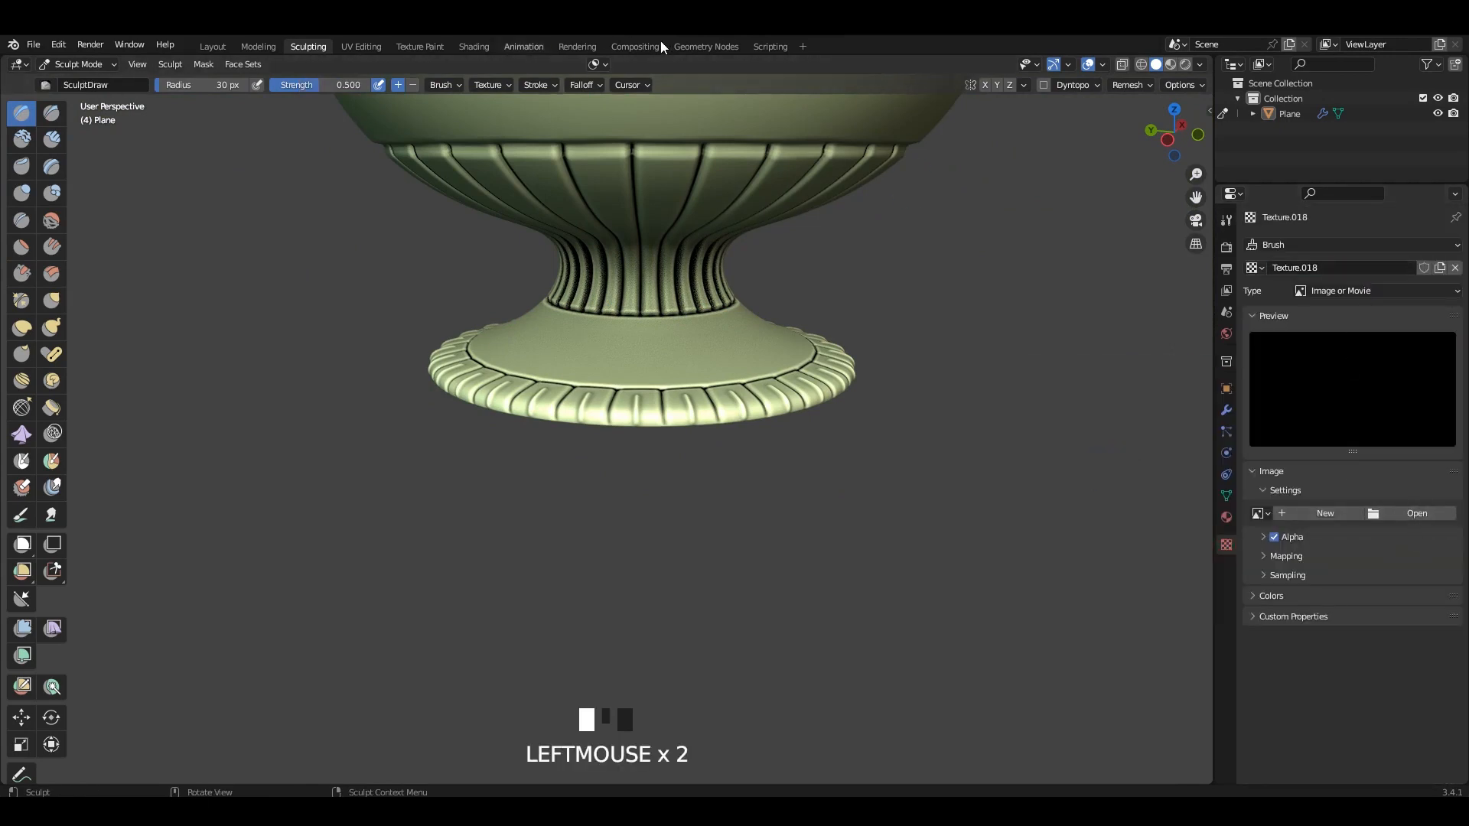
scroll(659, 203, down, 3)
alt+middle_drag(659, 203, 762, 397)
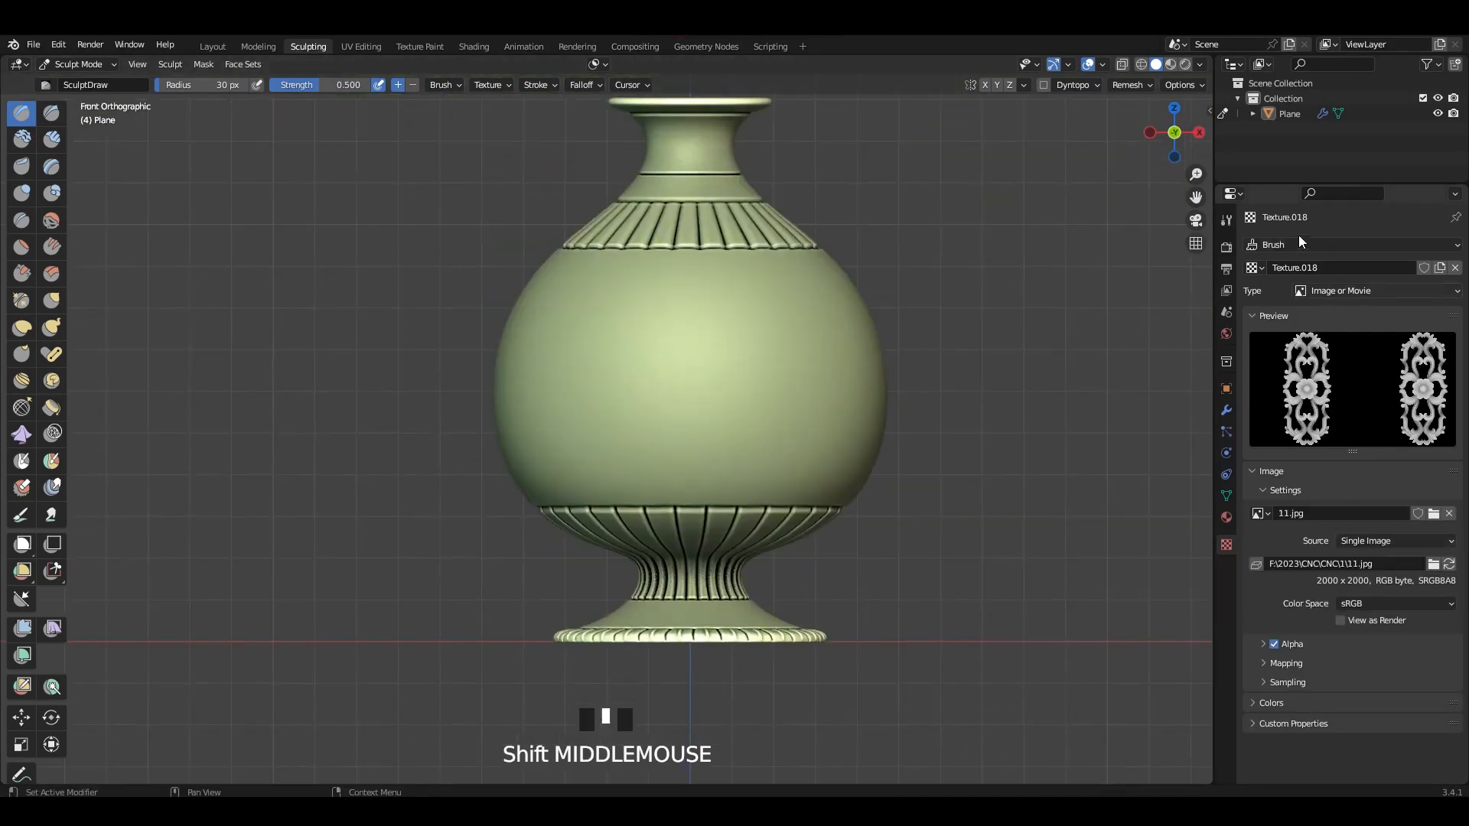
Step: Set the SculptDraw brush texture's mapping to Stencil
click(1227, 220)
scroll(1346, 459, up, 5)
scroll(1347, 459, down, 4)
click(1364, 424)
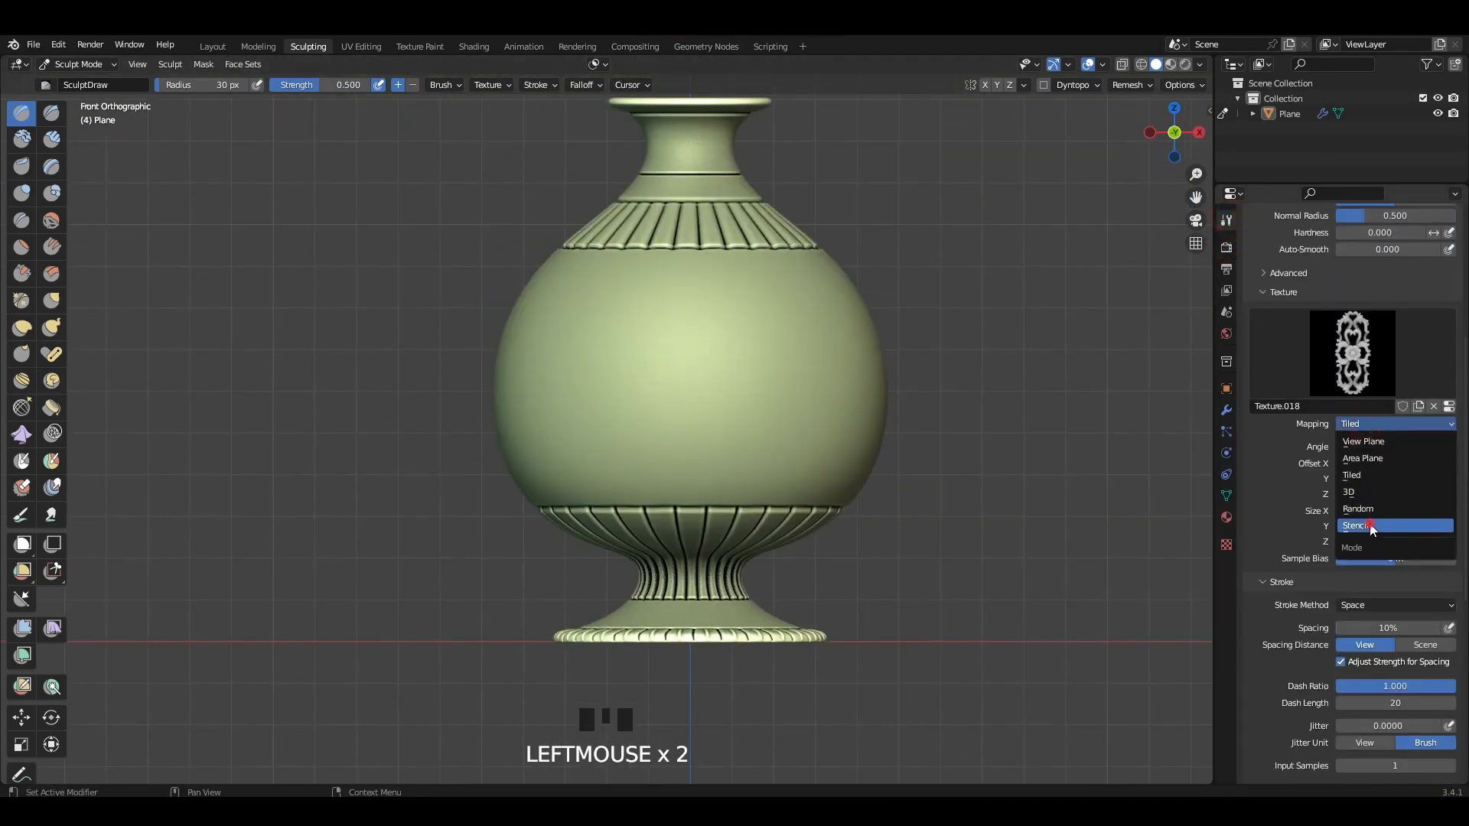
click(1371, 526)
Step: Fit the ornament stencil over the middle of the vase's belly and set the radial Z symmetry to 12
right_drag(253, 590, 845, 332)
scroll(1330, 615, down, 12)
key(Return)
scroll(742, 328, up, 2)
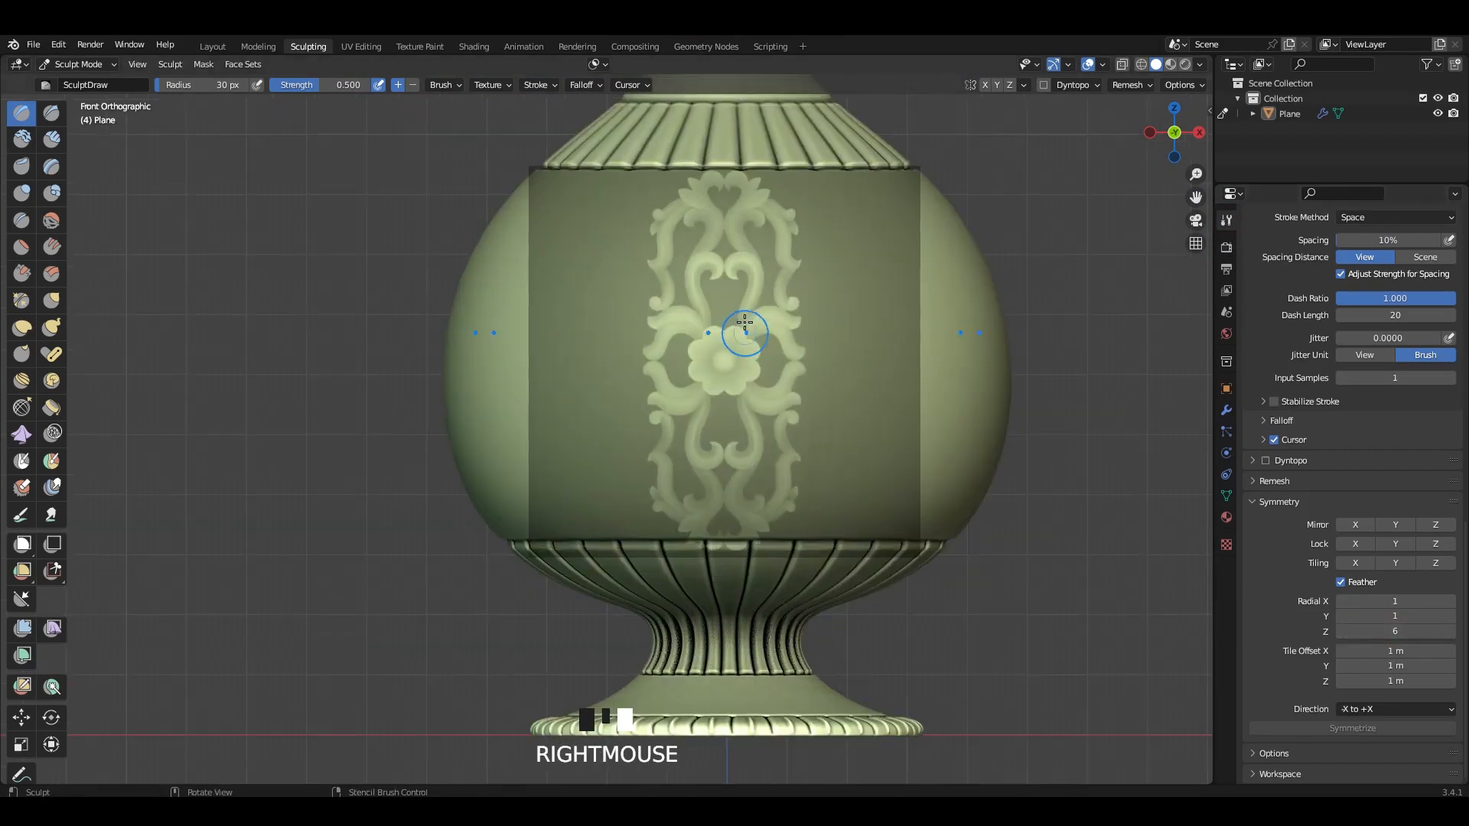
right_drag(744, 317, 755, 307)
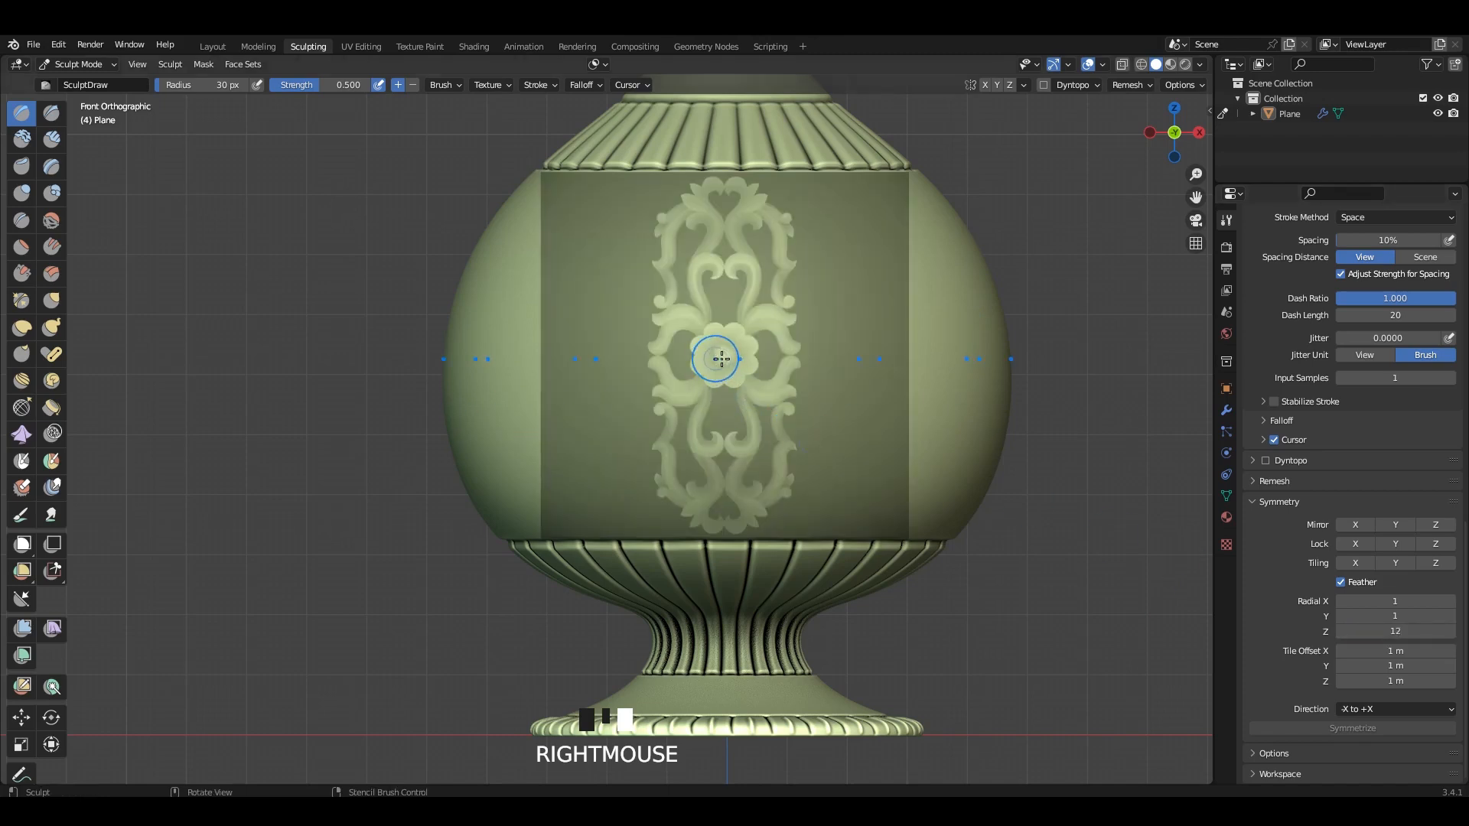
Step: Test a stencil stroke on the belly, undo it, and set the brush's stroke method to Anchored
drag(724, 358, 799, 498)
key(ctrl+z)
key(e)
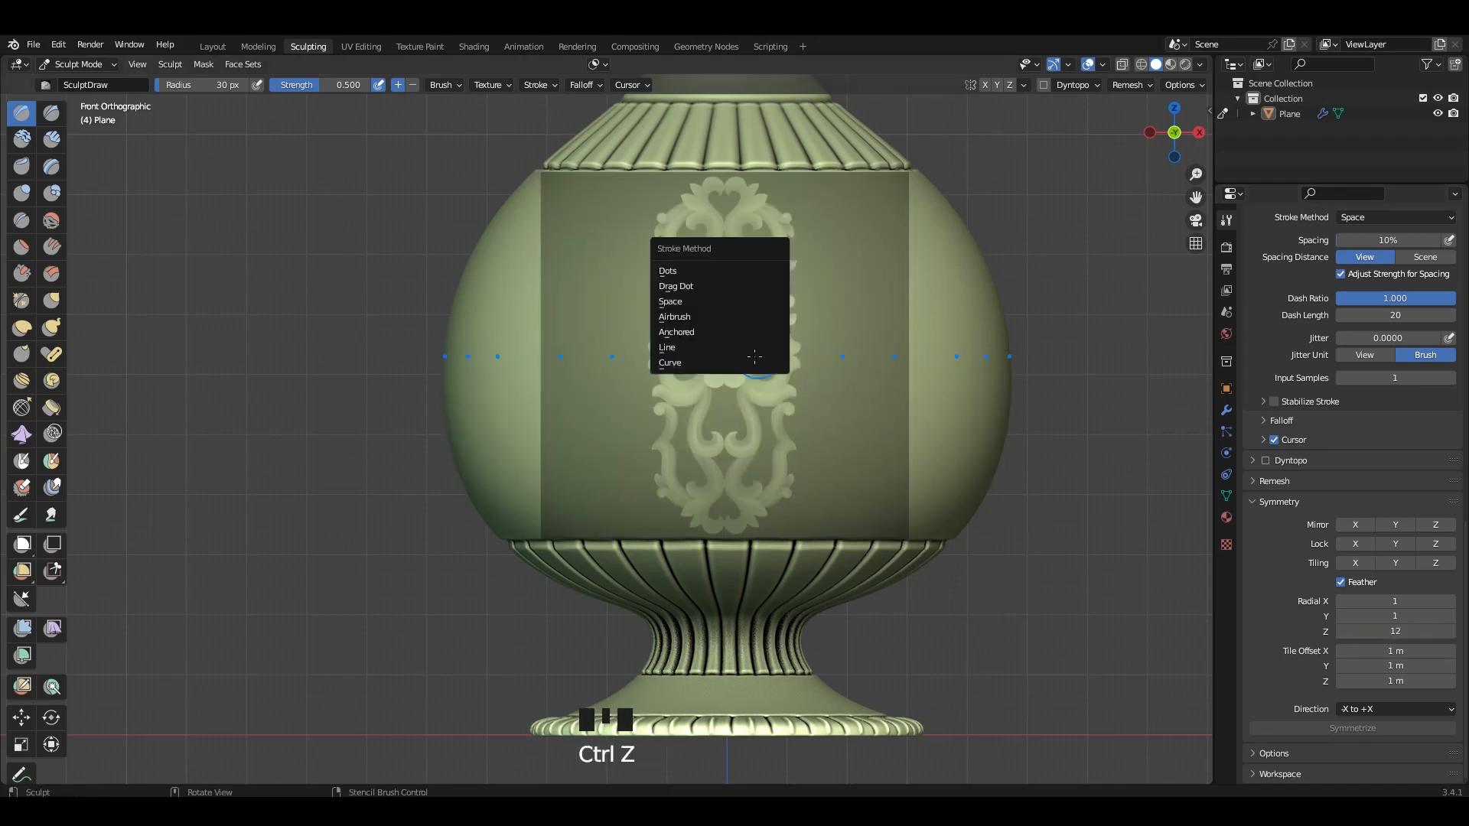
click(701, 327)
Step: Try stamping the ornament stencil around the belly with an anchored stroke, and undo it
mouse_move(723, 355)
mouse_down()
mouse_move(857, 570)
mouse_move(821, 404)
mouse_up()
mouse_move(821, 404)
right_down()
mouse_move(1073, 459)
mouse_move(541, 374)
mouse_move(652, 381)
right_up()
scroll(823, 323, up, 3)
key(ctrl+z)
Step: Give the brush a new image texture using the lotus image unnamed.jpg
click(1229, 519)
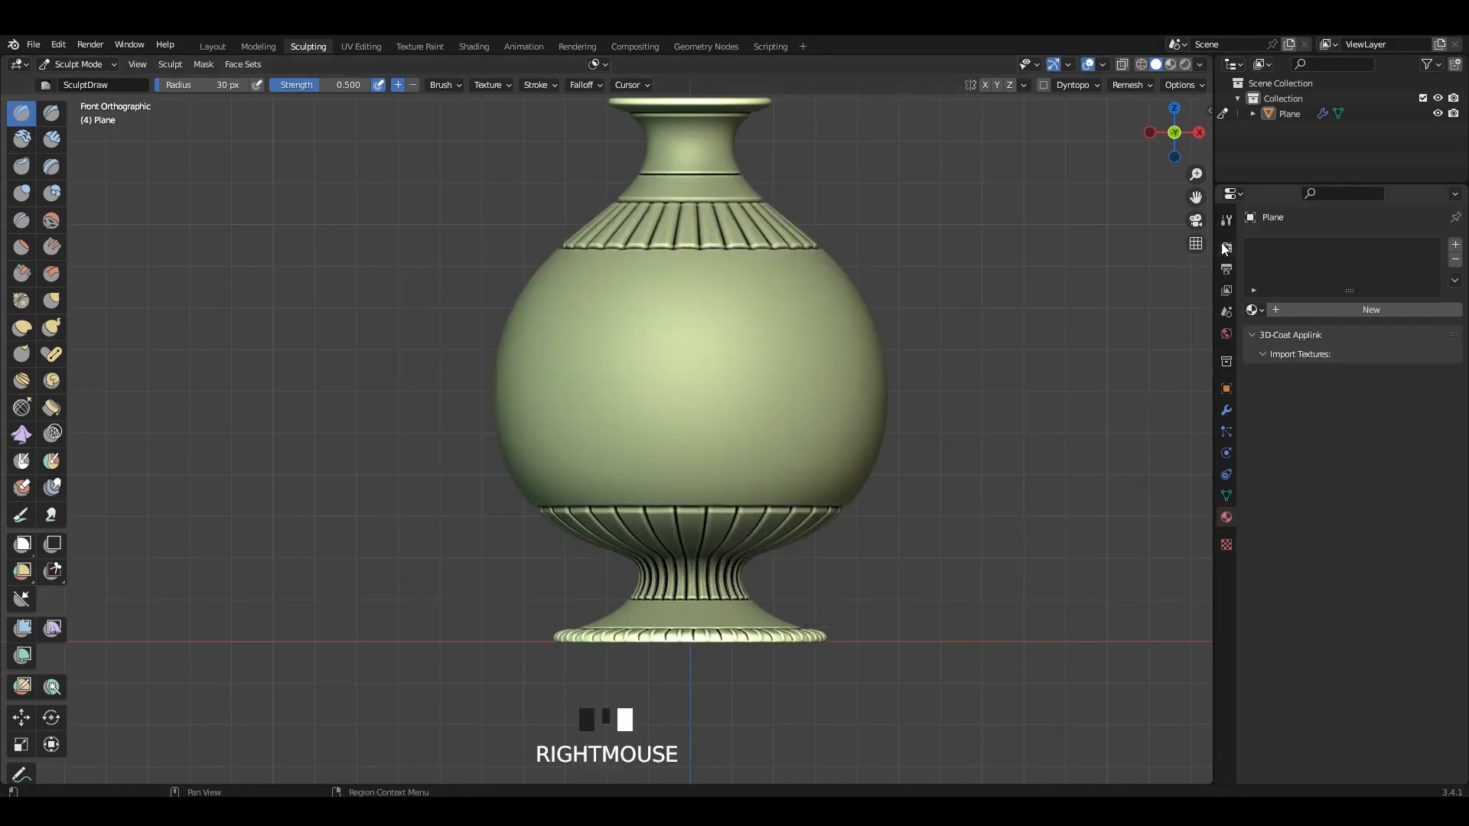
click(1227, 221)
click(1227, 545)
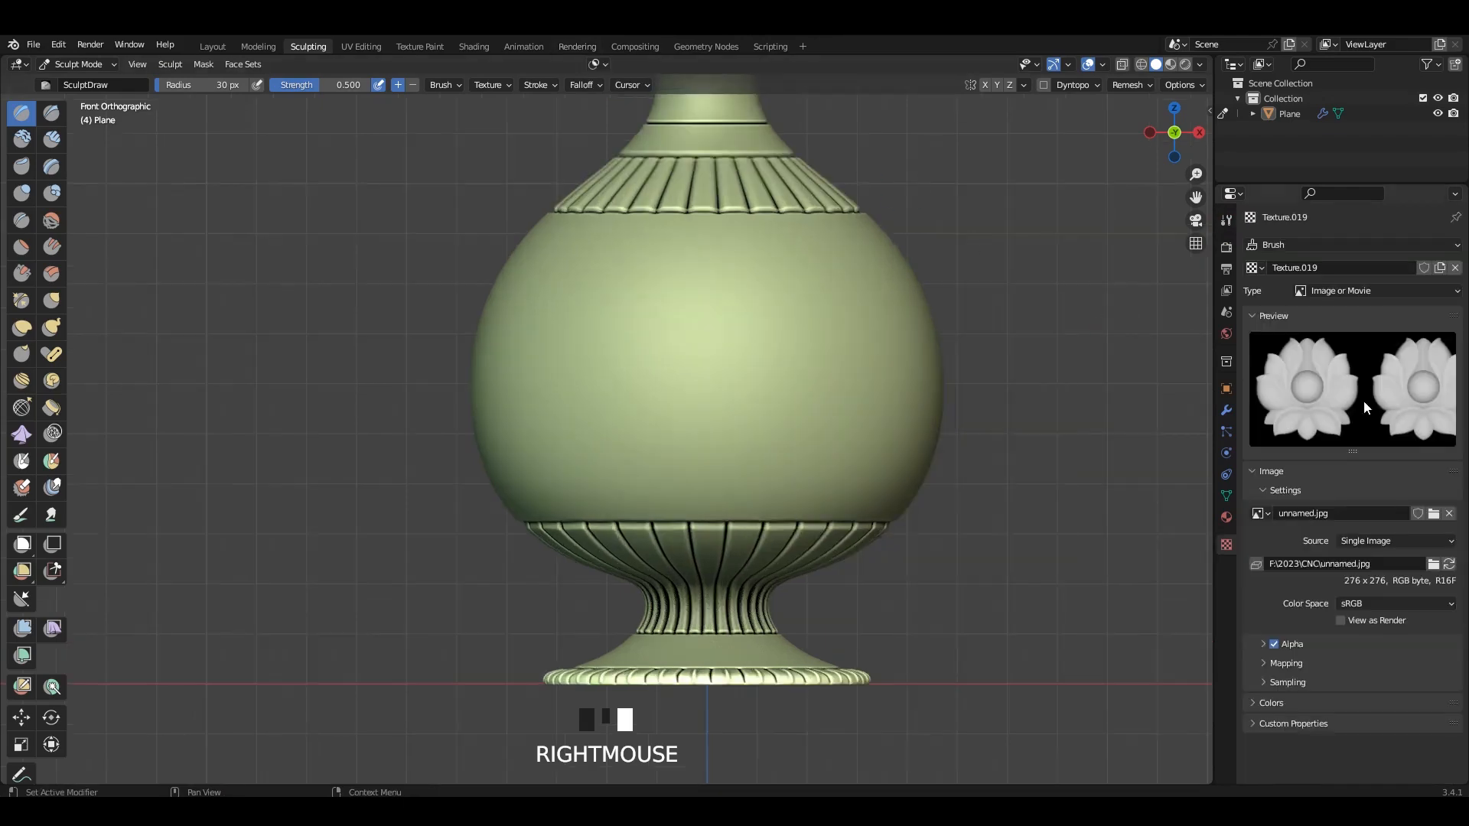
Step: Fit the lotus stencil to the foot's smooth upper slope and stamp it around the foot with radial Z symmetry 12
right_drag(839, 490, 674, 329)
right_drag(716, 311, 669, 611)
middle_drag(692, 348, 712, 604)
scroll(735, 462, down, 8)
right_drag(739, 526, 740, 338)
middle_drag(741, 338, 731, 371)
mouse_move(754, 355)
shift+middle_down()
mouse_move(726, 335)
mouse_move(751, 337)
shift+middle_up()
mouse_move(750, 337)
right_down()
mouse_move(682, 341)
mouse_move(735, 337)
mouse_move(682, 368)
right_up()
drag(1213, 228, 1212, 227)
click(1226, 221)
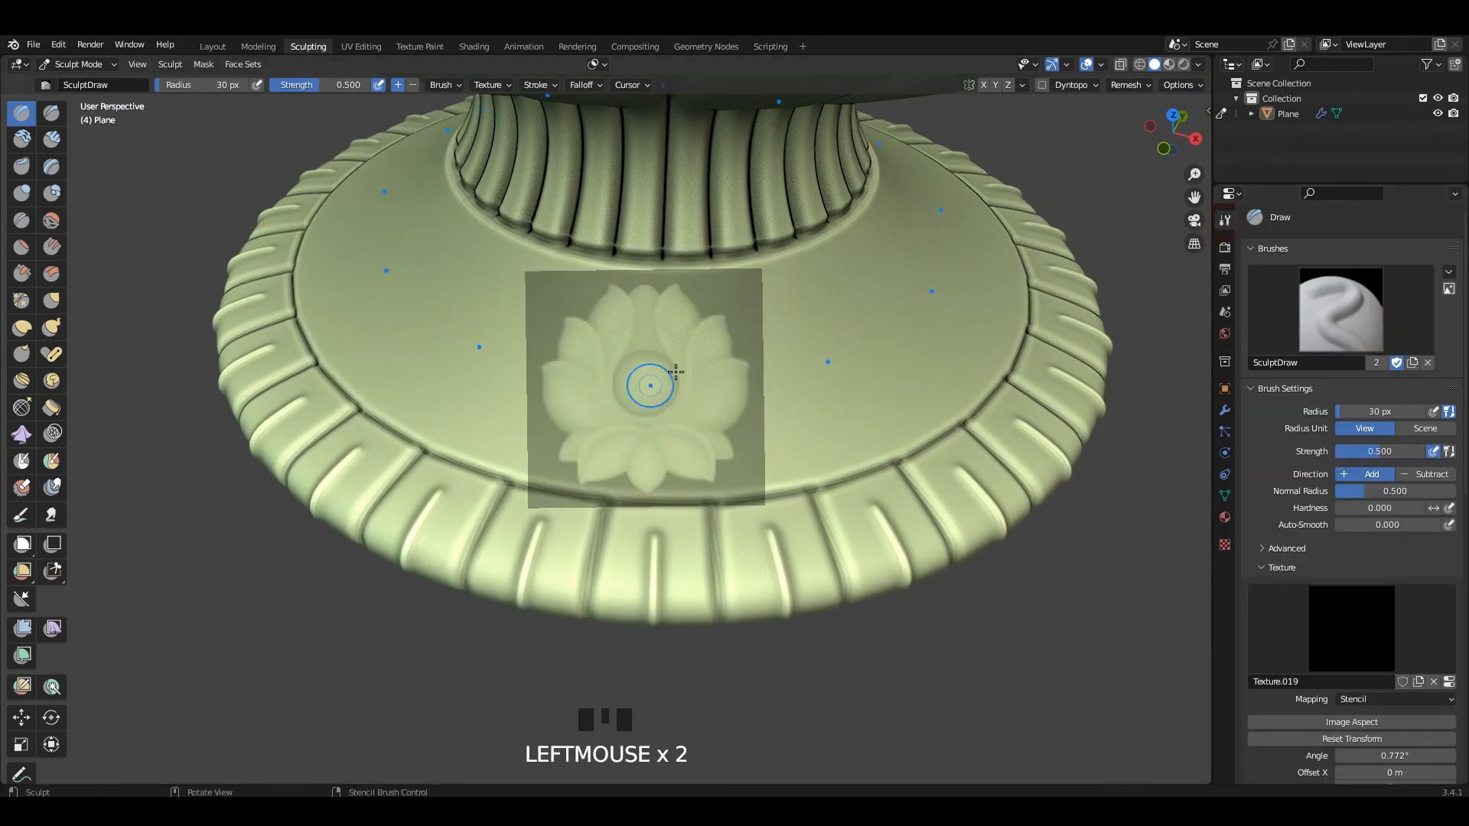
mouse_move(645, 386)
mouse_down()
mouse_move(697, 451)
mouse_move(839, 513)
mouse_up()
Step: Carve twelve vertical grooves down the belly from the shoulder band to the lower groove with a Draw Sharp Line stroke
middle_drag(668, 369, 705, 295)
scroll(705, 296, down, 3)
scroll(705, 229, up, 4)
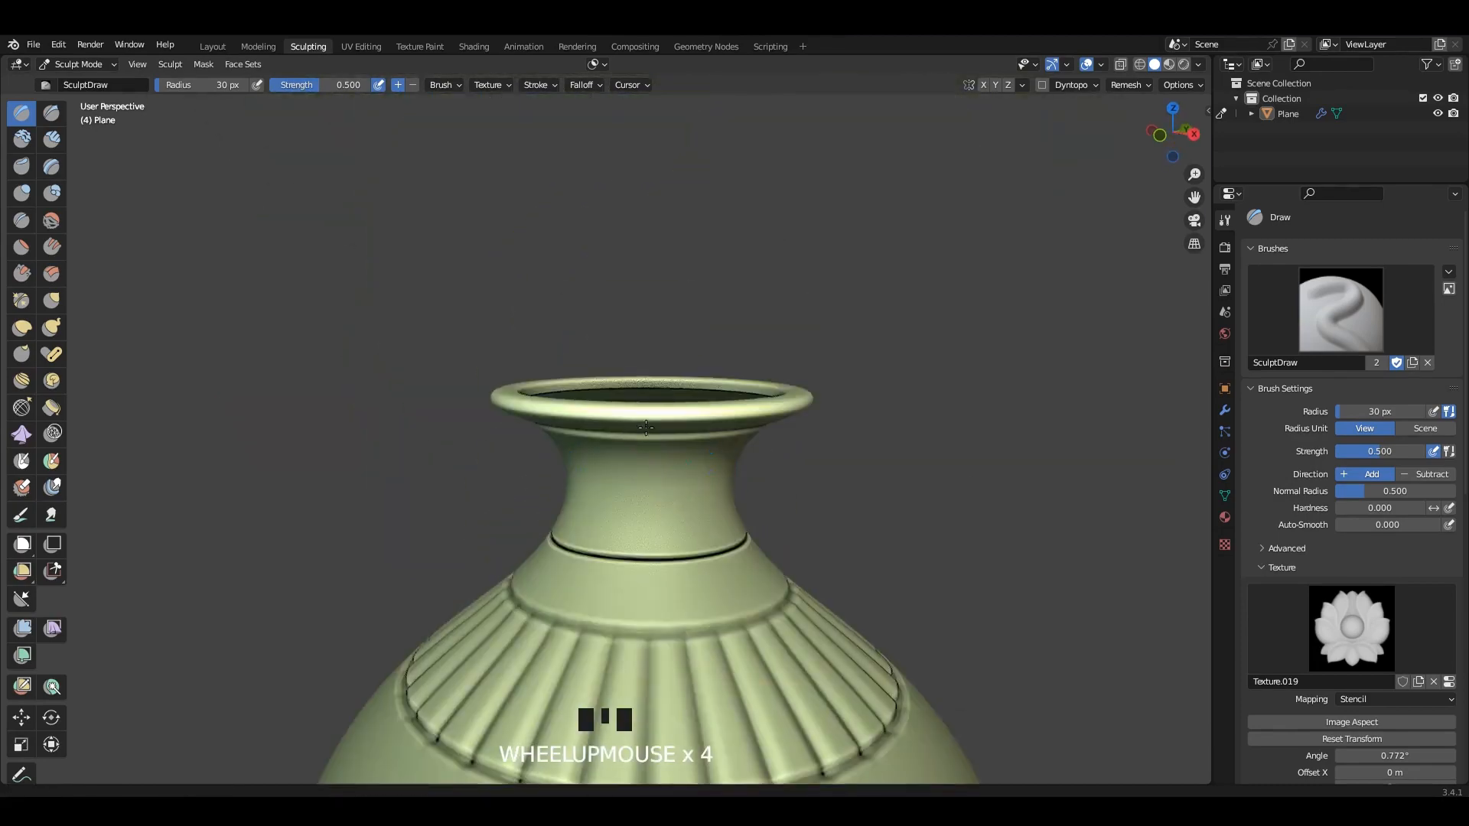
scroll(688, 230, up, 2)
click(54, 119)
scroll(719, 446, up, 2)
scroll(720, 451, down, 7)
shift+middle_drag(665, 520, 702, 296)
key(KP_1)
scroll(663, 371, up, 2)
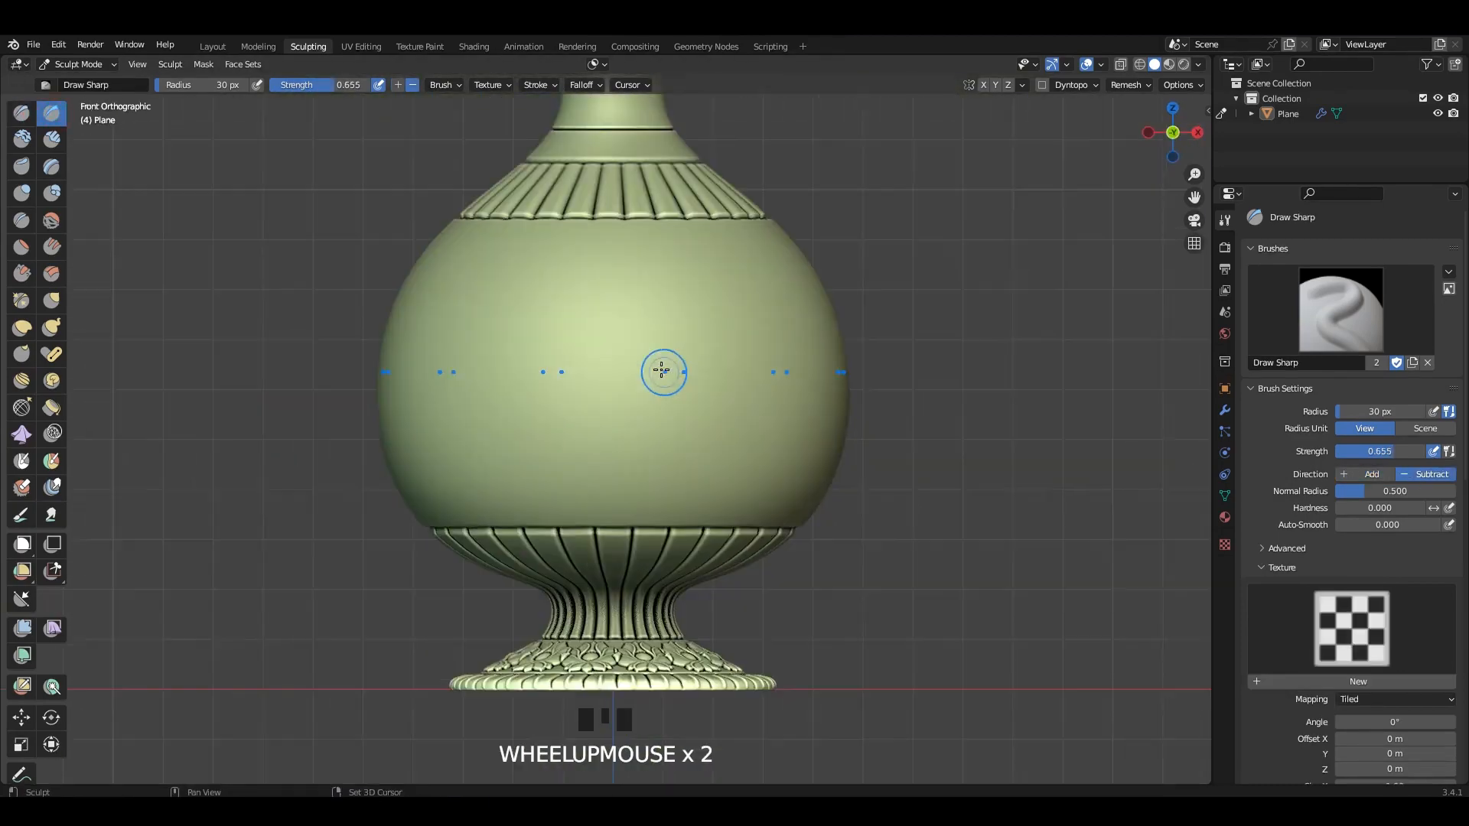
scroll(650, 348, up, 2)
shift+middle_drag(663, 370, 672, 383)
scroll(656, 314, down, 1)
shift+middle_drag(657, 315, 663, 341)
shift+middle_drag(597, 505, 586, 473)
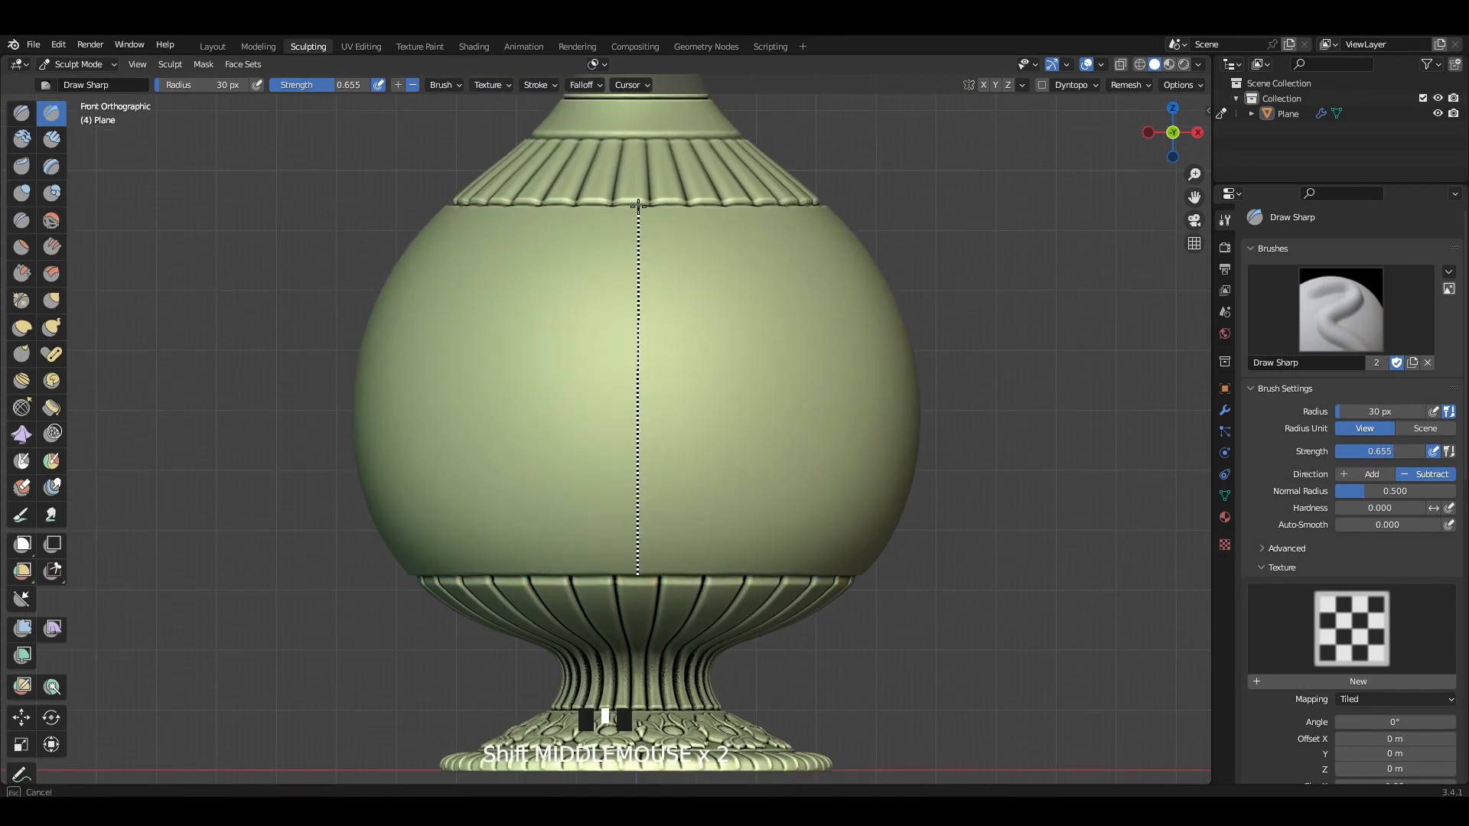
drag(637, 208, 635, 205)
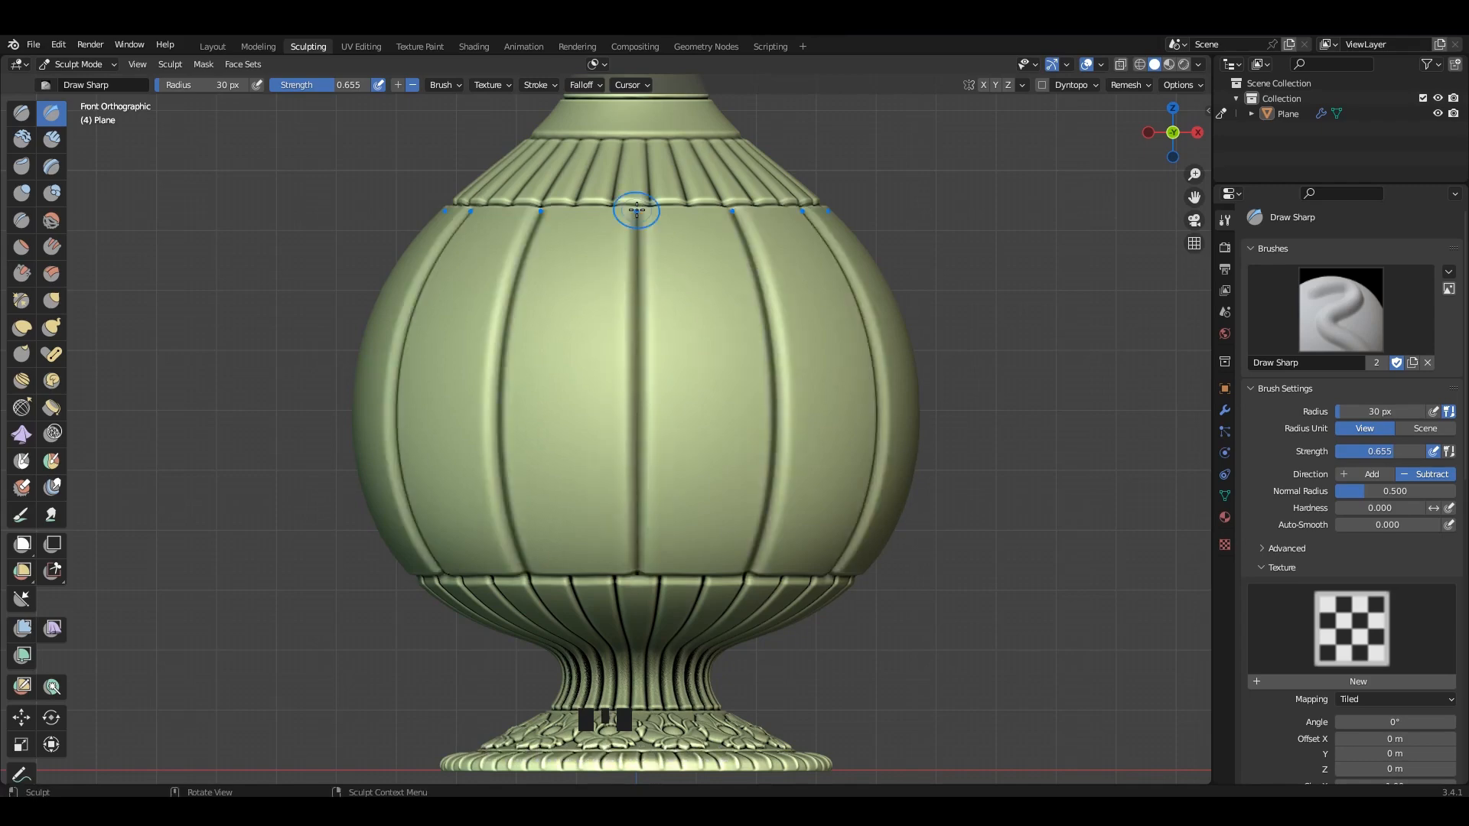
scroll(643, 230, down, 4)
scroll(723, 329, up, 3)
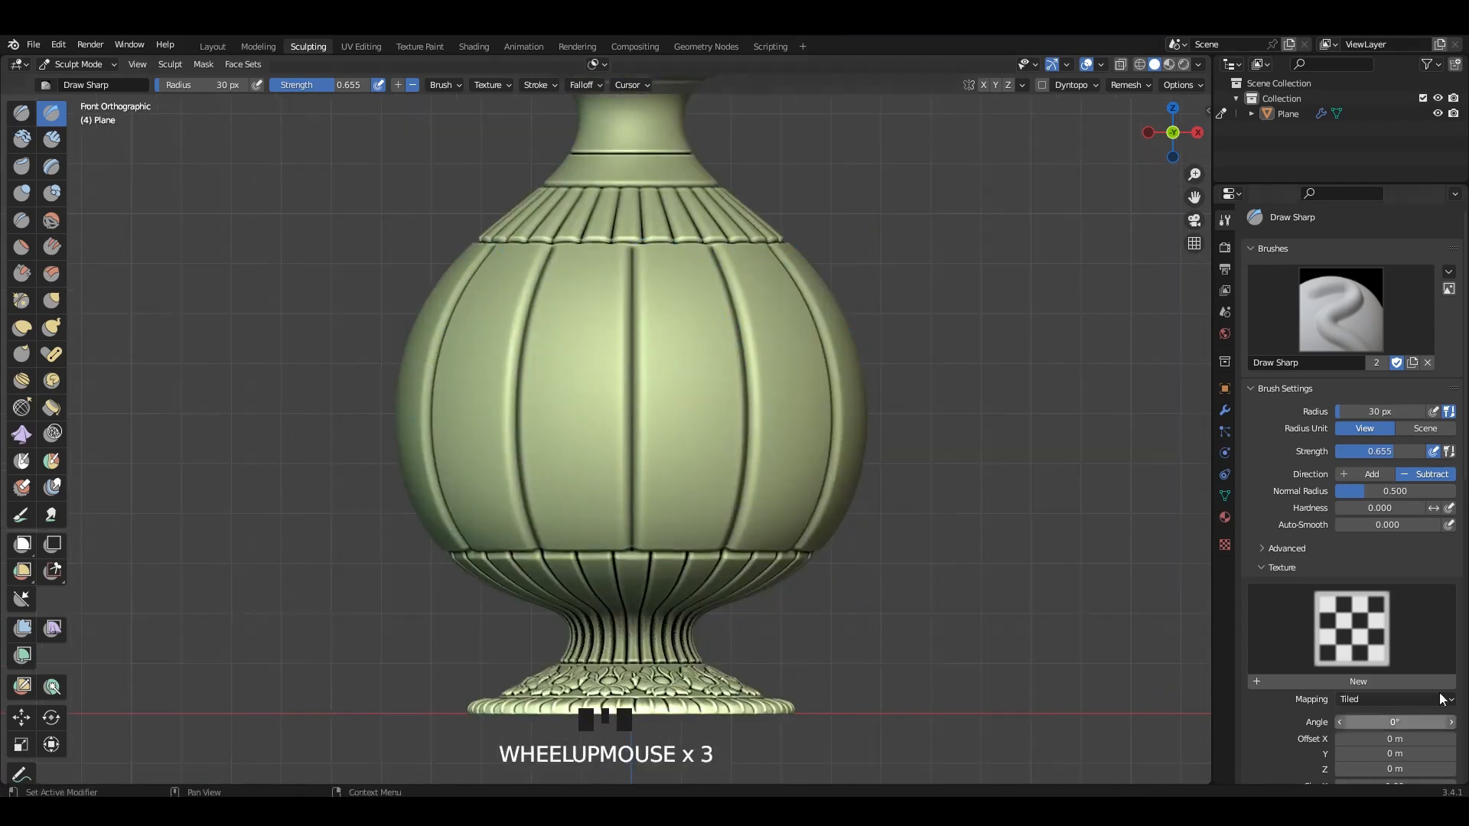
Step: Undo the twelve belly grooves and set the radial Z symmetry to 30
key(ctrl+z)
scroll(1362, 459, down, 15)
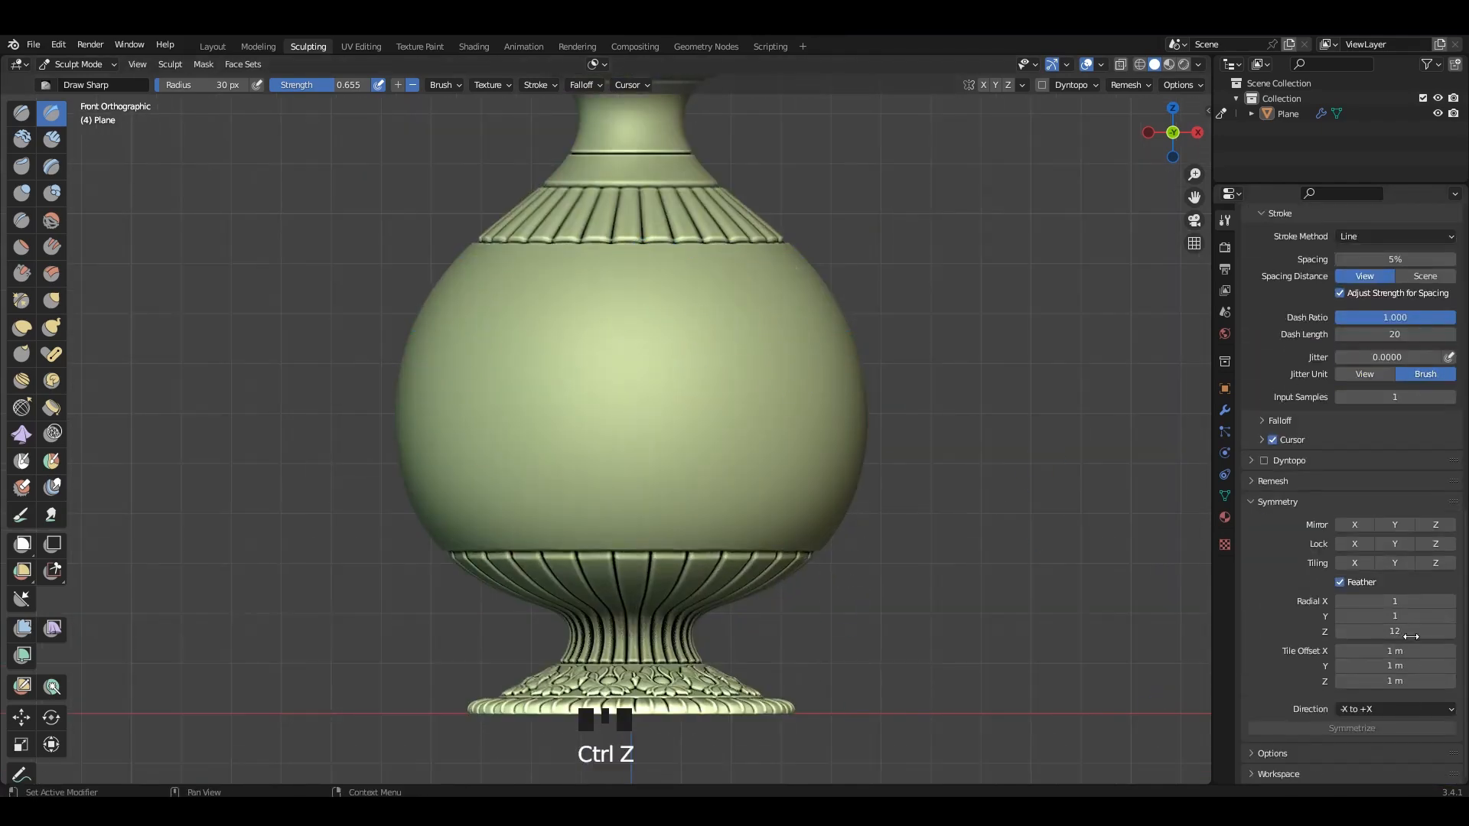
scroll(630, 259, up, 2)
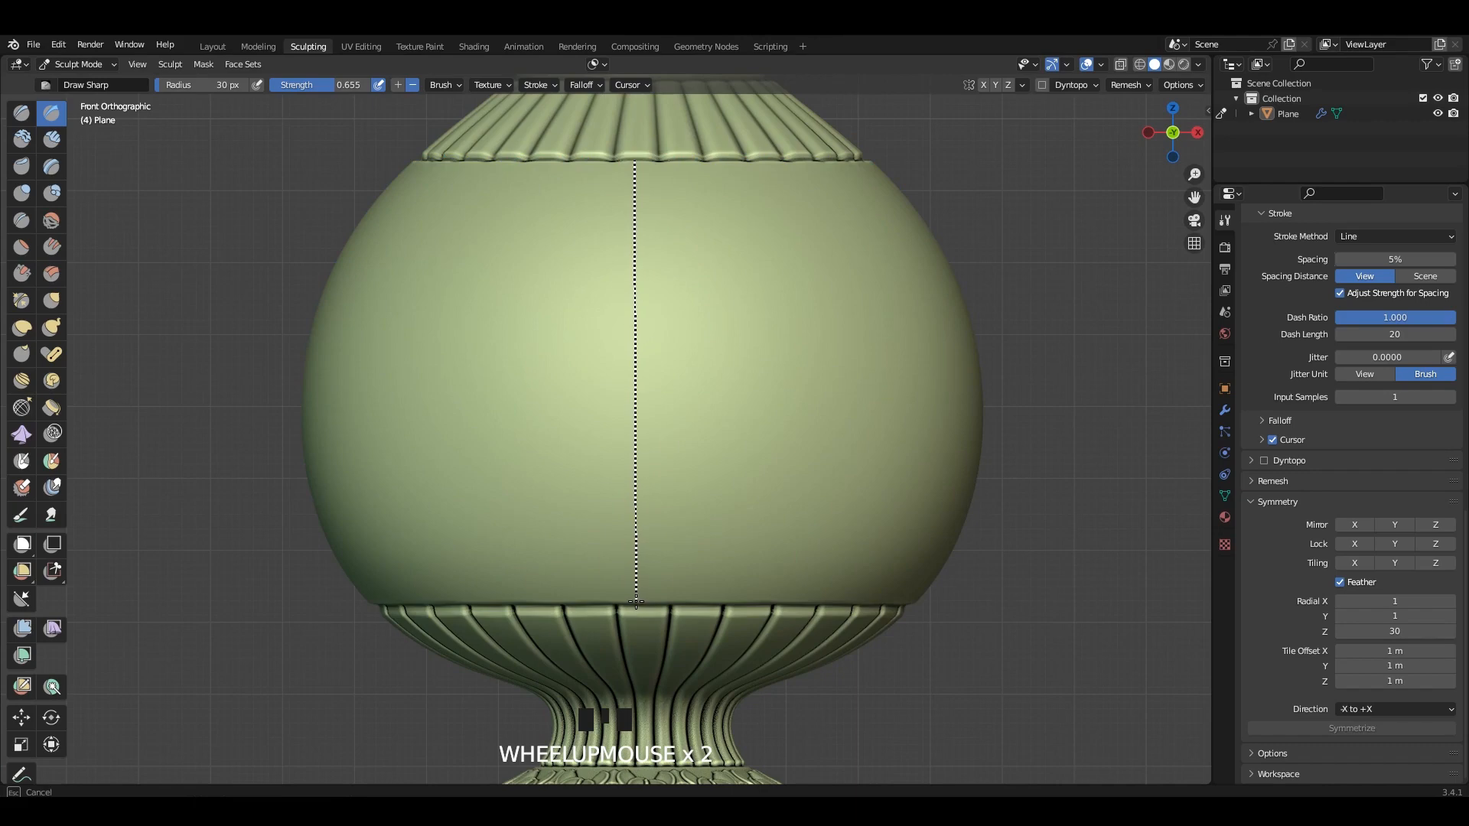
Step: Try carving dense vertical grooves around the belly with Draw Sharp at radial Z 30, and undo them together with the foot's lotus ornaments
drag(636, 597, 636, 599)
shift+middle_drag(687, 494, 650, 641)
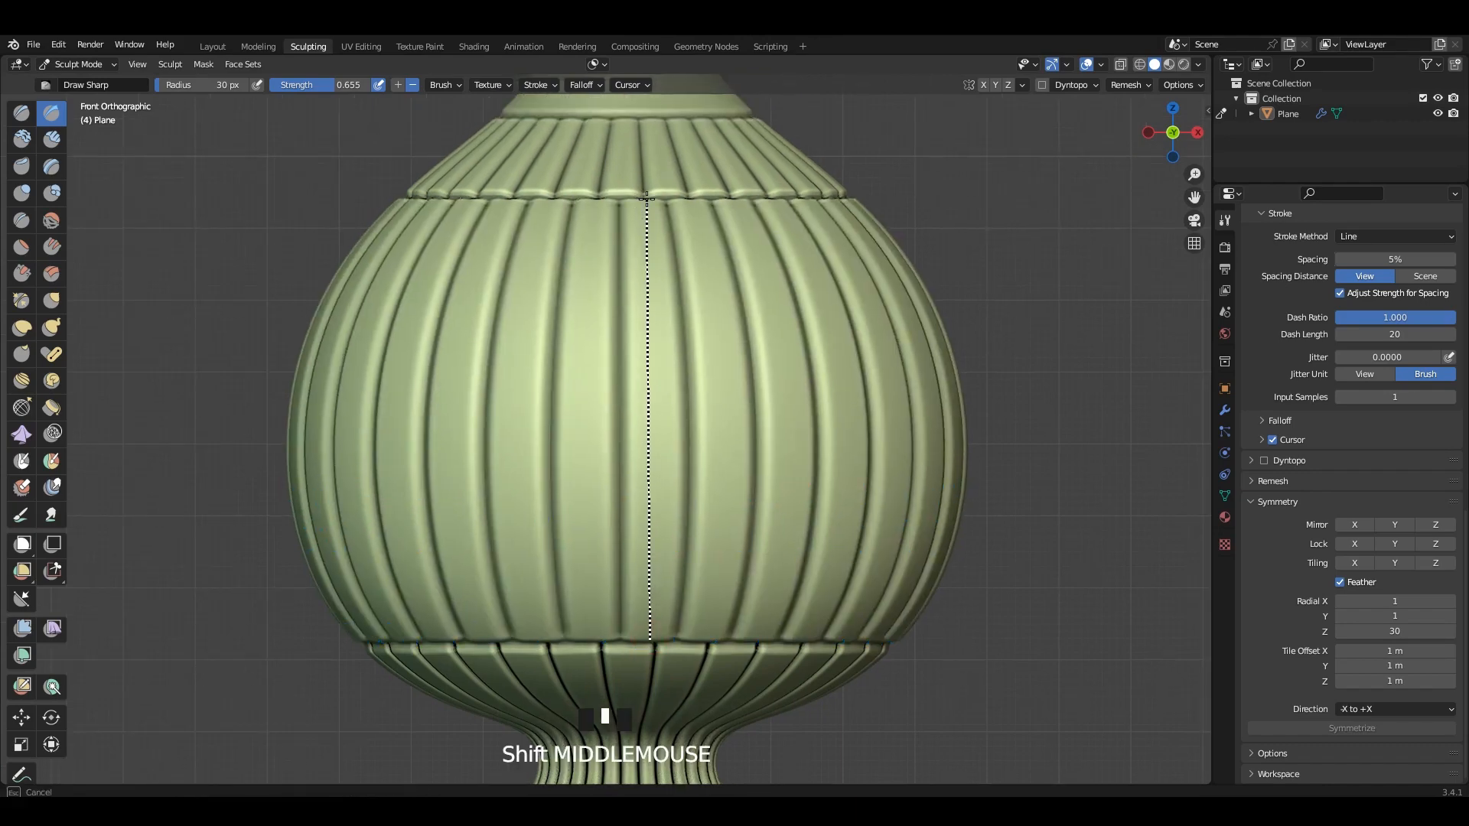
shift+middle_drag(689, 258, 571, 237)
key(ctrl+z)
scroll(645, 306, down, 4)
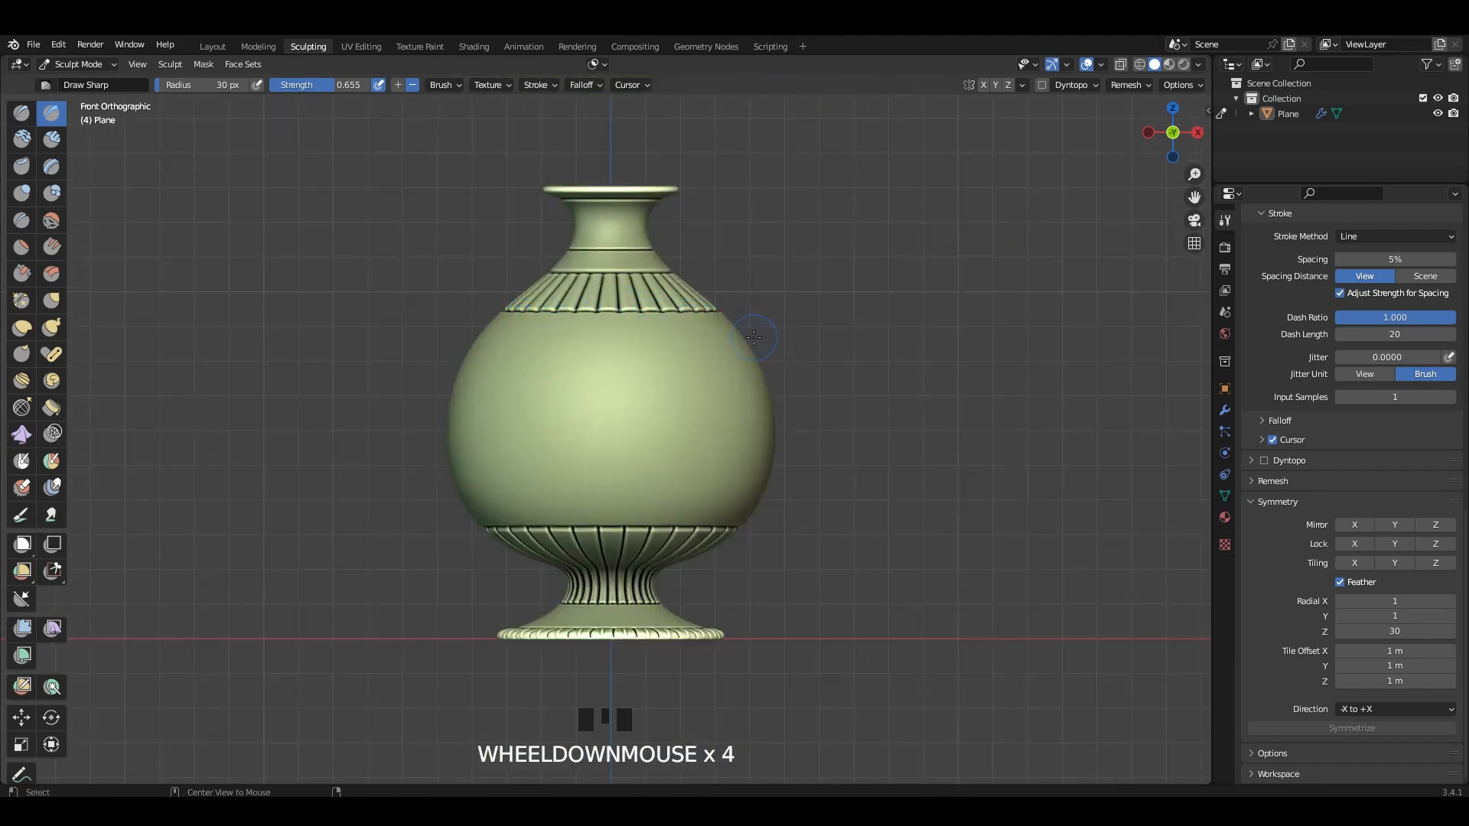
Step: Carve vertical flutes around the neck between the groove beneath the rim and the lower neck groove, using Draw Sharp Line strokes with X-ray on
scroll(670, 335, up, 3)
shift+middle_drag(660, 340, 662, 455)
shift+middle_drag(632, 259, 626, 436)
scroll(622, 383, up, 4)
shift+middle_drag(622, 221, 592, 423)
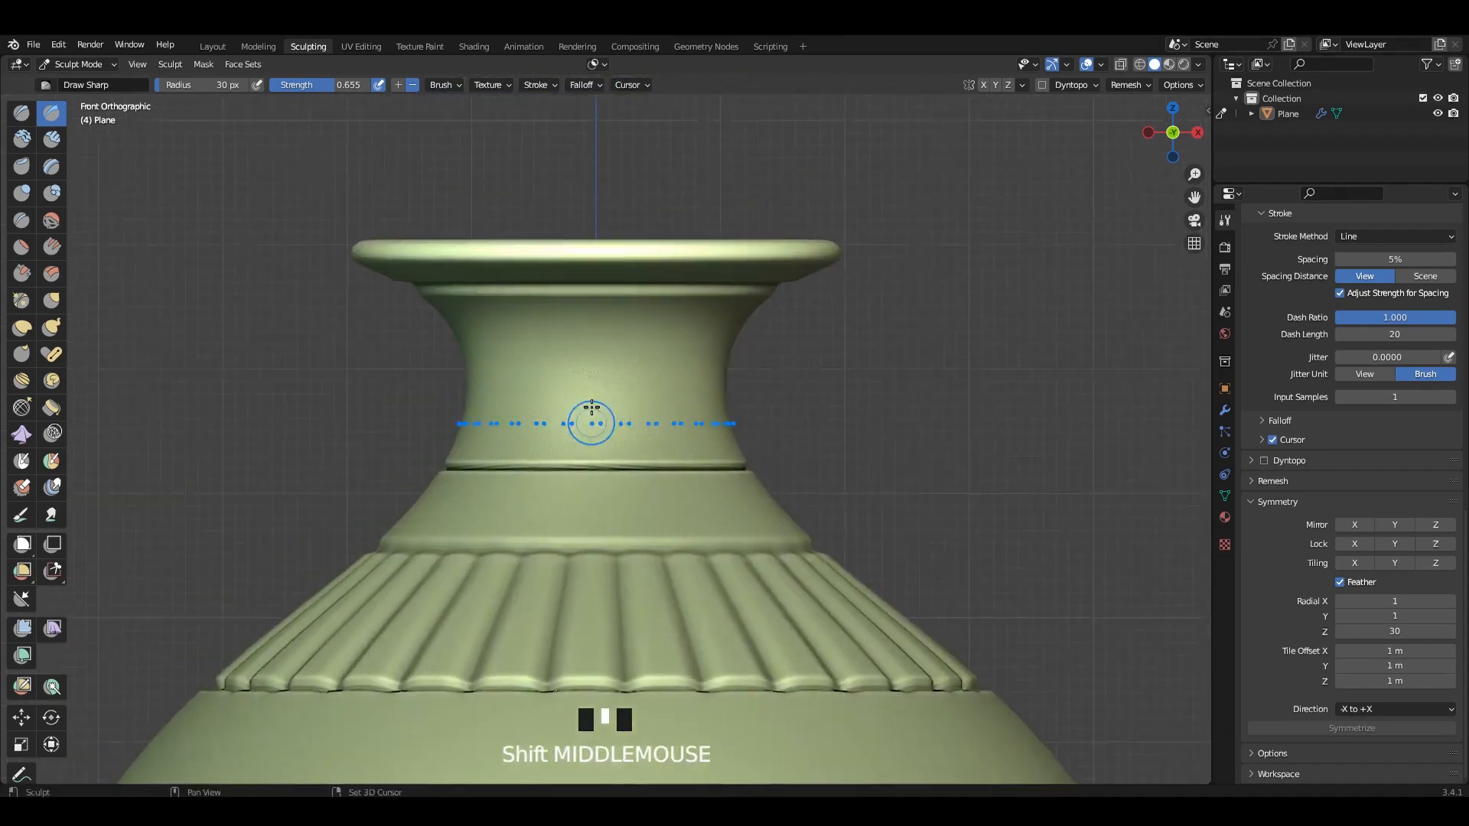
scroll(614, 381, up, 2)
shift+middle_drag(603, 335, 621, 242)
key(alt+z)
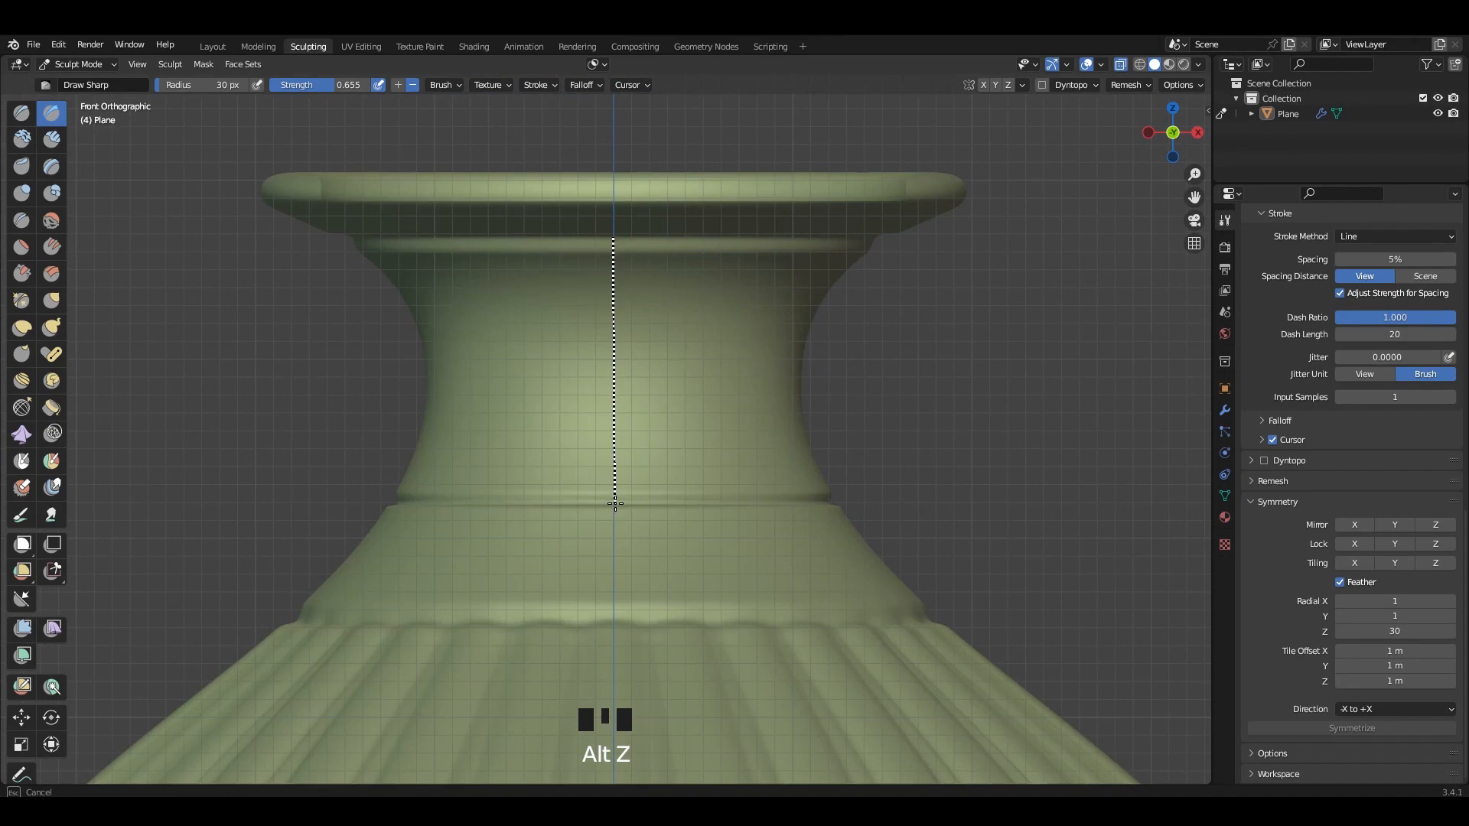
drag(614, 504, 615, 503)
key(alt+z)
scroll(604, 426, down, 2)
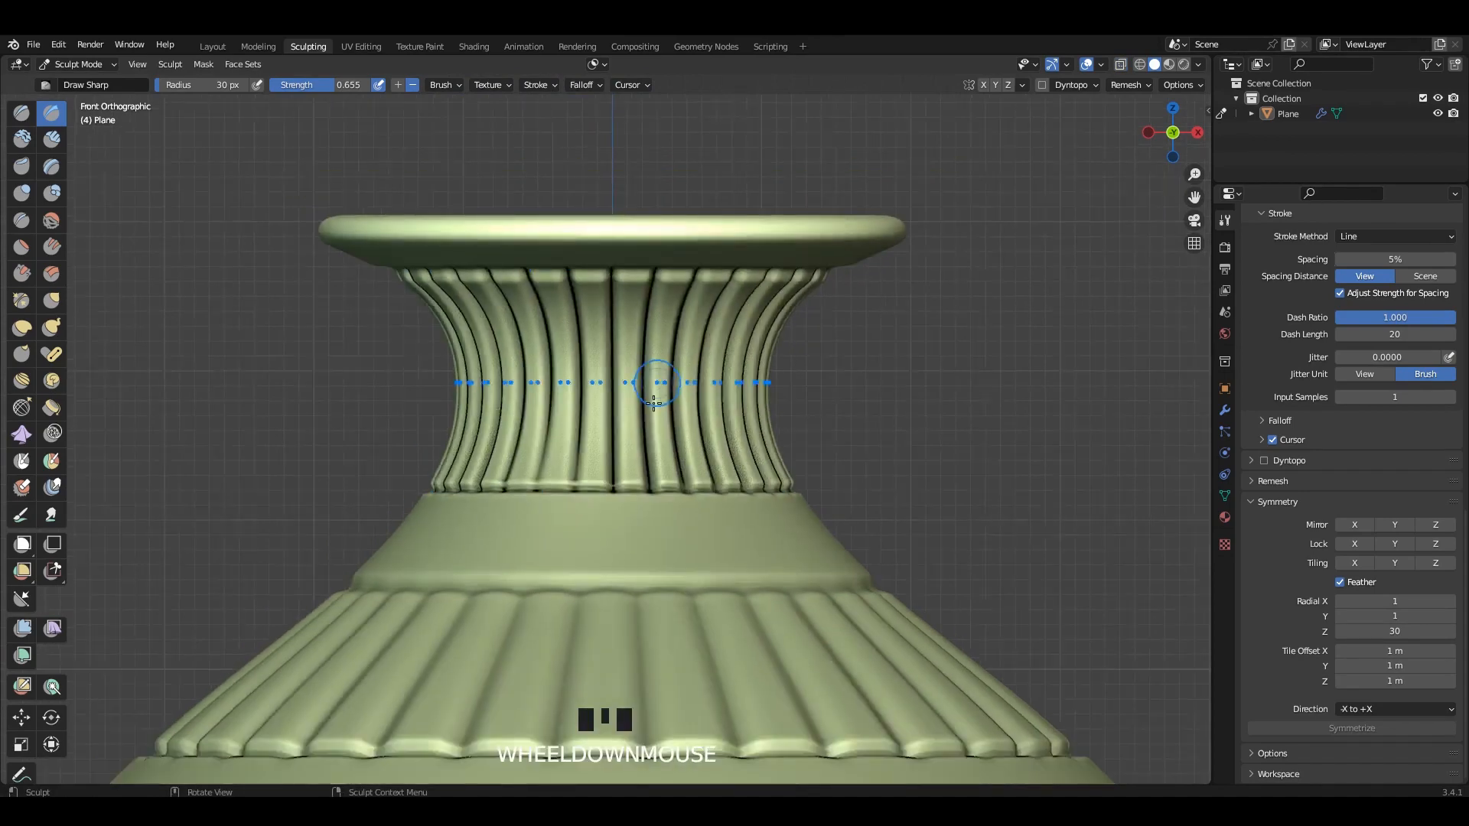
Step: Switch to the Draw tool, set radial Z symmetry to 10, and fit the lotus stencil to the plain collar below the neck
shift+middle_drag(604, 426, 600, 338)
scroll(597, 307, up, 2)
scroll(598, 306, down, 2)
shift+middle_drag(644, 230, 636, 325)
middle_drag(631, 284, 626, 296)
scroll(613, 249, up, 3)
shift+middle_drag(604, 238, 591, 254)
click(21, 113)
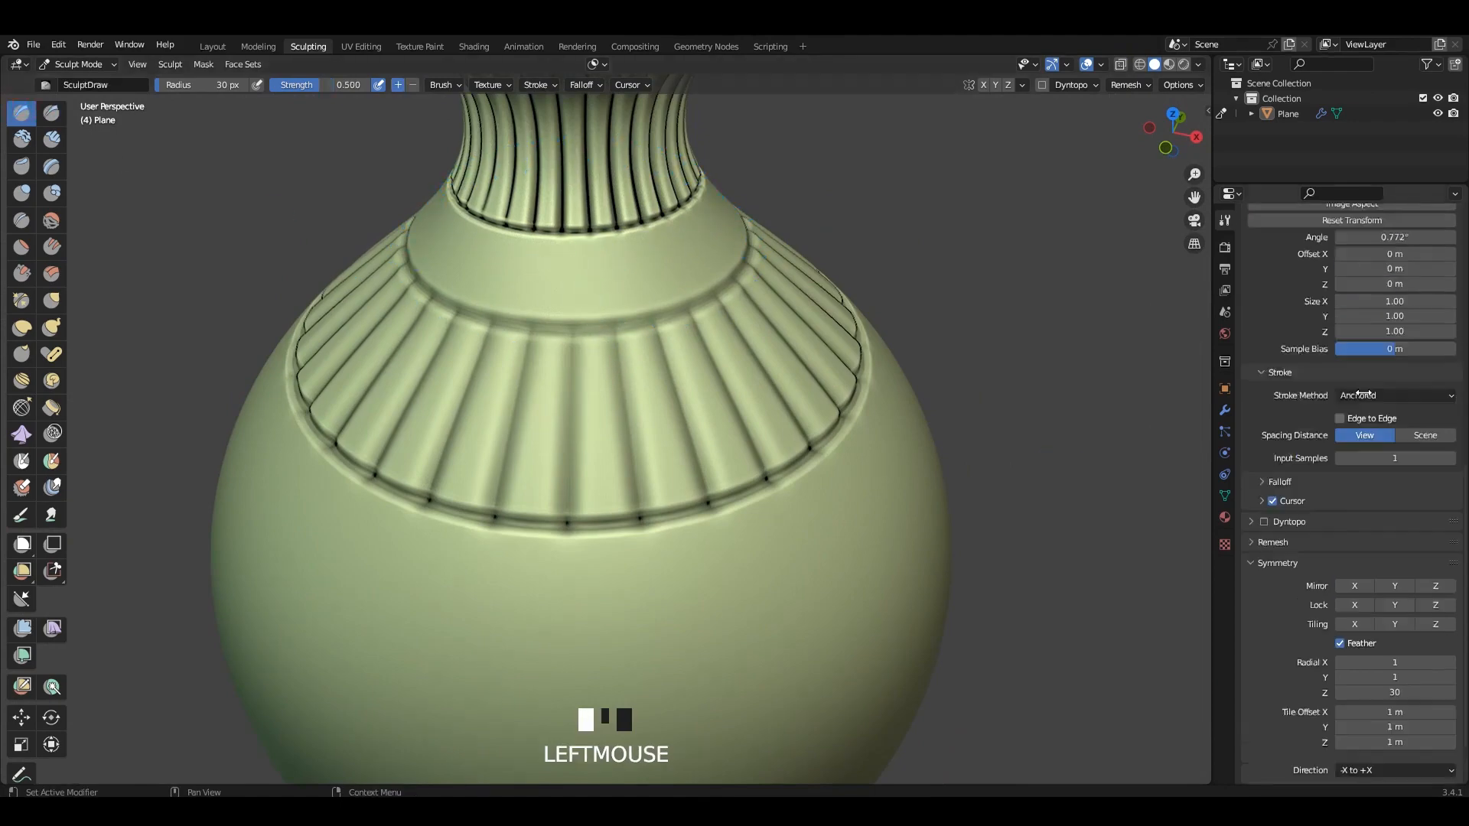
right_drag(1093, 595, 461, 246)
scroll(462, 247, up, 3)
shift+middle_drag(462, 246, 621, 382)
scroll(1404, 627, down, 10)
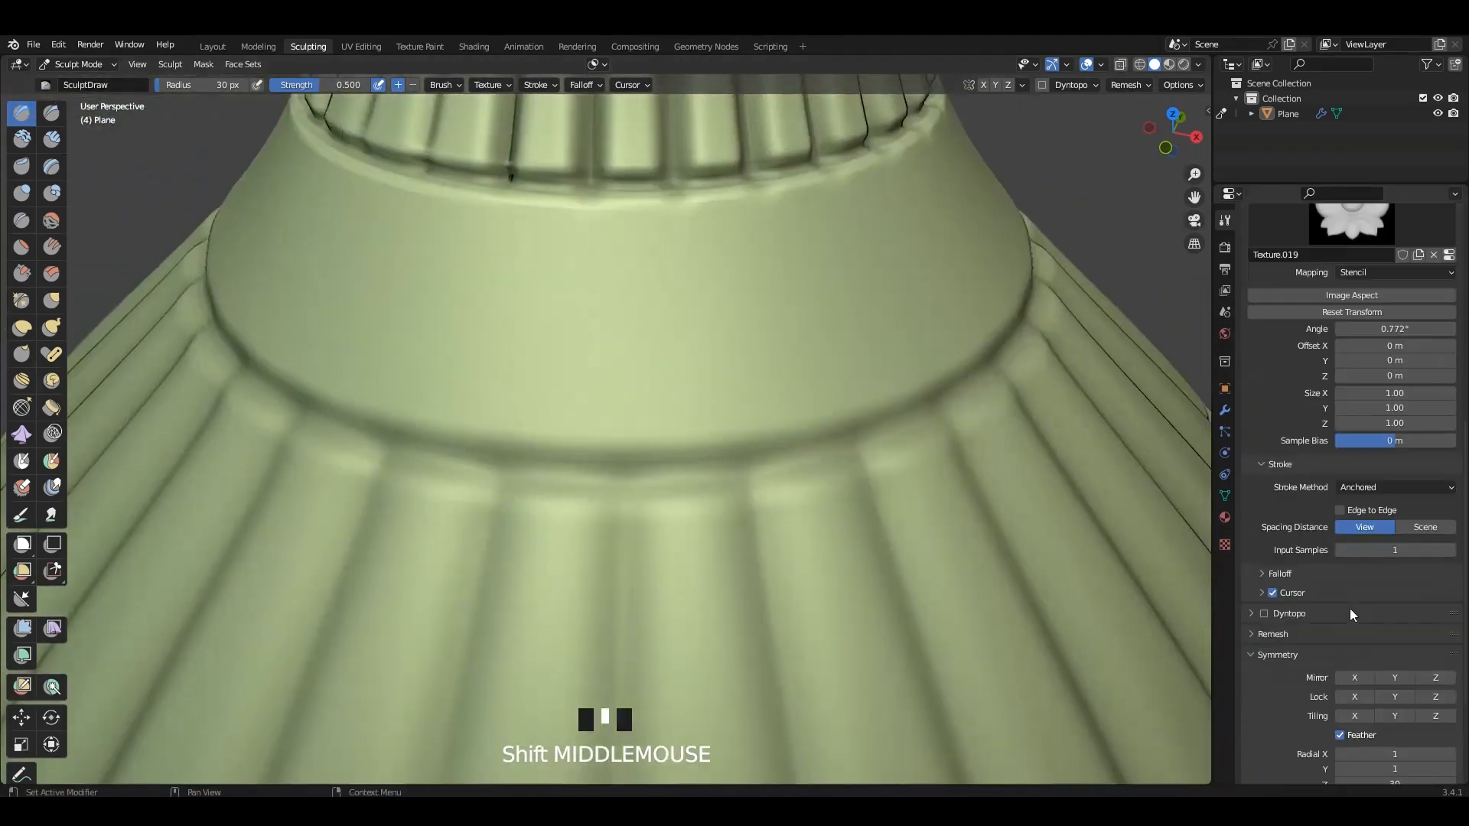
click(1404, 627)
mouse_move(612, 306)
right_down()
mouse_move(672, 327)
mouse_move(640, 354)
mouse_move(690, 346)
right_up()
Step: Try stamping the lotus around the collar with radial Z symmetry 10 and then 12, undoing both attempts
click(635, 337)
key(ctrl+z)
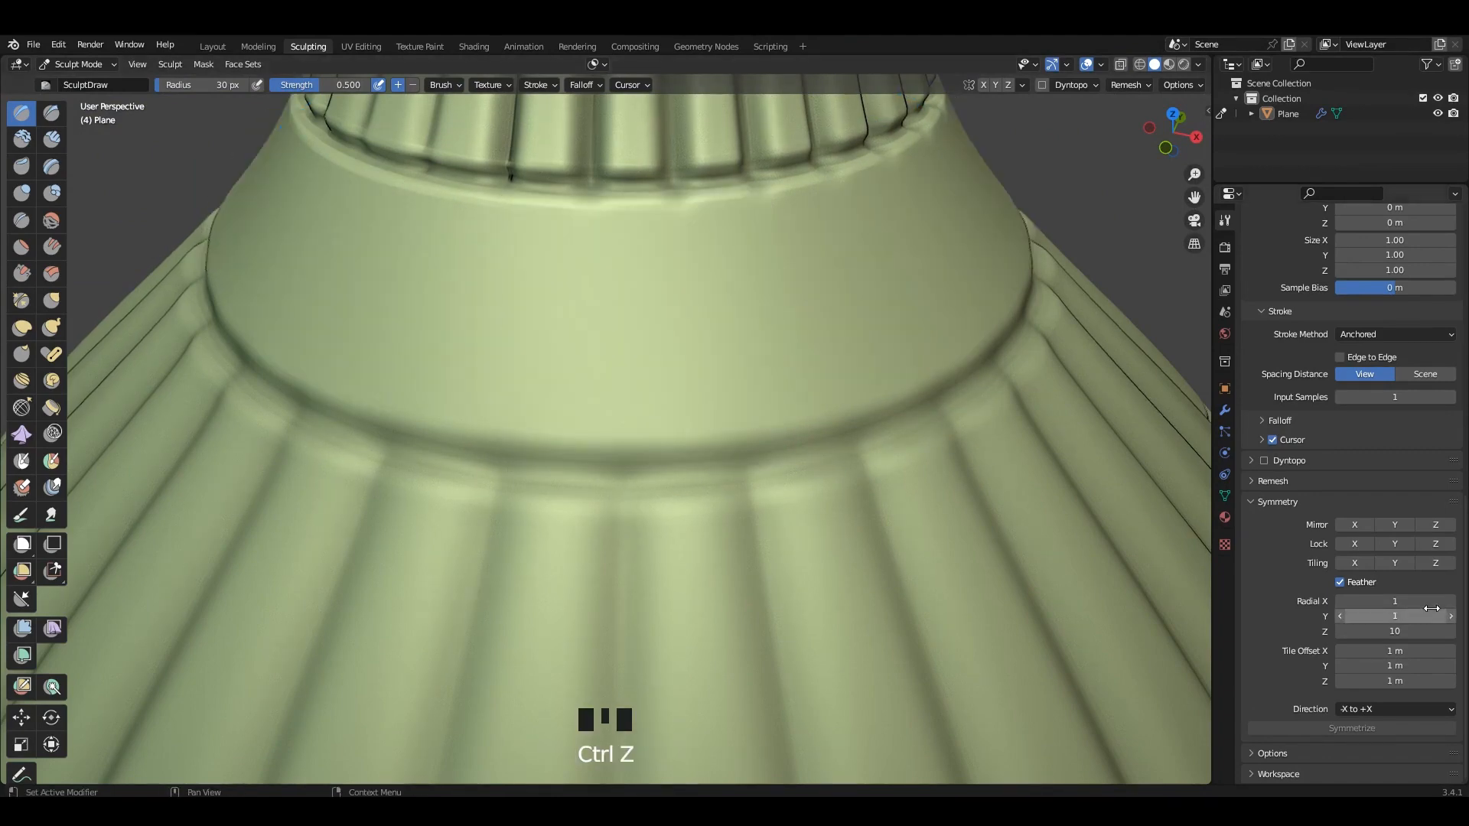
click(1452, 632)
click(1452, 631)
drag(656, 318, 860, 394)
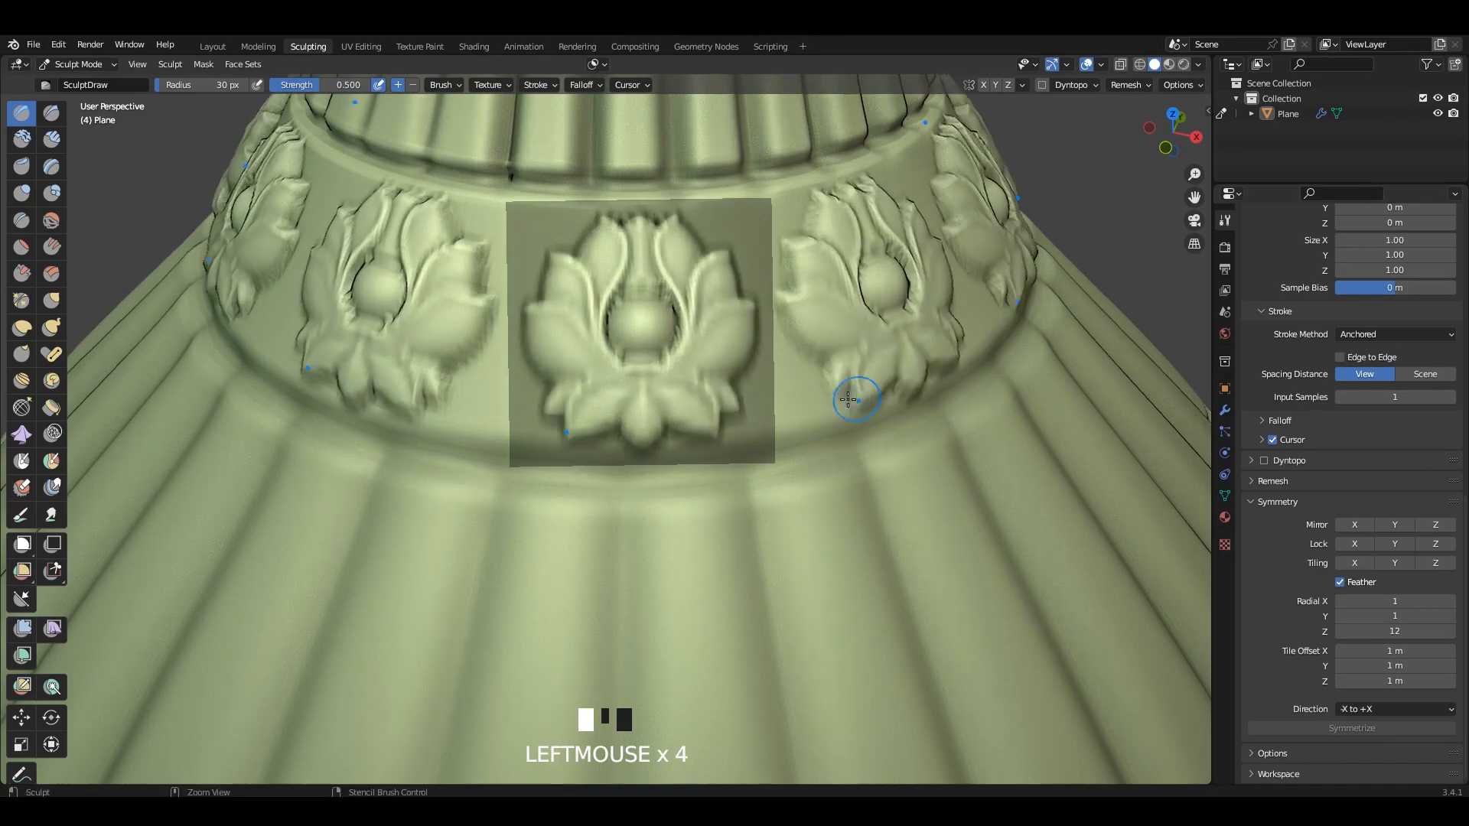
key(ctrl+z)
Step: Set the radial Z symmetry to 14 and stamp the lotus ornament around the collar
click(1451, 632)
click(1452, 631)
drag(656, 319, 925, 457)
Step: Replace the Draw brush's stencil image with the curled-leaf scroll picture for decorating the vase's foot
scroll(728, 343, down, 5)
shift+middle_drag(727, 343, 947, 487)
right_drag(947, 488, 490, 469)
scroll(490, 469, up, 3)
shift+middle_drag(489, 469, 727, 321)
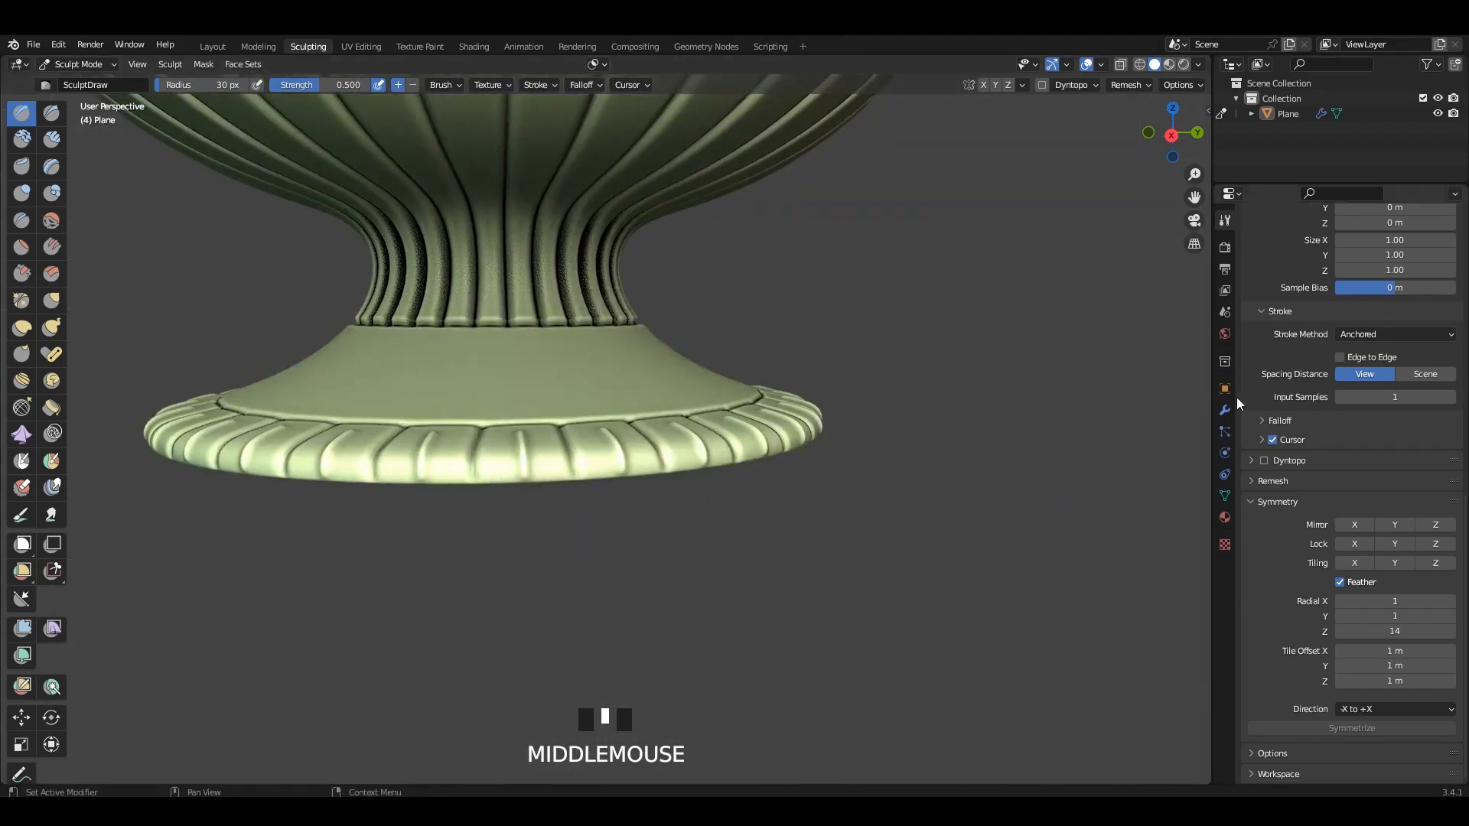
click(1225, 544)
click(1434, 514)
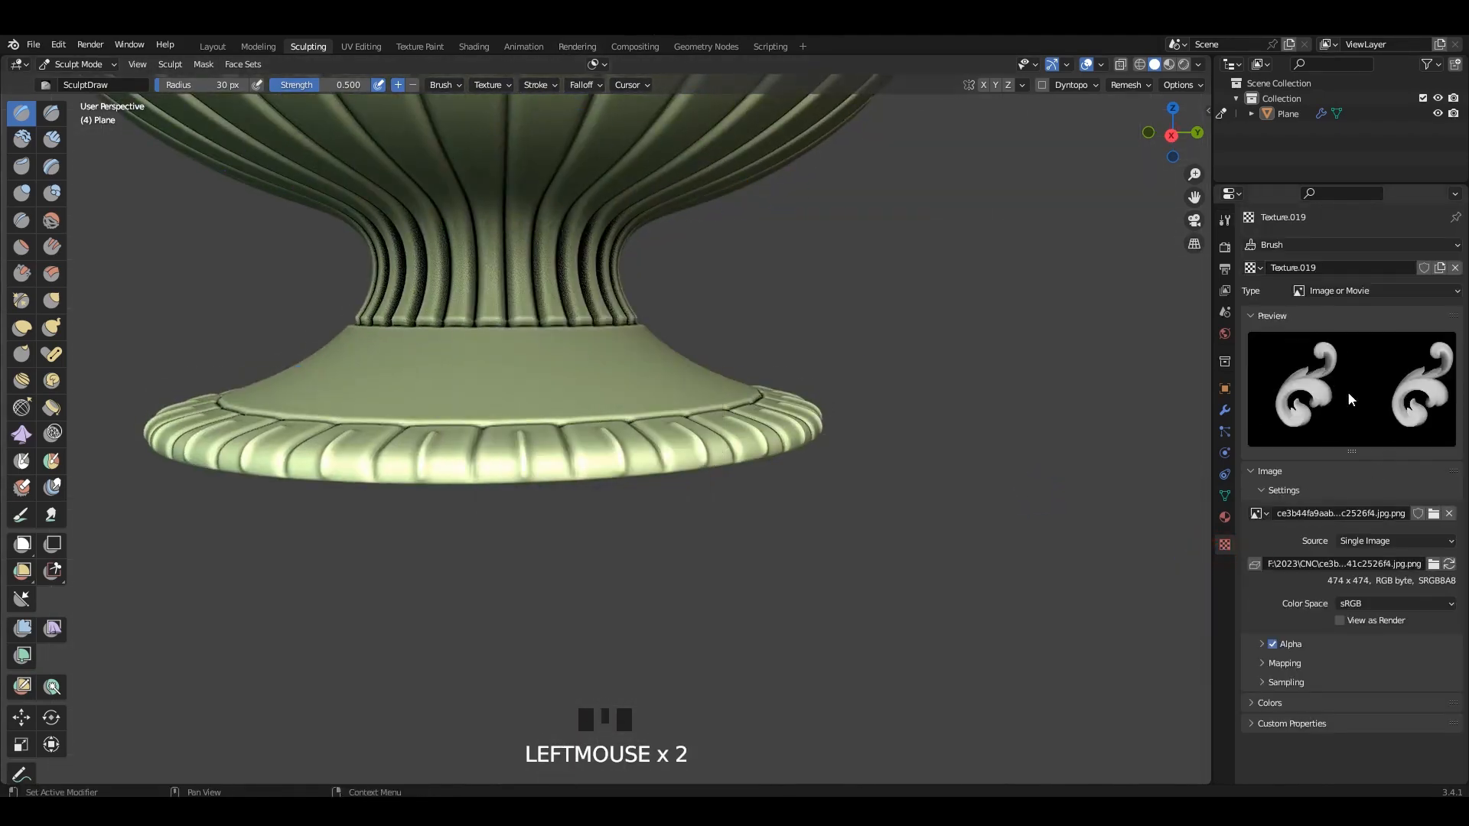
click(1225, 221)
Step: Rotate the scroll stencil to fit the foot's plain slope and stamp it all around with radial Z symmetry 18
middle_drag(664, 436, 668, 497)
mouse_move(682, 377)
alt+middle_down()
mouse_move(682, 337)
mouse_move(687, 362)
alt+middle_up()
shift+middle_drag(686, 363, 630, 331)
right_click(630, 331)
right_drag(630, 332, 703, 295)
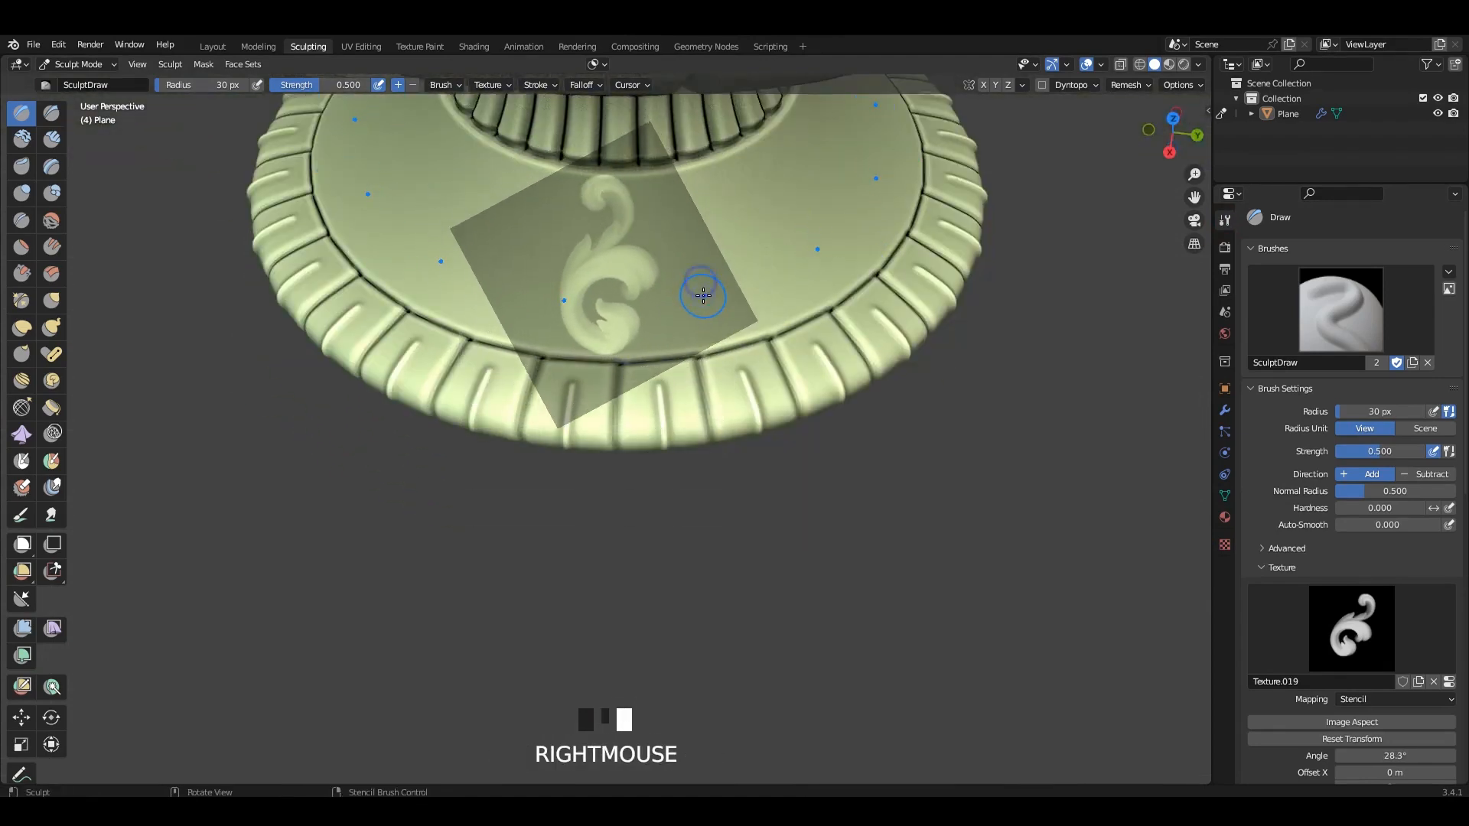
scroll(1370, 647, down, 15)
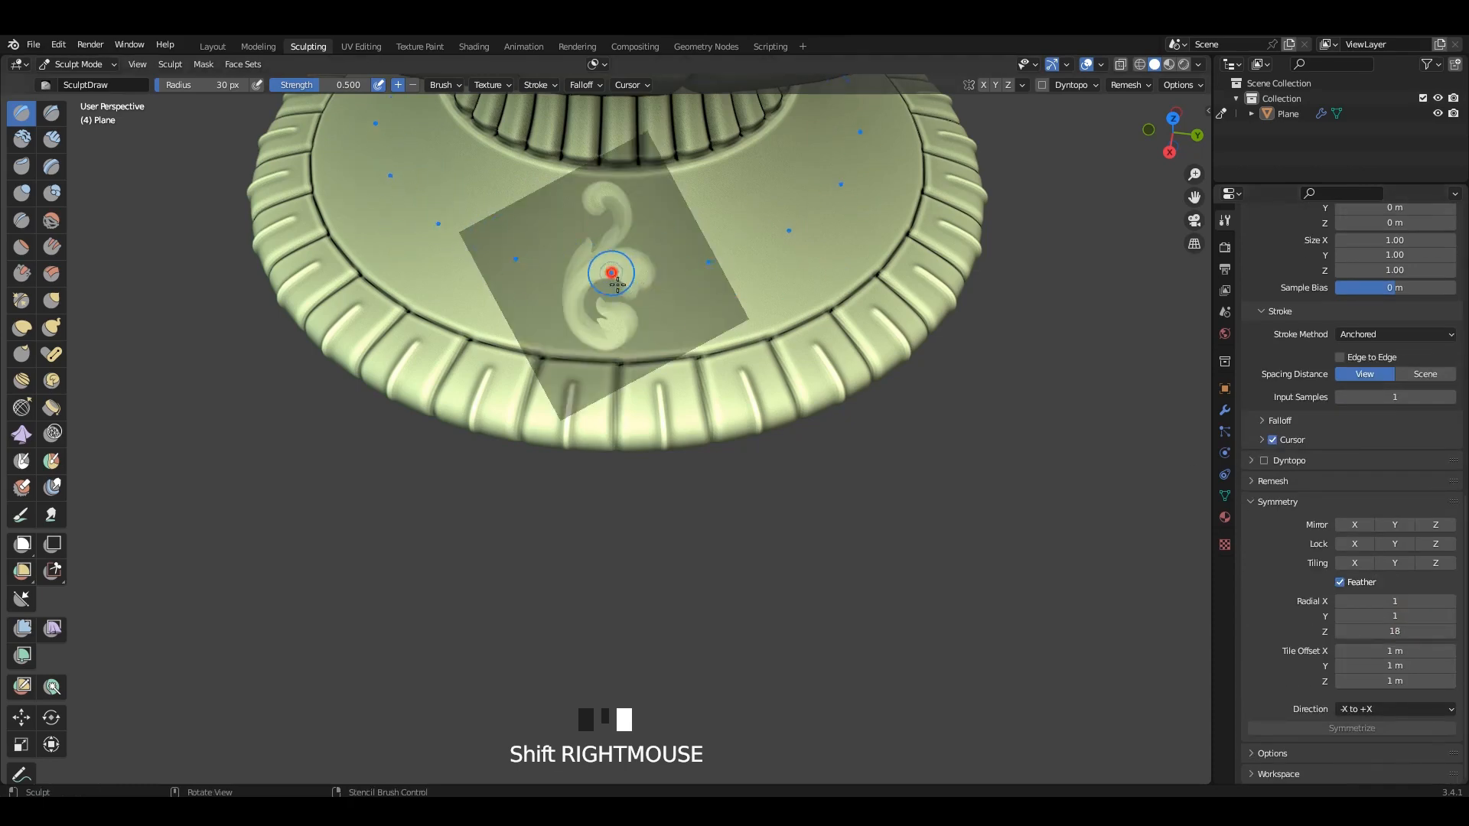
drag(612, 273, 777, 397)
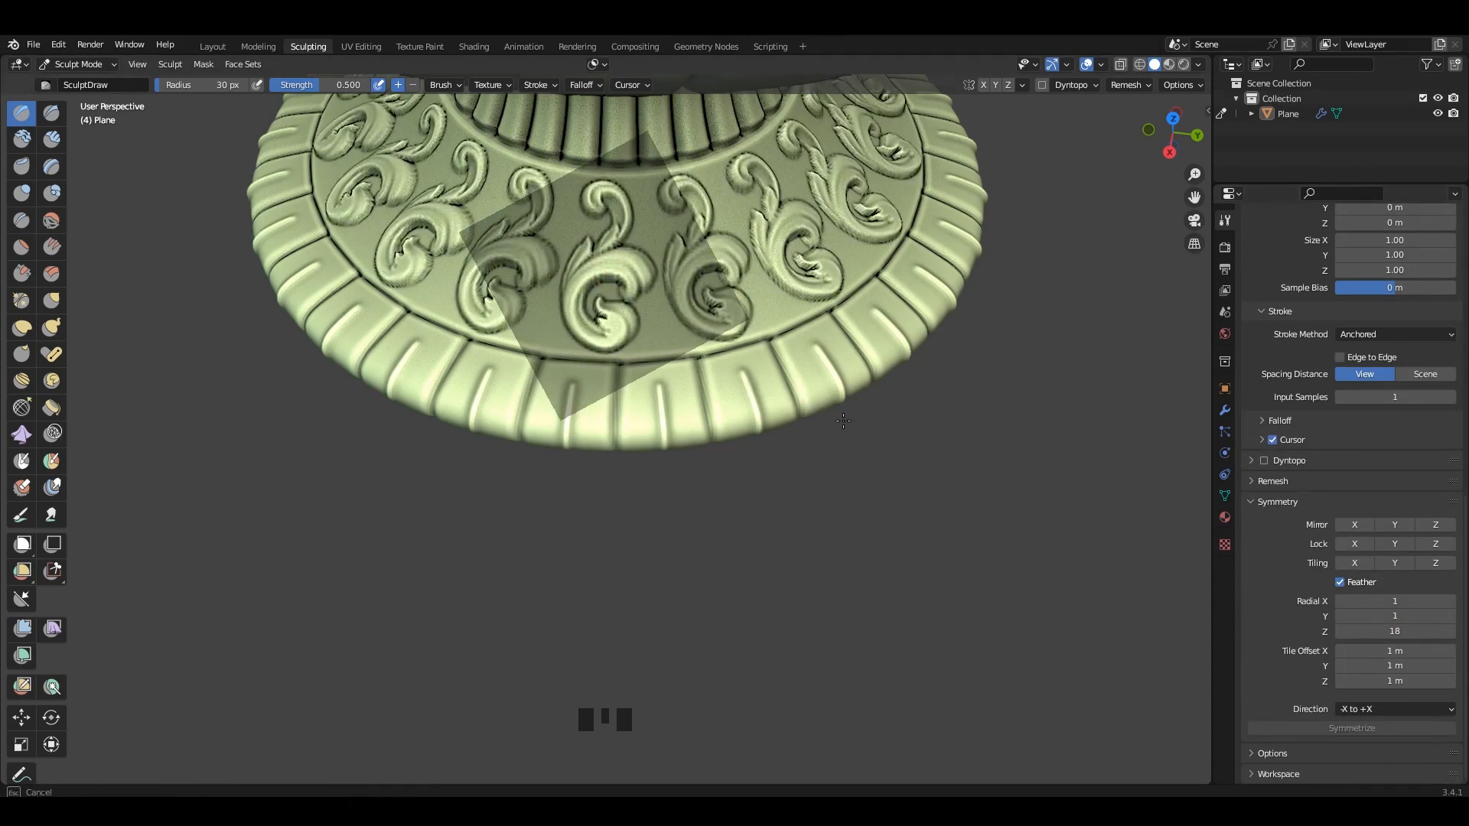
Step: Carve vertical Draw Sharp line grooves down the belly, from the upper shoulder groove to the lower belly groove, with X-ray on
scroll(604, 262, down, 4)
mouse_move(604, 263)
shift+middle_down()
mouse_move(577, 396)
mouse_move(634, 377)
mouse_move(633, 430)
mouse_move(635, 417)
mouse_move(574, 421)
mouse_move(610, 263)
mouse_move(601, 229)
shift+middle_up()
click(51, 113)
scroll(582, 447, up, 5)
key(alt+z)
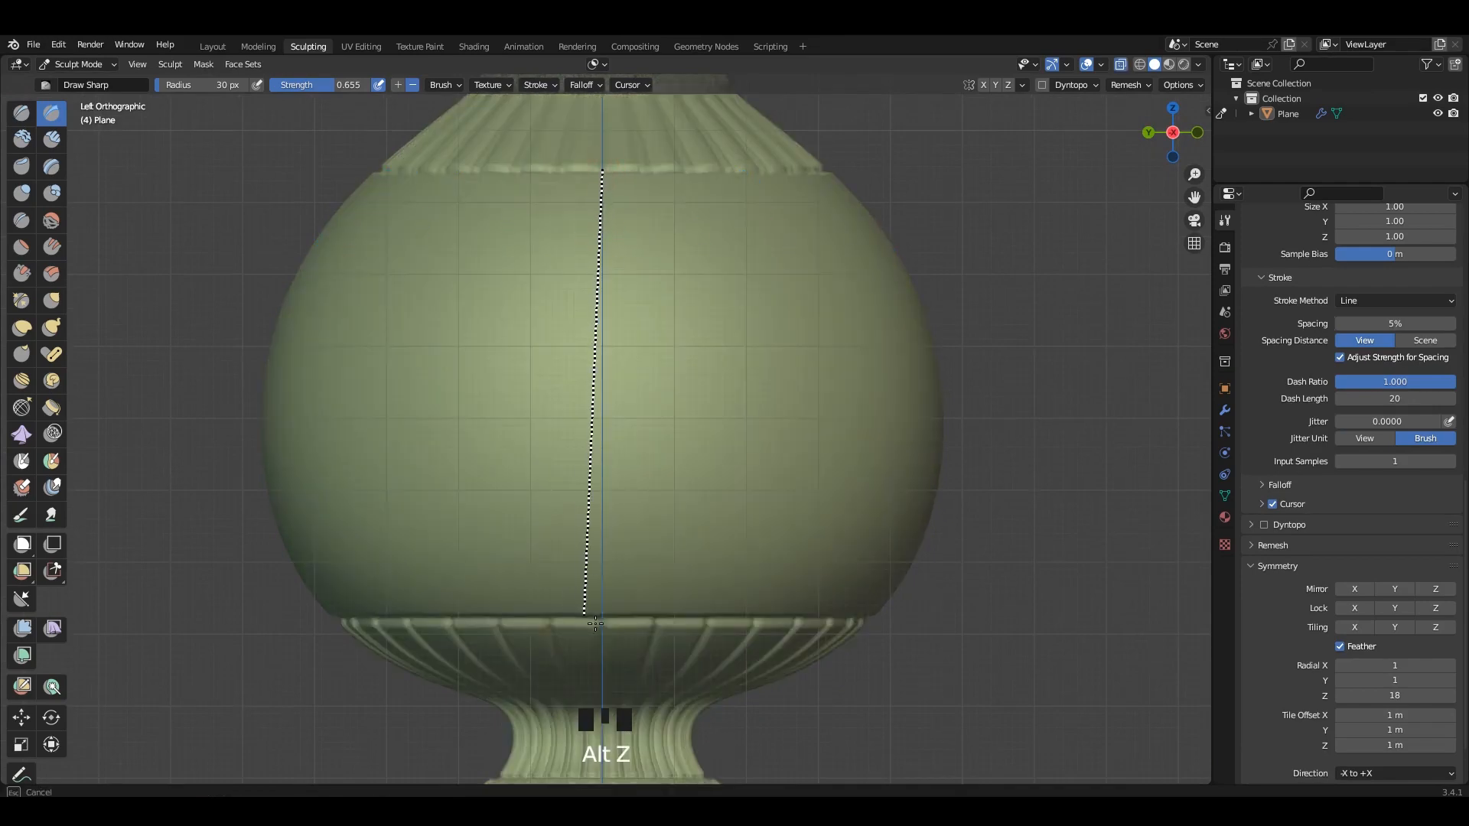
drag(603, 620, 603, 620)
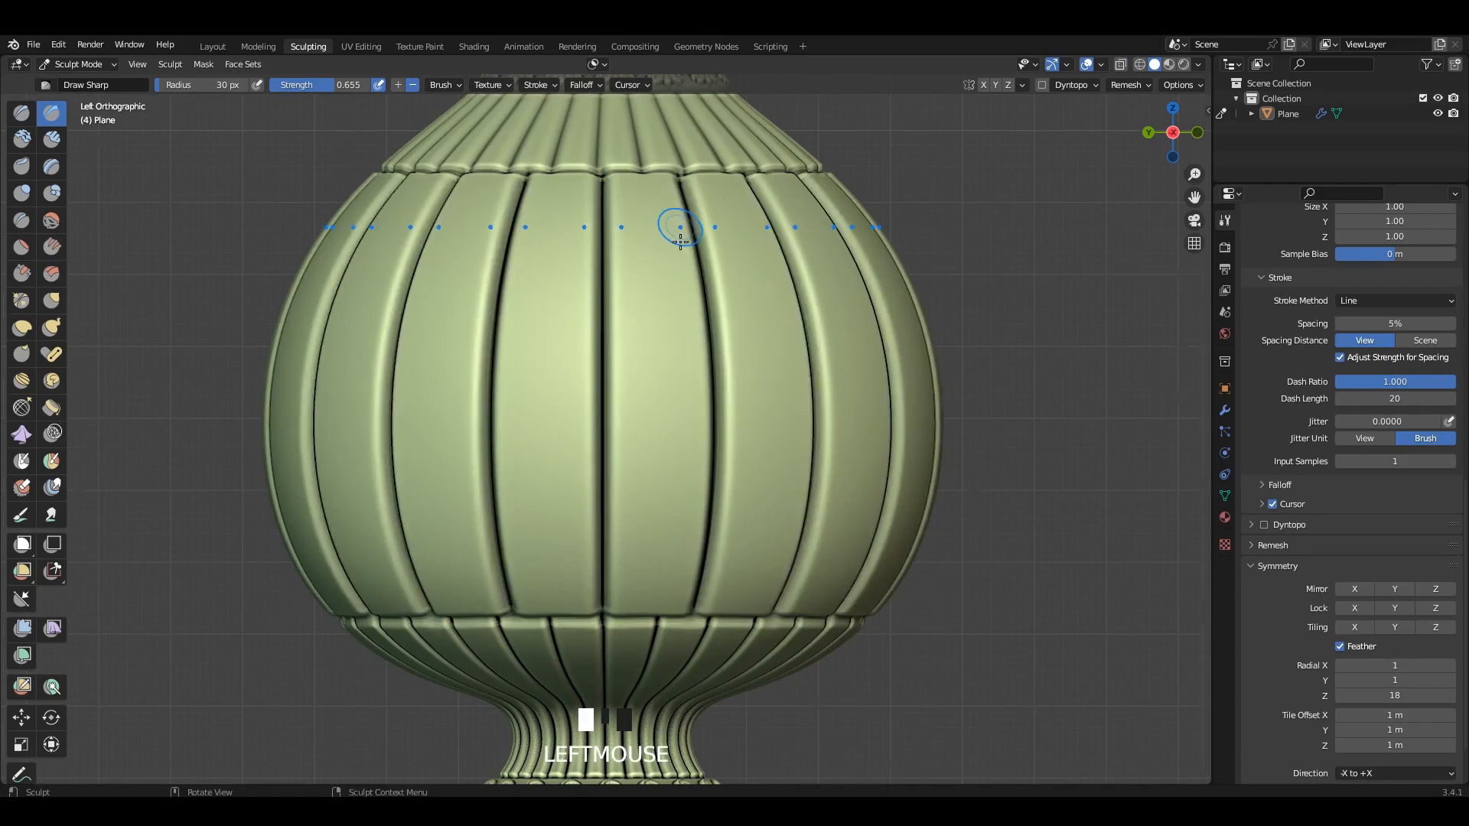
scroll(678, 229, down, 5)
scroll(678, 230, up, 5)
key(ctrl+z)
scroll(1160, 543, down, 2)
scroll(1375, 558, up, 3)
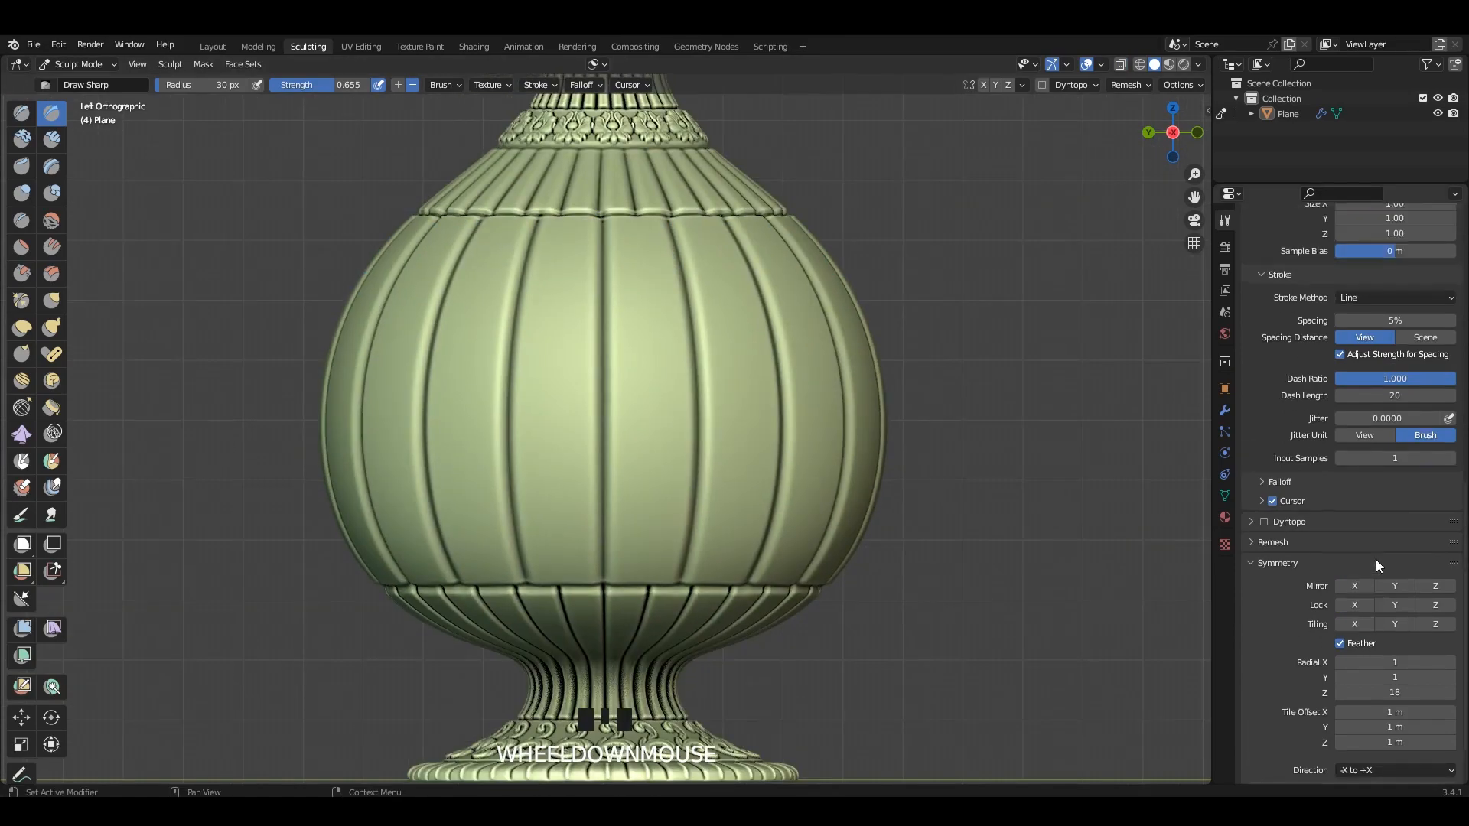
Step: From the back view, raise vertical ridges midway between the belly grooves, starting at the lower groove, undoing the first sunken version
key(ctrl+KP_1)
key(alt+z)
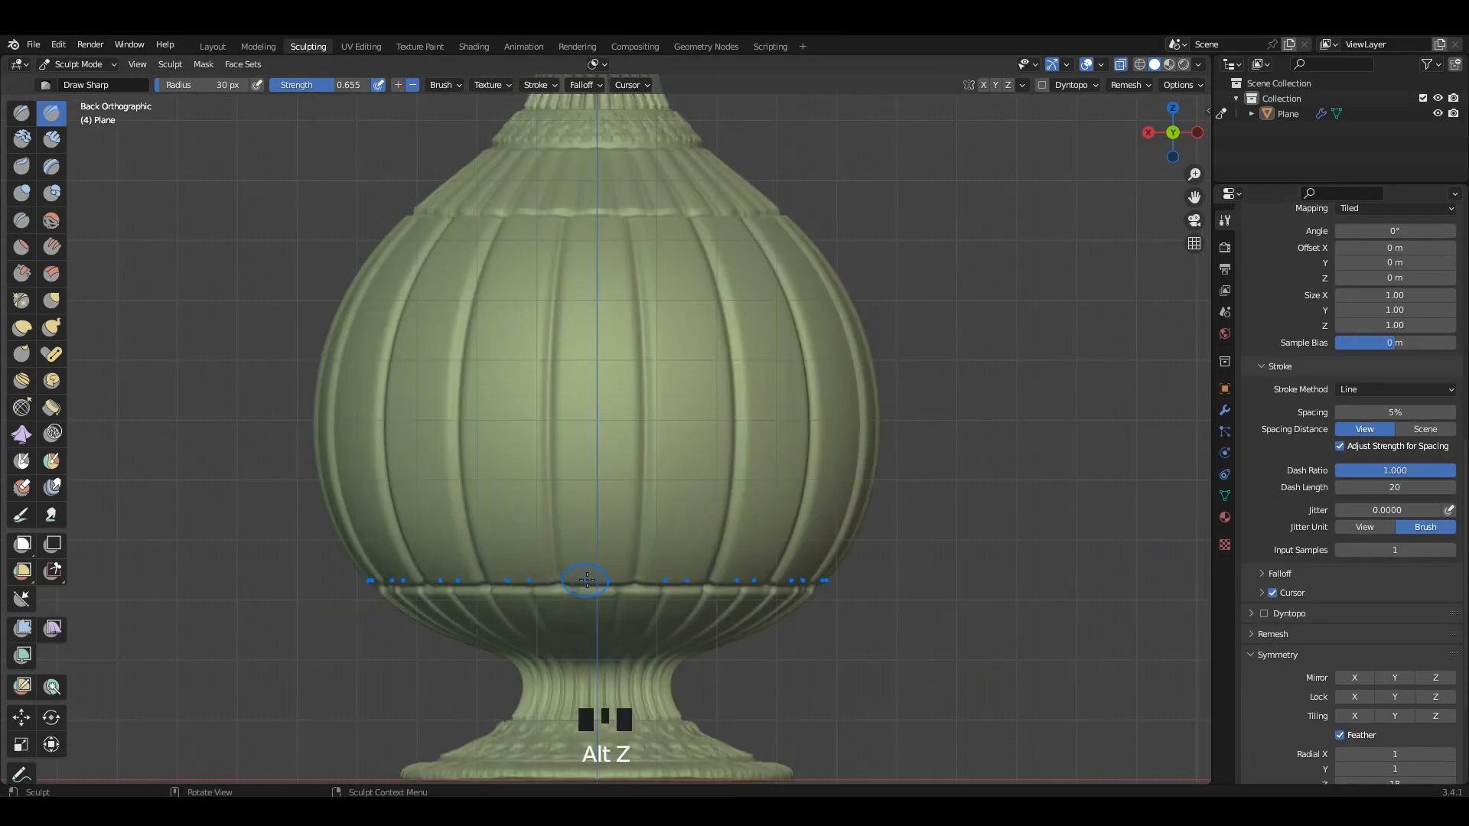
drag(595, 331, 597, 329)
key(alt+z)
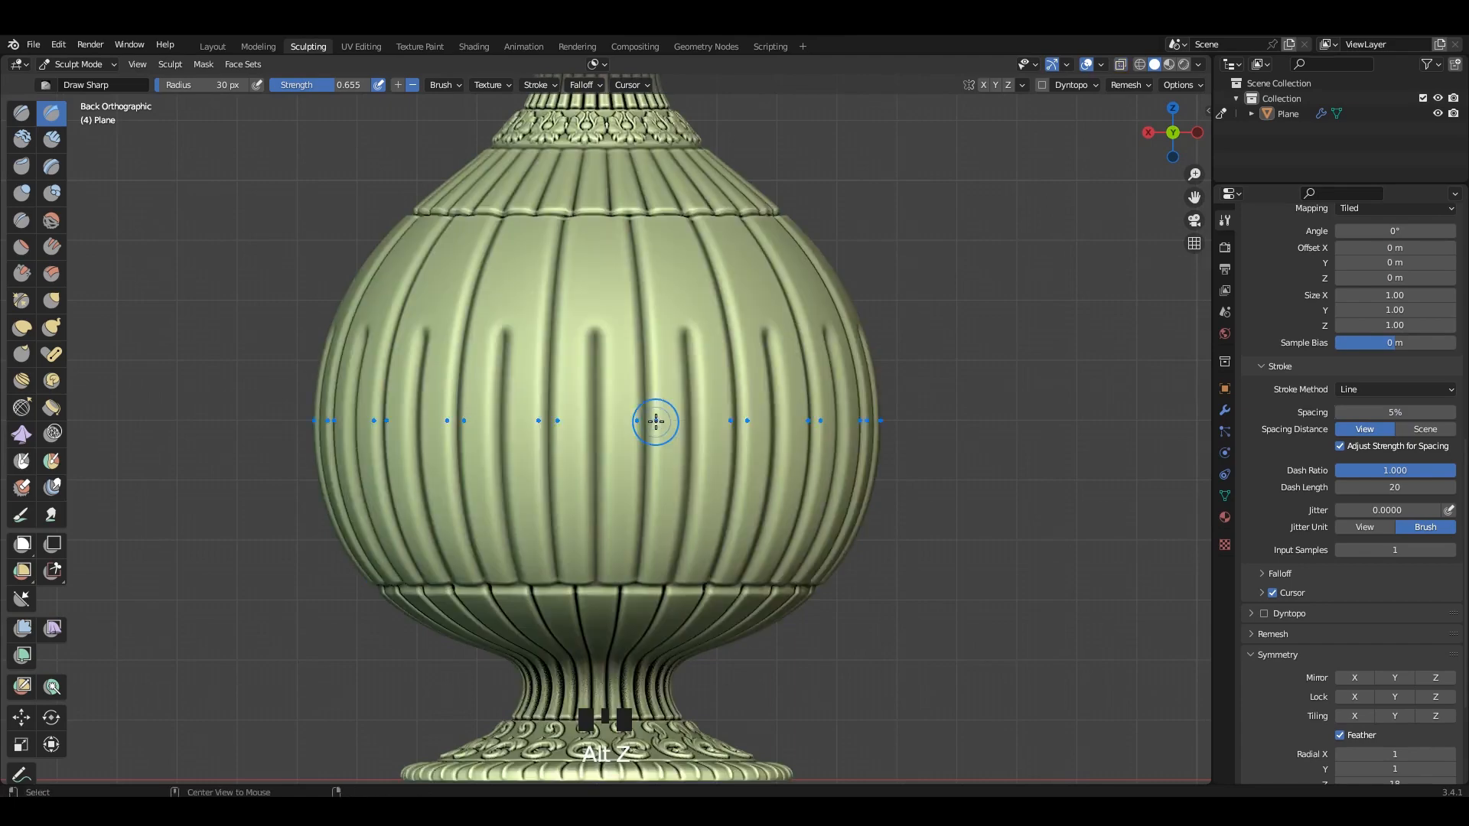
key(ctrl+z)
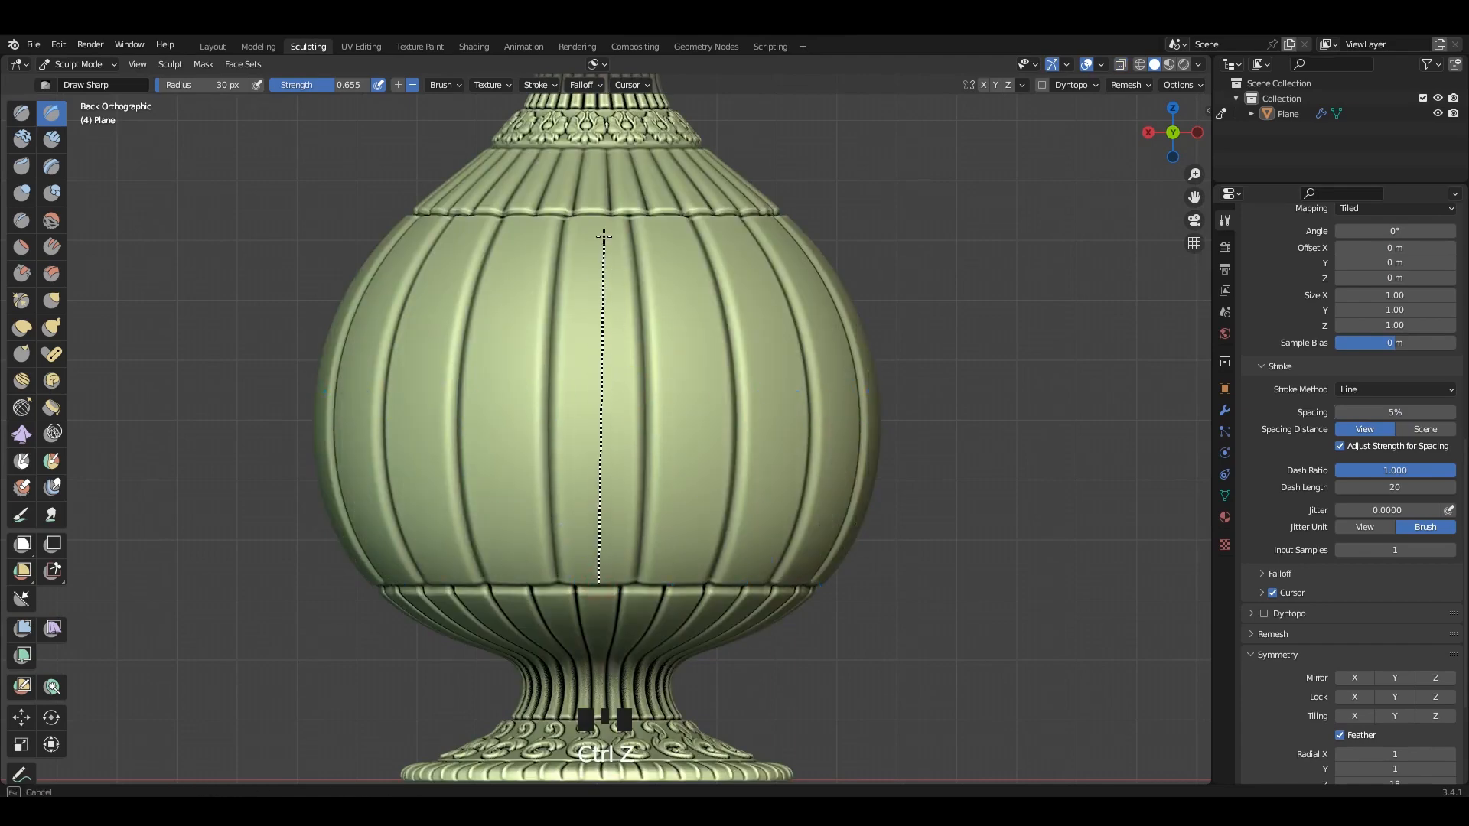
drag(595, 291, 595, 291)
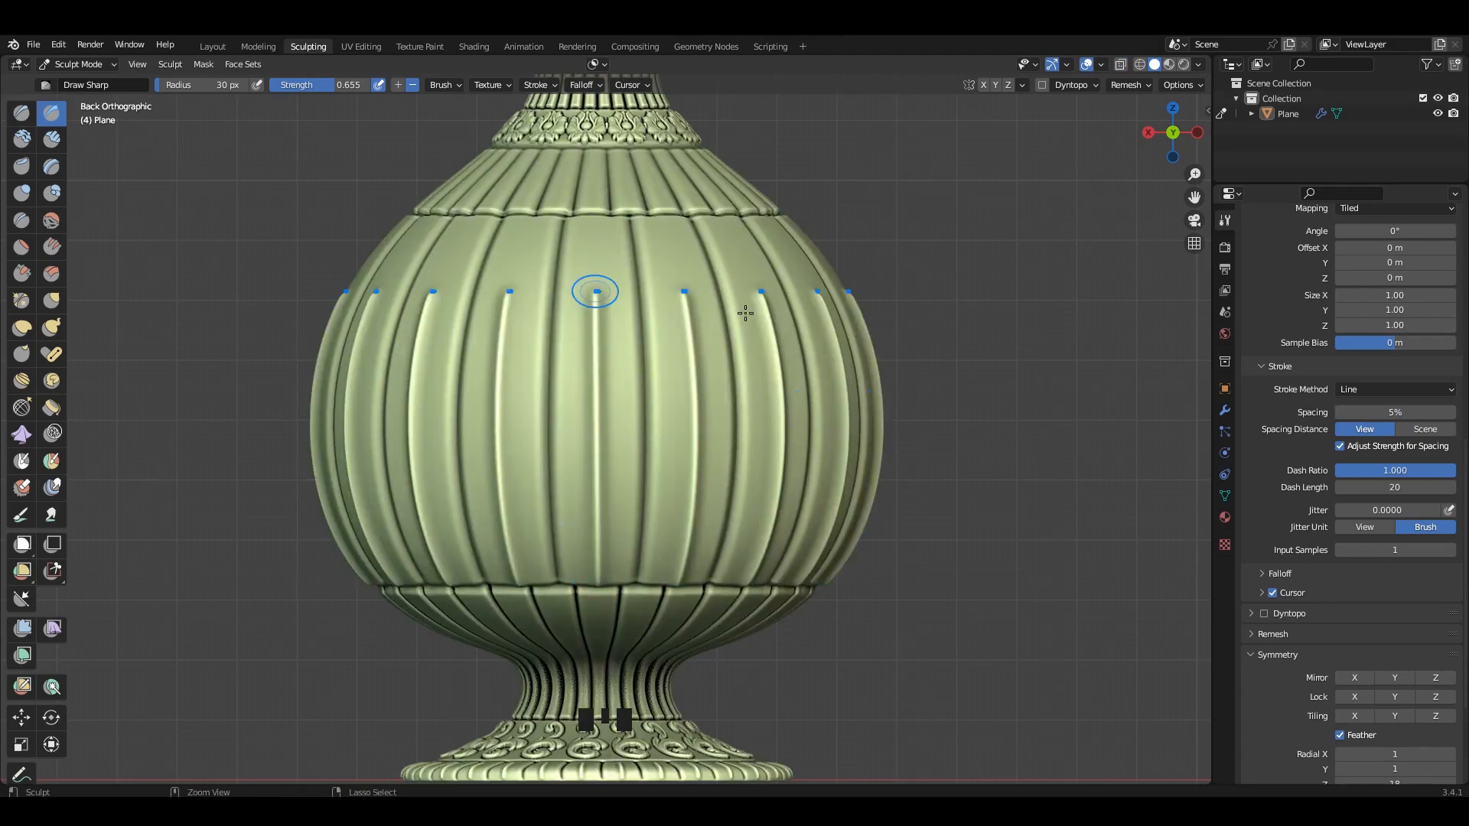
scroll(773, 316, down, 4)
scroll(803, 322, up, 4)
scroll(599, 360, up, 3)
Step: Raise a short vertical ridge on each side of the long ridges, starting at the groove around the belly's base
mouse_move(596, 249)
shift+middle_down()
mouse_move(599, 374)
mouse_move(613, 168)
shift+middle_up()
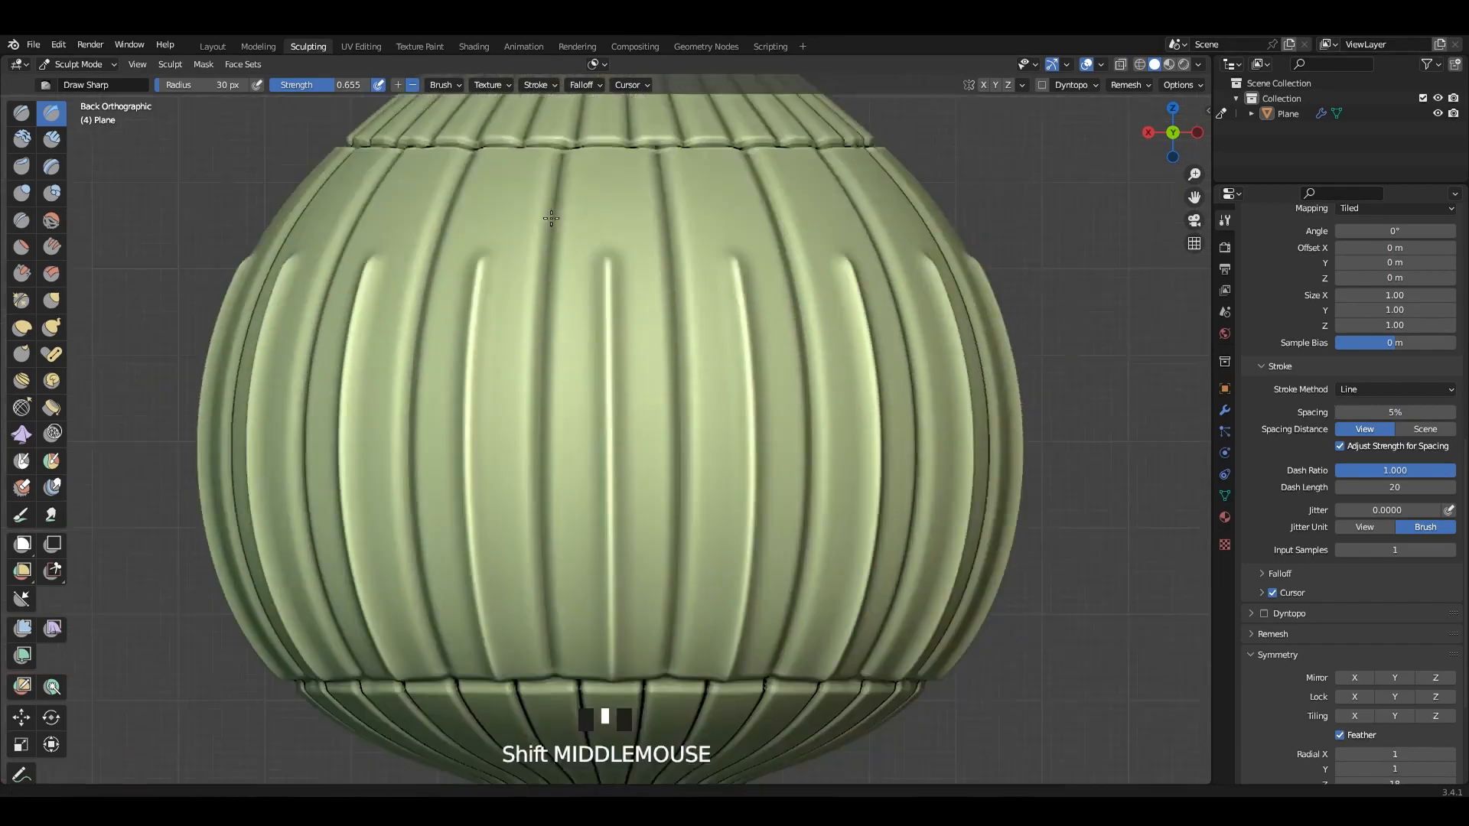
shift+middle_drag(627, 627, 634, 459)
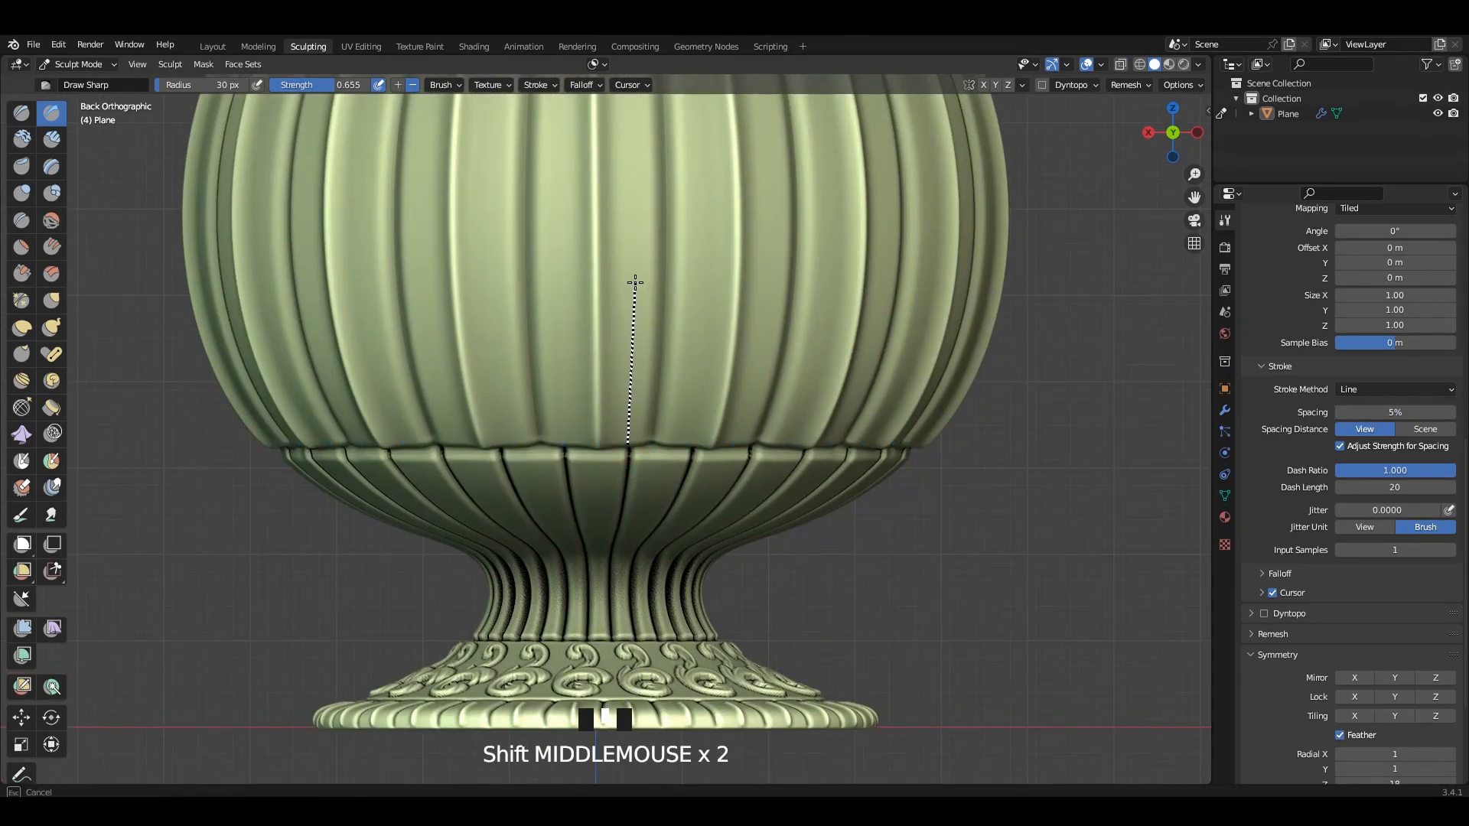
drag(632, 311, 562, 314)
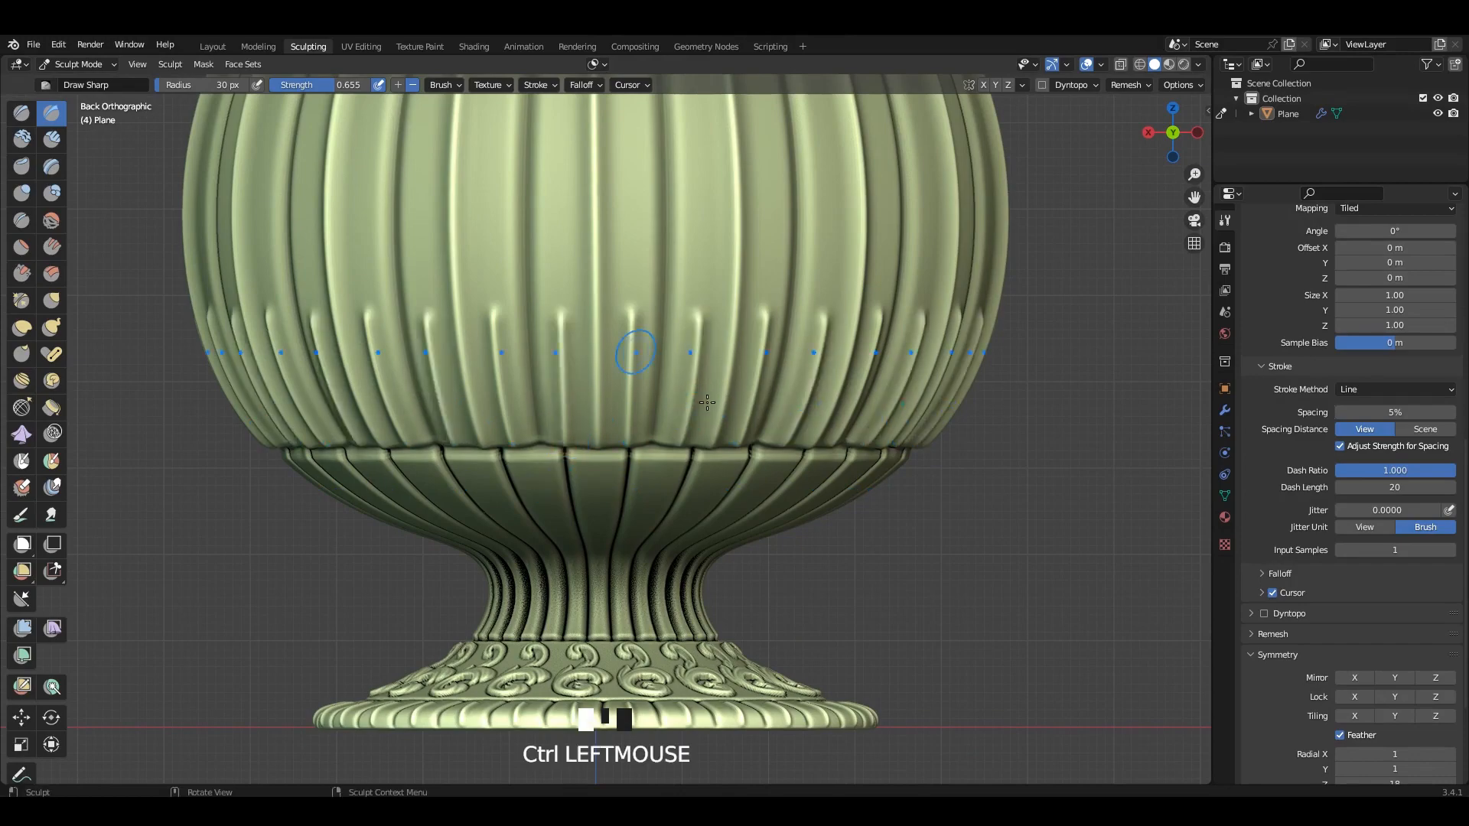
scroll(633, 344, down, 5)
scroll(178, 201, up, 4)
Step: Switch to the Draw brush, remove its scroll texture and set its strength to 0.679, undoing the test dab
click(21, 113)
scroll(1255, 387, up, 11)
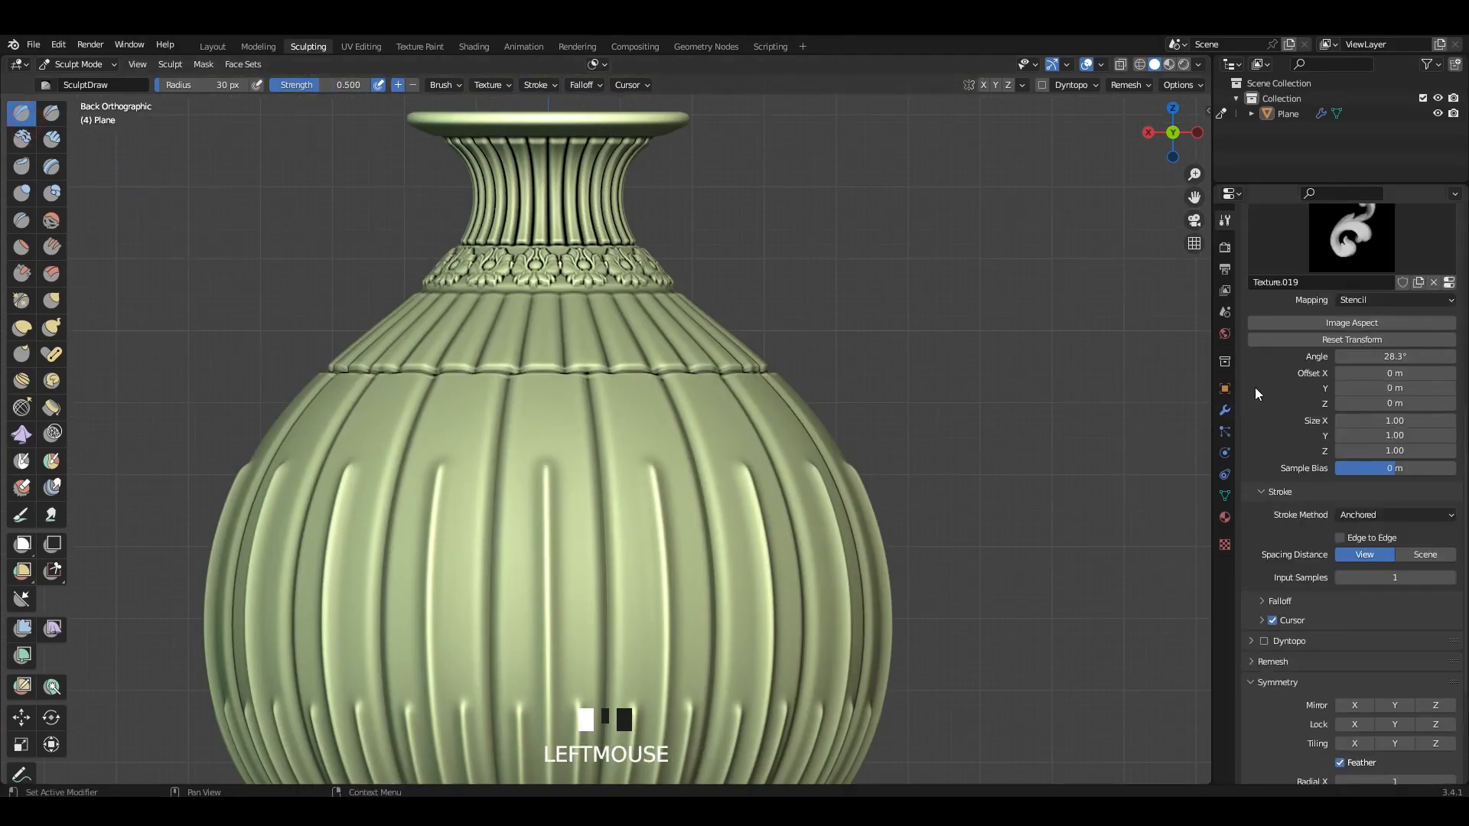
click(1449, 527)
scroll(521, 436, up, 2)
shift+middle_drag(543, 355, 552, 343)
drag(573, 361, 575, 393)
key(ctrl+z)
key(shift+f)
click(657, 328)
Step: Set the Draw brush's falloff curve to Sphere
scroll(1392, 515, down, 12)
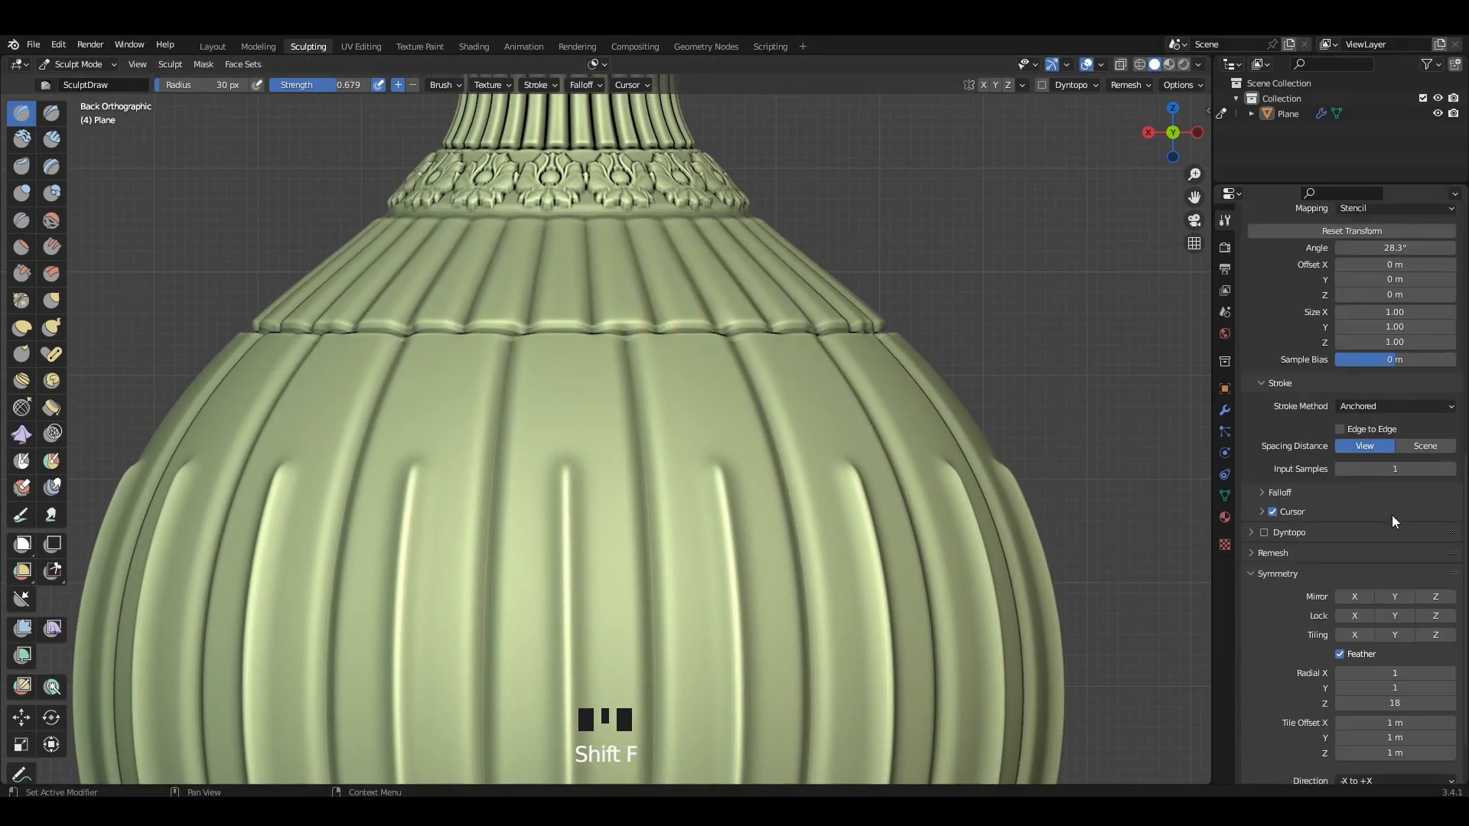
click(1287, 424)
click(1310, 411)
click(1264, 482)
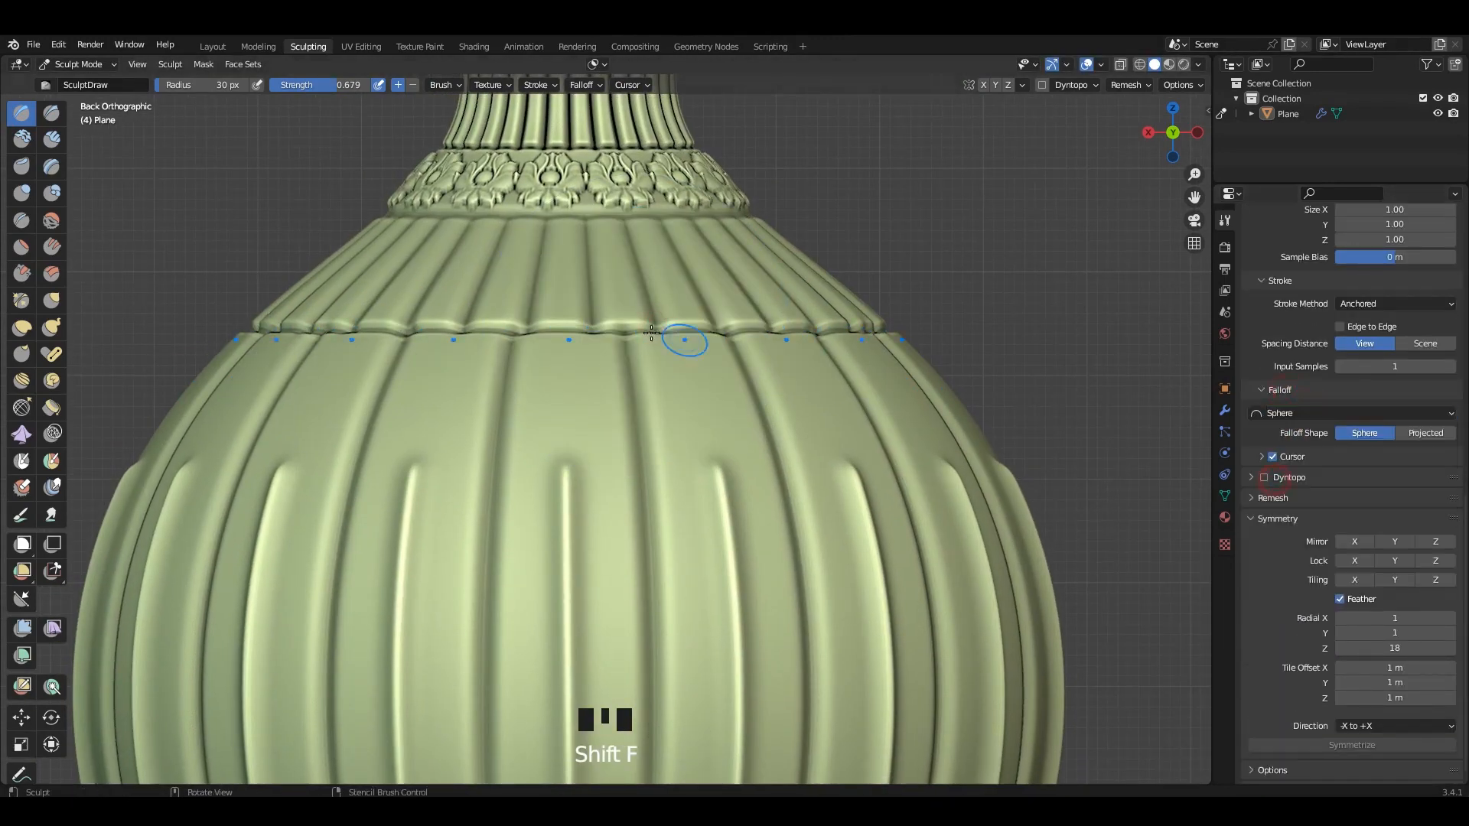
Step: Try stamping columns of round beads around the upper belly at strength 0.679, and undo them
scroll(710, 352, up, 2)
shift+middle_drag(710, 352, 575, 329)
mouse_move(575, 329)
mouse_down()
mouse_move(549, 392)
mouse_move(556, 489)
mouse_up()
key(ctrl+z)
scroll(551, 483, down, 7)
middle_drag(551, 484, 698, 407)
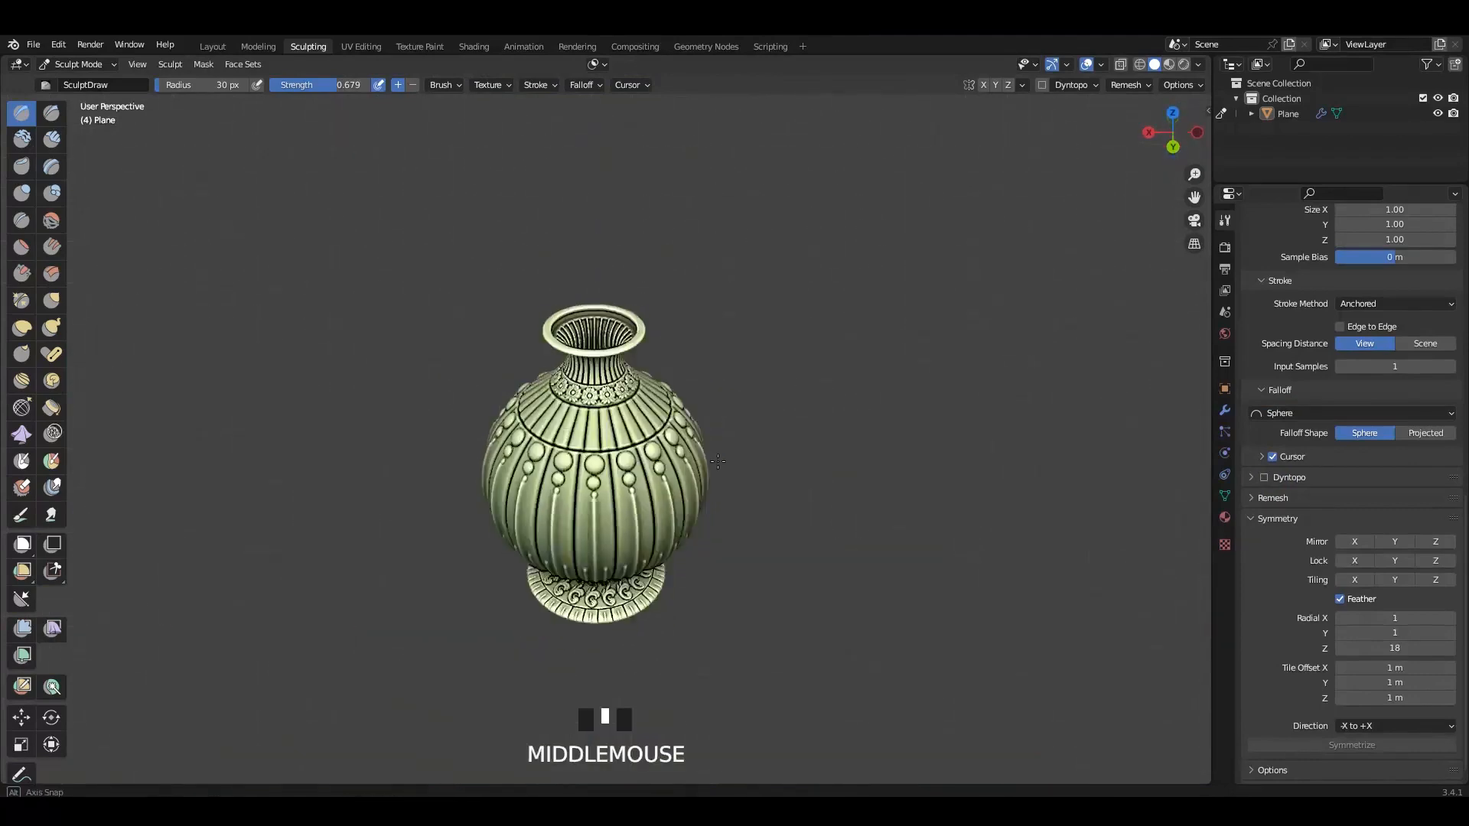
scroll(698, 407, up, 4)
key(ctrl+z)
key(ctrl+z)
key(ctrl+z)
key(ctrl+z)
Step: Lower the Draw strength to 0.382 and try stamping a single round bead above each long ridge, undoing it
shift+middle_drag(455, 353, 563, 371)
key(shift+f)
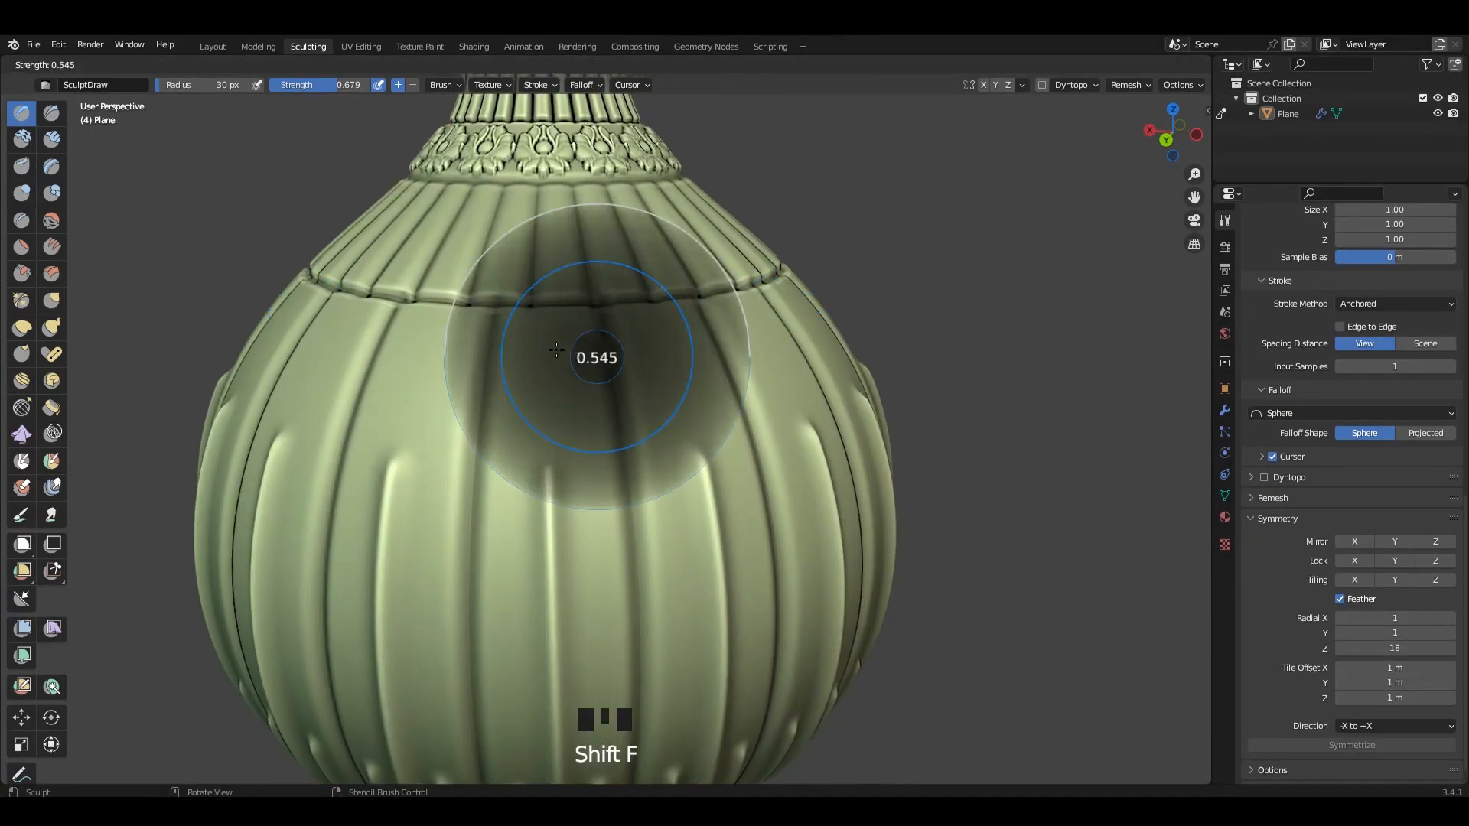
click(547, 340)
key(shift+f)
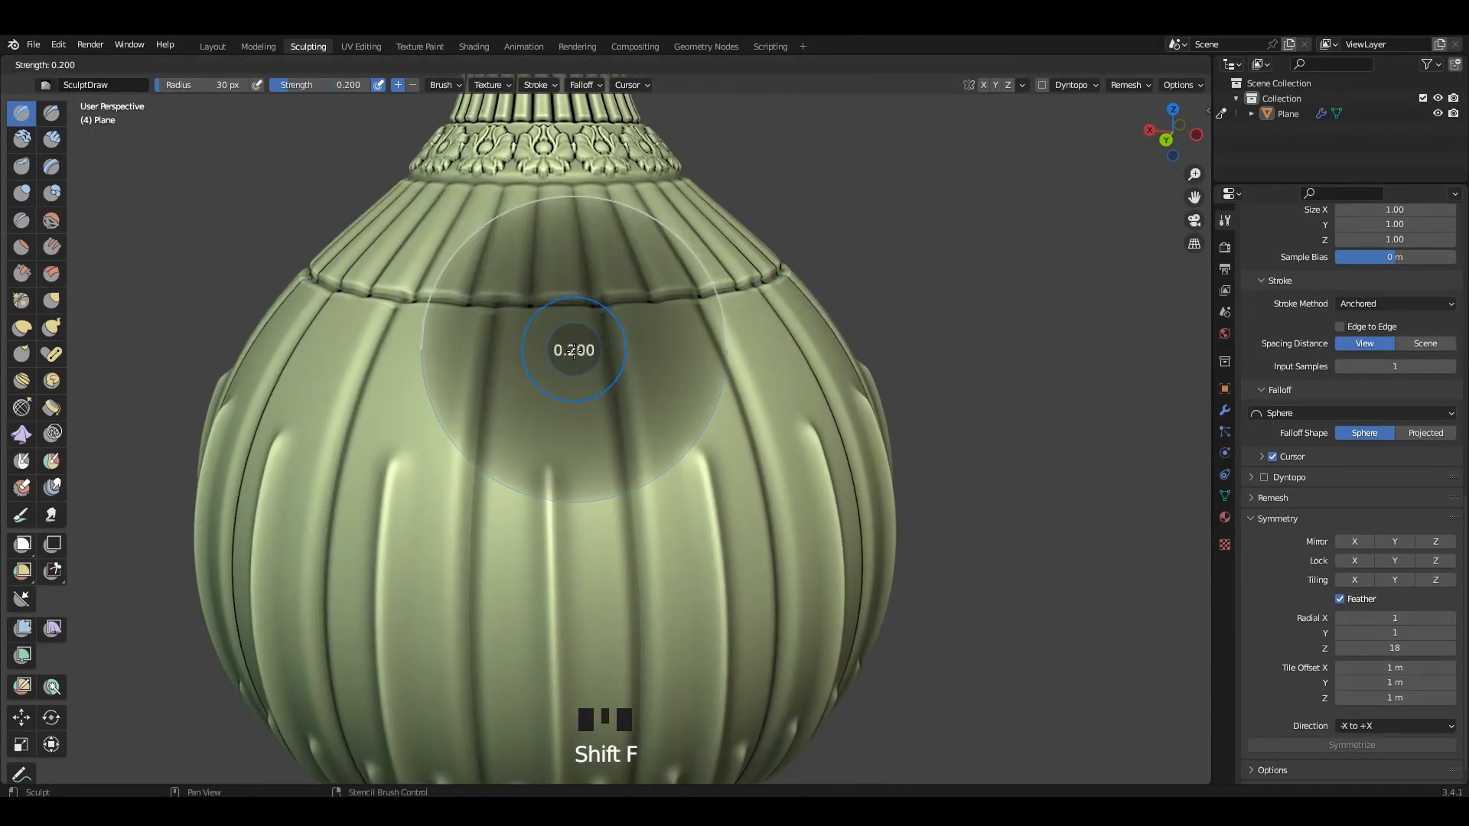
click(590, 348)
drag(545, 343, 567, 382)
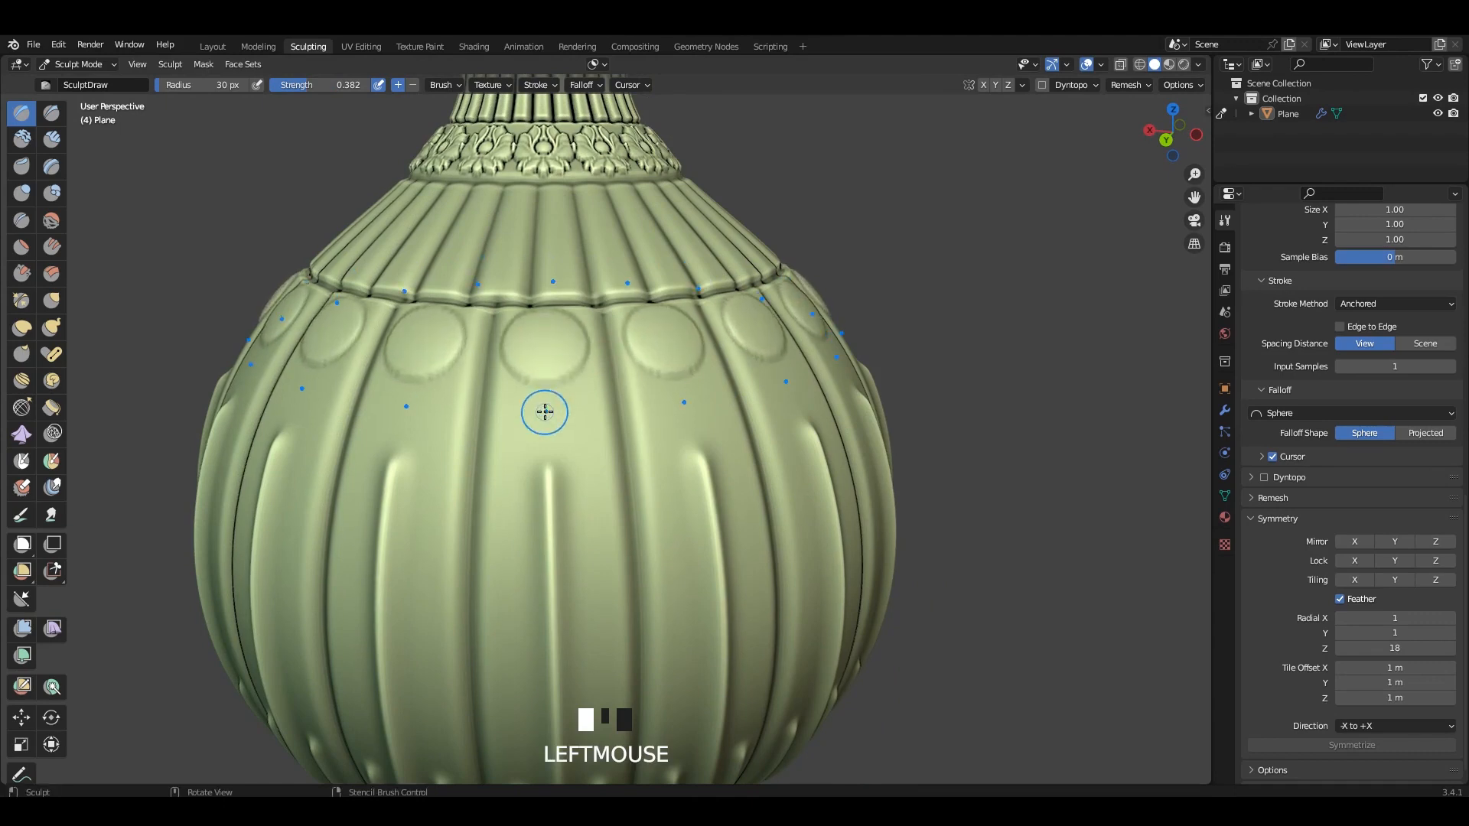
key(ctrl+z)
Step: Return to the Draw brush after the stray switch to Smooth and readjust its strength for the beads
key(shift+s)
key(shift+f)
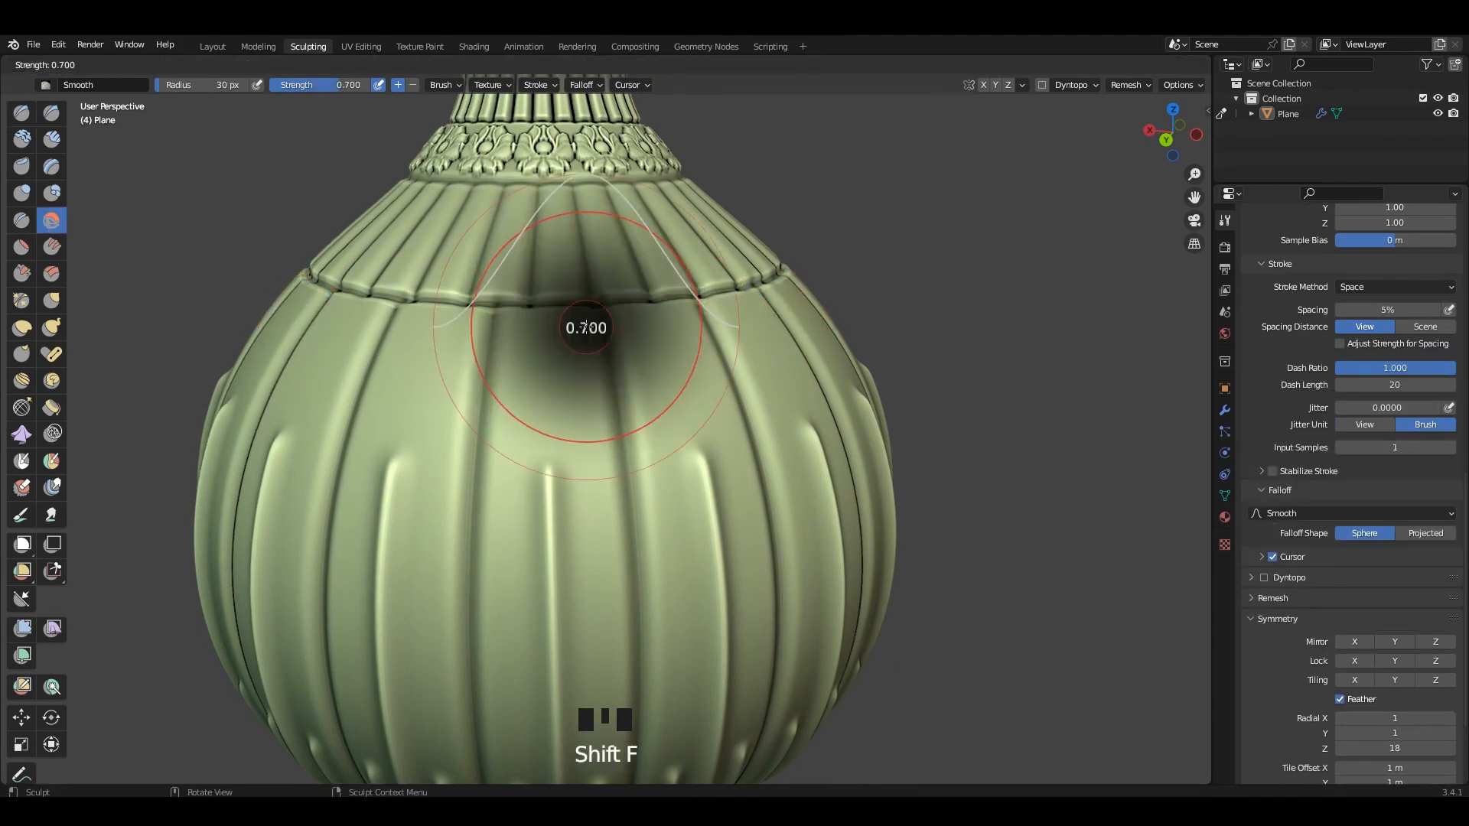
click(628, 326)
click(21, 113)
key(shift+f)
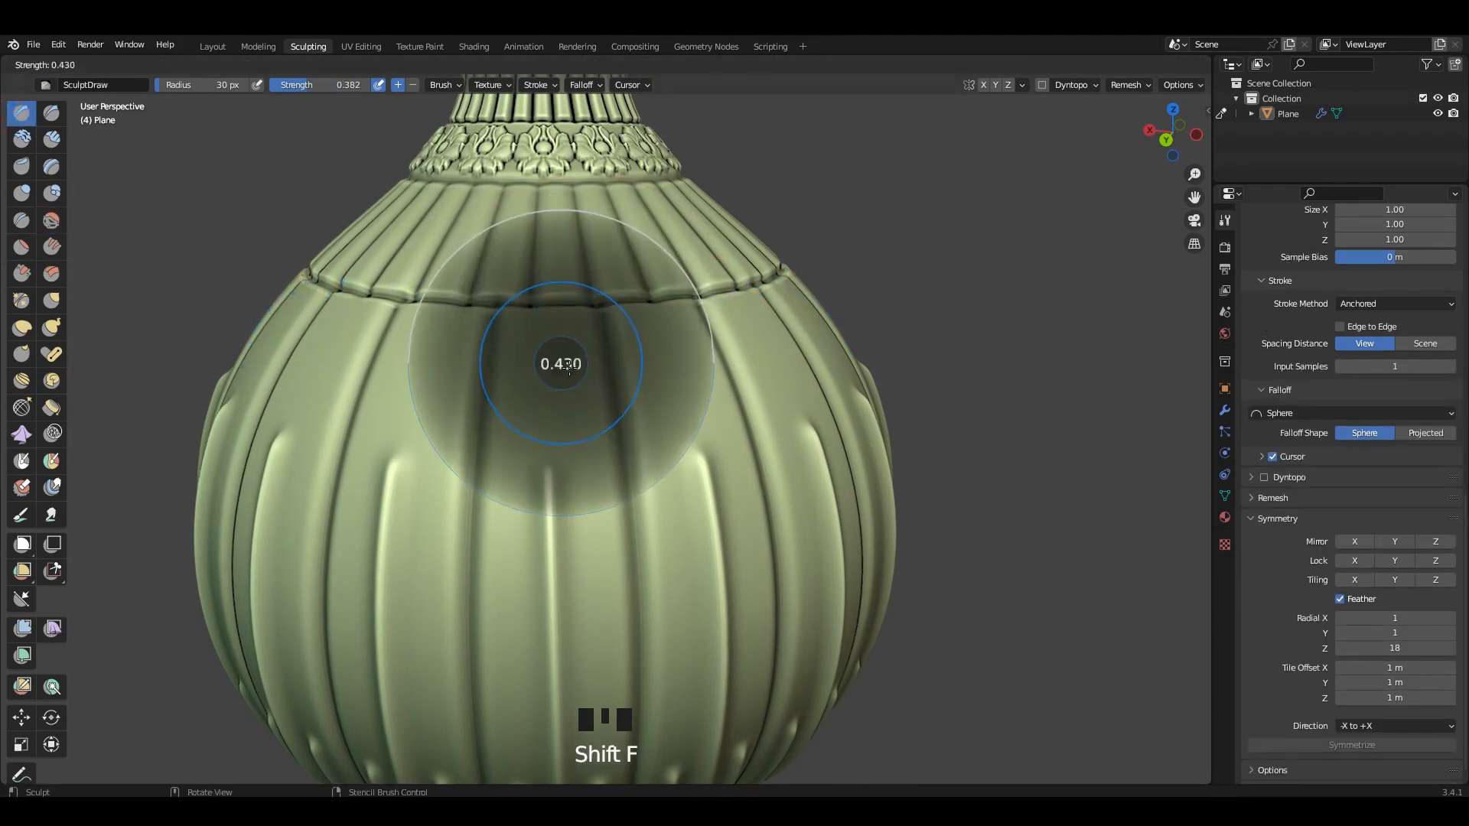
click(549, 336)
Step: Stamp a large round bead with a smaller one beneath it above each long belly ridge, undoing the trial stamps
mouse_move(550, 337)
mouse_down()
mouse_move(552, 422)
mouse_move(568, 448)
mouse_move(555, 417)
mouse_move(571, 436)
mouse_move(557, 461)
mouse_up()
key(ctrl+z)
key(ctrl+z)
key(ctrl+z)
key(ctrl+z)
scroll(695, 420, down, 6)
scroll(690, 426, up, 4)
mouse_move(695, 421)
middle_down()
mouse_move(696, 444)
mouse_move(574, 344)
middle_up()
scroll(693, 428, down, 3)
scroll(701, 441, up, 1)
scroll(570, 341, up, 2)
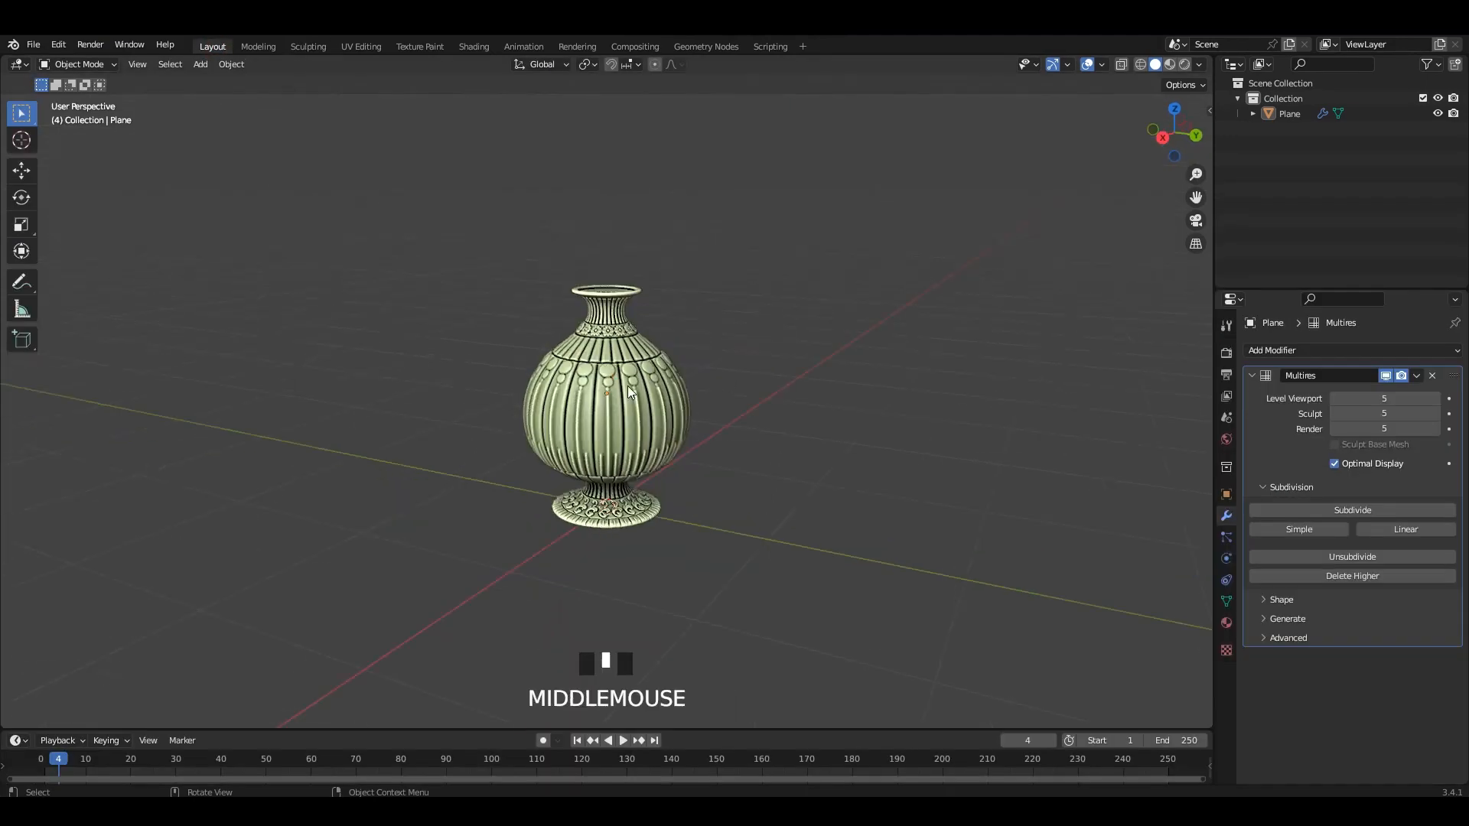
Step: Select the vase in the Layout workspace and apply all its transforms, cancelling the first scaling
scroll(735, 386, up, 2)
key(grave)
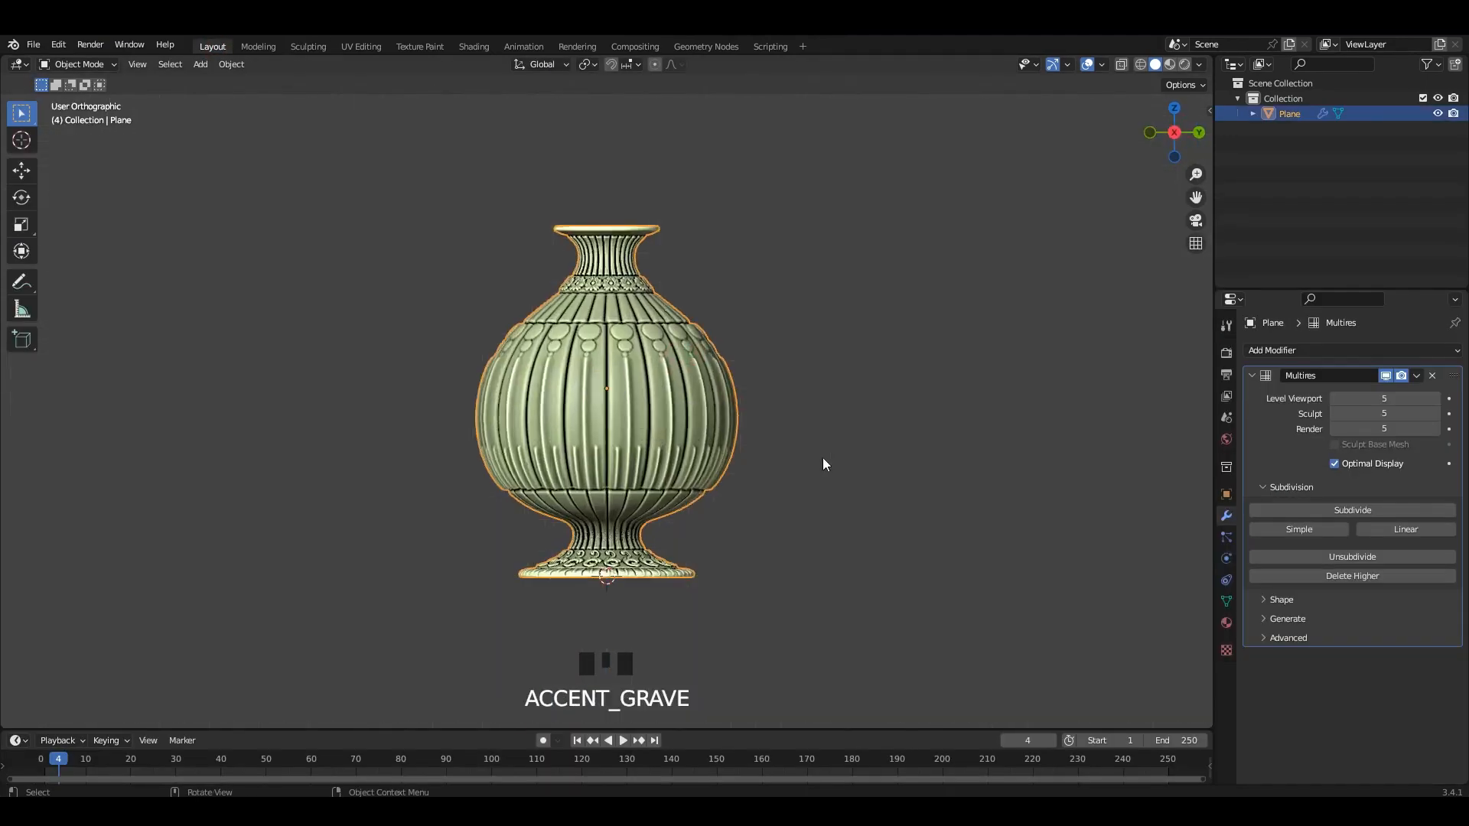
middle_drag(823, 457, 738, 387)
middle_drag(739, 387, 679, 335)
scroll(717, 505, down, 3)
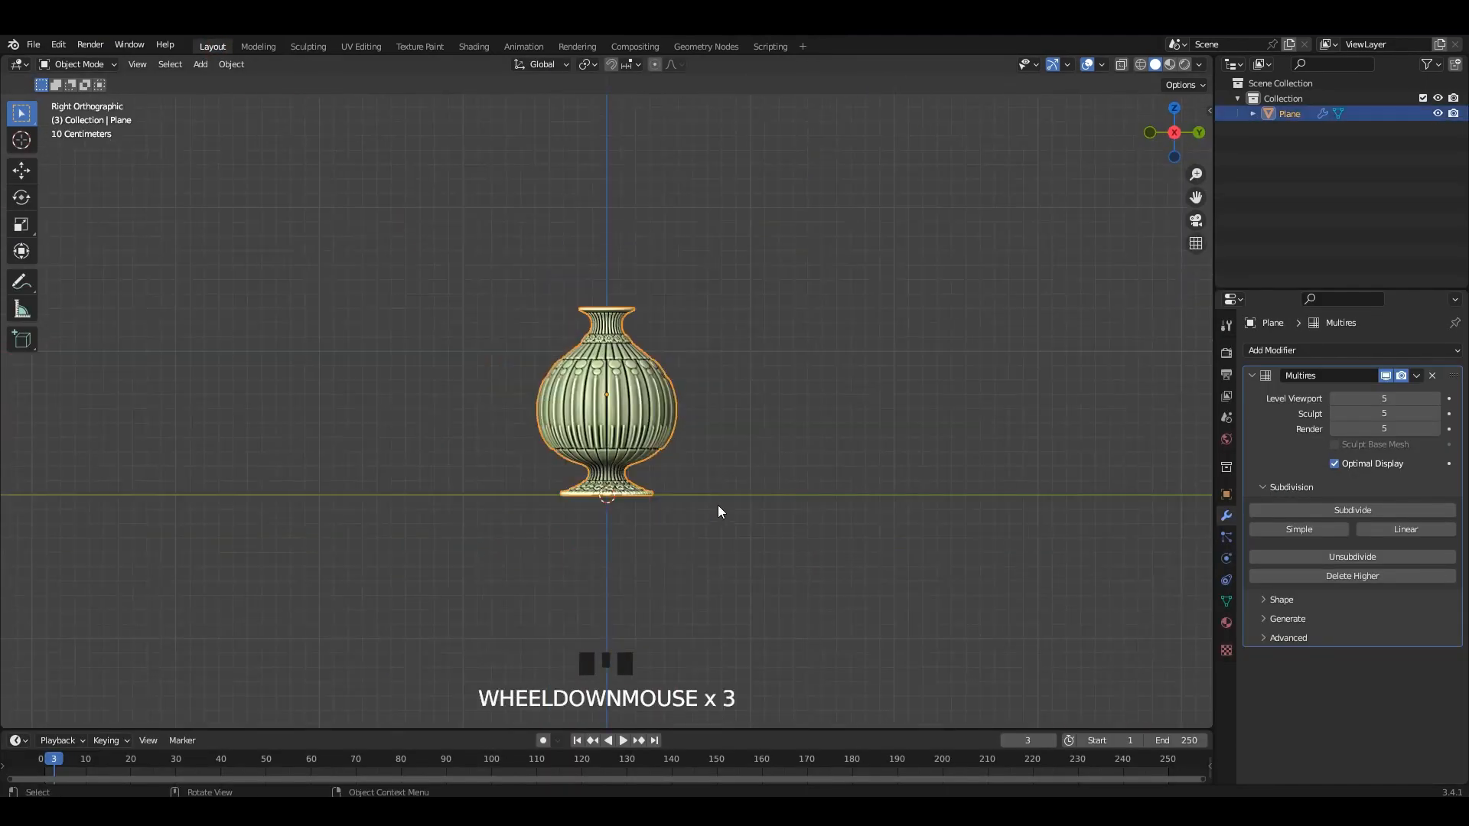
key(s)
right_click(925, 413)
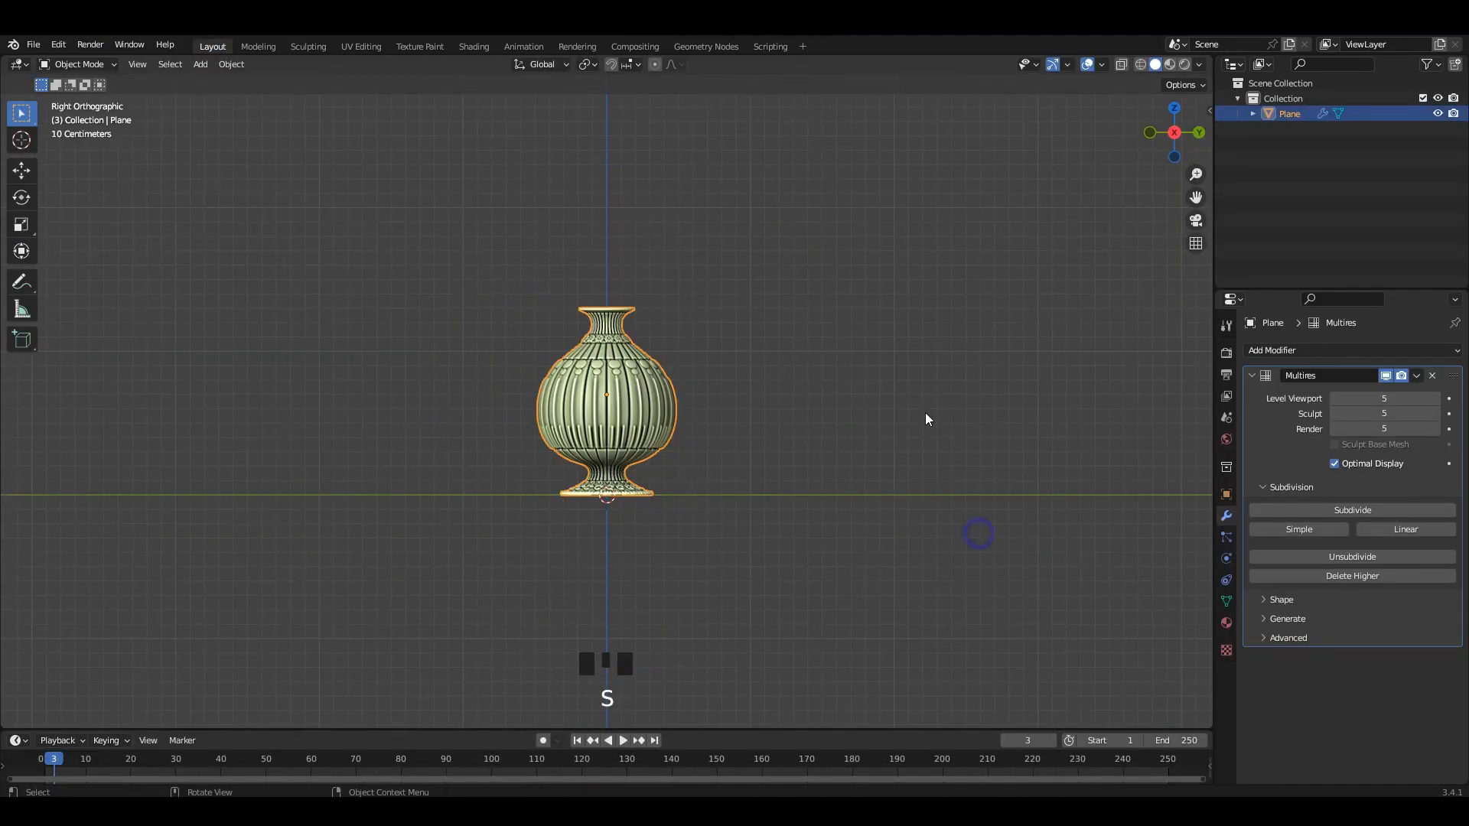
key(ctrl+a)
key(a)
Step: Scale the whole vase up to several times its size, then deselect it
scroll(716, 512, down, 2)
key(s)
click(1035, 538)
scroll(957, 460, down, 2)
shift+middle_drag(804, 295, 816, 371)
click(801, 416)
scroll(718, 421, up, 2)
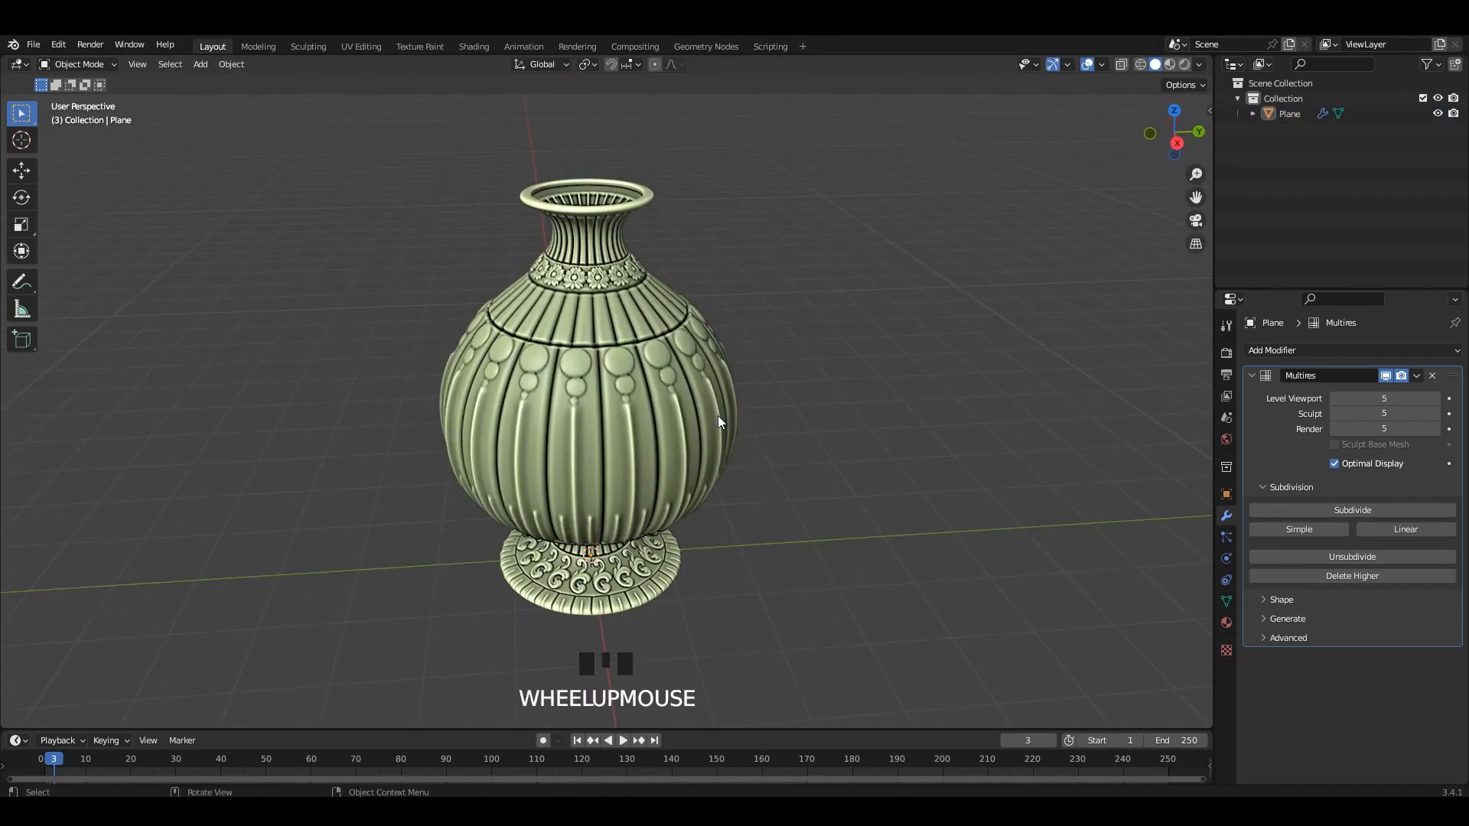
Step: Turn off the viewport display of the vase's Multires modifier
middle_drag(718, 420, 668, 345)
click(673, 361)
click(1253, 375)
click(1386, 376)
click(1042, 303)
Step: Add a Subdivision Surface modifier to the vase below Multires
scroll(667, 344, up, 1)
click(1309, 356)
click(1042, 302)
click(1362, 354)
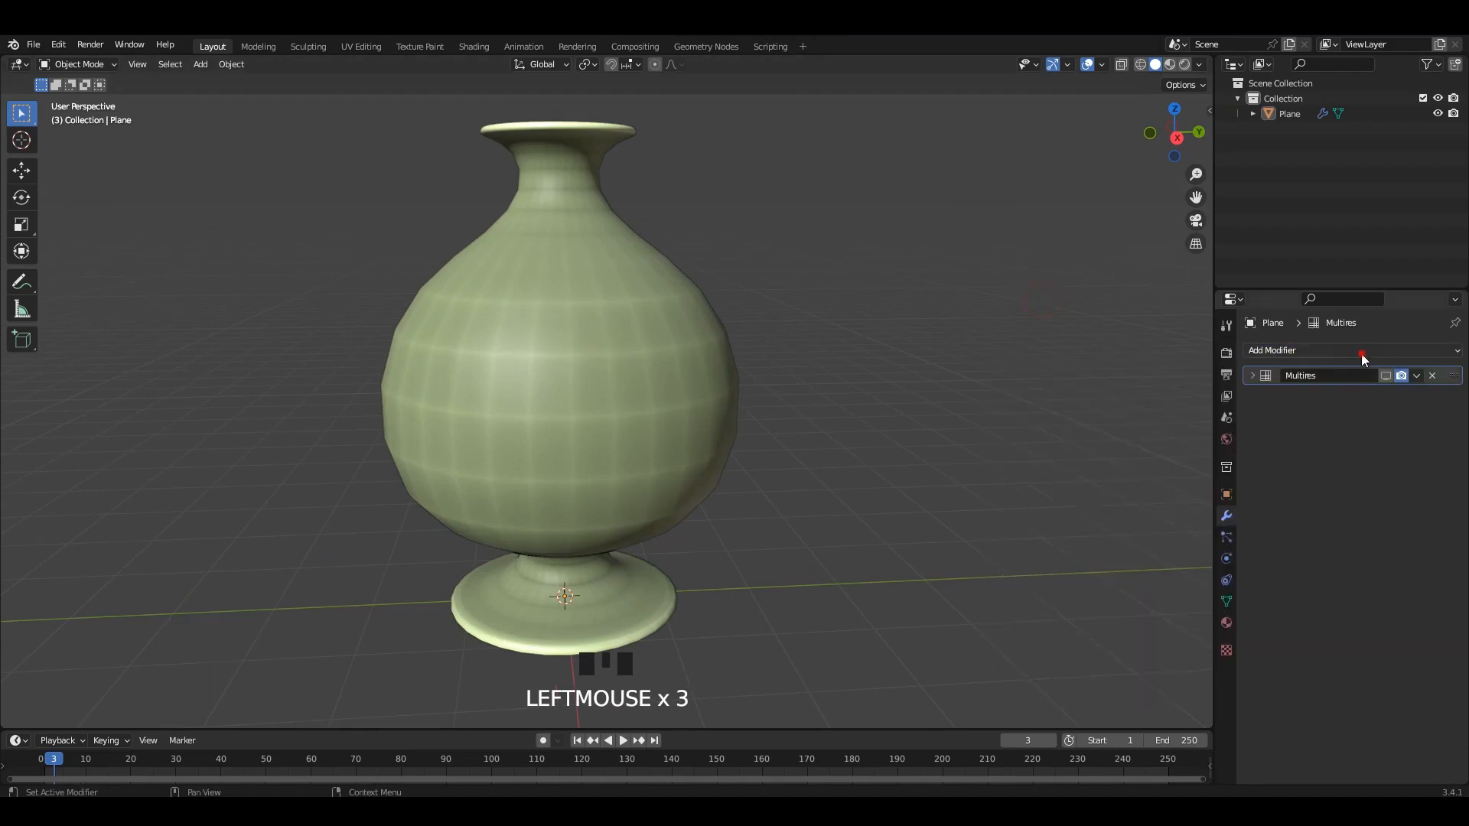
click(1179, 636)
click(846, 325)
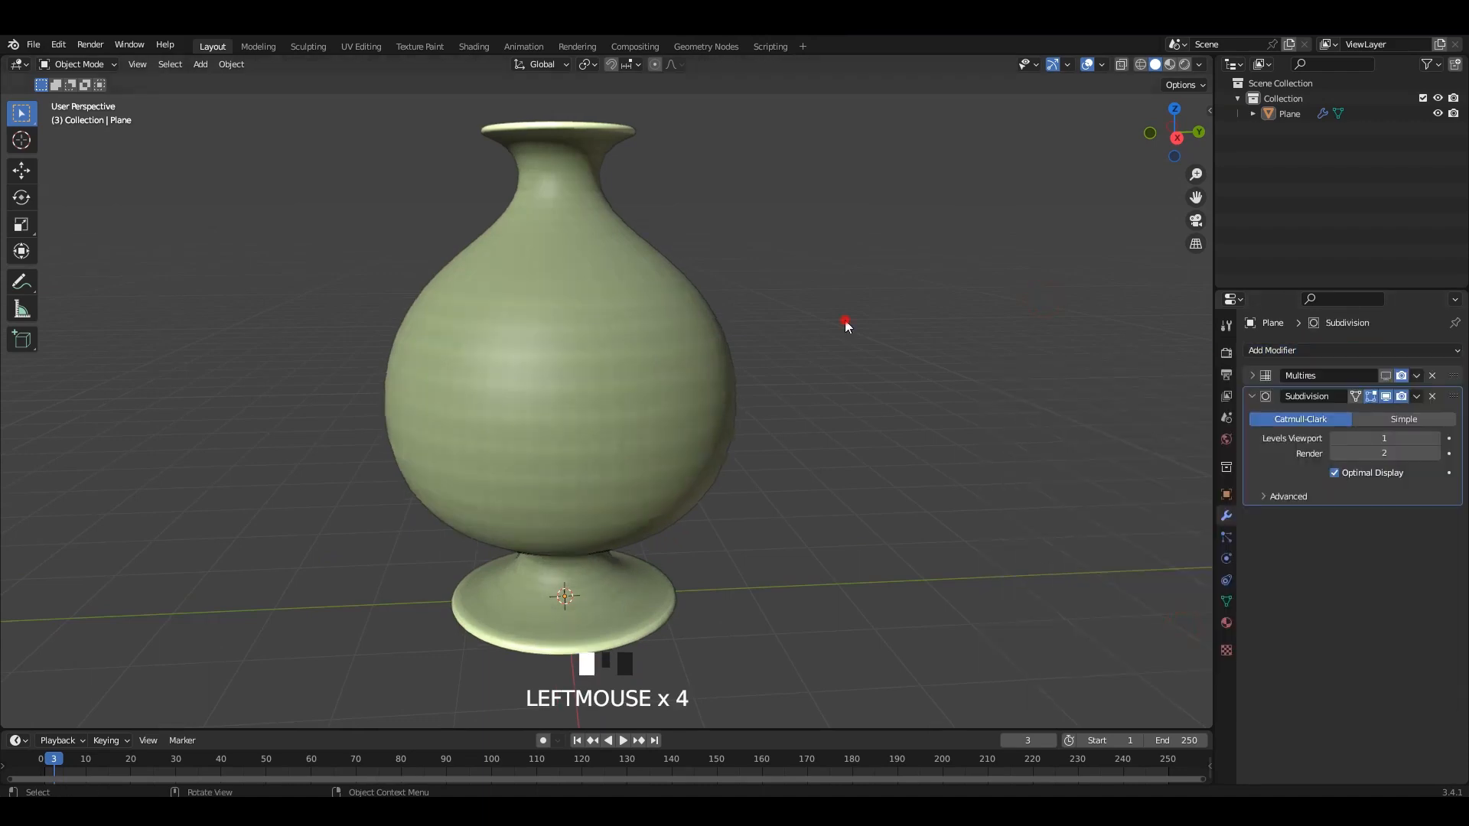
Step: Set the Multires viewport level to 1 and turn the modifier's viewport display back on
click(660, 335)
alt+middle_drag(673, 335, 747, 332)
click(549, 322)
click(1251, 395)
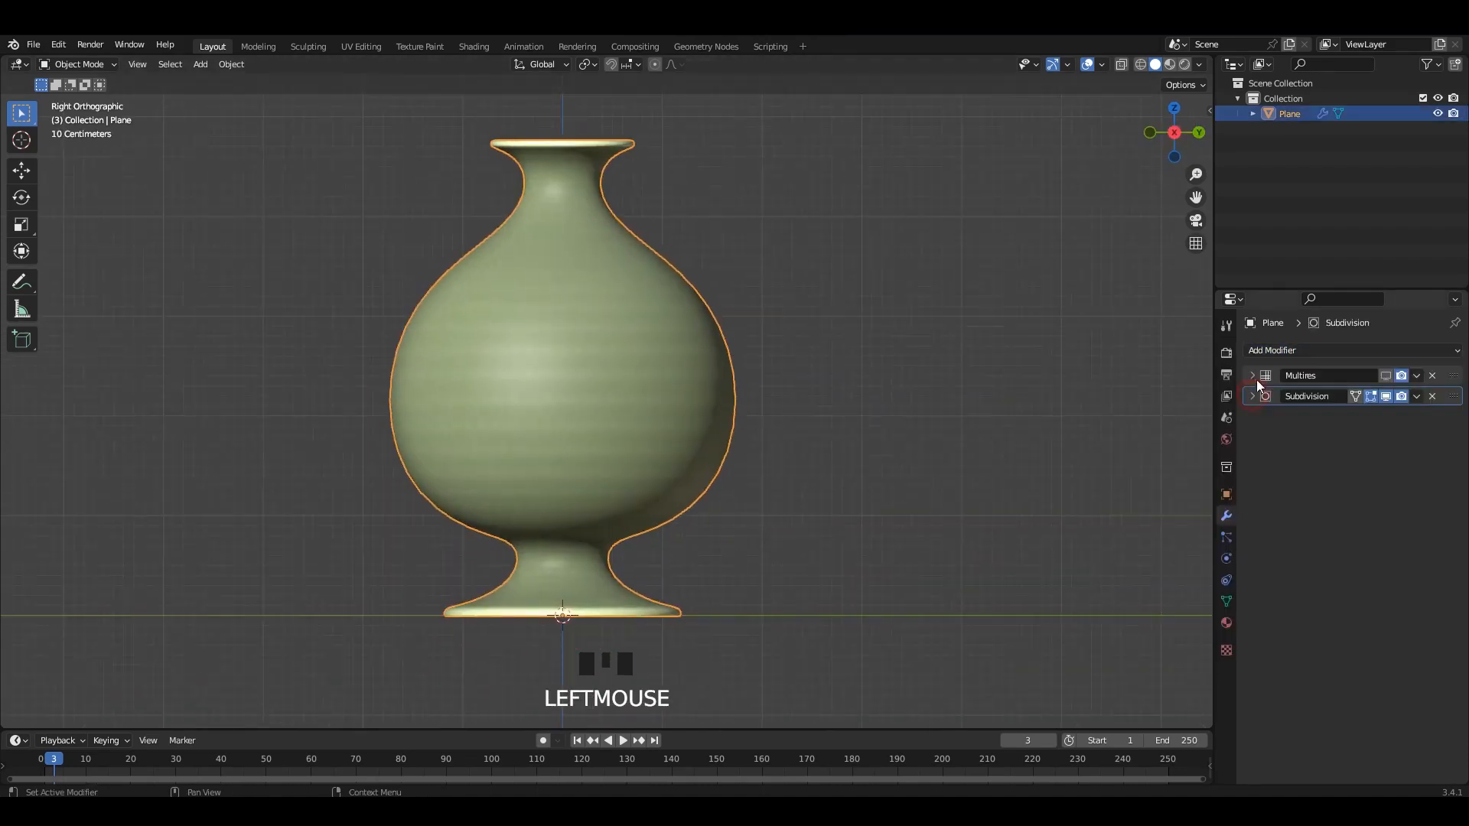
click(1252, 375)
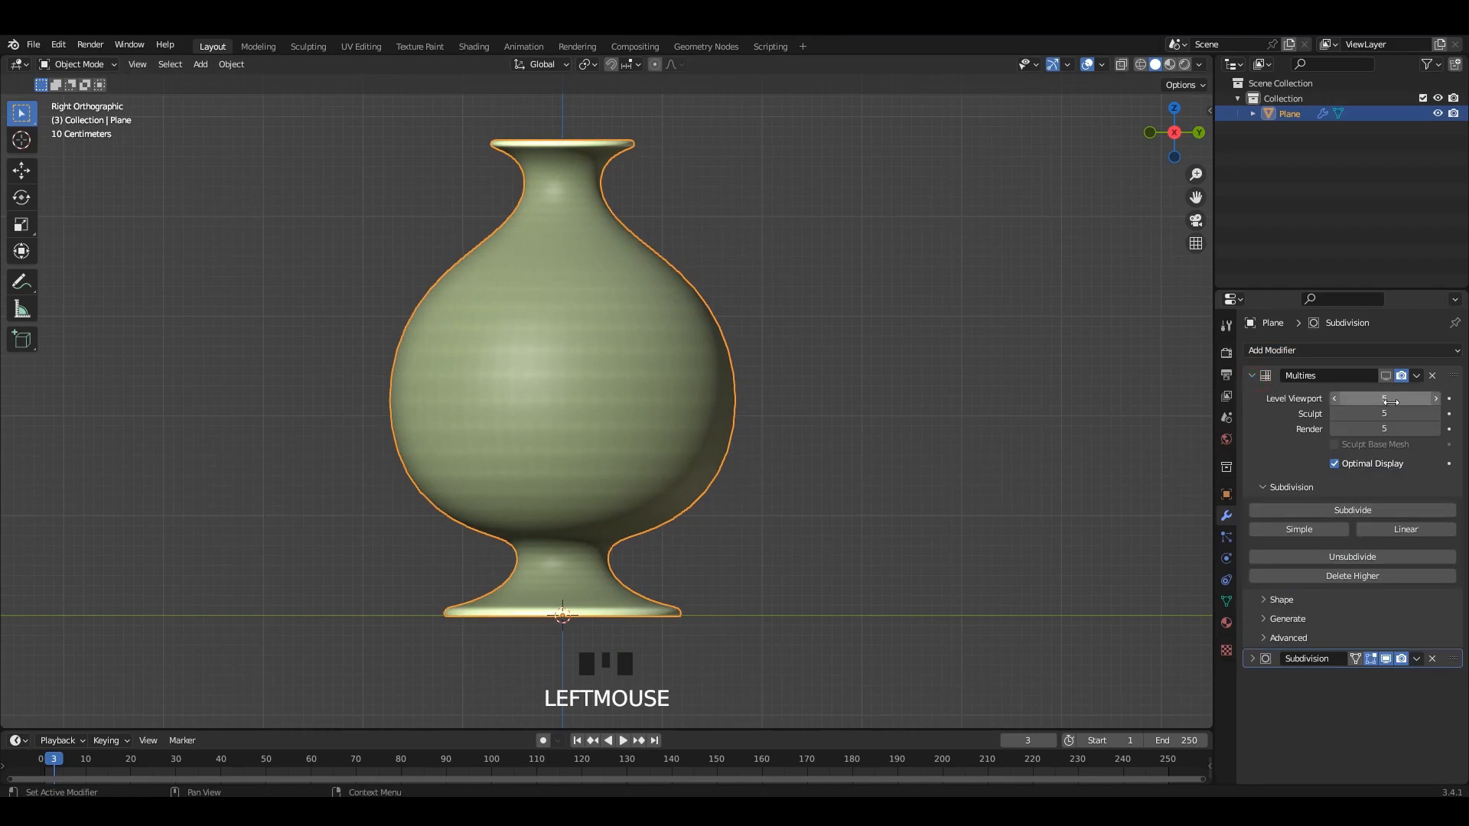
click(1336, 398)
click(1336, 398)
click(1336, 398)
click(1336, 398)
click(1386, 375)
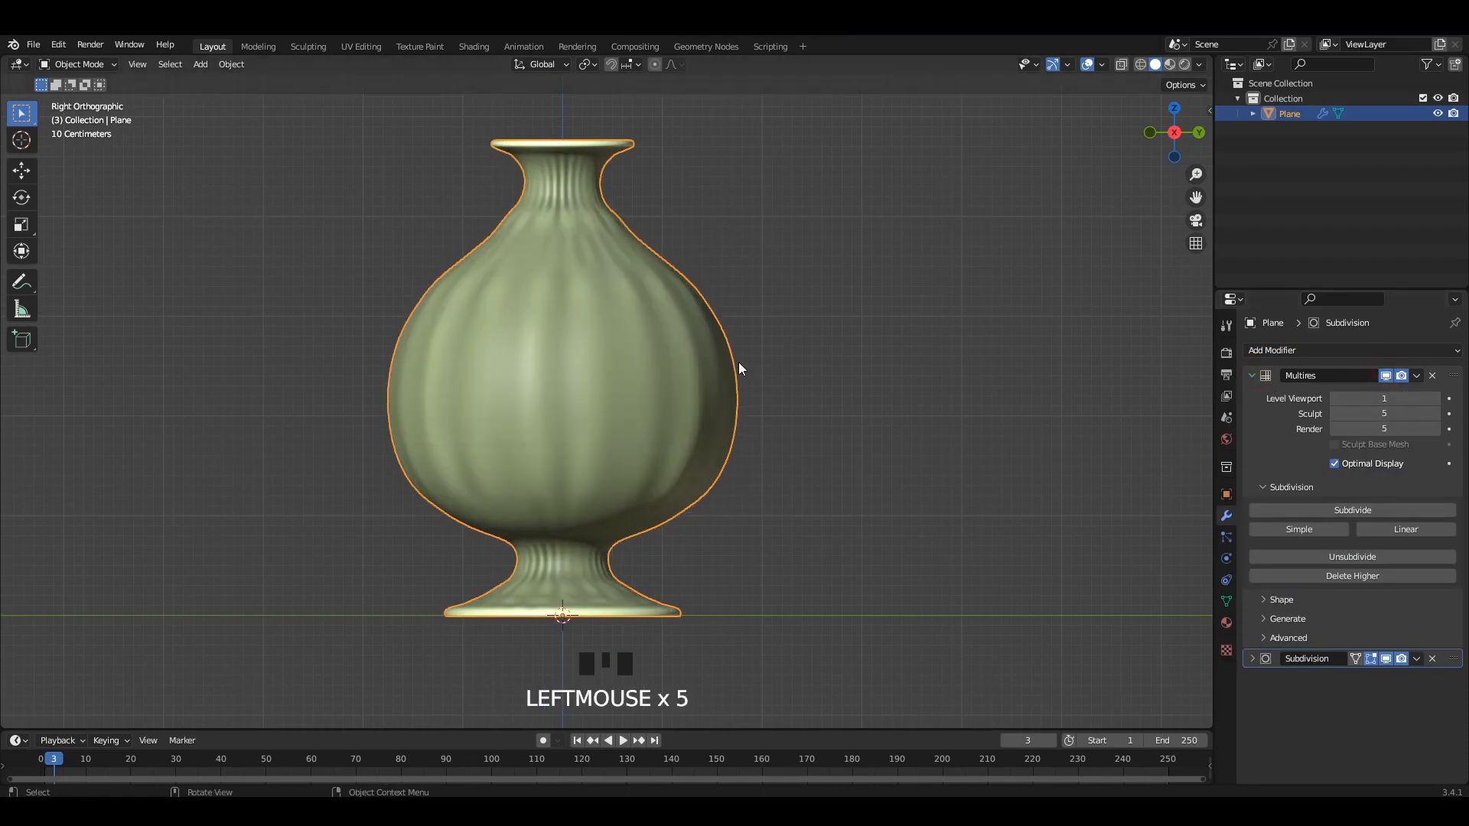
Step: Return to an angled perspective view of the vase and save the Blender file
middle_drag(739, 369, 669, 400)
key(grave)
middle_drag(866, 412, 710, 323)
key(ctrl+s)
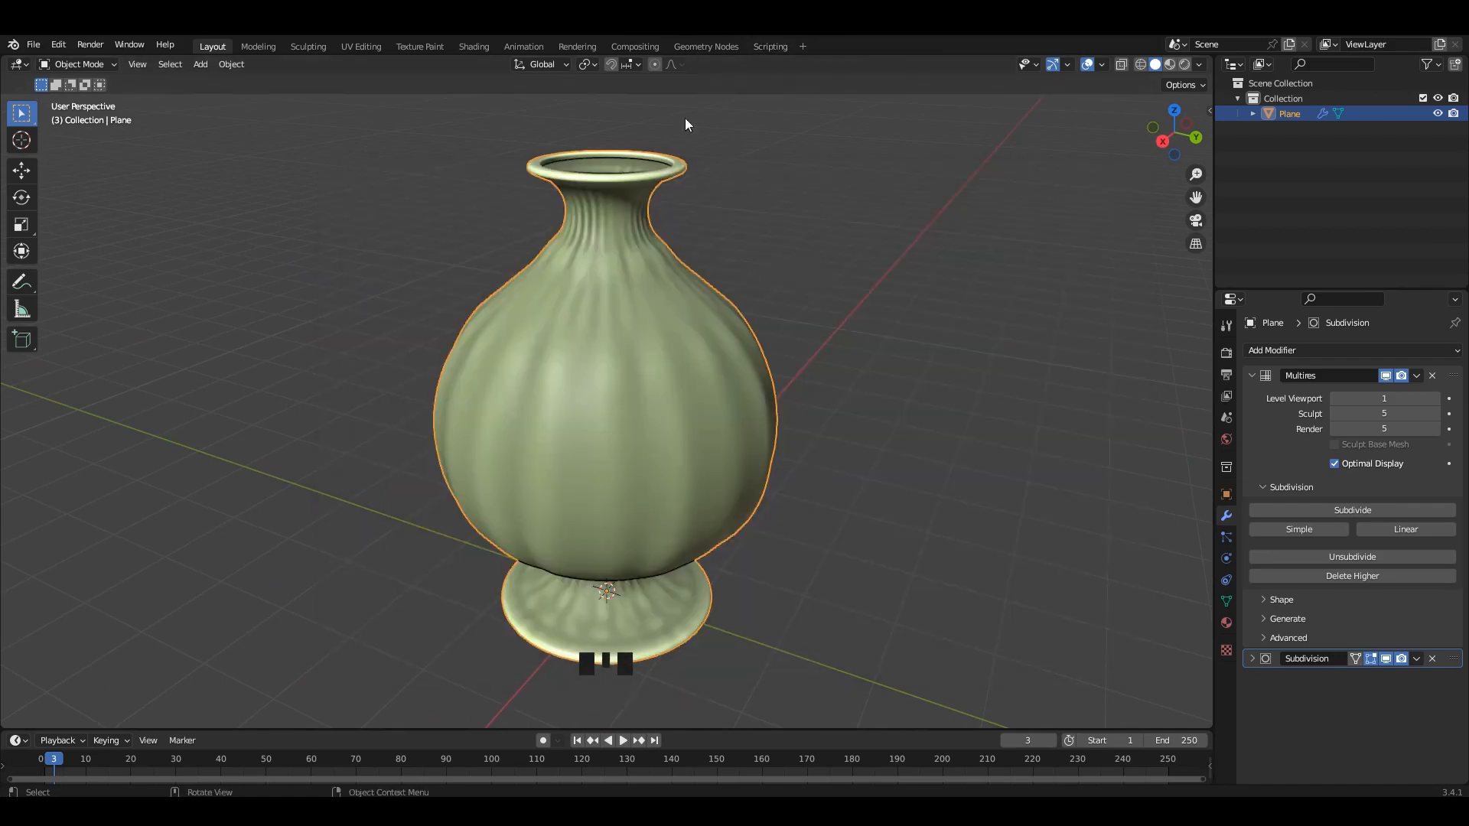
Step: Export the low-poly vase as LP.fbx to F:\2023\UT\2023, limited to selected objects
middle_drag(728, 414, 733, 383)
click(1227, 352)
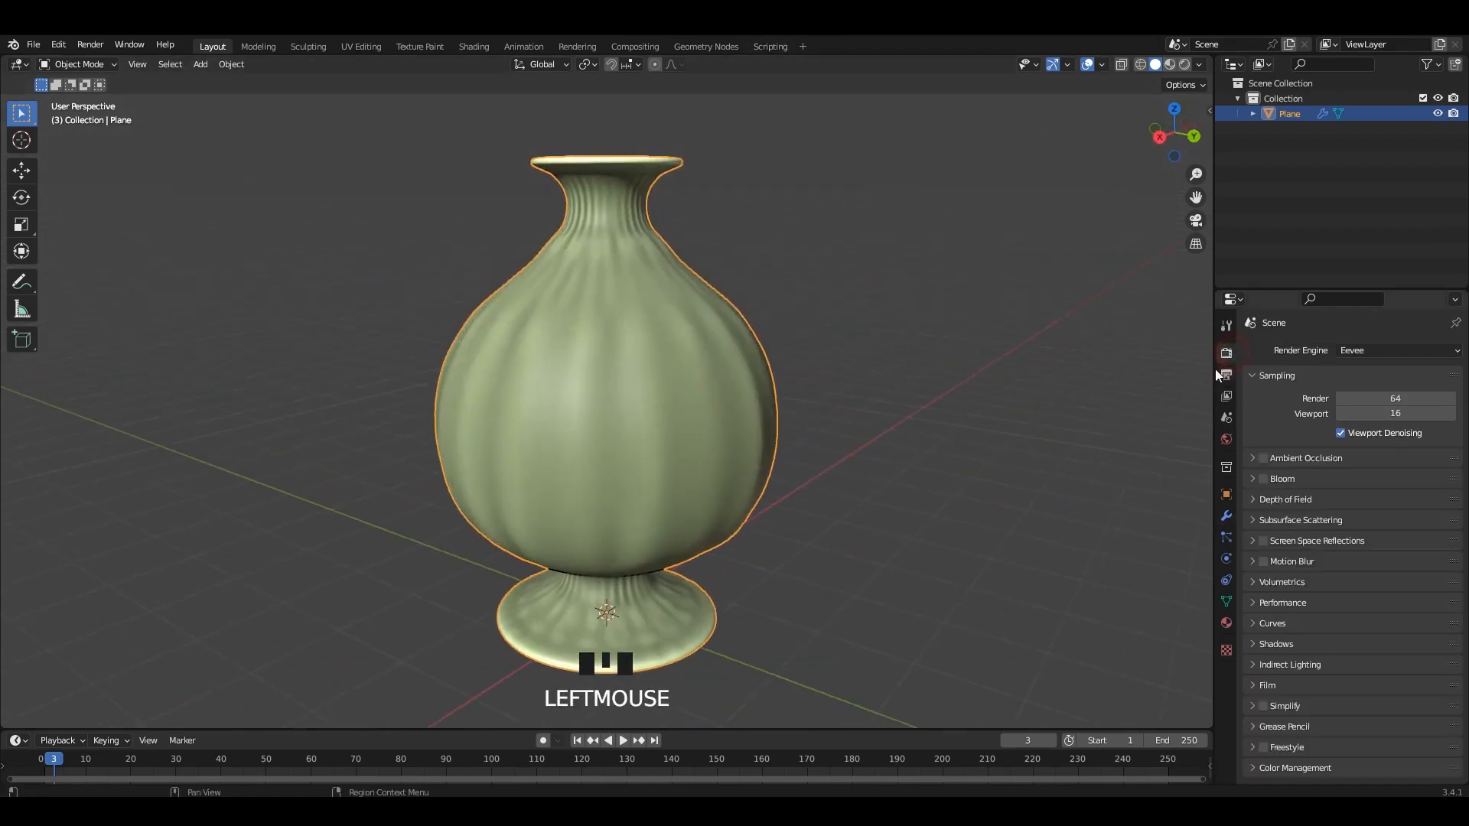
scroll(632, 375, down, 2)
key(F4)
mouse_move(557, 414)
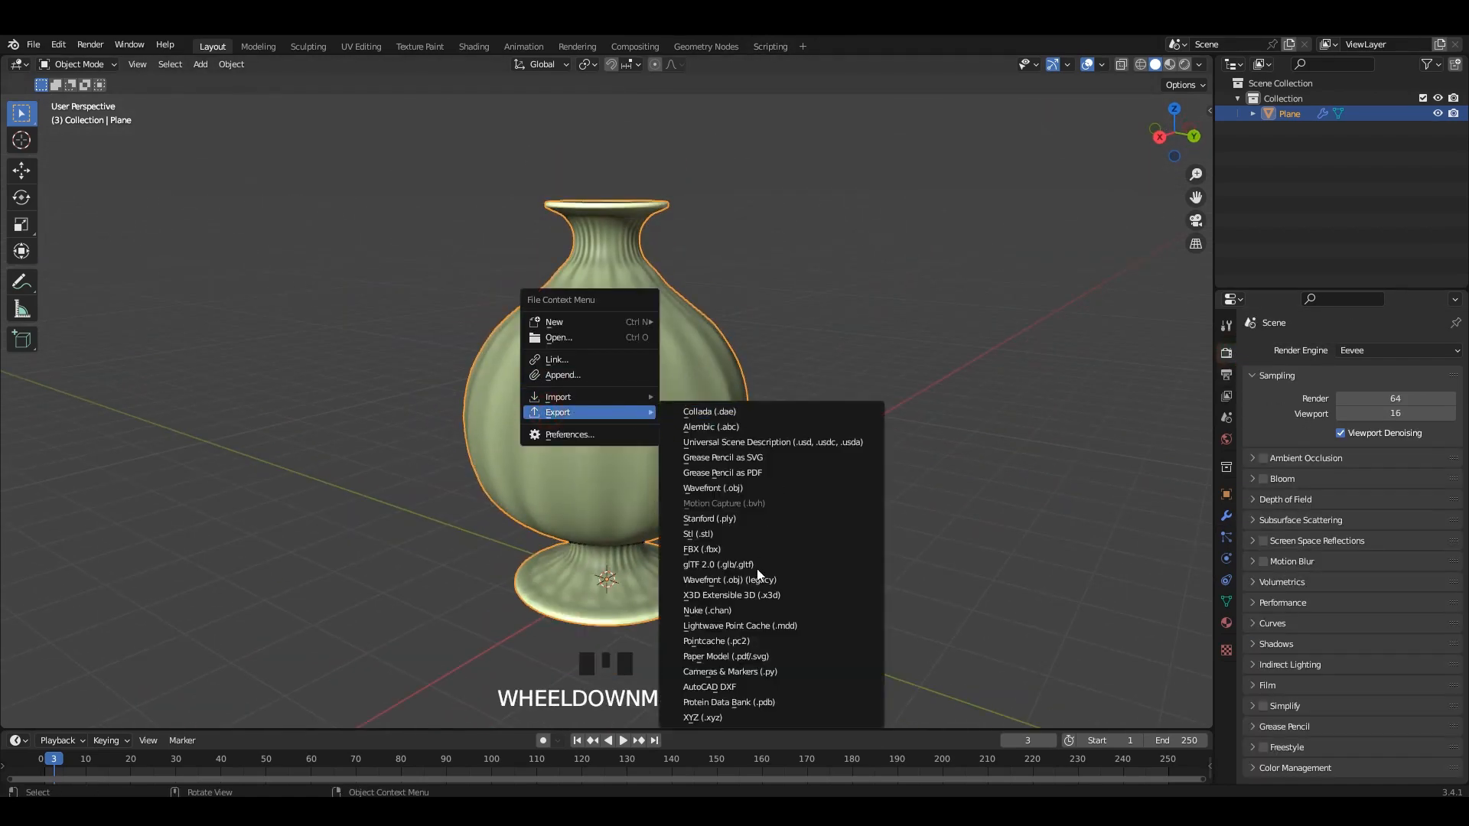
click(720, 548)
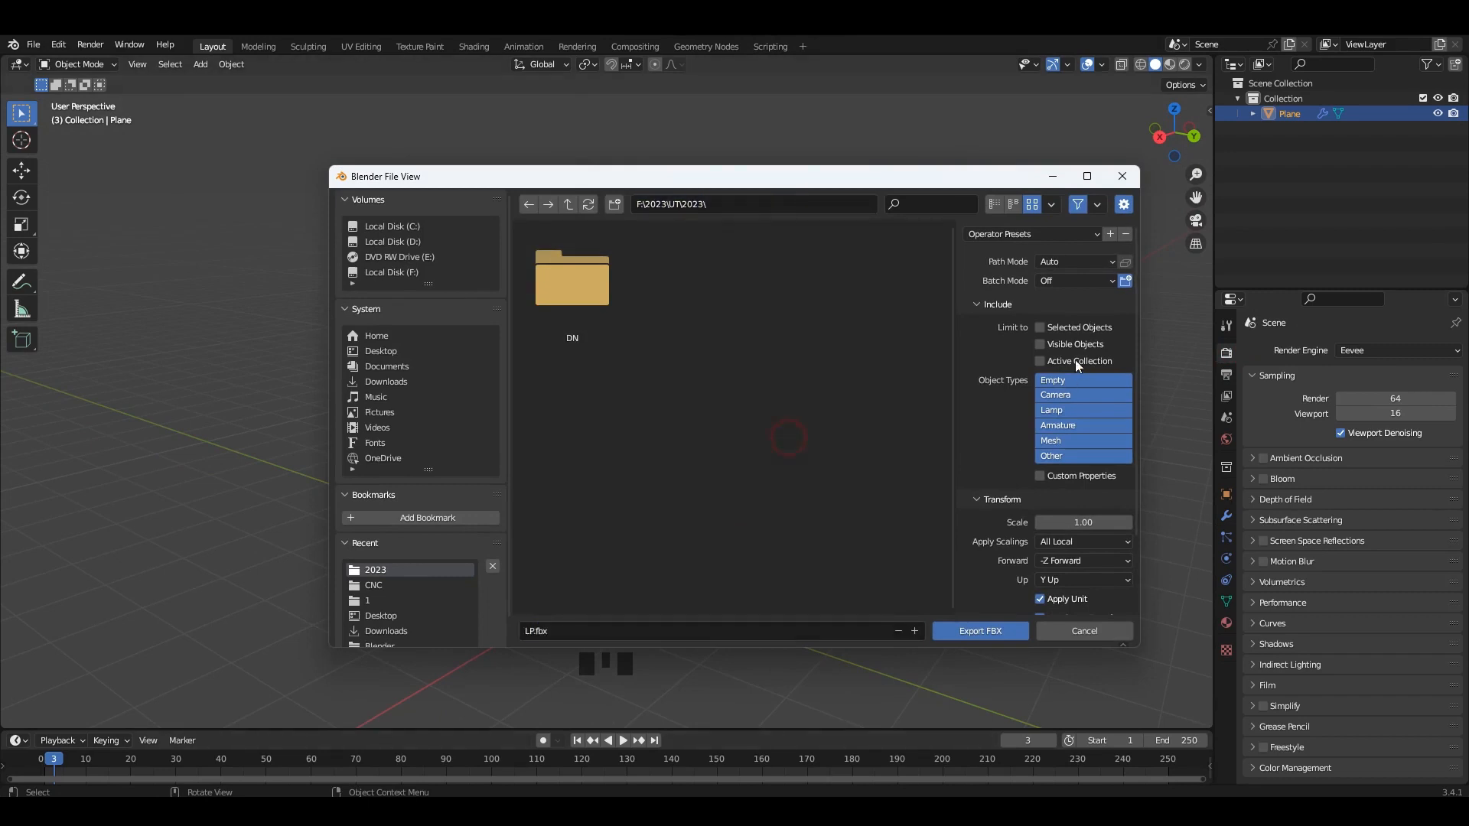
click(943, 630)
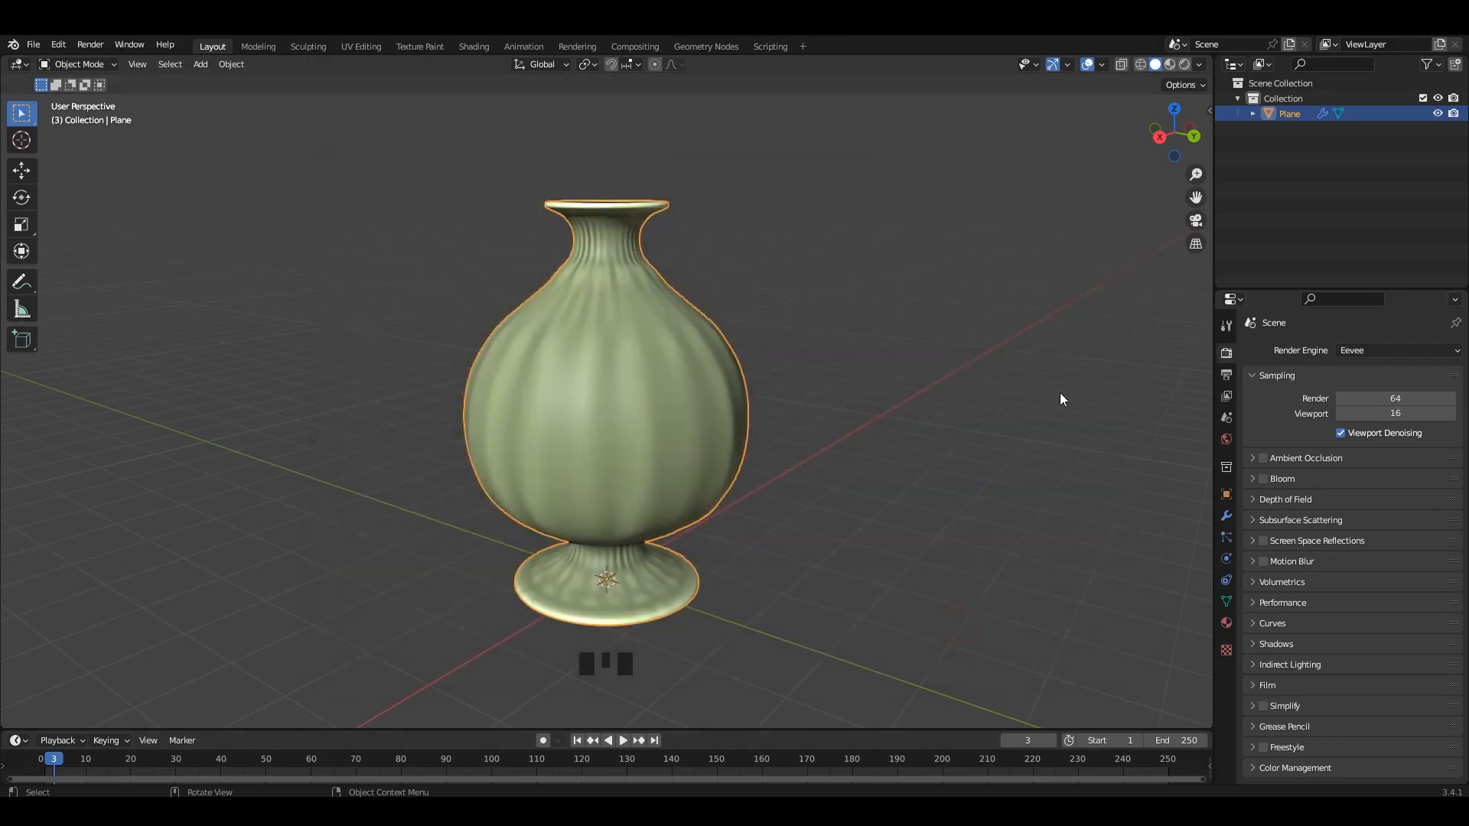
Step: Turn off the Subdivision modifier's viewport display and set the Multires viewport level to 5
click(1227, 518)
middle_drag(796, 359, 888, 367)
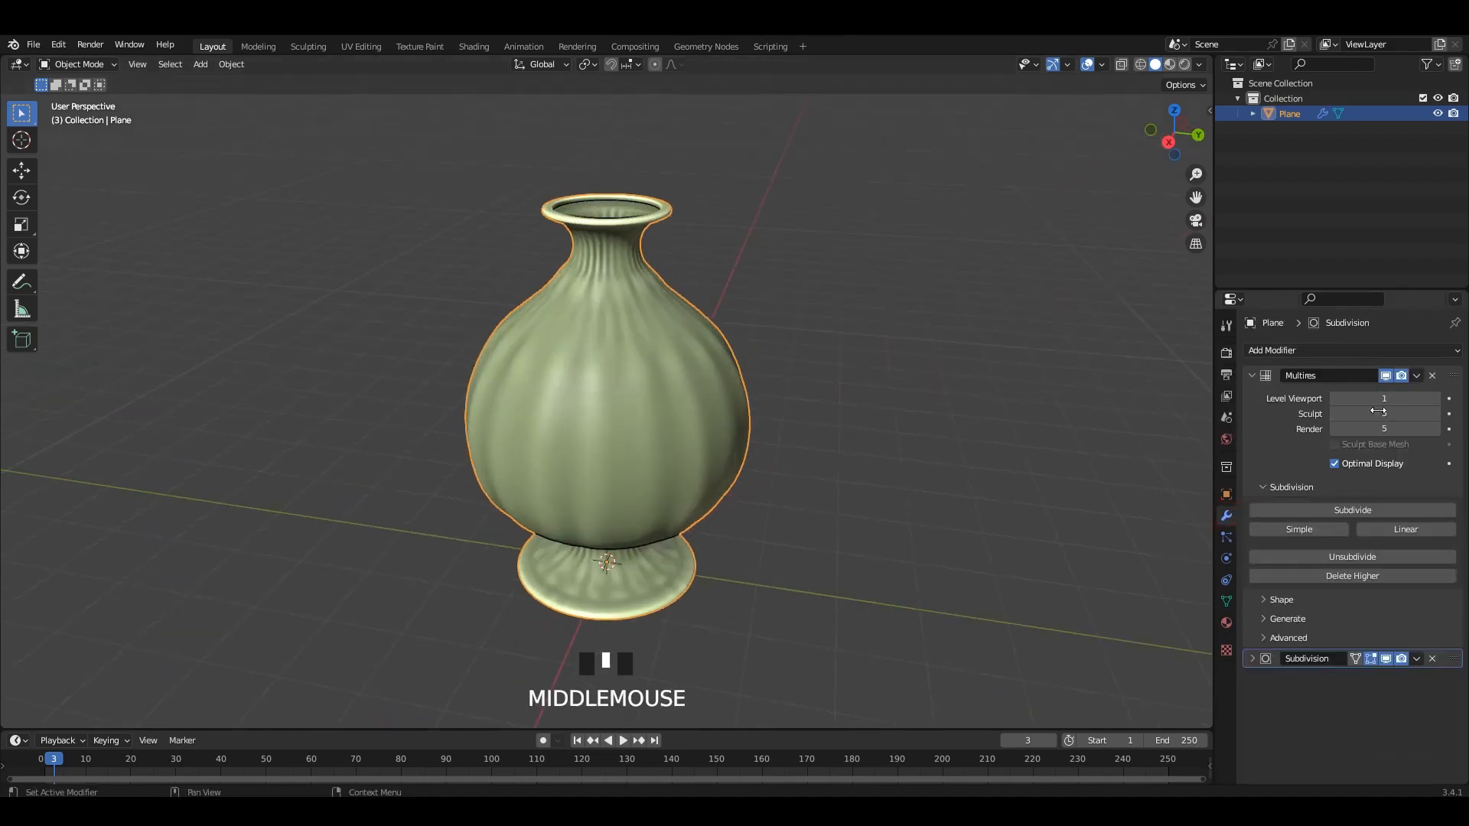
click(1385, 659)
click(1385, 397)
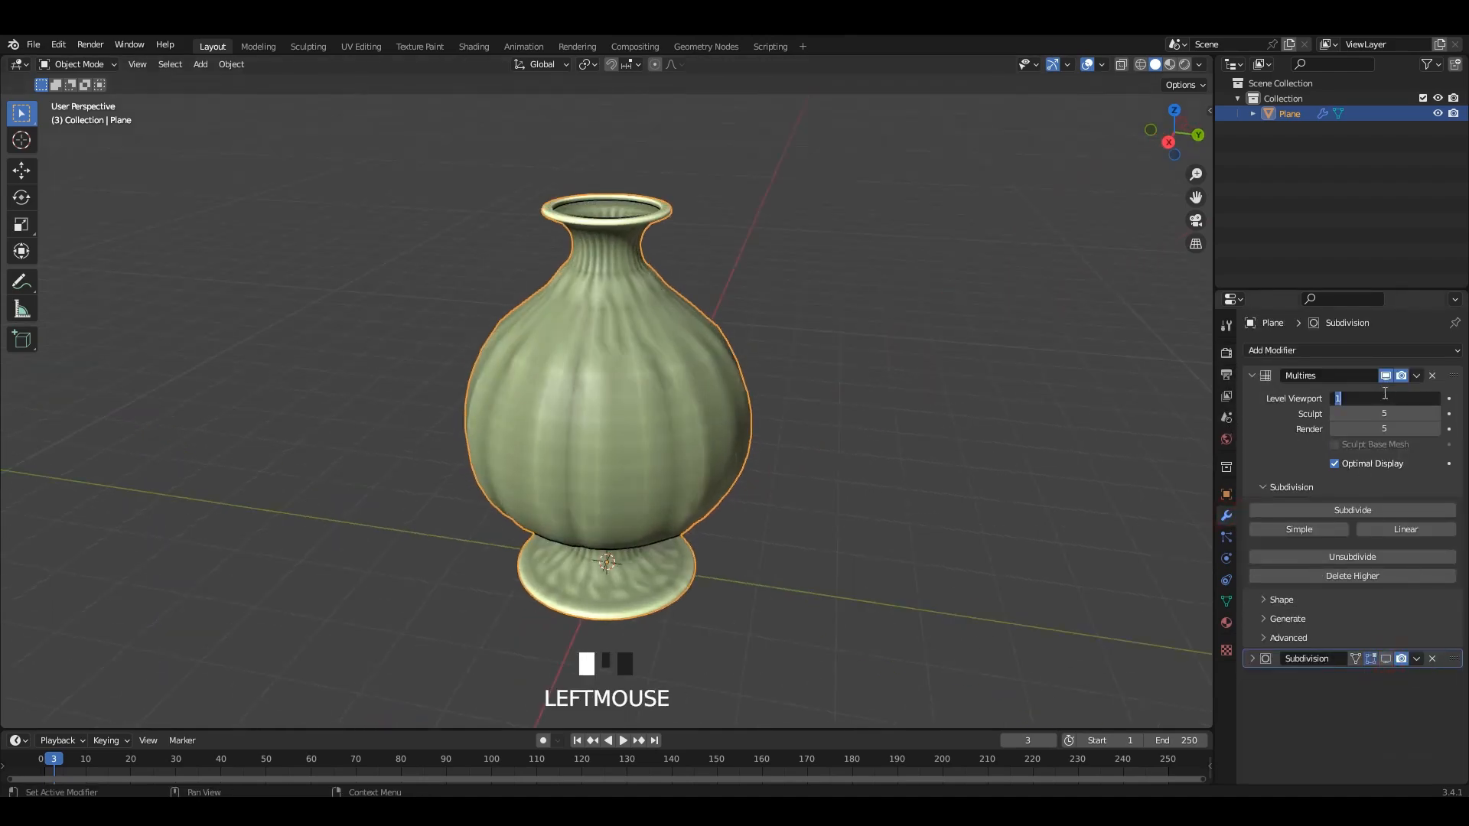
middle_drag(947, 406, 644, 369)
Step: Export the detailed vase as Hp.fbx to the same folder, limited to selected objects
key(F4)
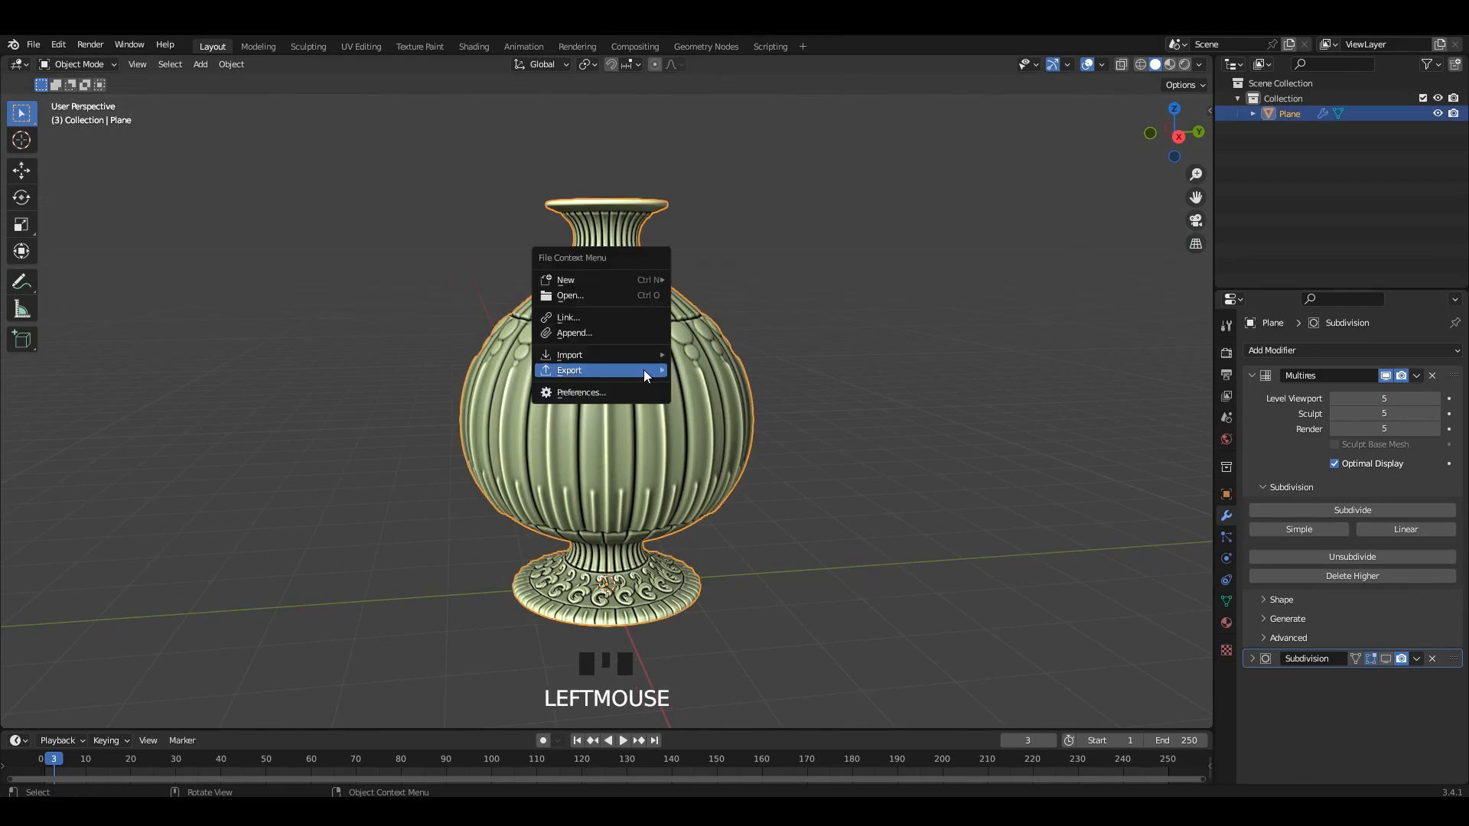
mouse_move(644, 370)
click(711, 506)
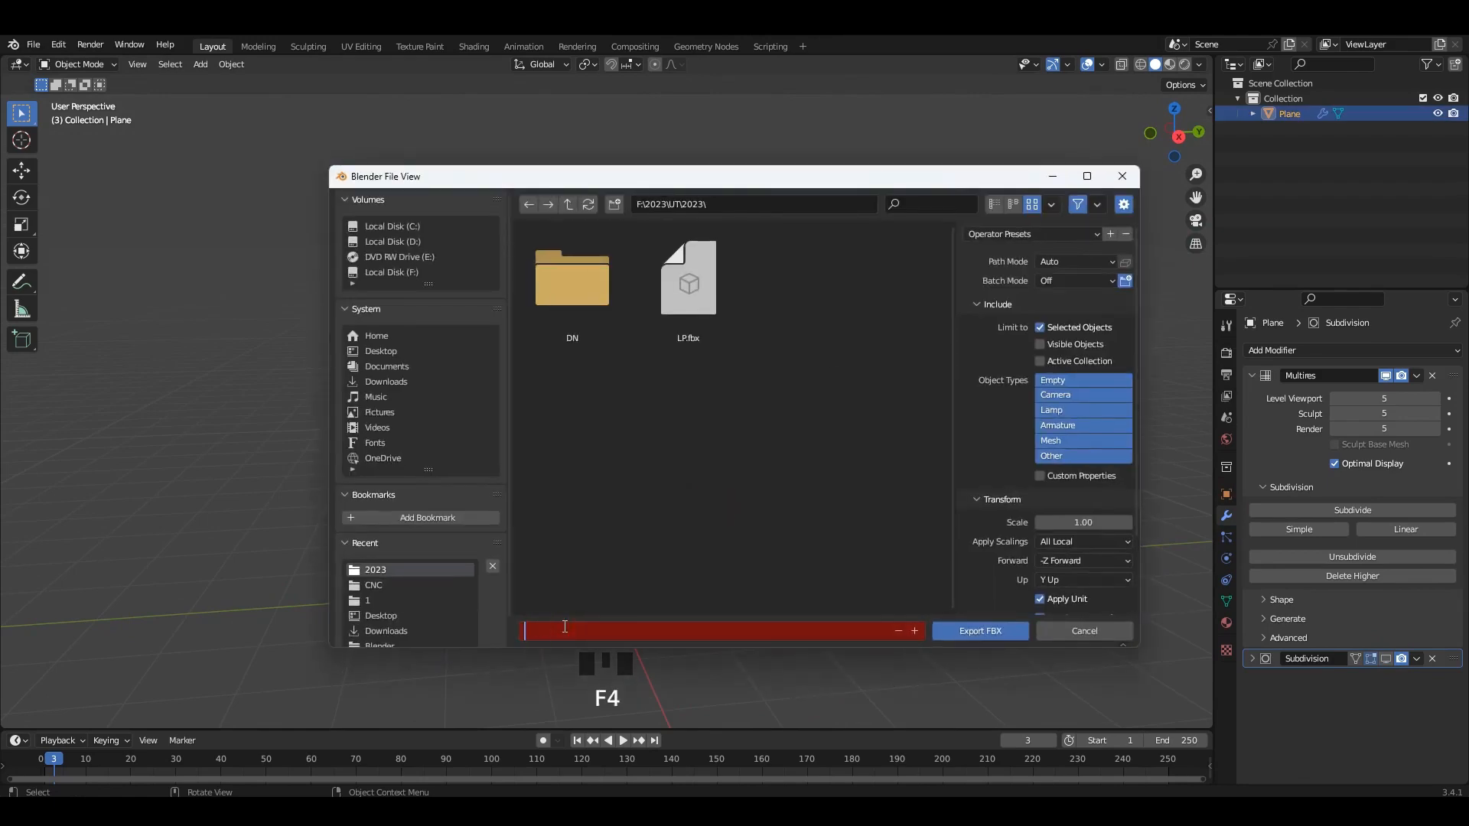
click(740, 483)
click(982, 630)
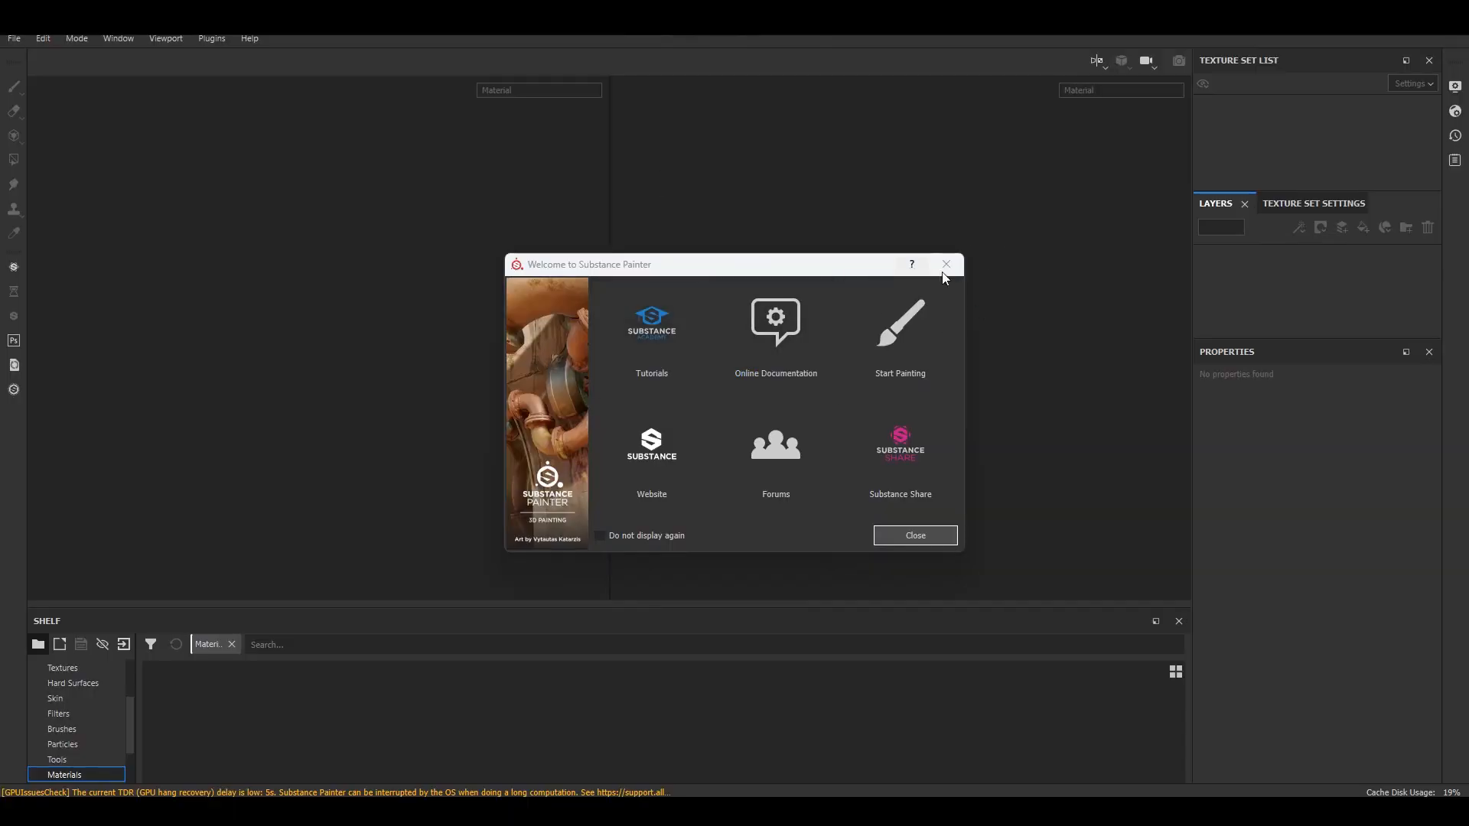
Step: Switch to Substance Painter, dismiss the welcome window and create a new project from the LP.fbx mesh in F:\2023\UT\2023
click(945, 264)
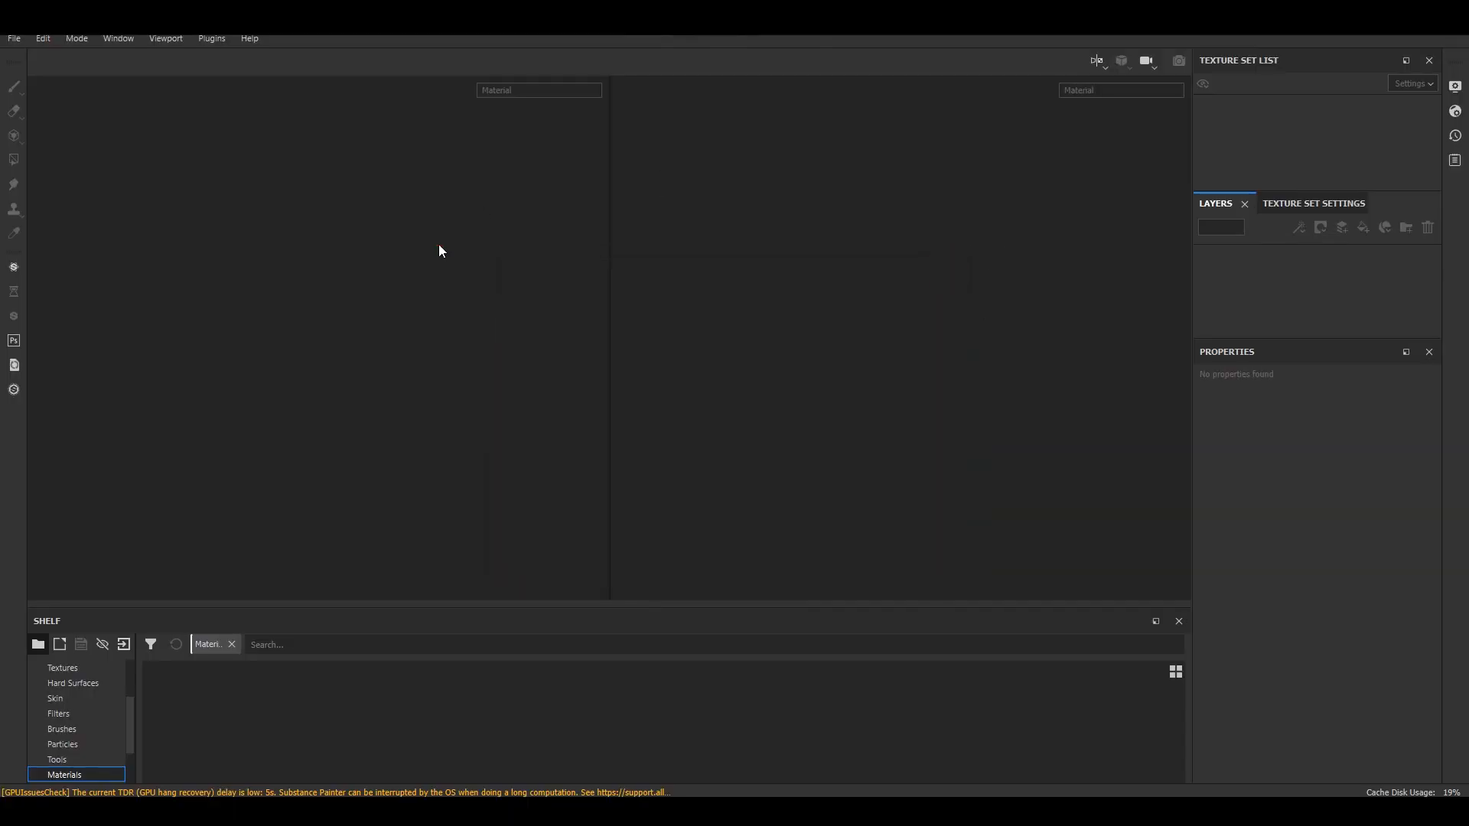
key(ctrl+n)
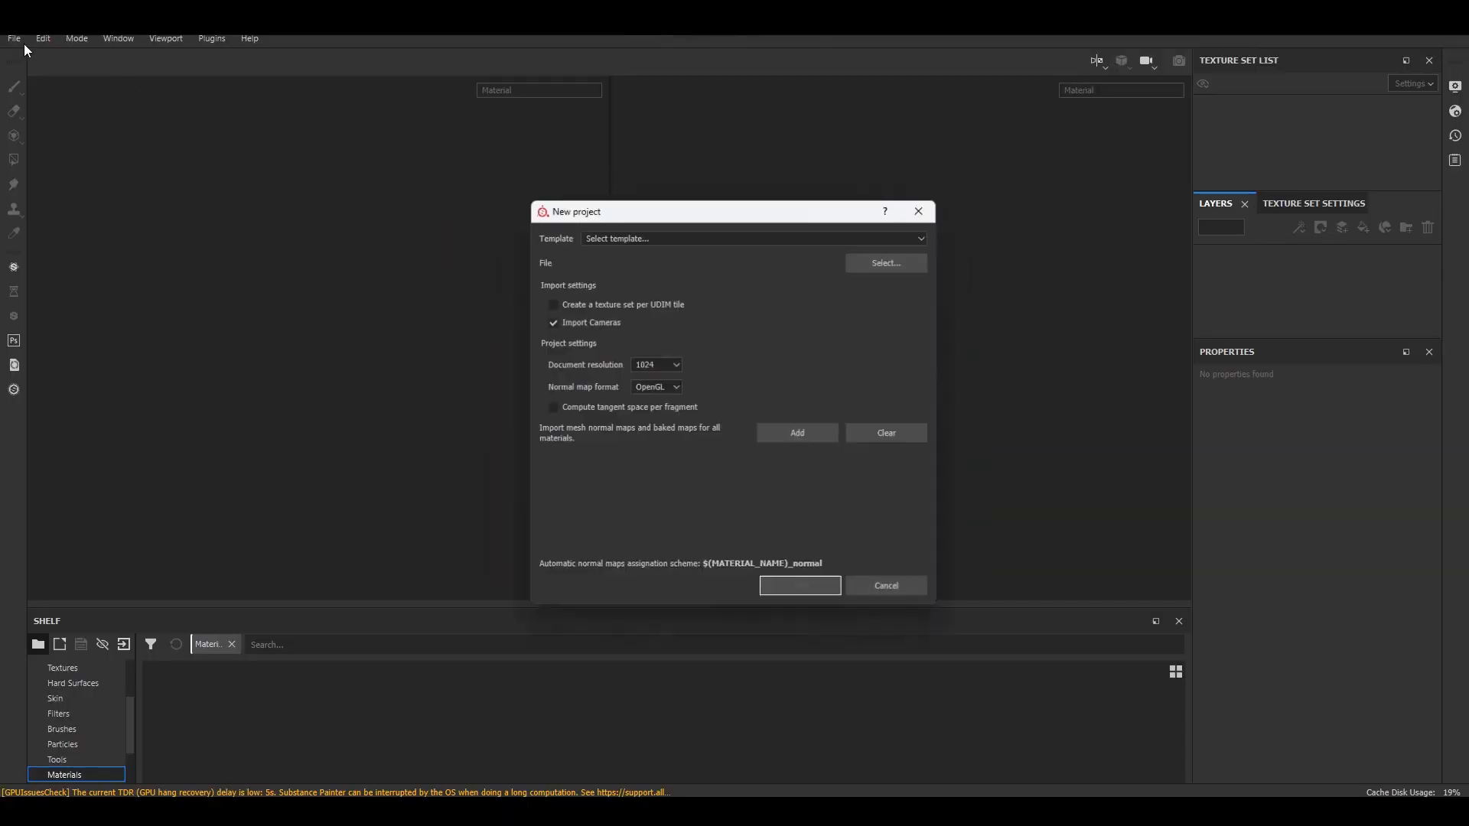
click(777, 271)
text(F:\2023\UT\2023)
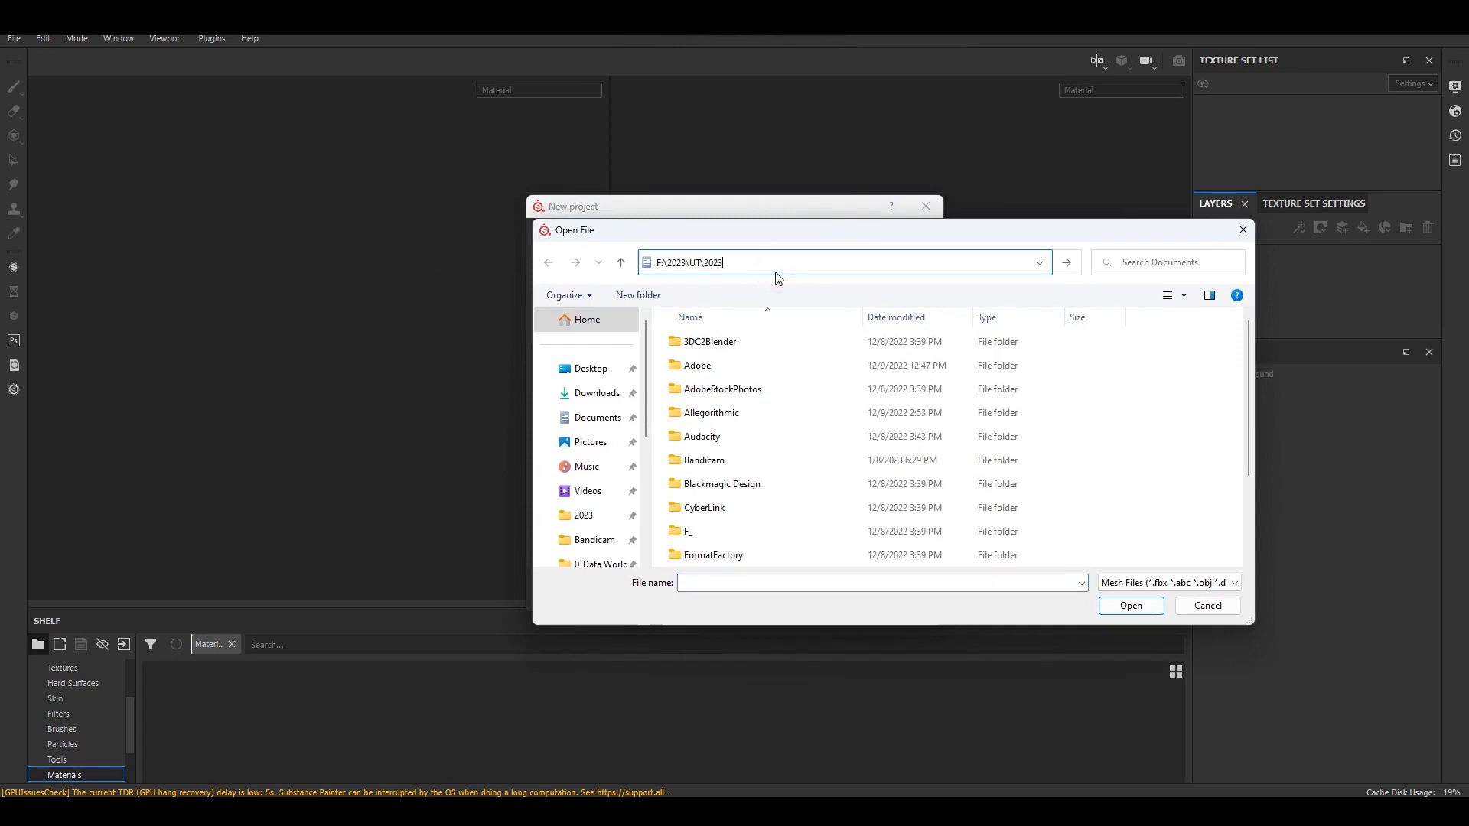
key(Return)
click(685, 395)
click(1130, 605)
click(811, 589)
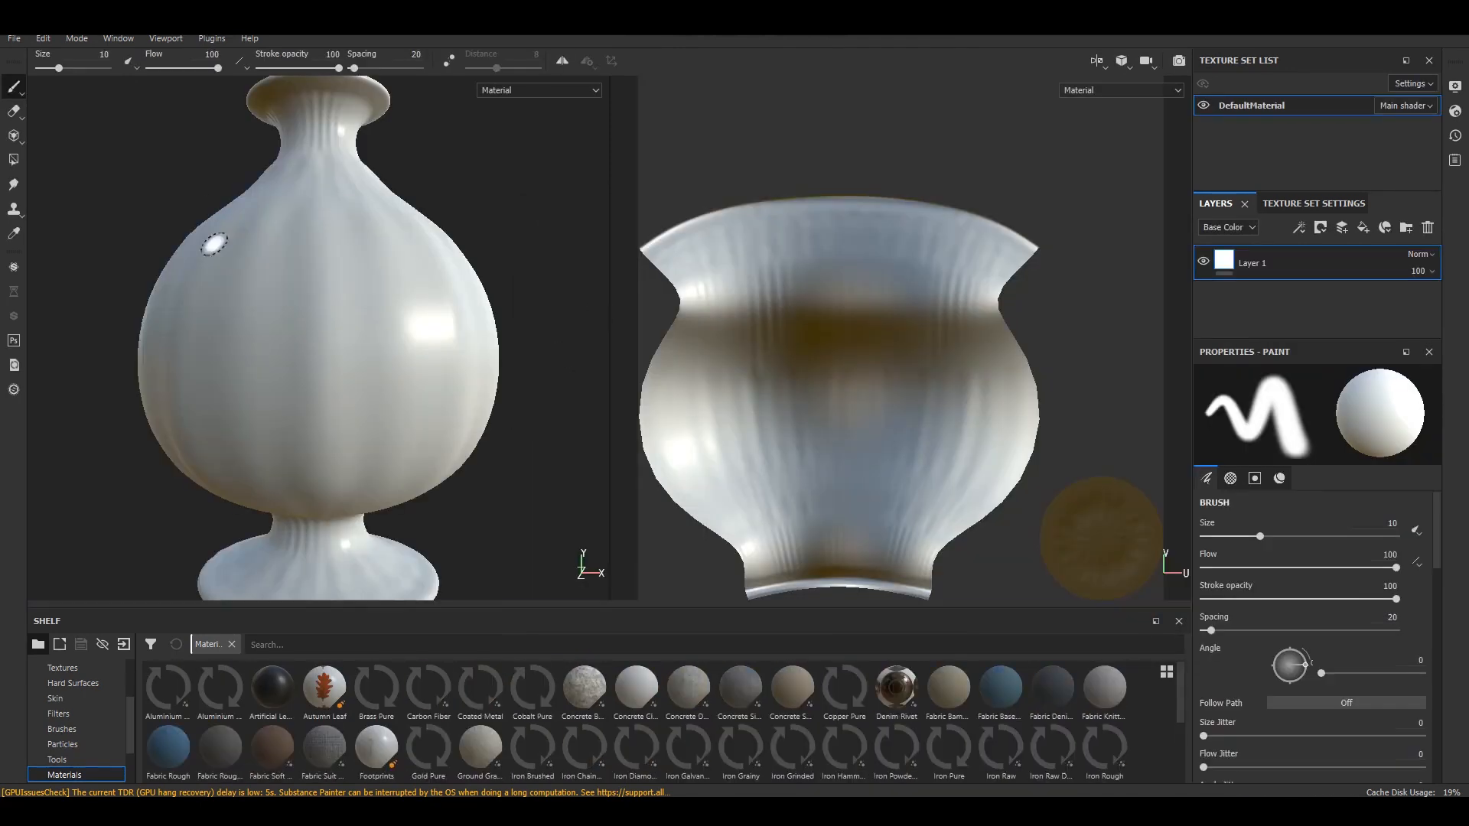
Step: Frame the whole vase and show only the 3D view without the UV view
alt+drag(321, 279, 387, 252)
shift+right_drag(387, 253, 462, 292)
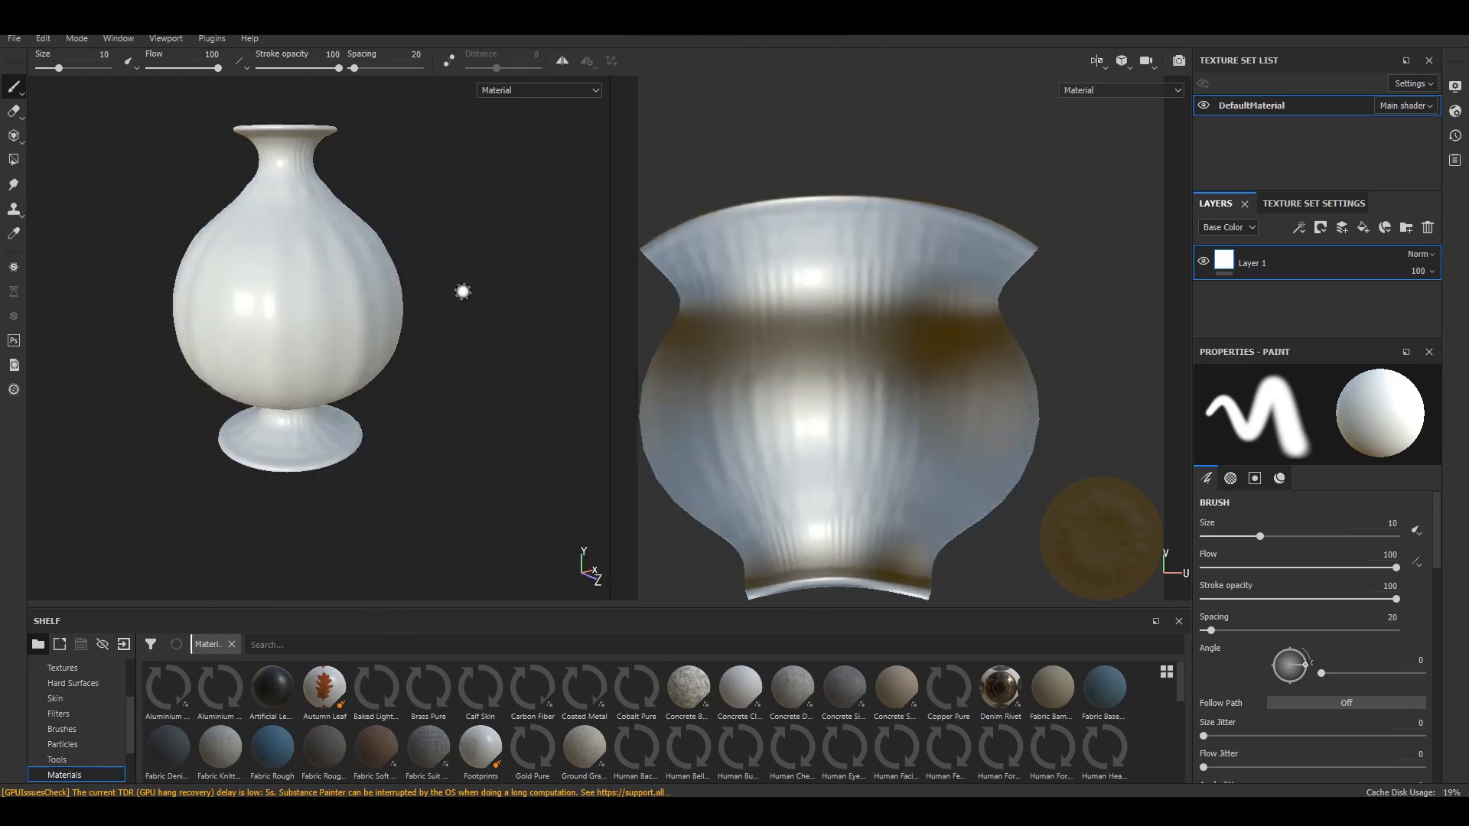
alt+middle_drag(368, 286, 427, 374)
alt+drag(459, 352, 490, 329)
alt+middle_drag(489, 329, 499, 284)
mouse_move(480, 322)
alt+right_down()
mouse_move(478, 334)
mouse_move(507, 317)
alt+right_up()
right_click(495, 332)
click(482, 230)
key(F2)
mouse_move(656, 318)
alt+right_down()
mouse_move(656, 253)
mouse_move(649, 321)
alt+right_up()
Step: Open the mesh map baking settings for the texture set and set the output size to 2048
click(1319, 205)
click(1417, 256)
click(1415, 274)
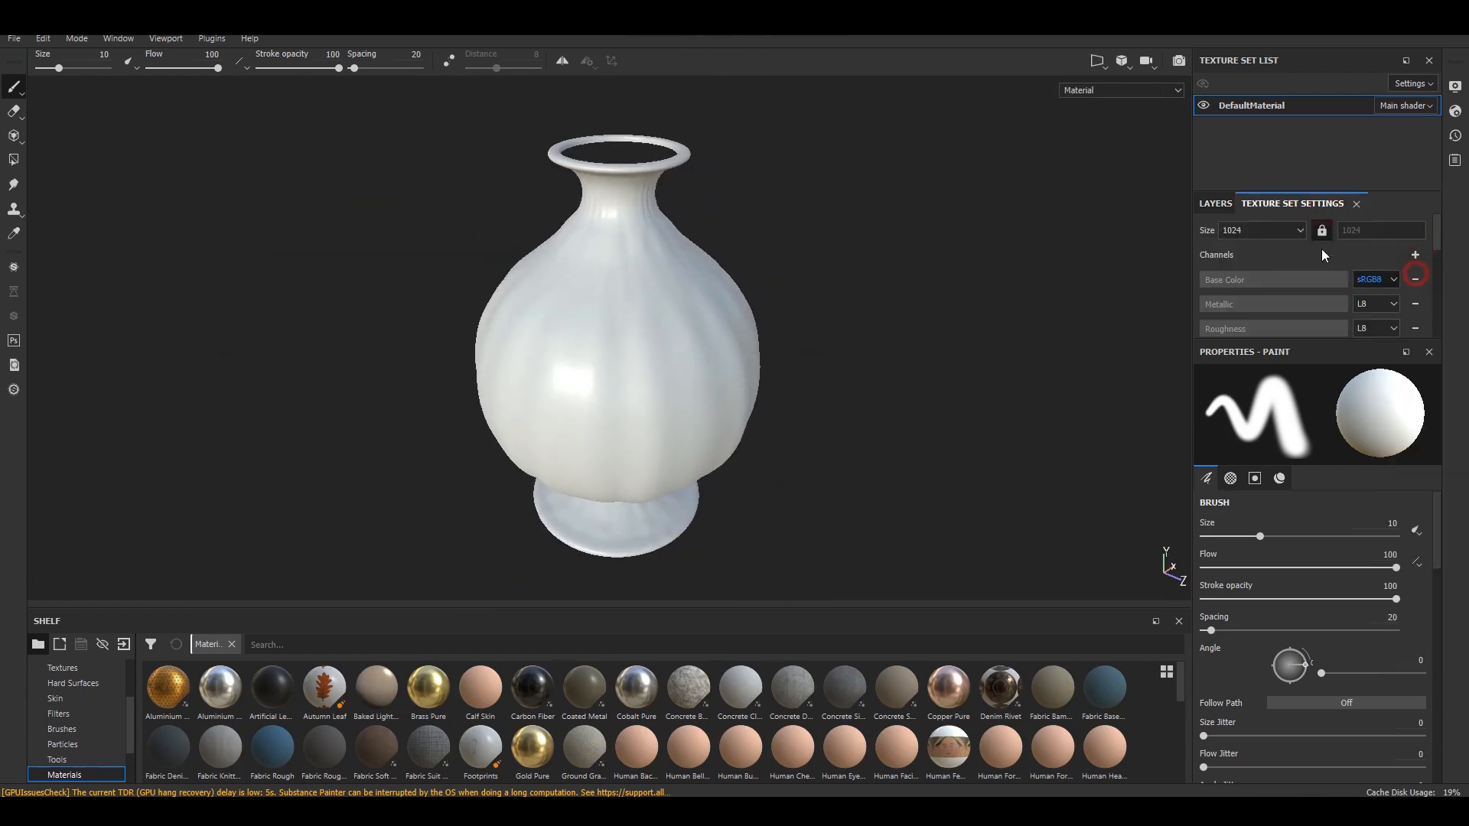
scroll(1312, 246, down, 5)
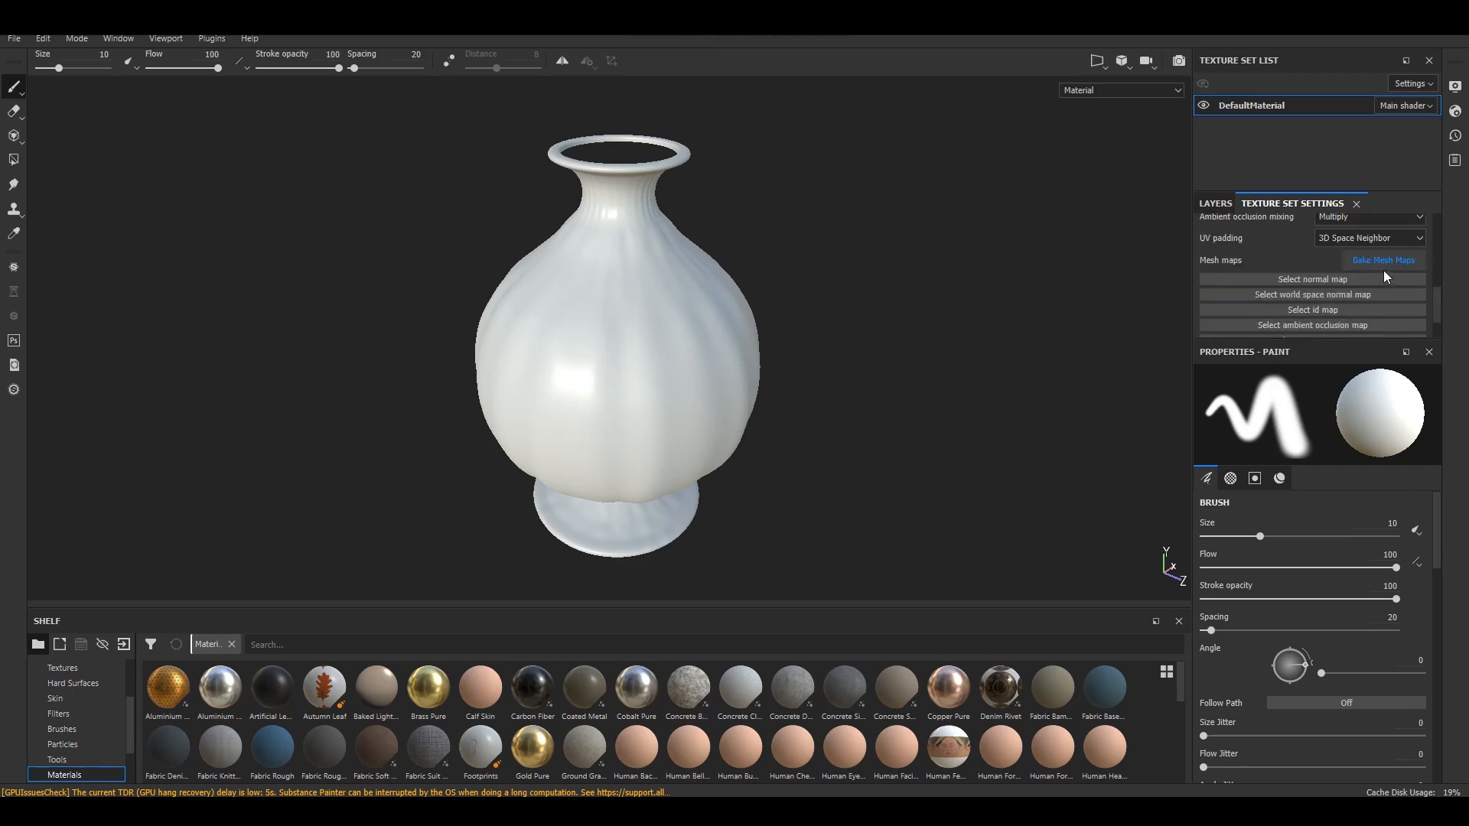
click(1383, 260)
click(757, 201)
click(726, 279)
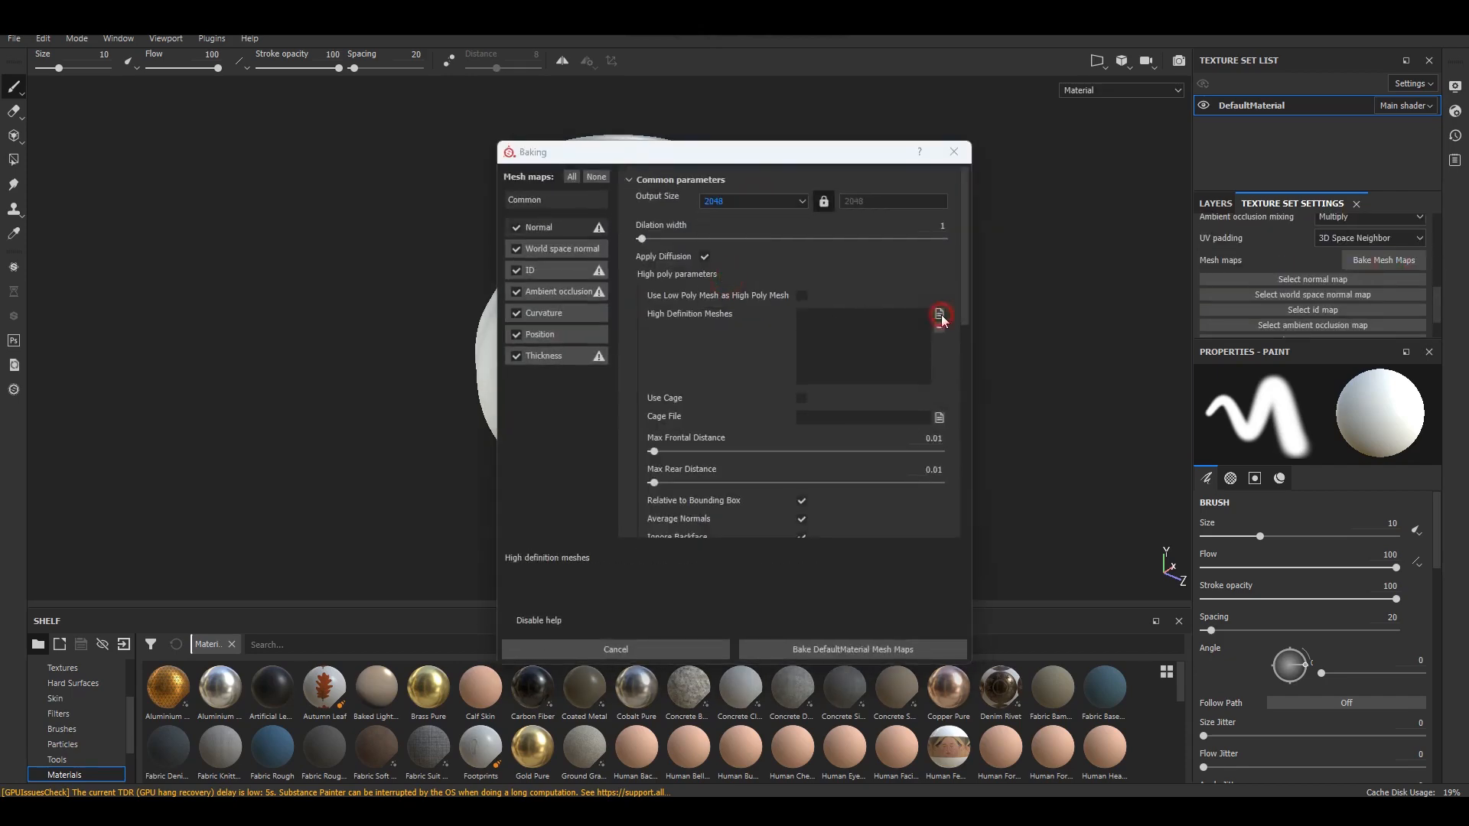
Step: Load Hp.fbx as the high definition mesh and bake the DefaultMaterial mesh maps
click(939, 314)
click(685, 311)
click(1105, 551)
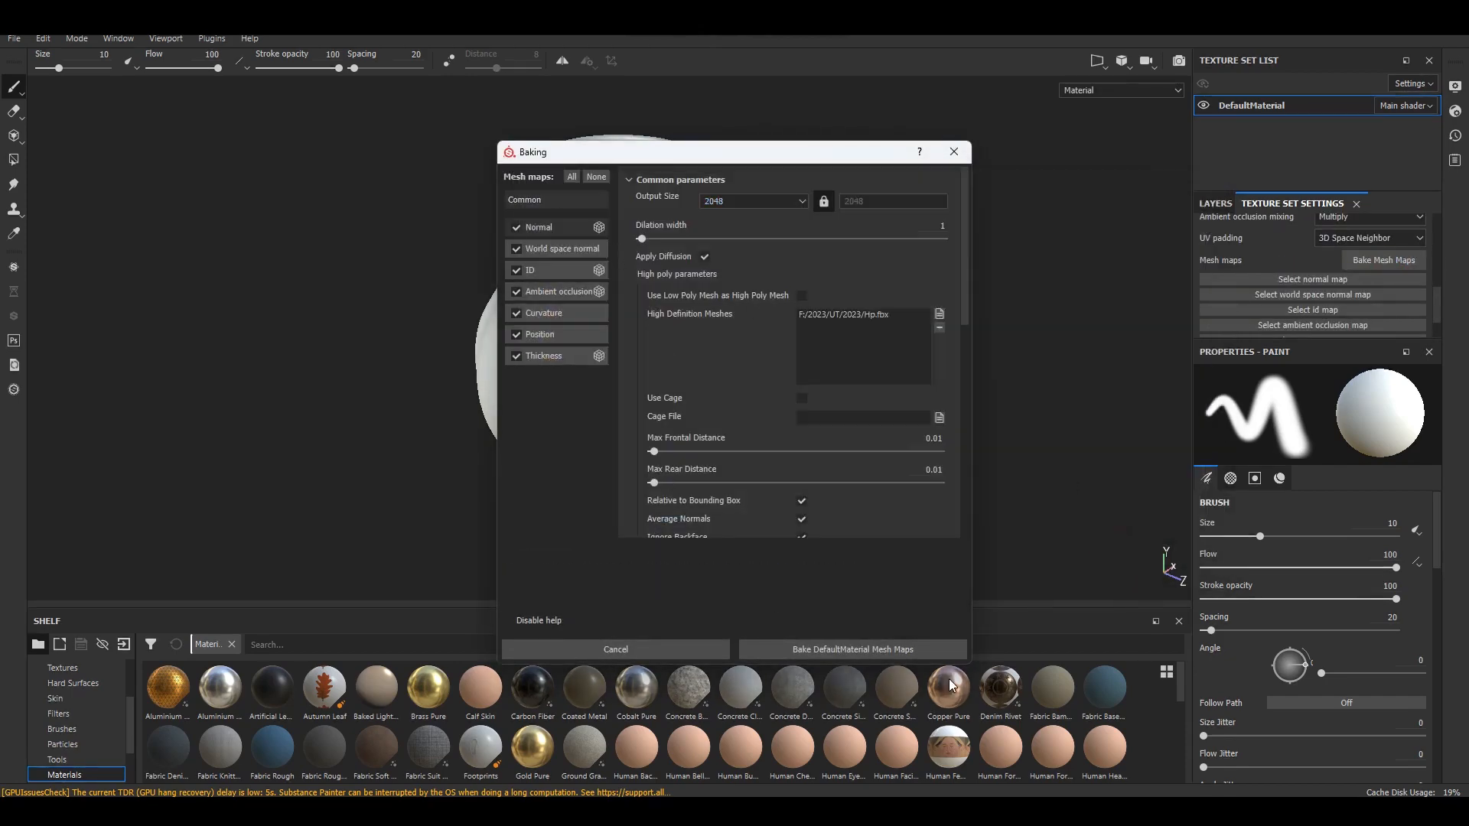
click(899, 651)
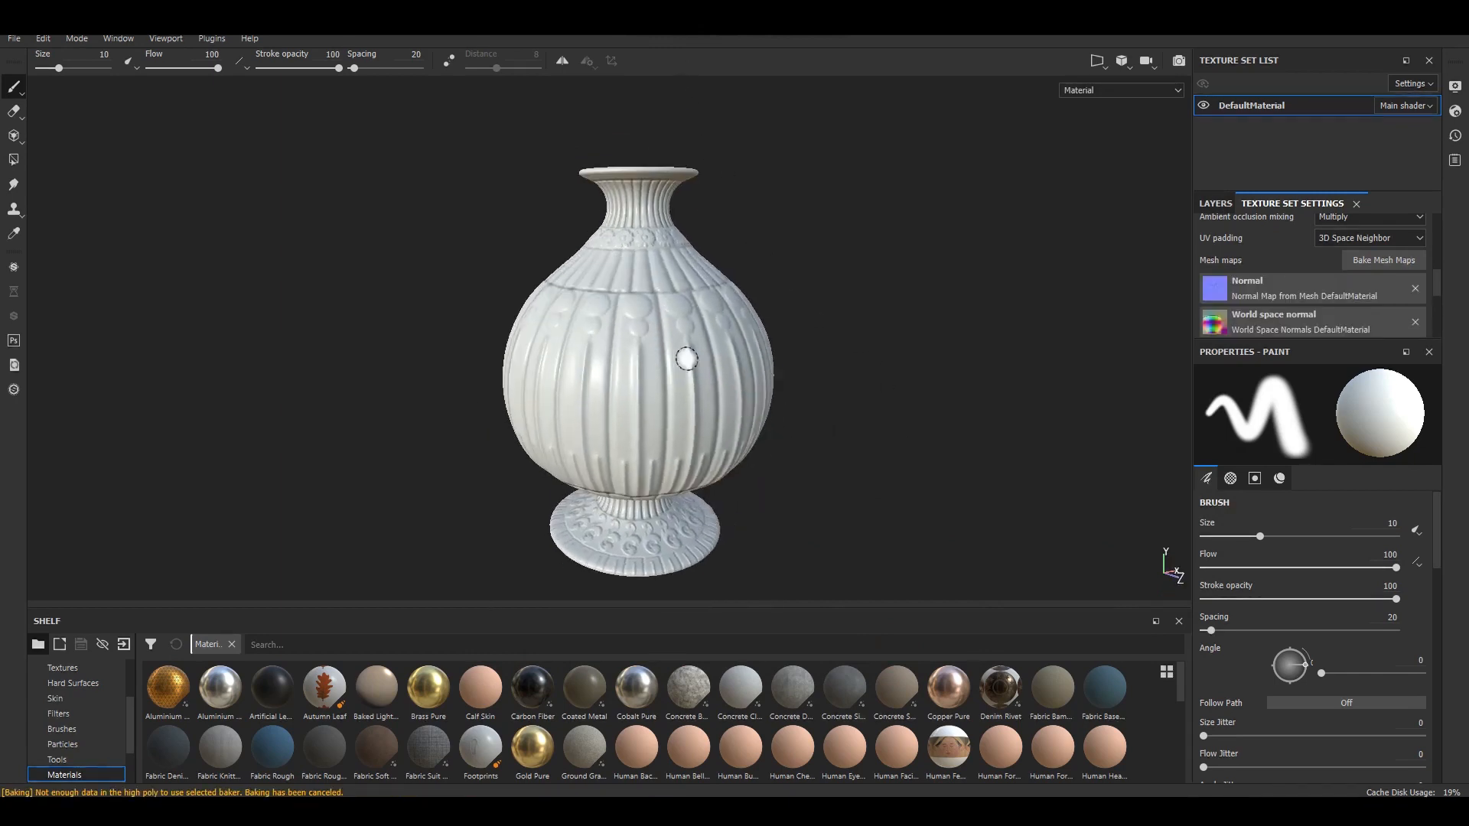
Step: Examine the baked detail on the vase's body, neck and foot from several angles and under rotated lighting
scroll(689, 369, up, 2)
alt+middle_drag(695, 349, 748, 305)
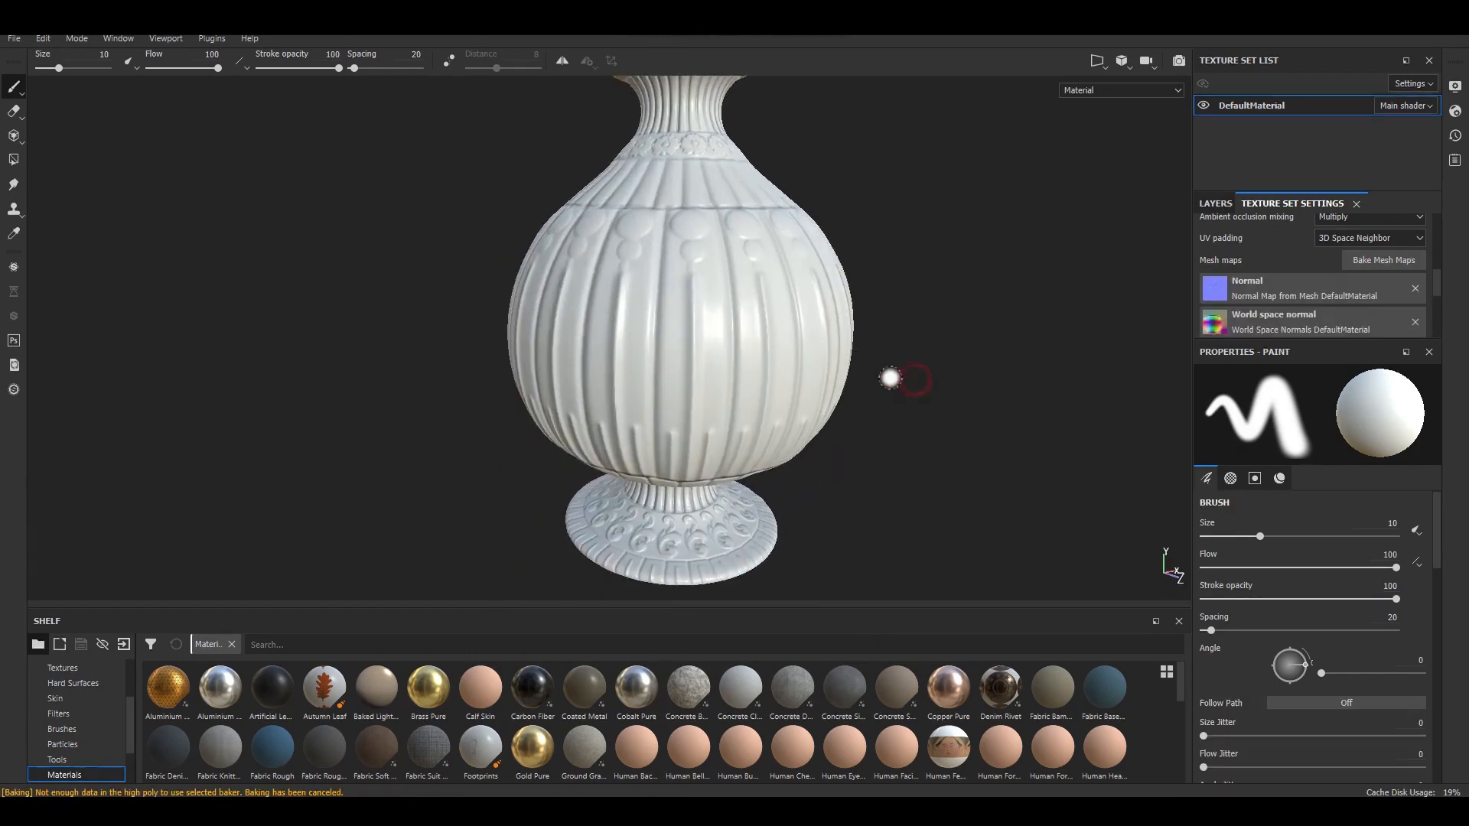
alt+drag(918, 377, 862, 322)
scroll(862, 321, up, 1)
shift+right_drag(888, 337, 896, 368)
scroll(823, 352, down, 2)
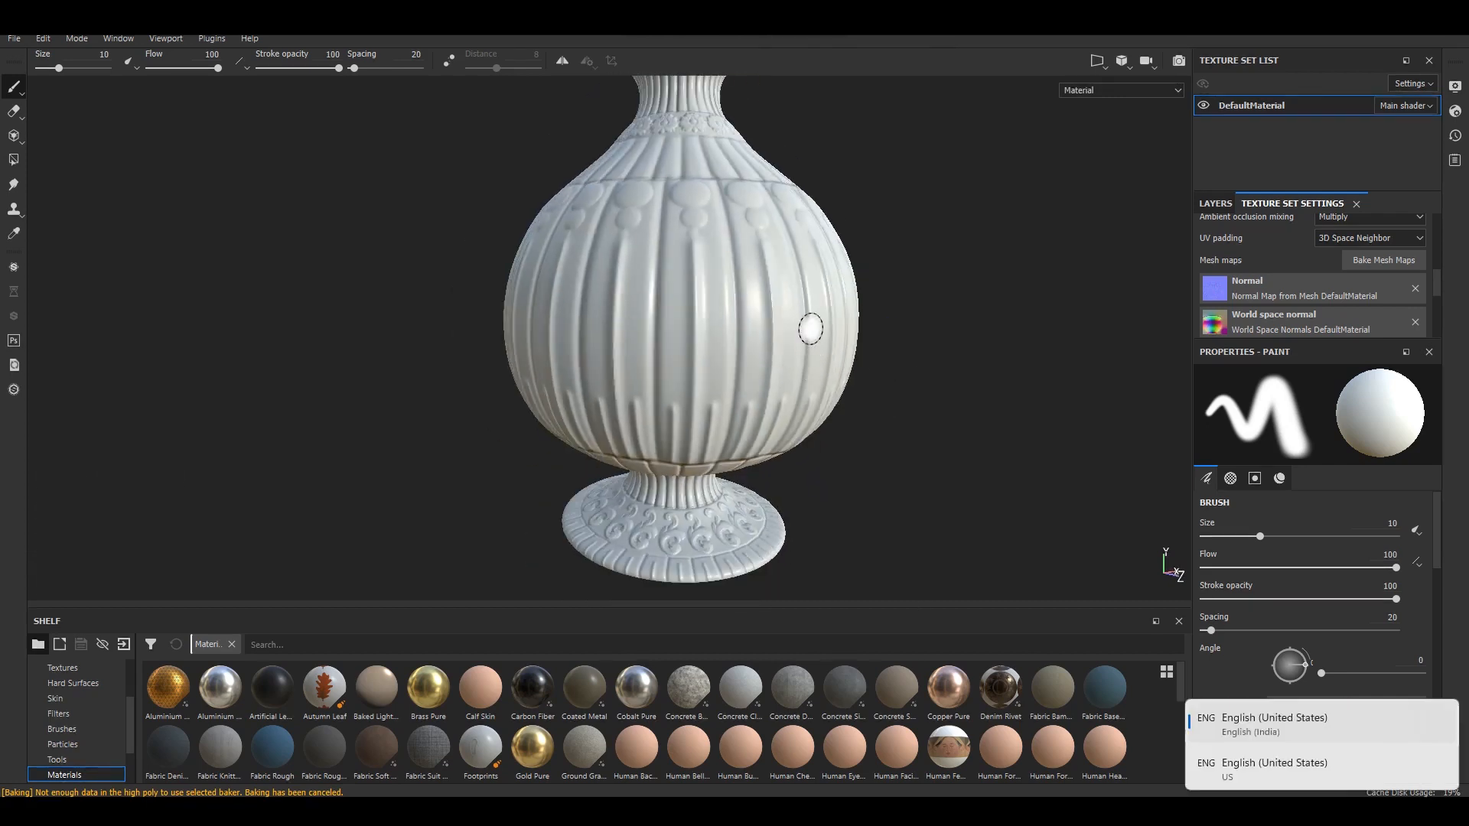
alt+middle_drag(933, 364, 933, 398)
scroll(887, 369, down, 2)
alt+drag(865, 387, 903, 402)
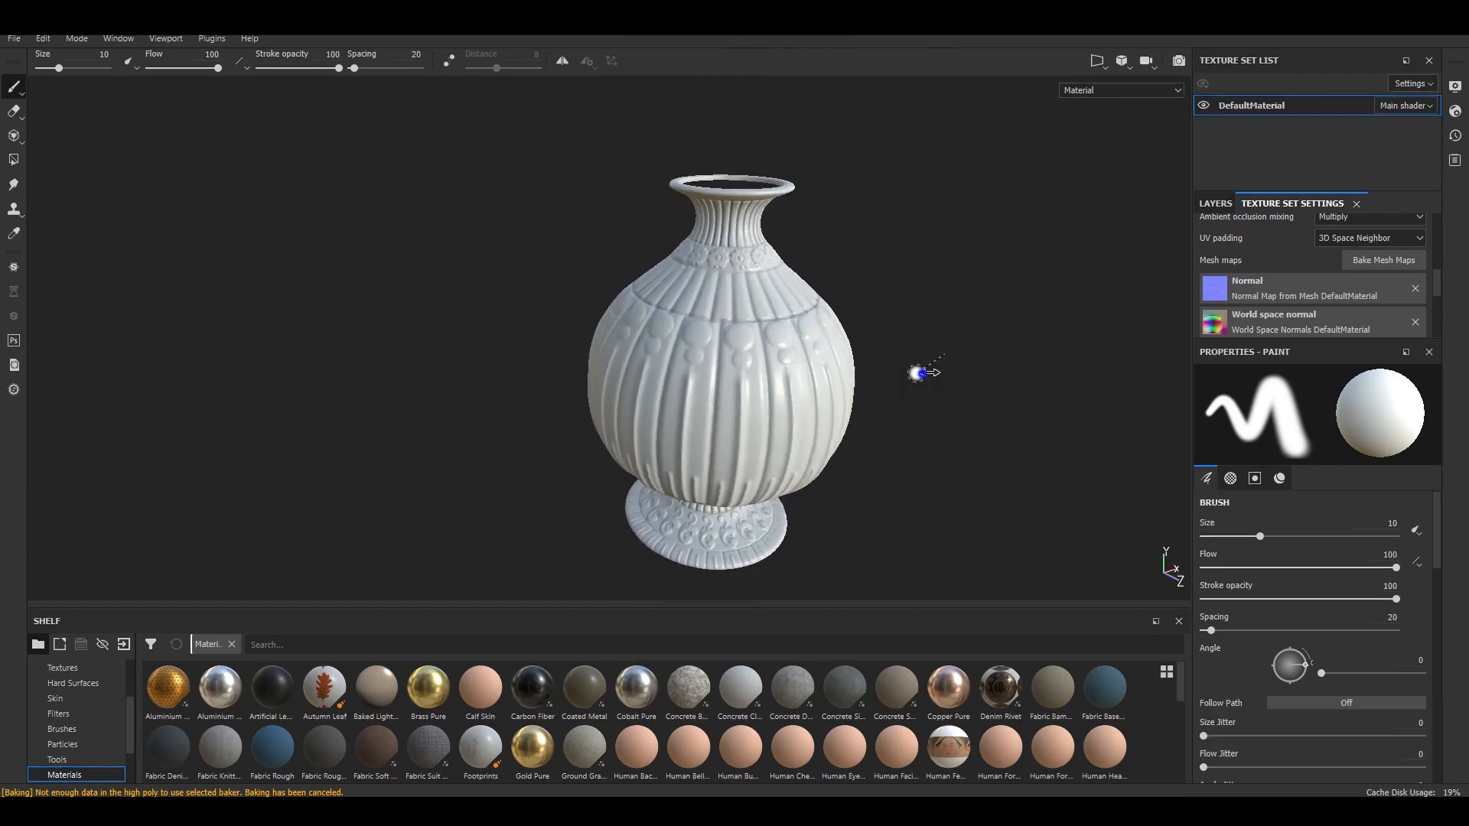
shift+right_drag(923, 373, 1036, 375)
Step: Cycle the viewport through the baked mesh maps as far as Curvature and return to the material view
key(b)
key(b)
key(b)
key(b)
key(b)
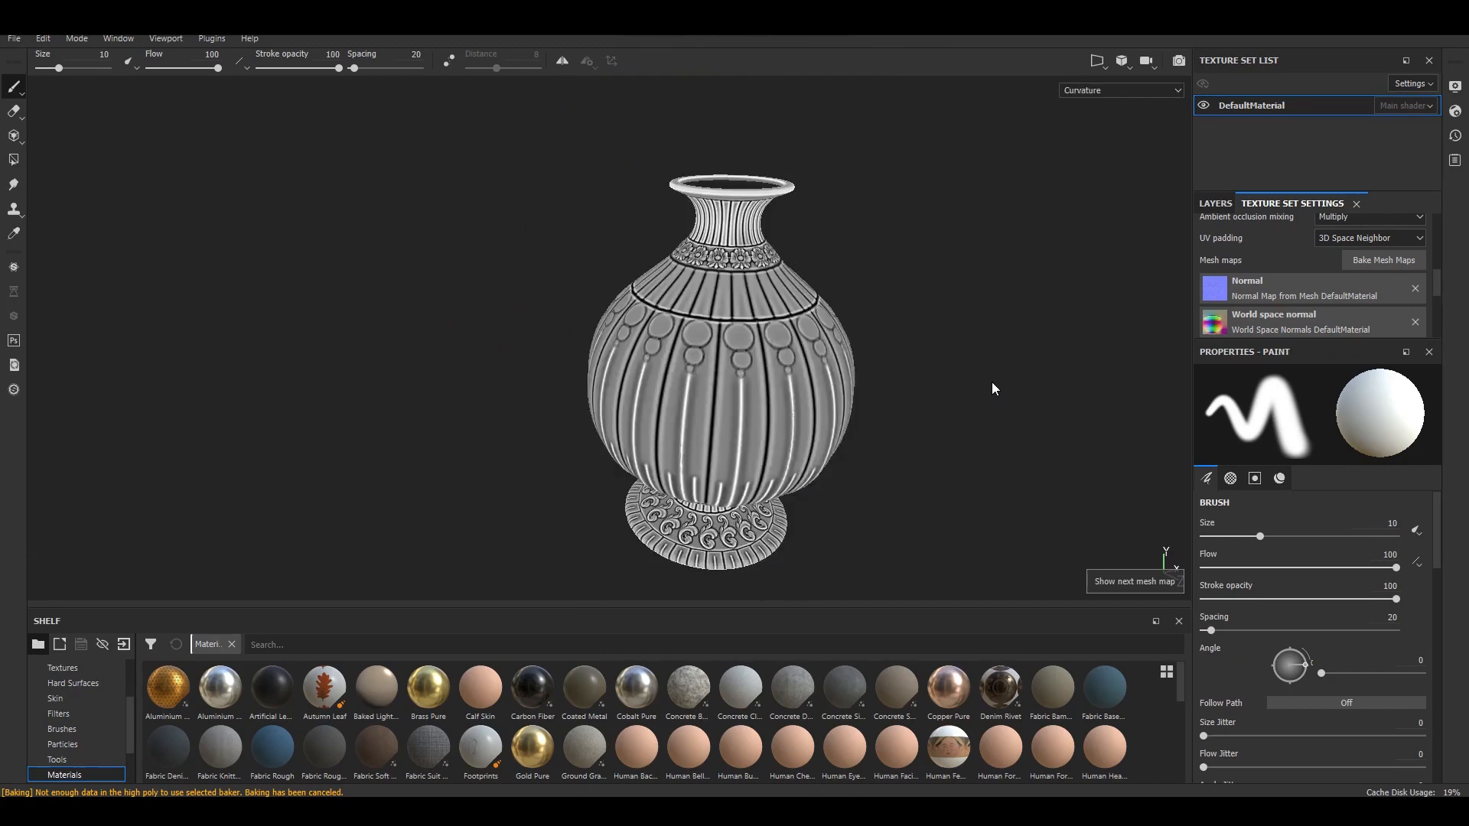
key(m)
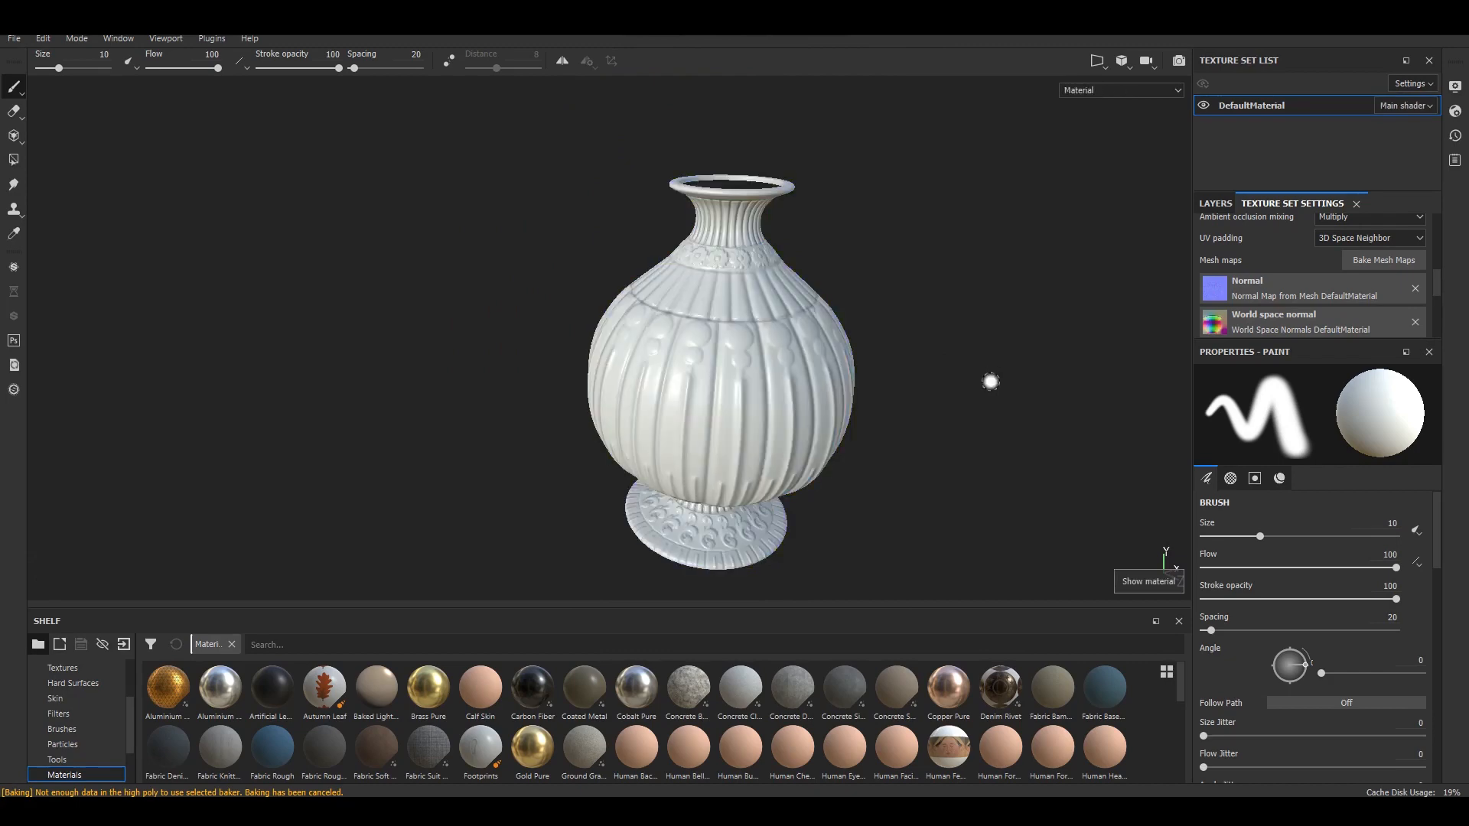
Step: Show the layer stack, enlarge the shelf and display the smart materials
click(1216, 203)
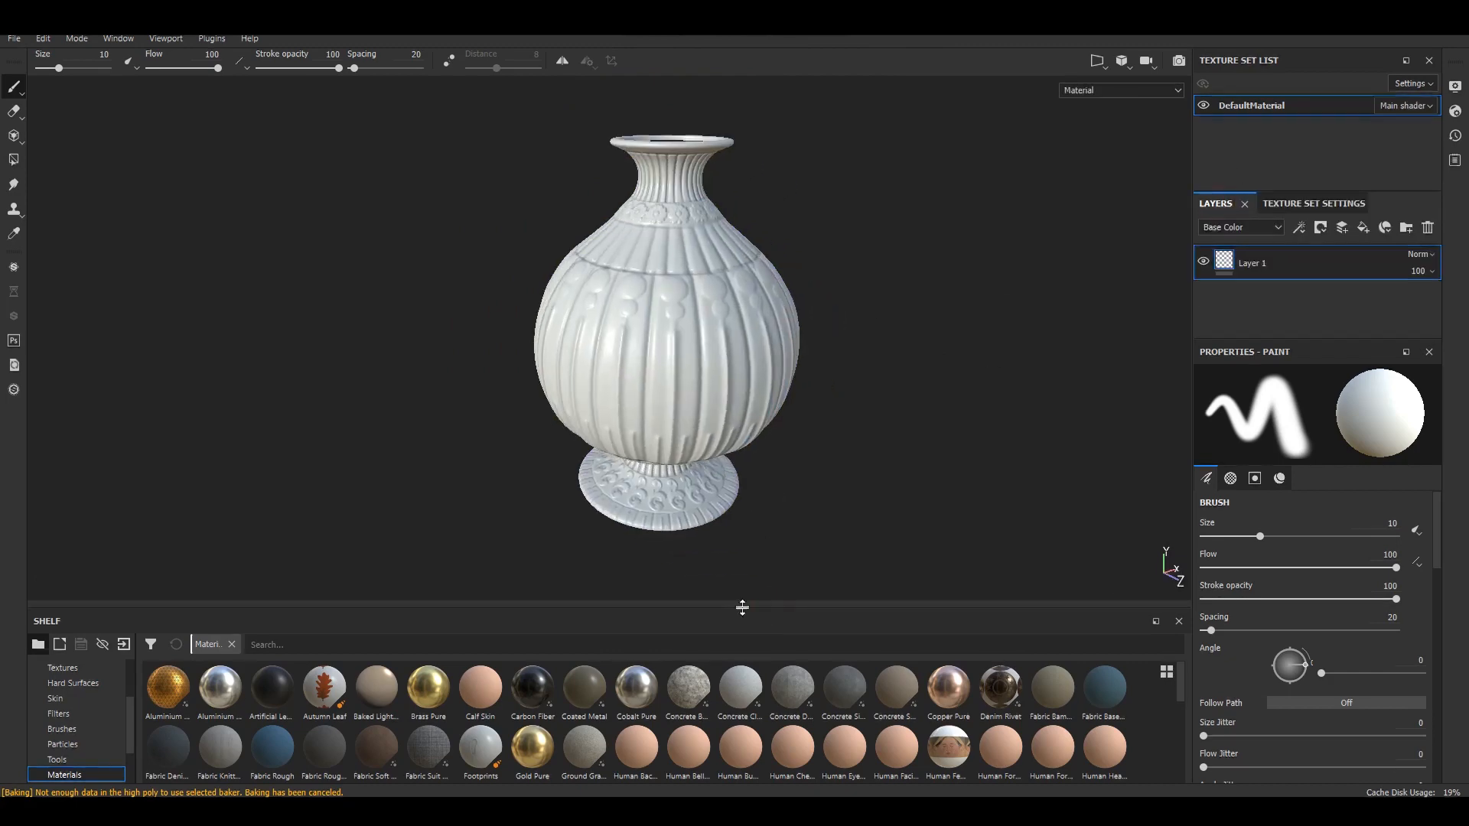
drag(746, 608, 746, 414)
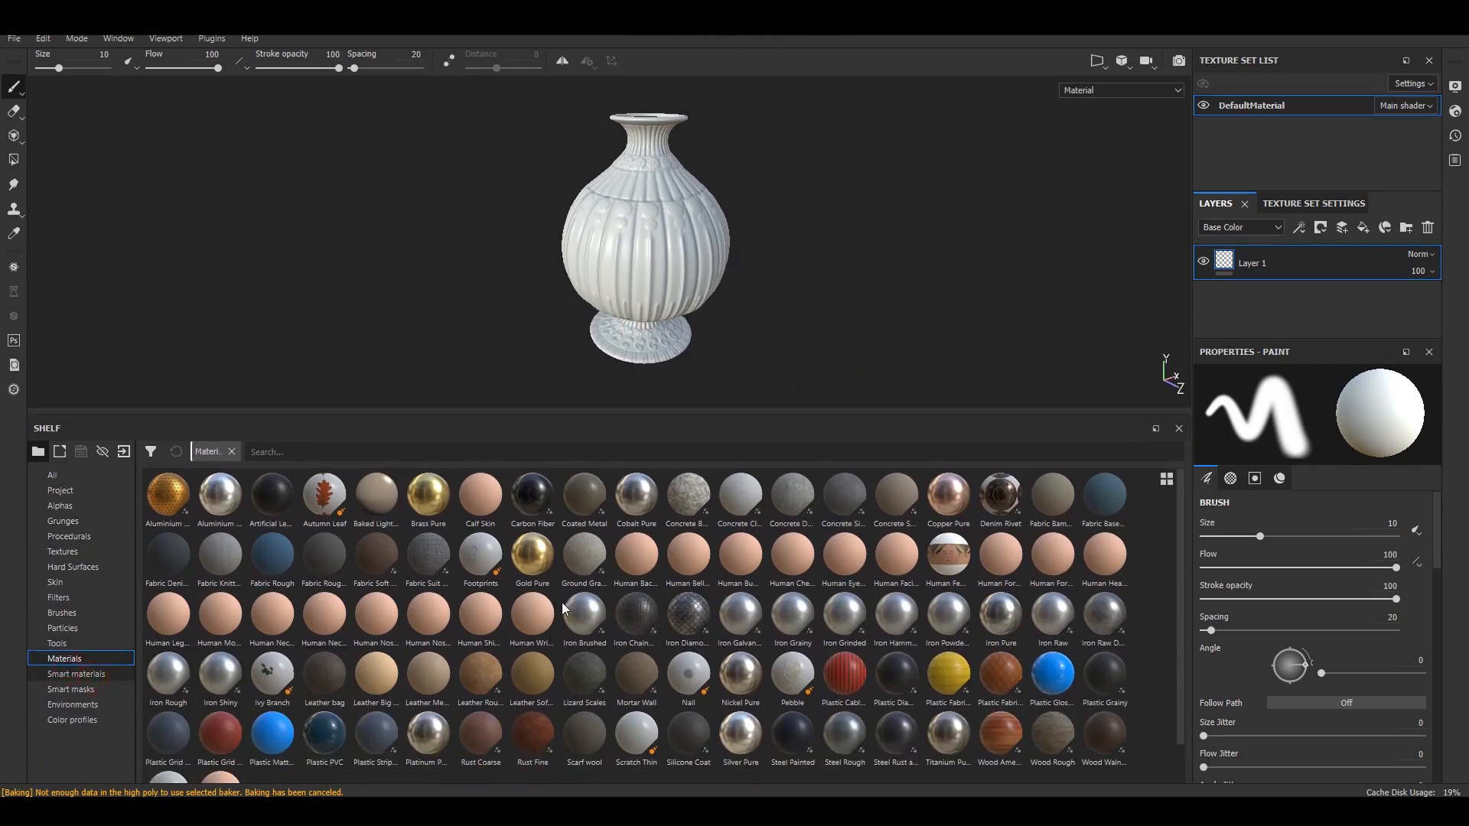
click(91, 673)
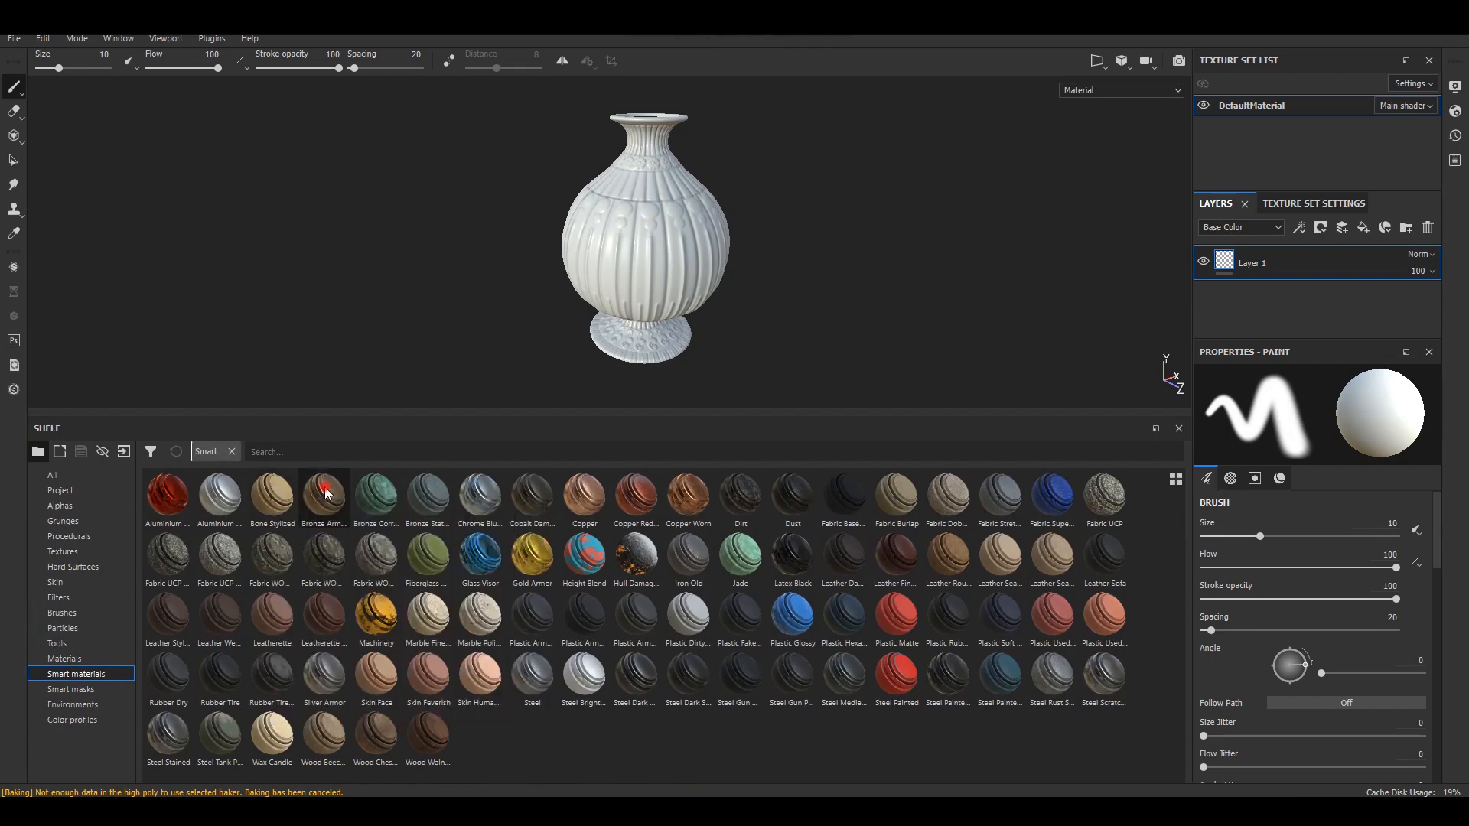
Step: Try the Bronze Armor smart material on the vase and undo it
drag(326, 497, 651, 259)
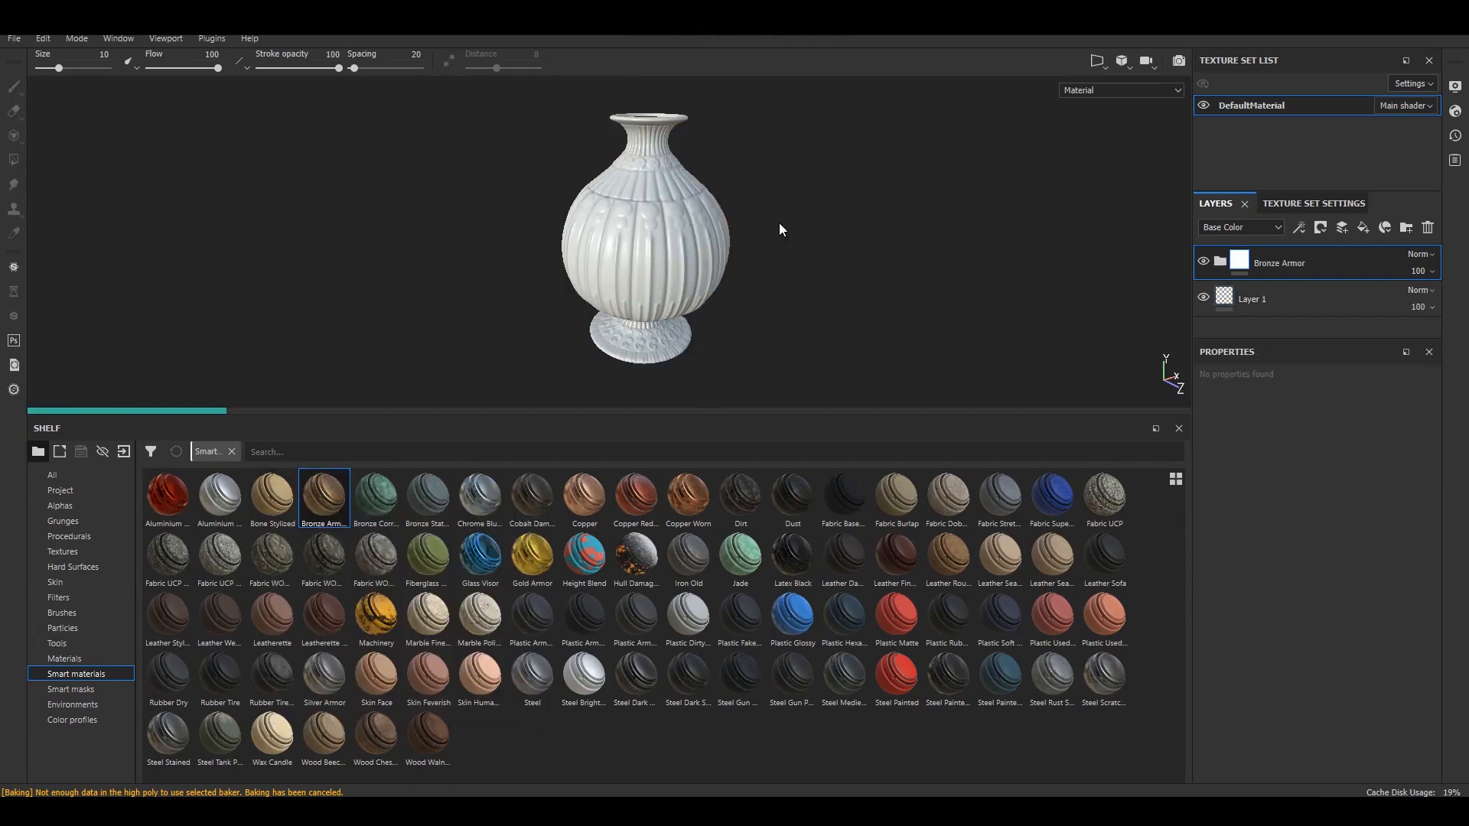
scroll(769, 224, up, 3)
mouse_move(766, 222)
alt+mouse_down()
mouse_move(886, 233)
mouse_move(852, 250)
mouse_move(732, 161)
mouse_move(745, 200)
mouse_move(780, 214)
mouse_move(967, 219)
mouse_move(804, 245)
mouse_move(631, 302)
mouse_move(697, 283)
alt+mouse_up()
key(alt+shift)
key(ctrl+z)
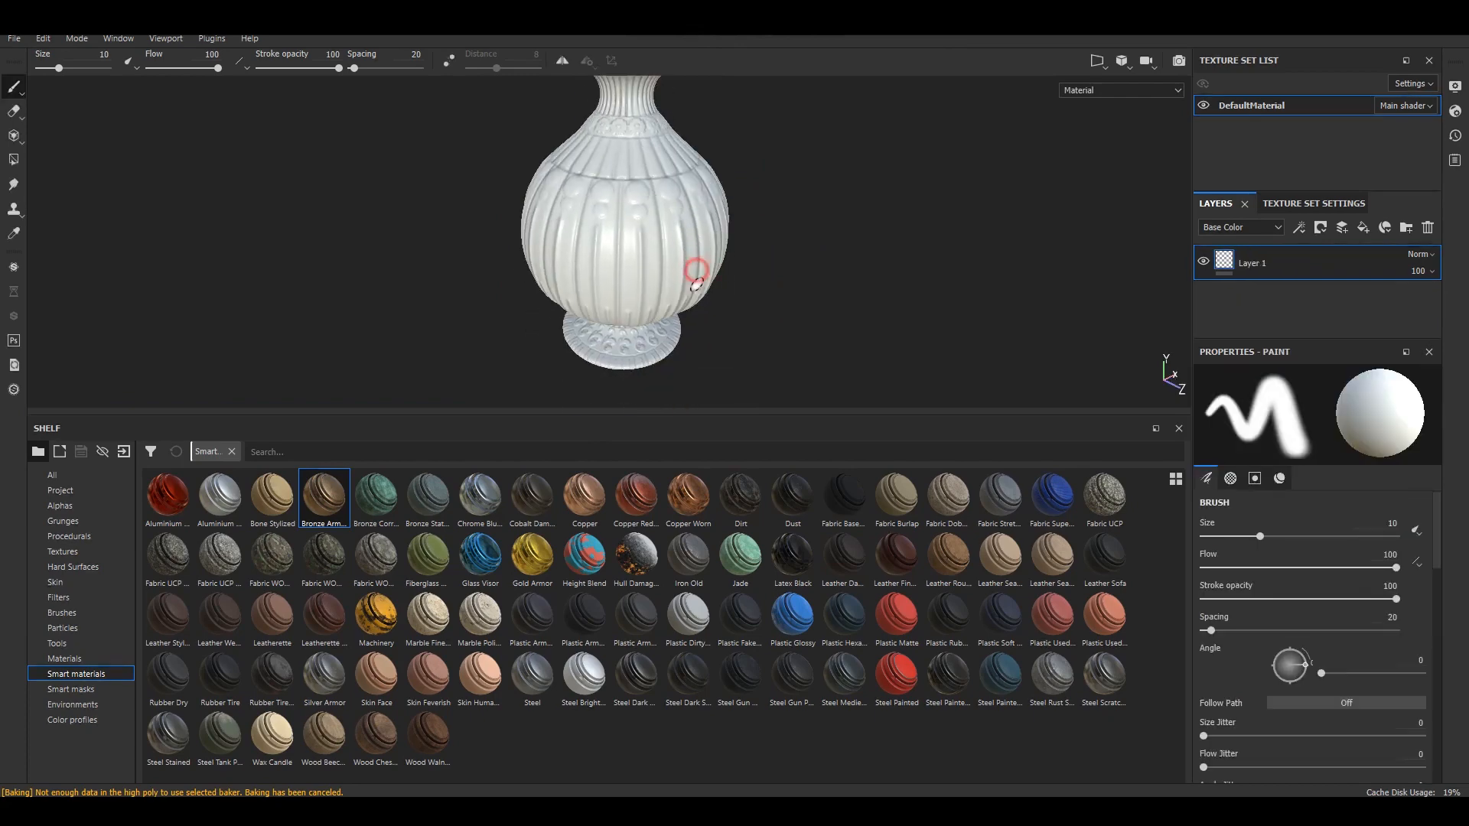
Step: Try the Copper Worn and Copper smart materials on the vase one after the other, undoing each
drag(688, 496, 664, 240)
key(ctrl+z)
drag(585, 495, 650, 326)
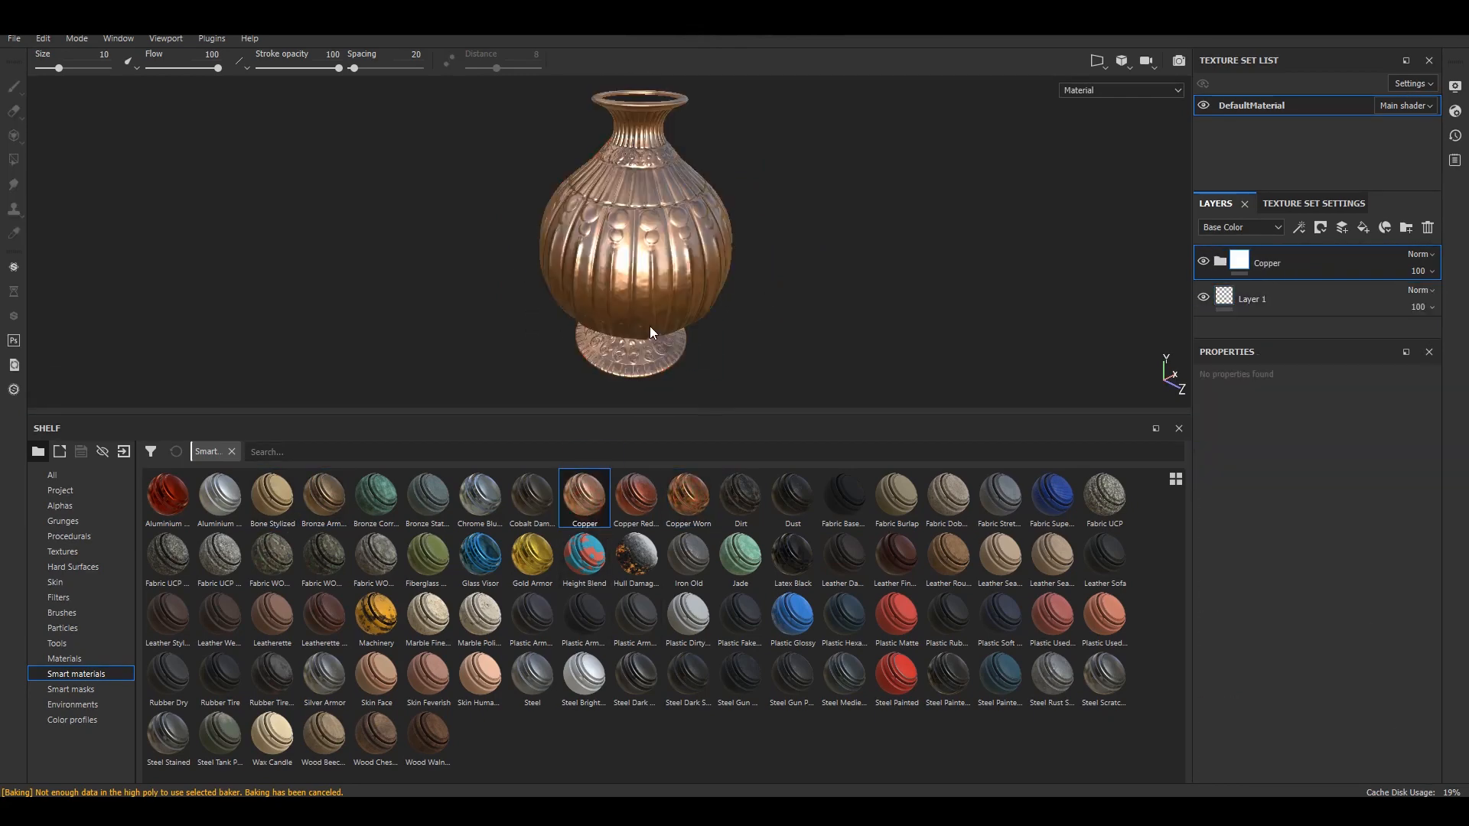
key(ctrl+z)
Step: Apply the Copper Red Bleached smart material to the vase and add Bone Stylized above it in the layer stack
drag(636, 497, 712, 279)
scroll(715, 250, up, 3)
scroll(717, 255, up, 2)
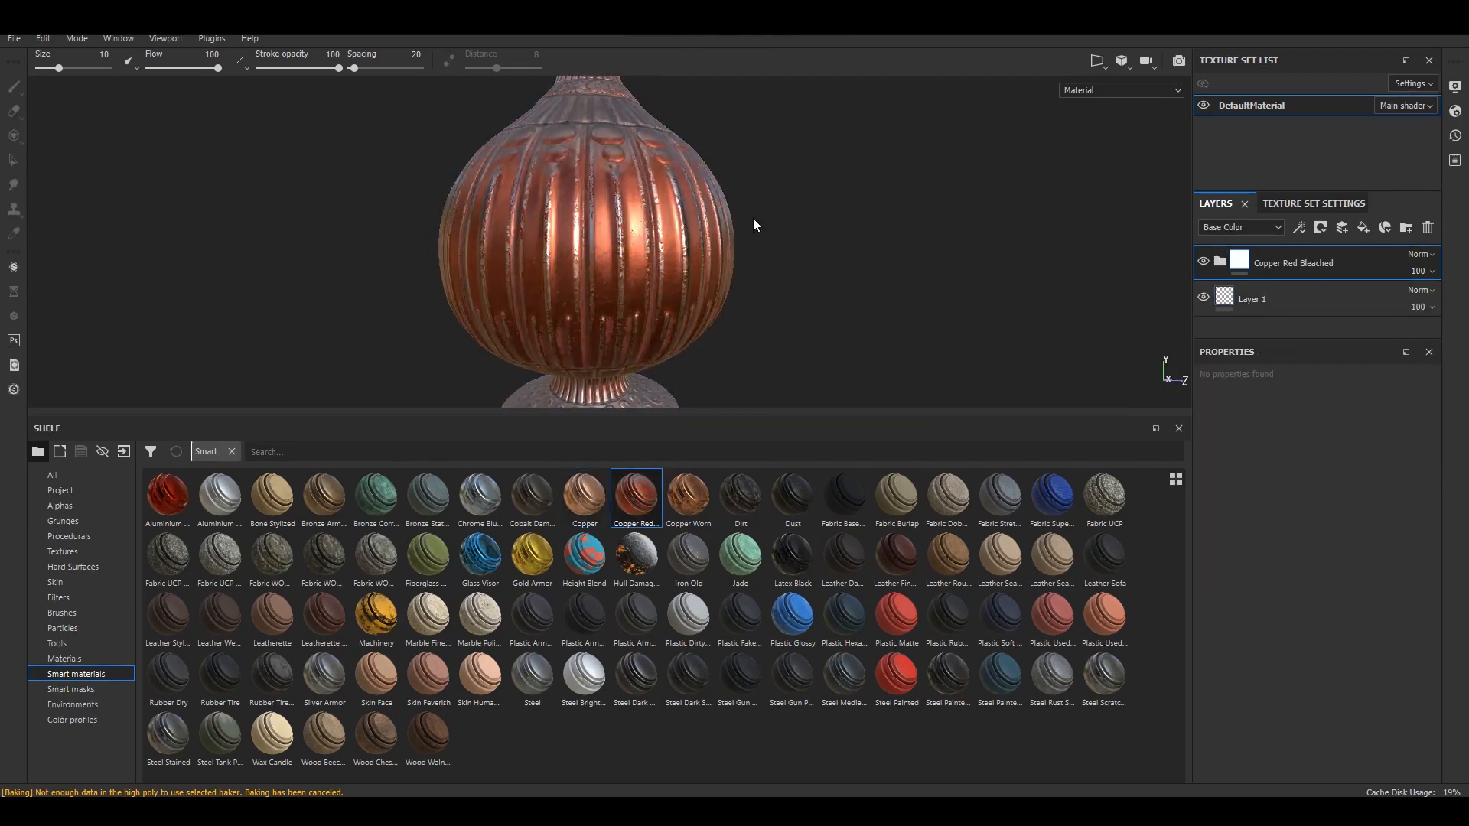
drag(272, 496, 1306, 255)
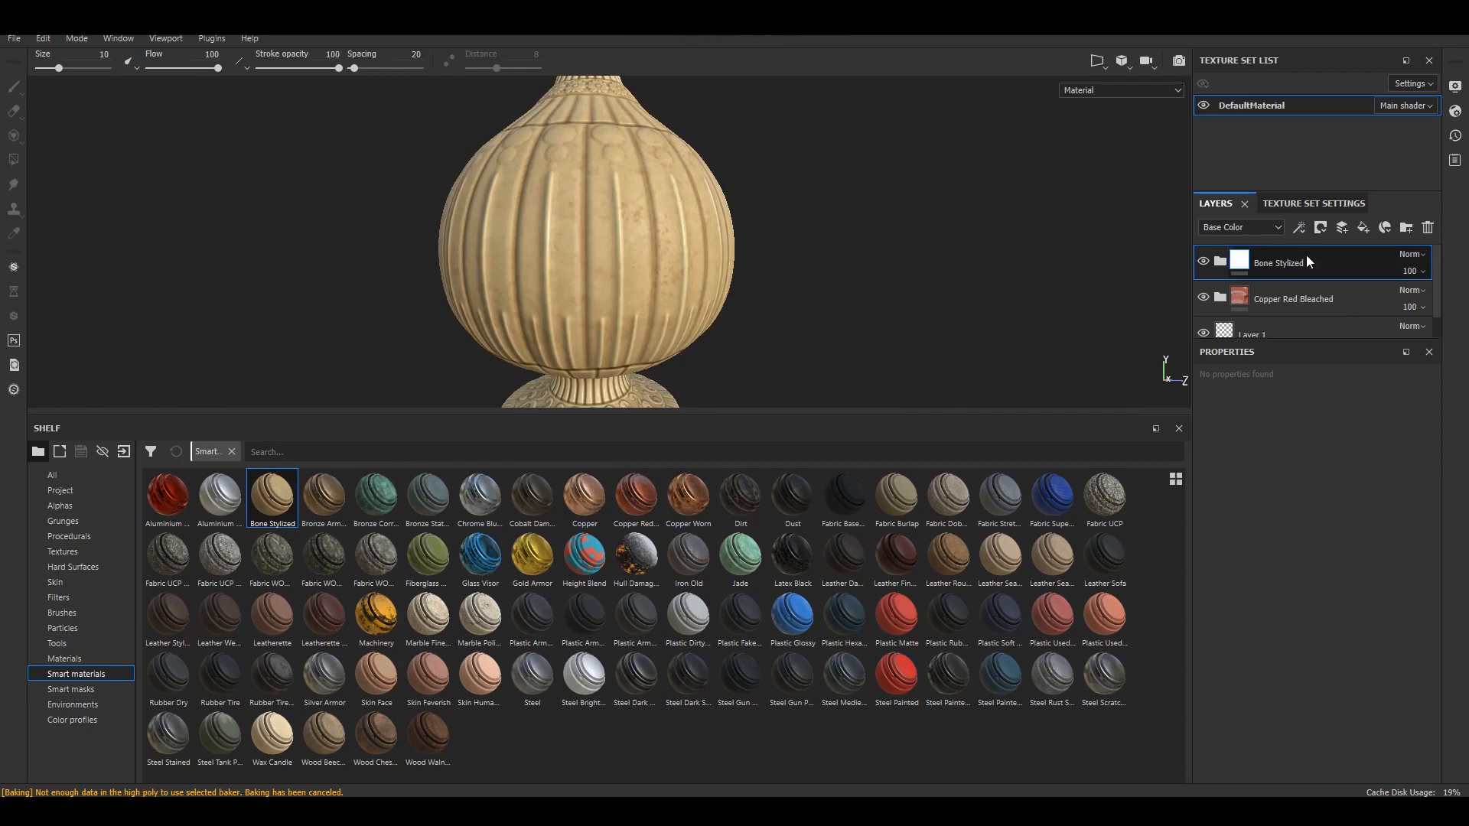
Step: Adjust the Dirt Level of the Dirt generator in the mask of Bone Stylized's Dirt layer
click(1209, 300)
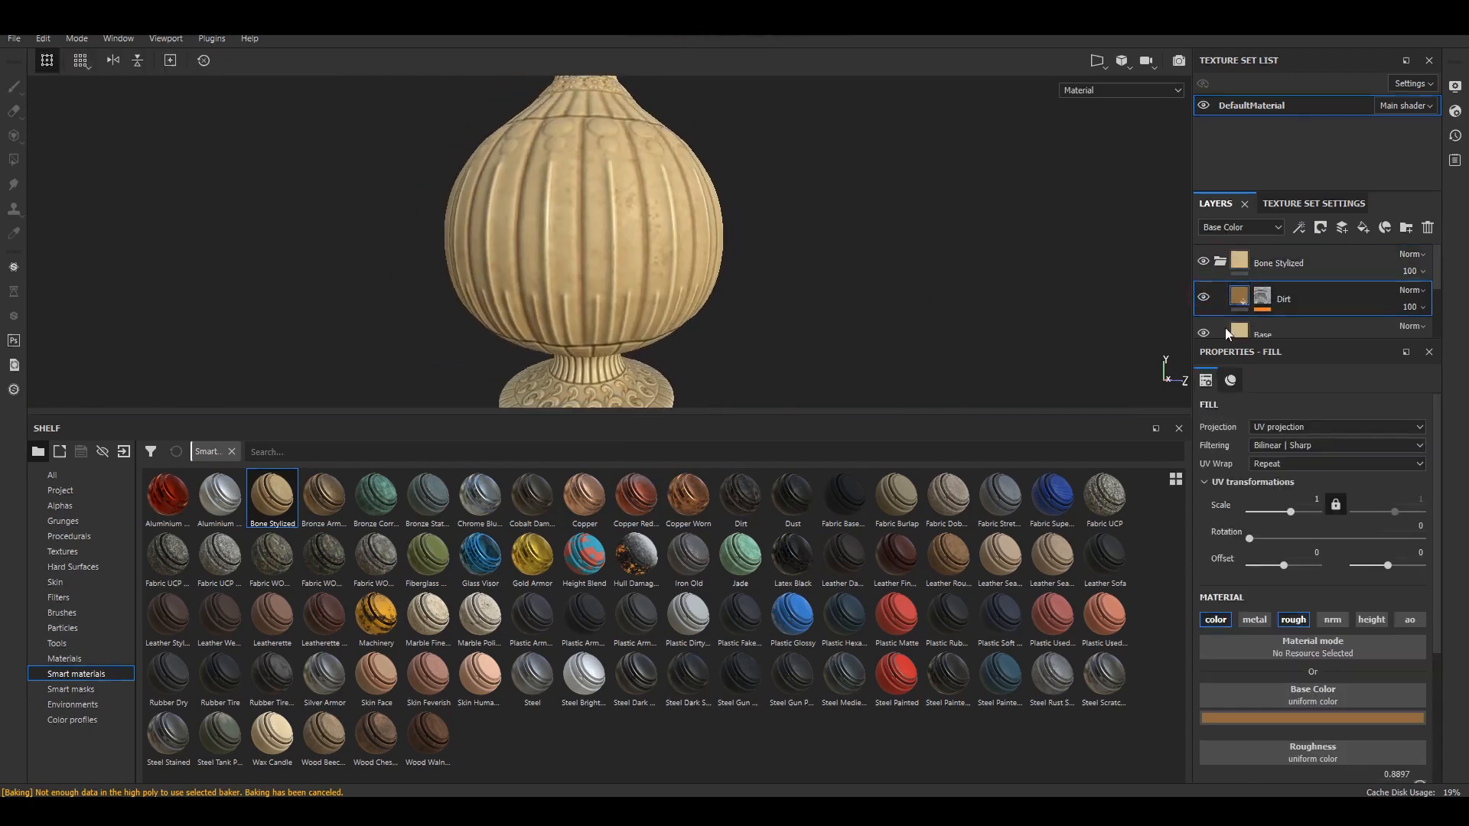
click(1263, 297)
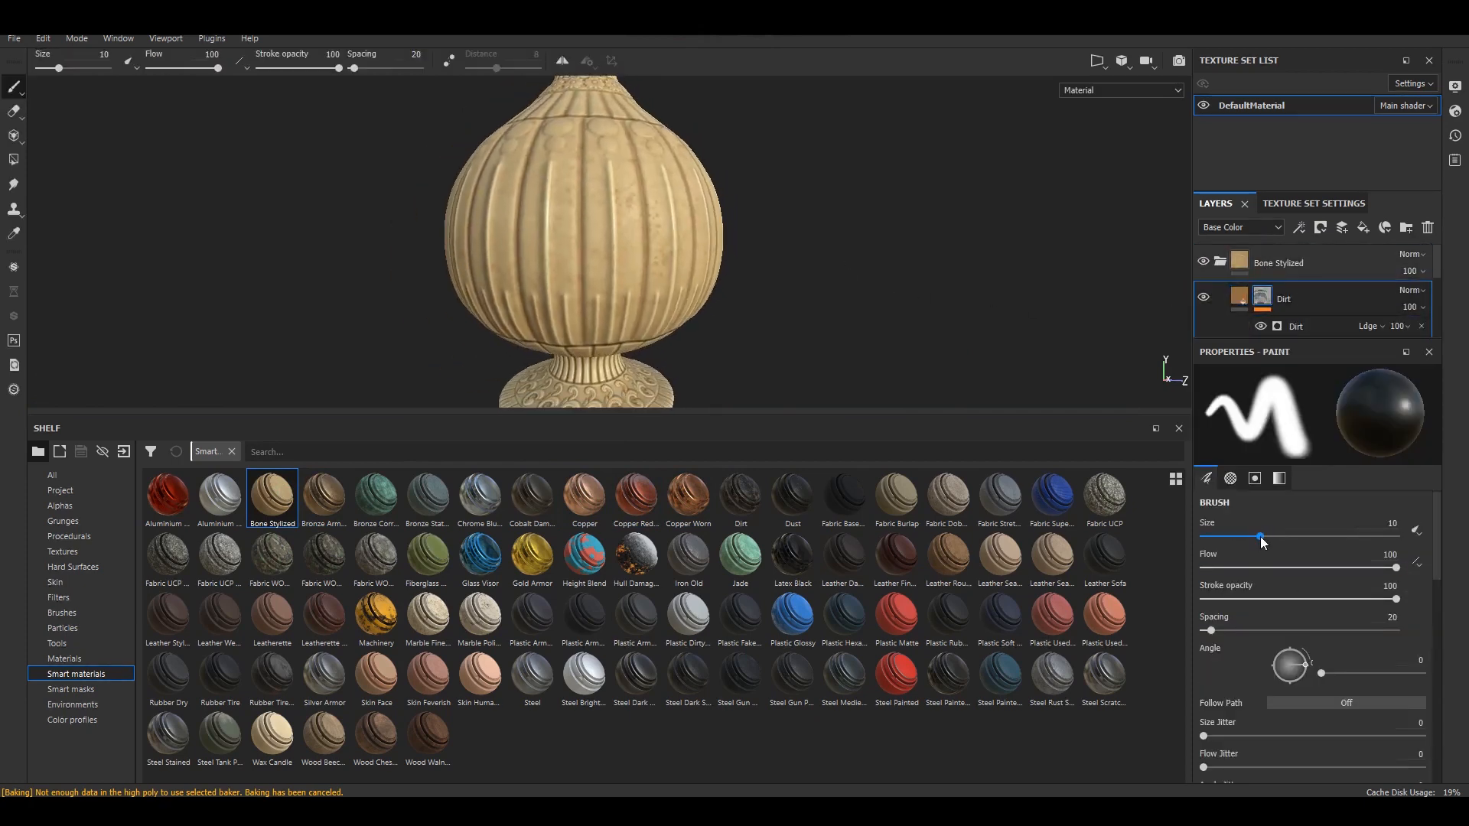
scroll(1316, 325, down, 1)
click(1305, 277)
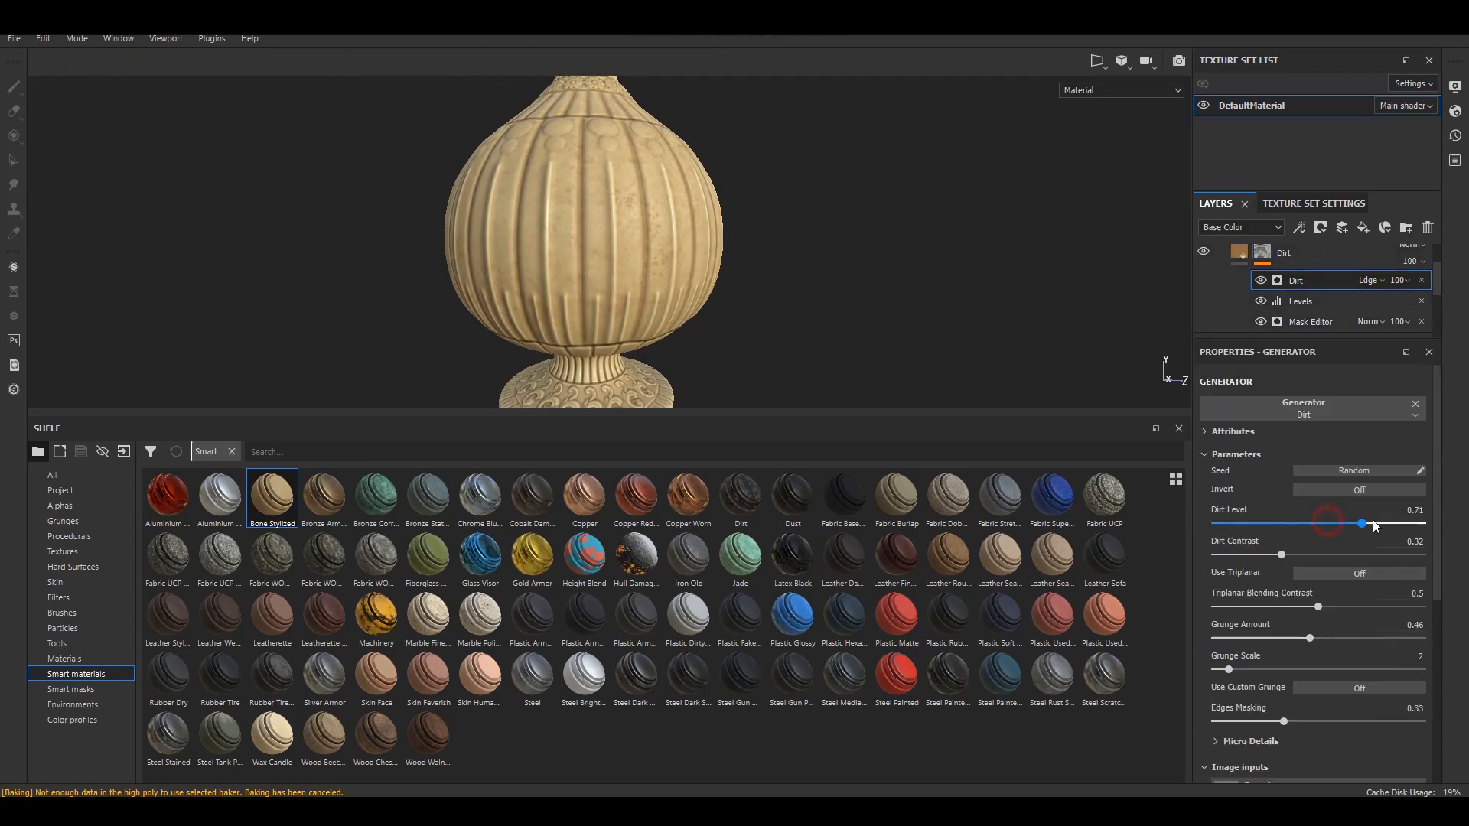
mouse_move(1373, 525)
mouse_down()
mouse_move(1341, 530)
mouse_move(1323, 563)
mouse_up()
Step: Set the Dirt mask's Mask Editor generator to a Global Blur of 0.42 and a Global Balance of 0.95
click(1310, 304)
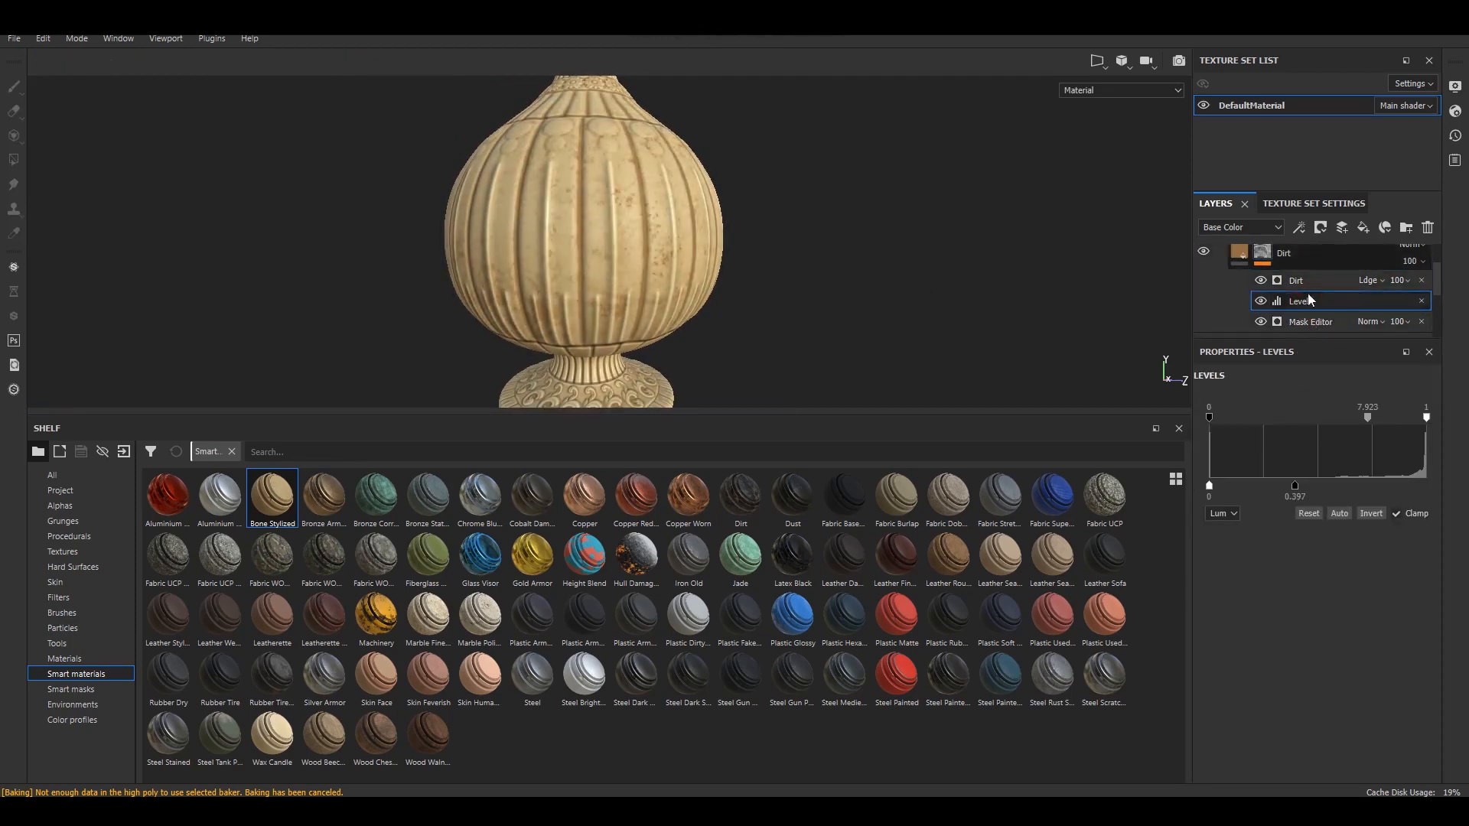
click(1311, 322)
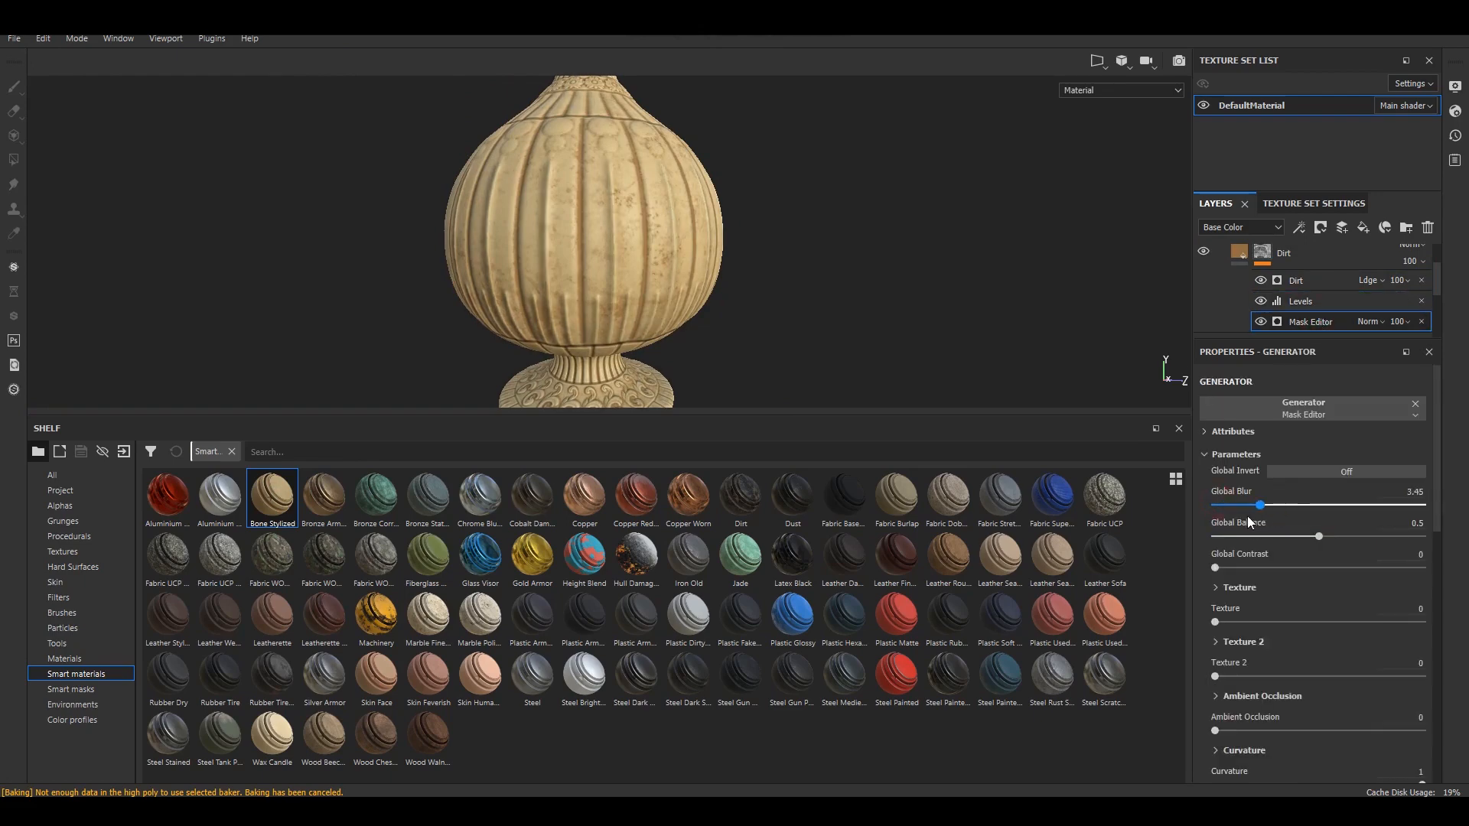
drag(1247, 515, 1223, 520)
drag(1319, 537, 1410, 547)
scroll(689, 291, down, 3)
alt+middle_drag(689, 229, 685, 322)
scroll(685, 322, up, 3)
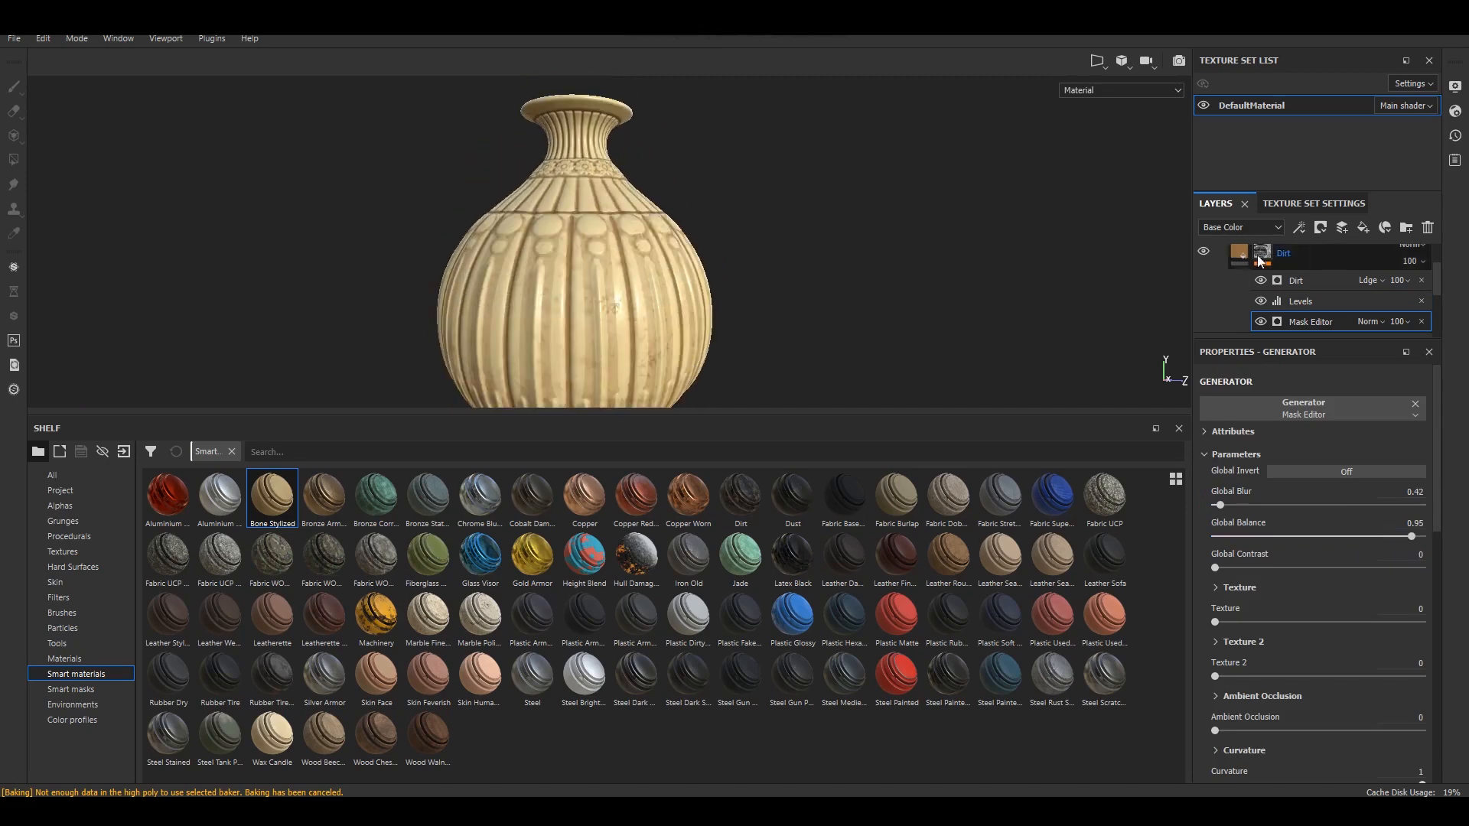
Step: Hide the Base layer inside Bone Stylized, collapse the folder and set its Base Color blend mode to Multiply
scroll(1231, 264, up, 1)
scroll(1224, 298, down, 5)
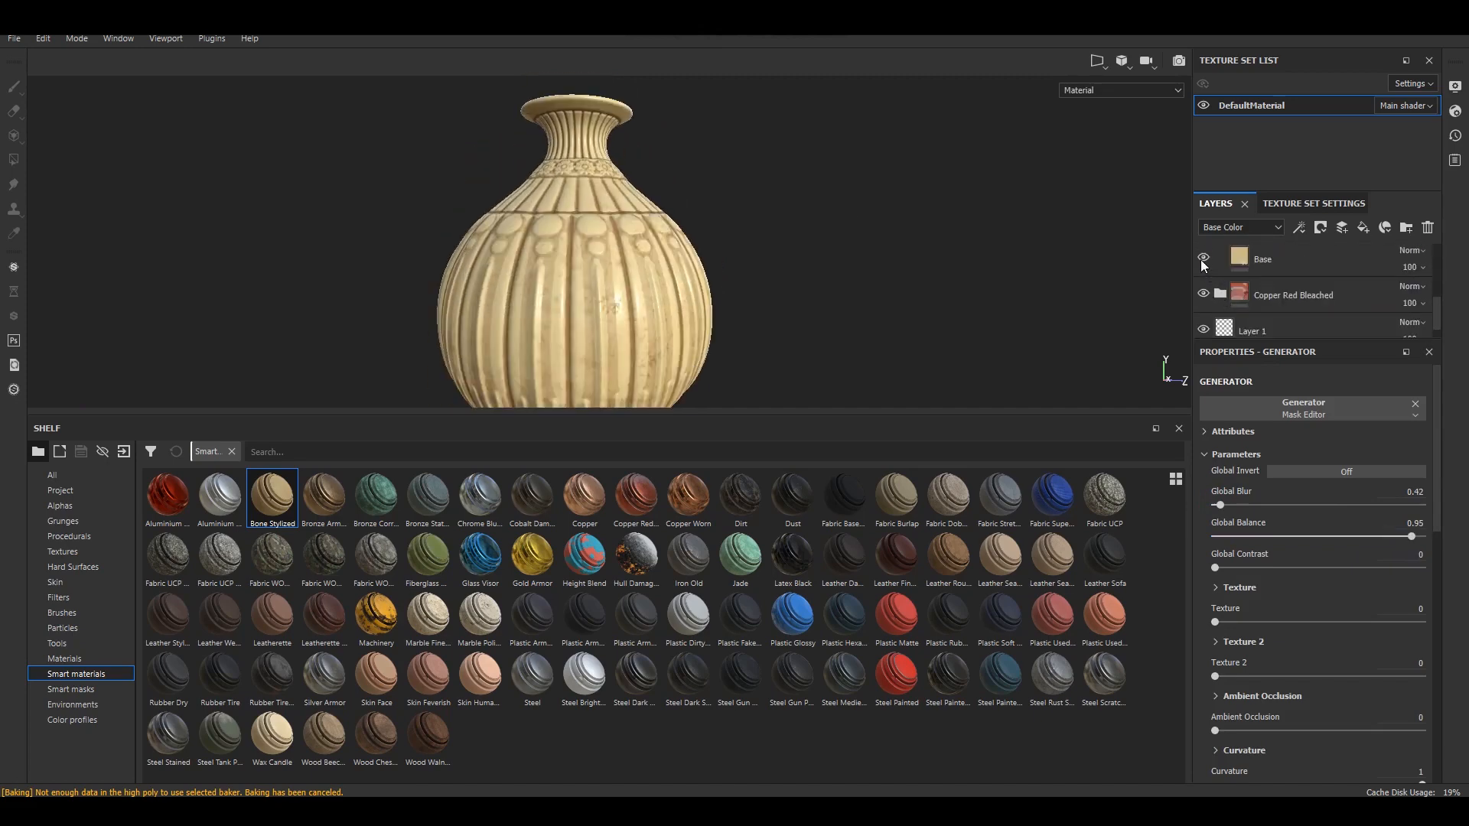
click(1204, 258)
scroll(1268, 270, up, 5)
click(1225, 261)
click(1412, 255)
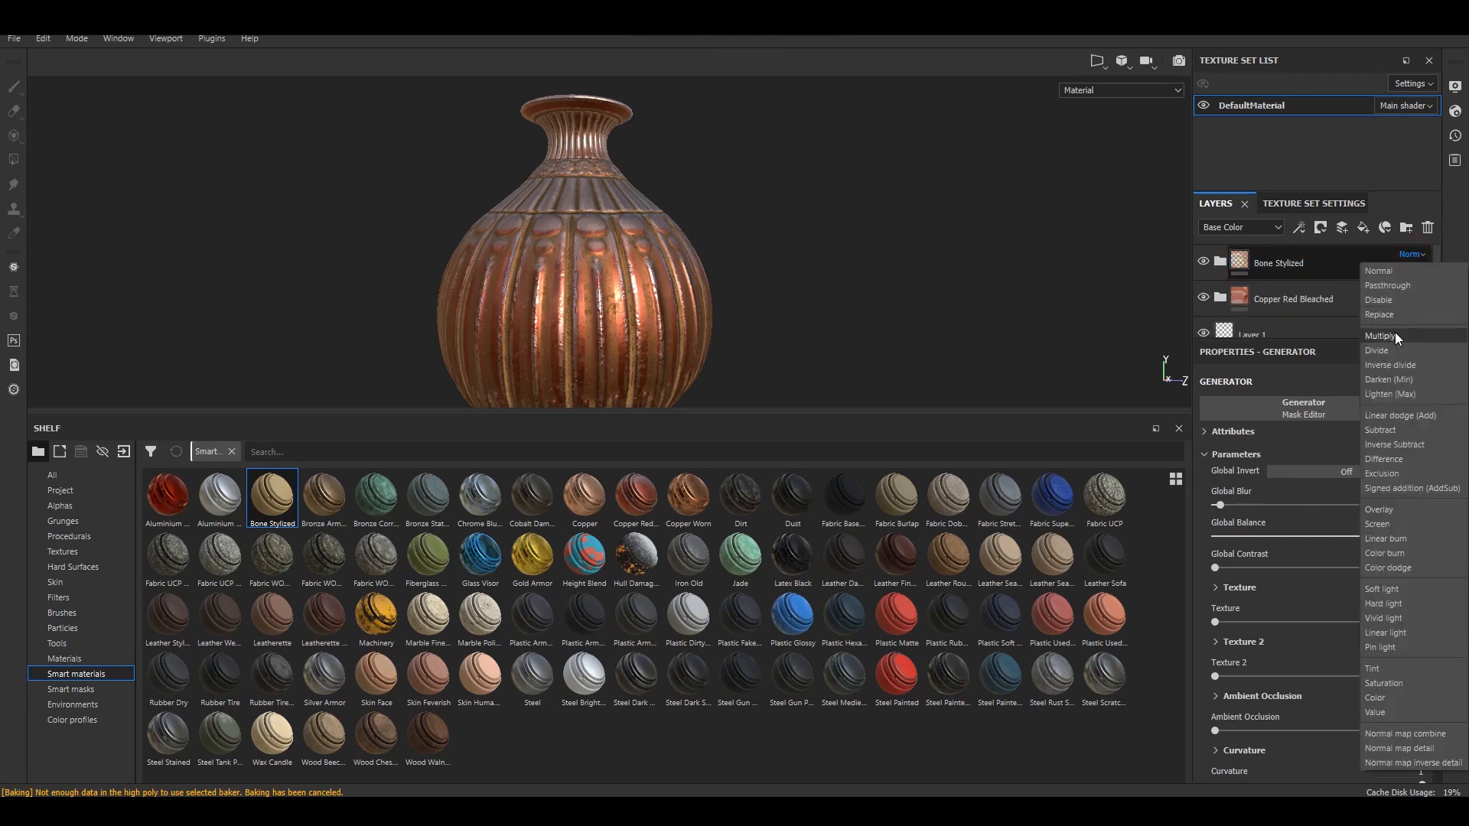
click(1394, 335)
Step: Examine the blended Bone Stylized and Copper Red Bleached materials on the vase's neck, body and foot
scroll(691, 262, down, 2)
alt+middle_drag(691, 262, 702, 259)
alt+drag(702, 258, 729, 251)
alt+middle_drag(728, 251, 792, 221)
scroll(711, 232, up, 3)
shift+right_drag(792, 221, 813, 250)
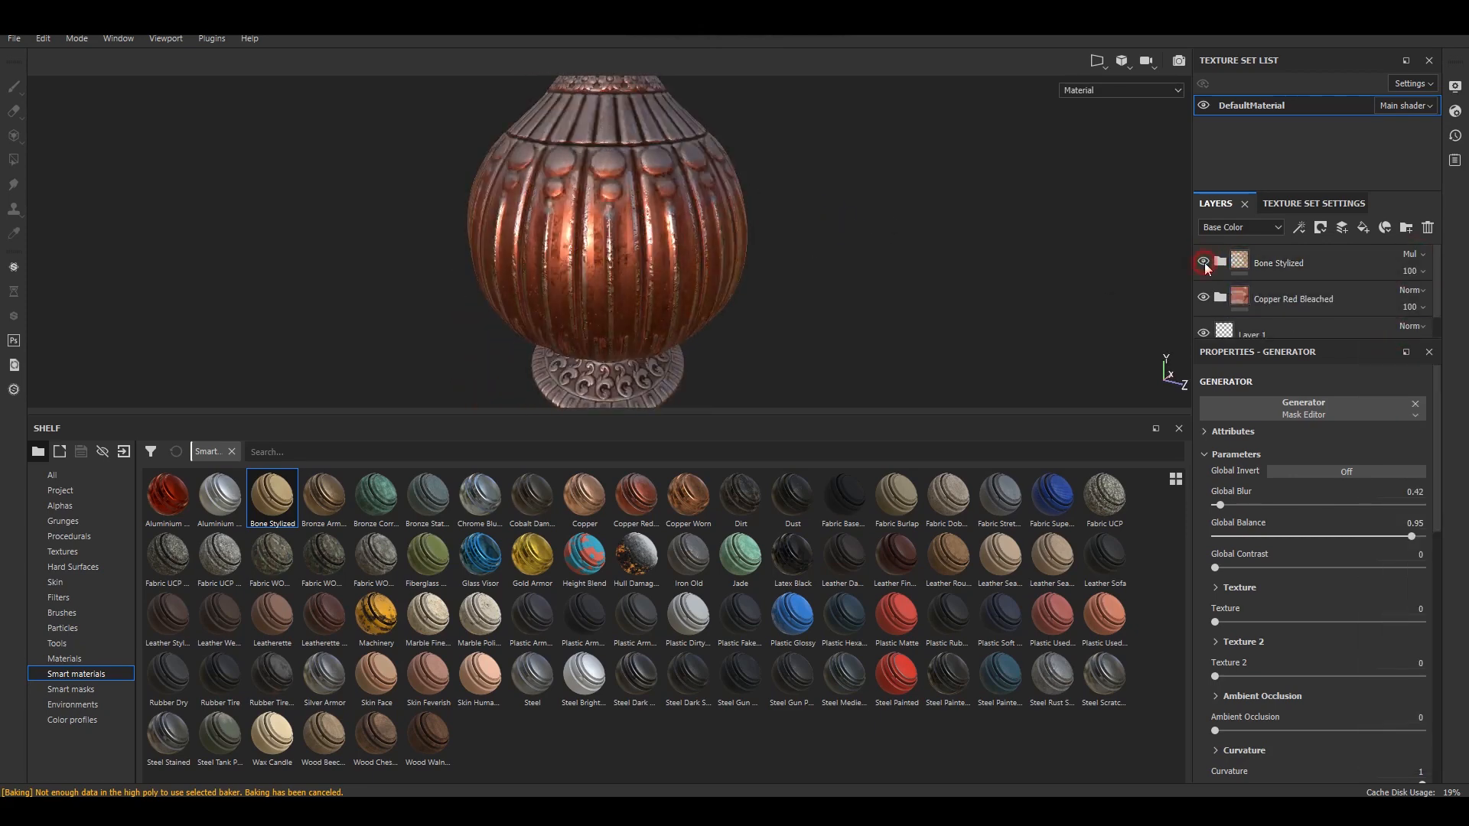
scroll(698, 218, down, 3)
Step: Export the vase's texture set as 8-bit PNG files to the TEX folder and view the exported files
click(15, 39)
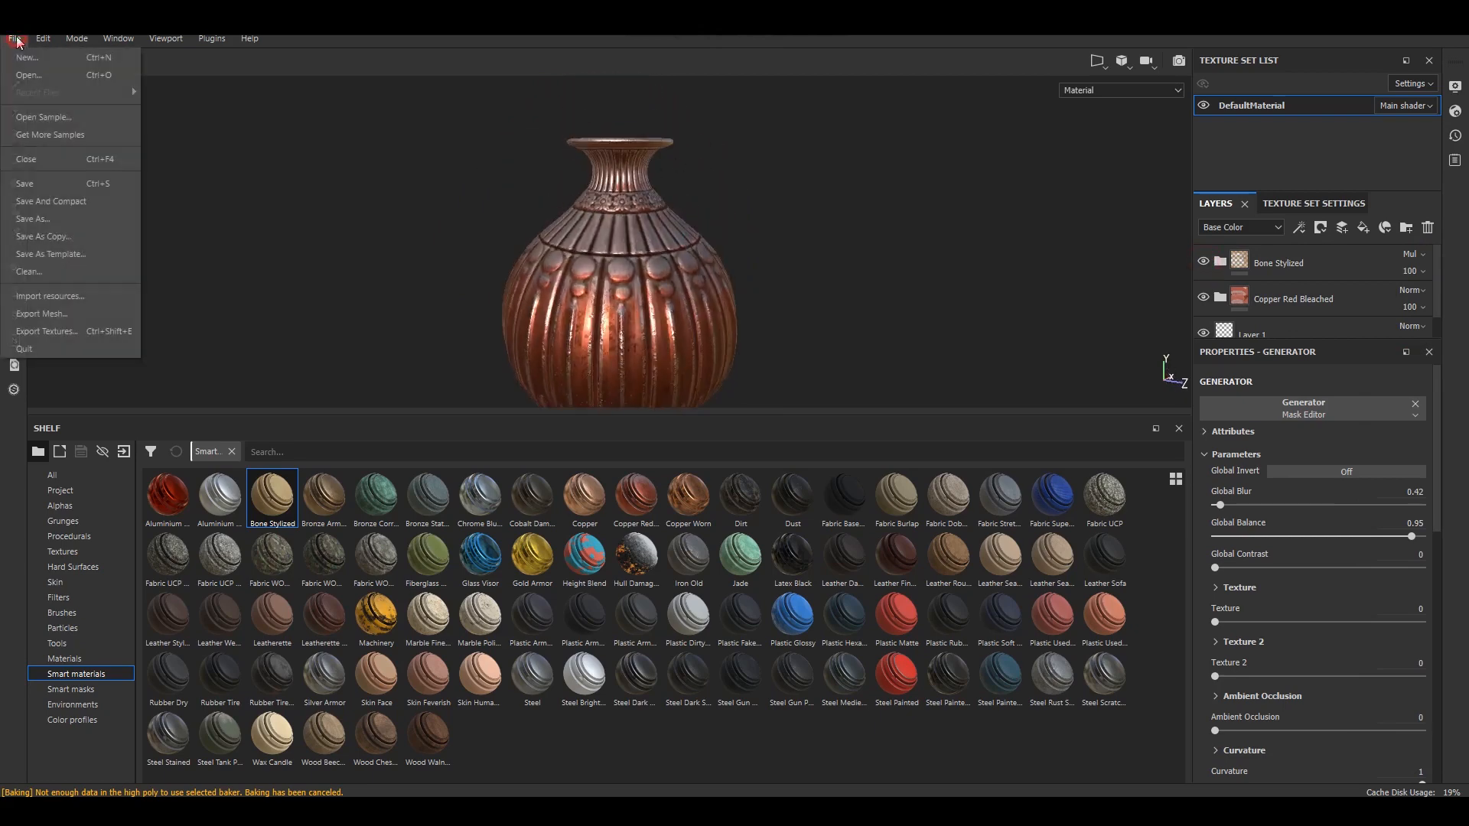
click(92, 332)
click(947, 186)
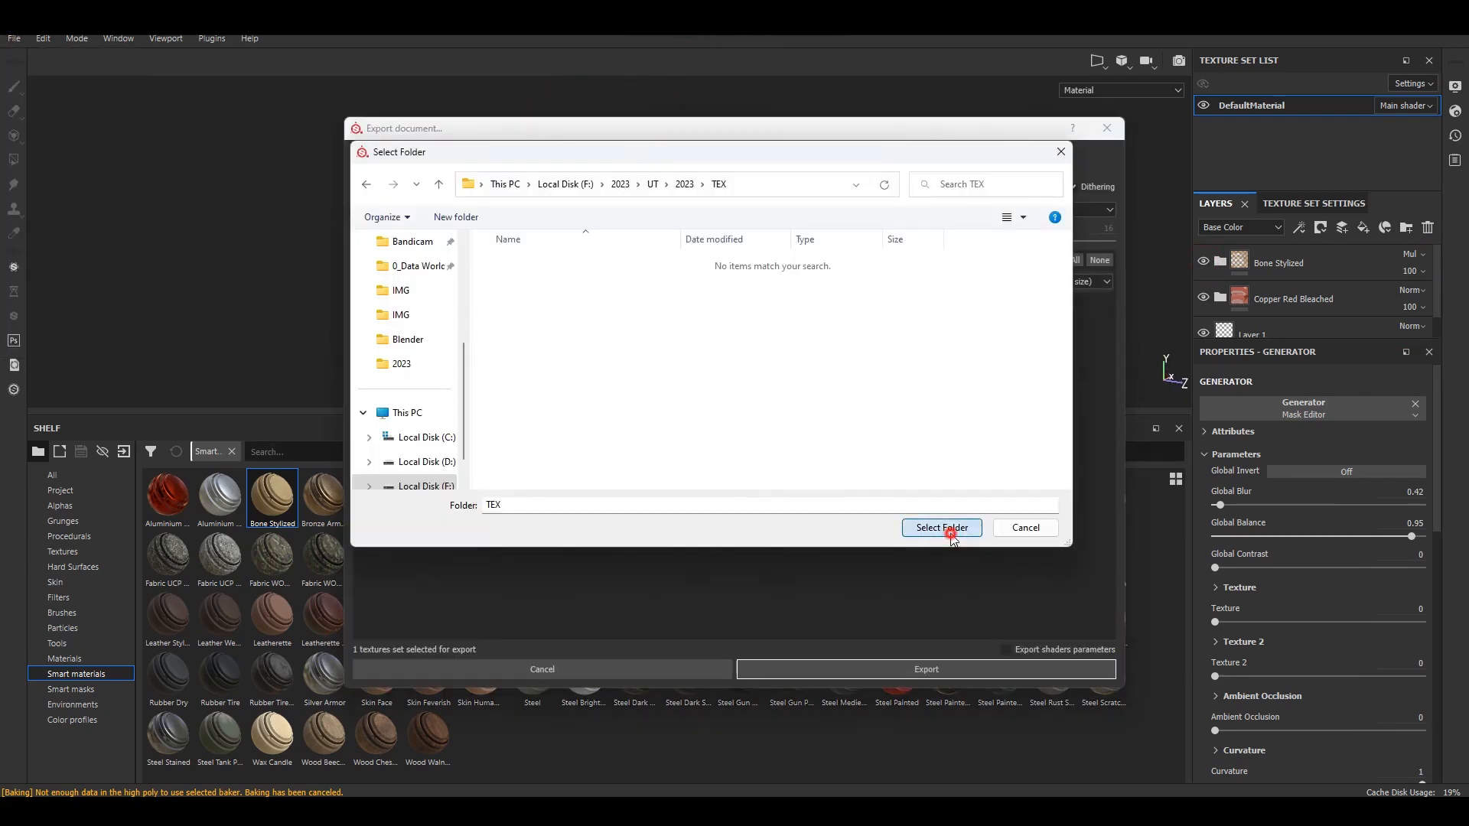
click(951, 534)
click(905, 669)
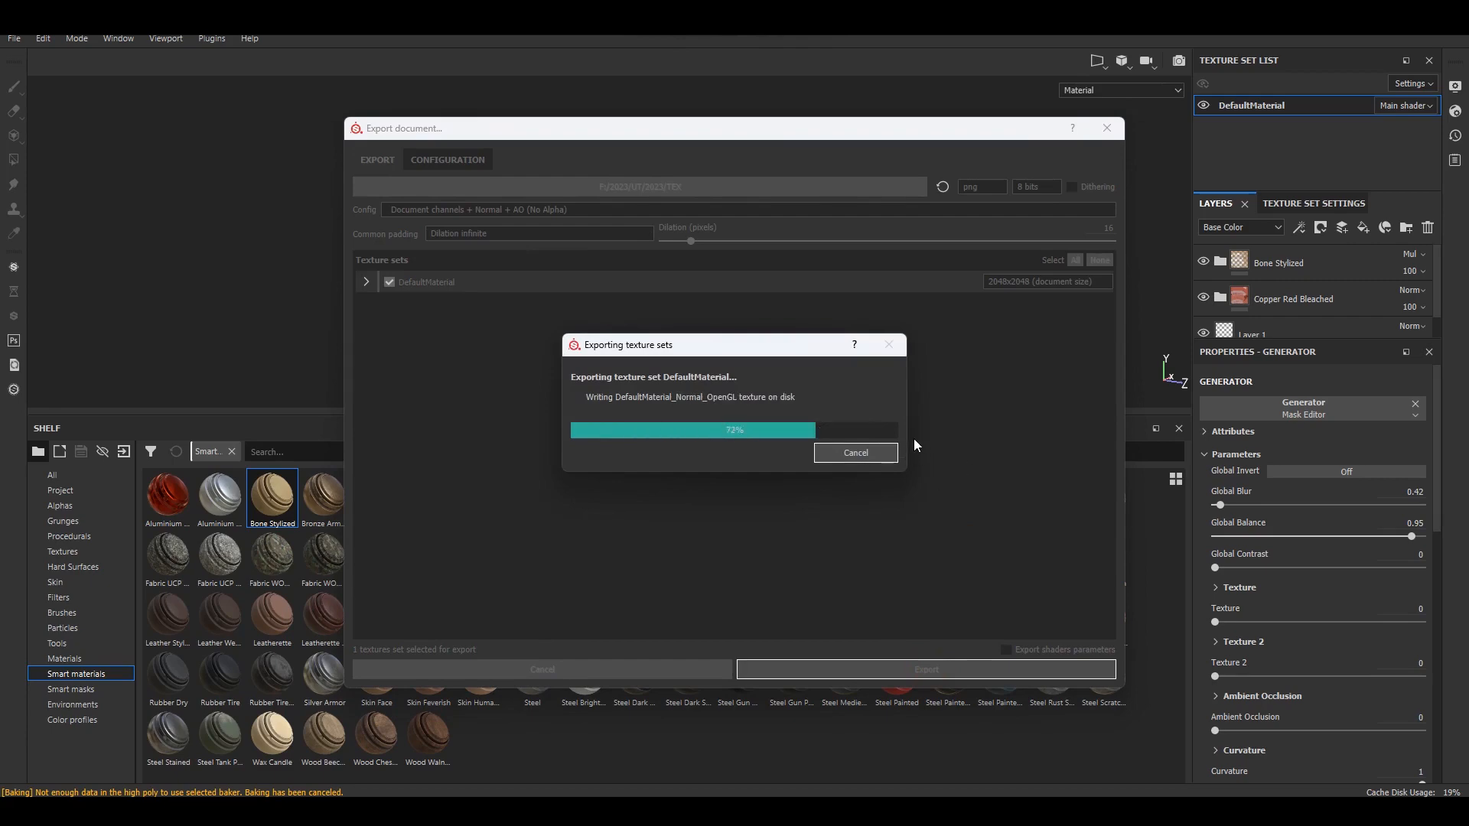
click(691, 423)
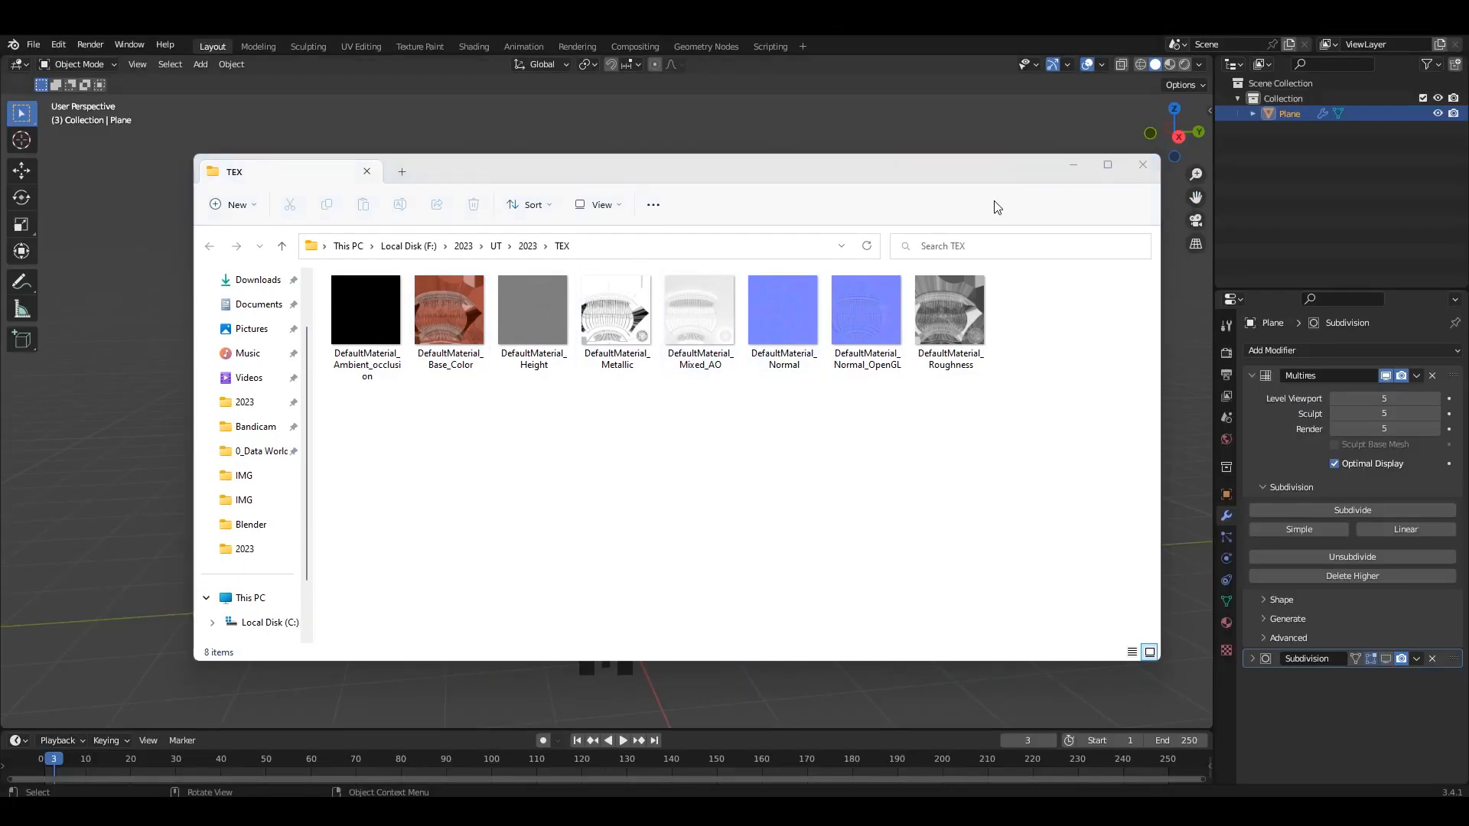
click(1074, 166)
Step: In Blender, turn off the viewport display of the vase's Multires modifier and switch to the Shading workspace
click(1252, 376)
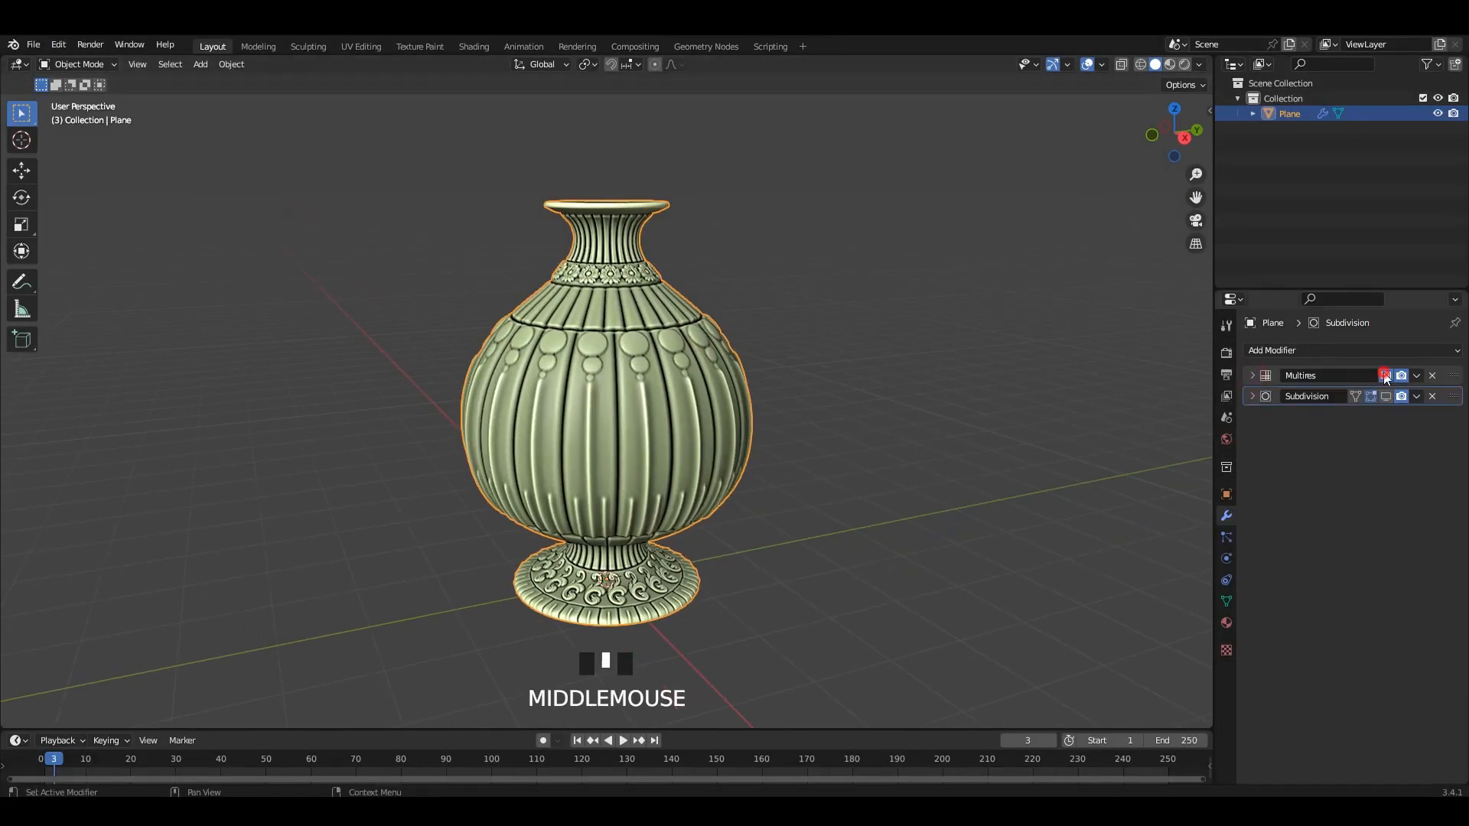
click(1386, 376)
key(grave)
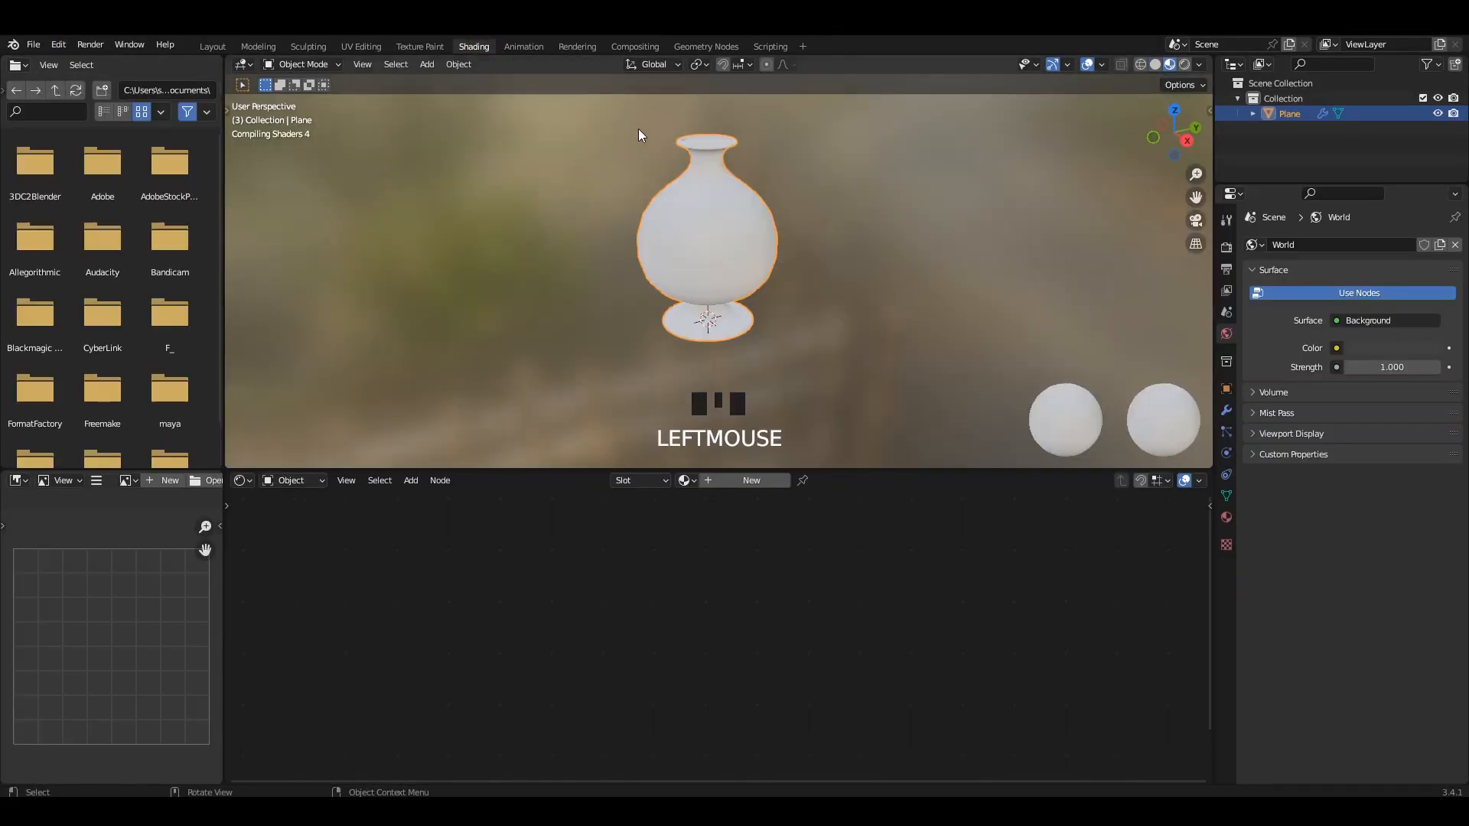
key(grave)
click(780, 265)
Step: Create a material for the vase and run Principled Texture Setup with the Base Color, Metallic, Roughness and Normal_OpenGL maps
click(737, 481)
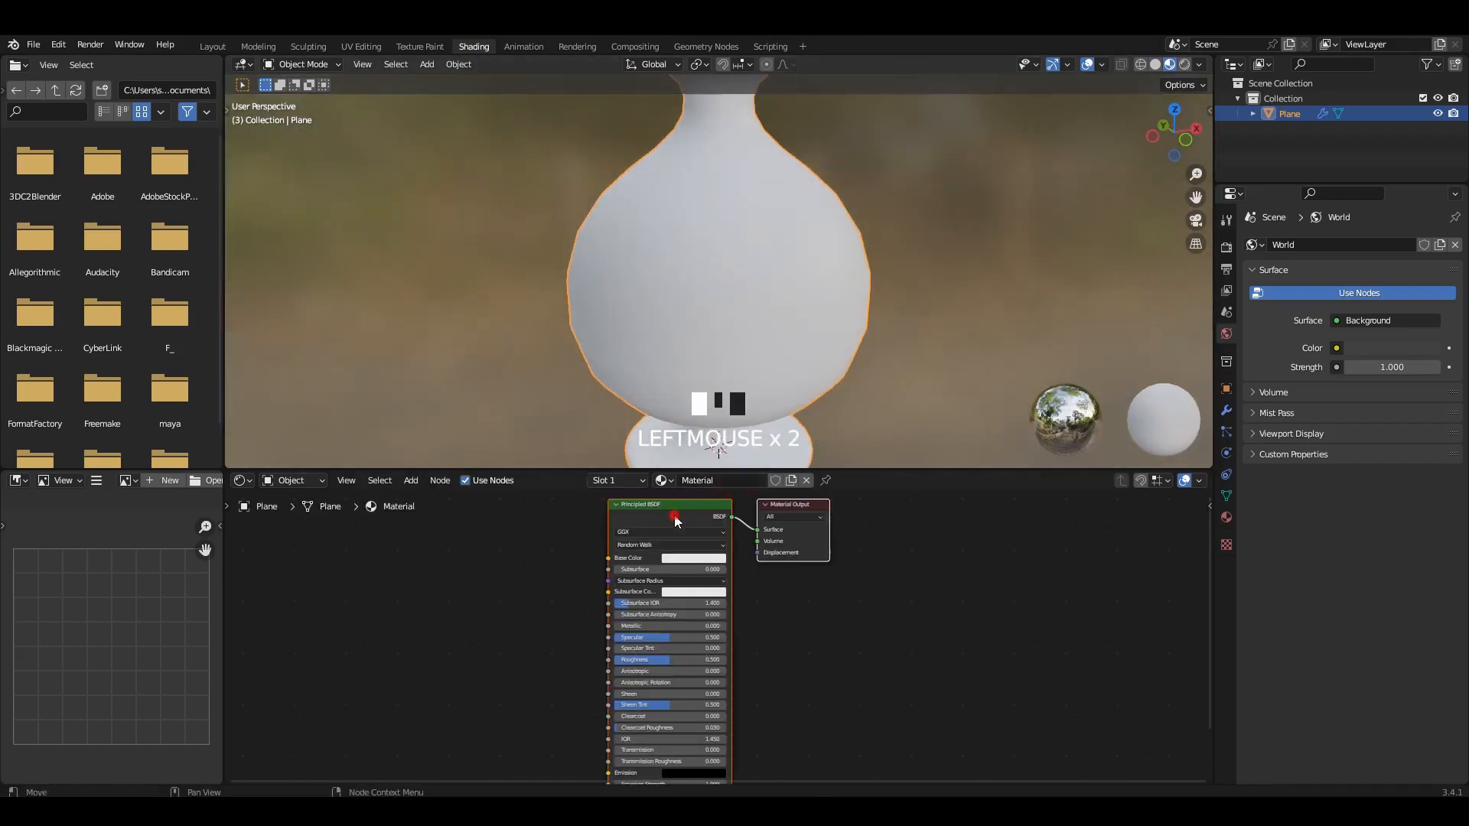
click(664, 513)
key(ctrl+shift+t)
double_click(674, 300)
click(693, 294)
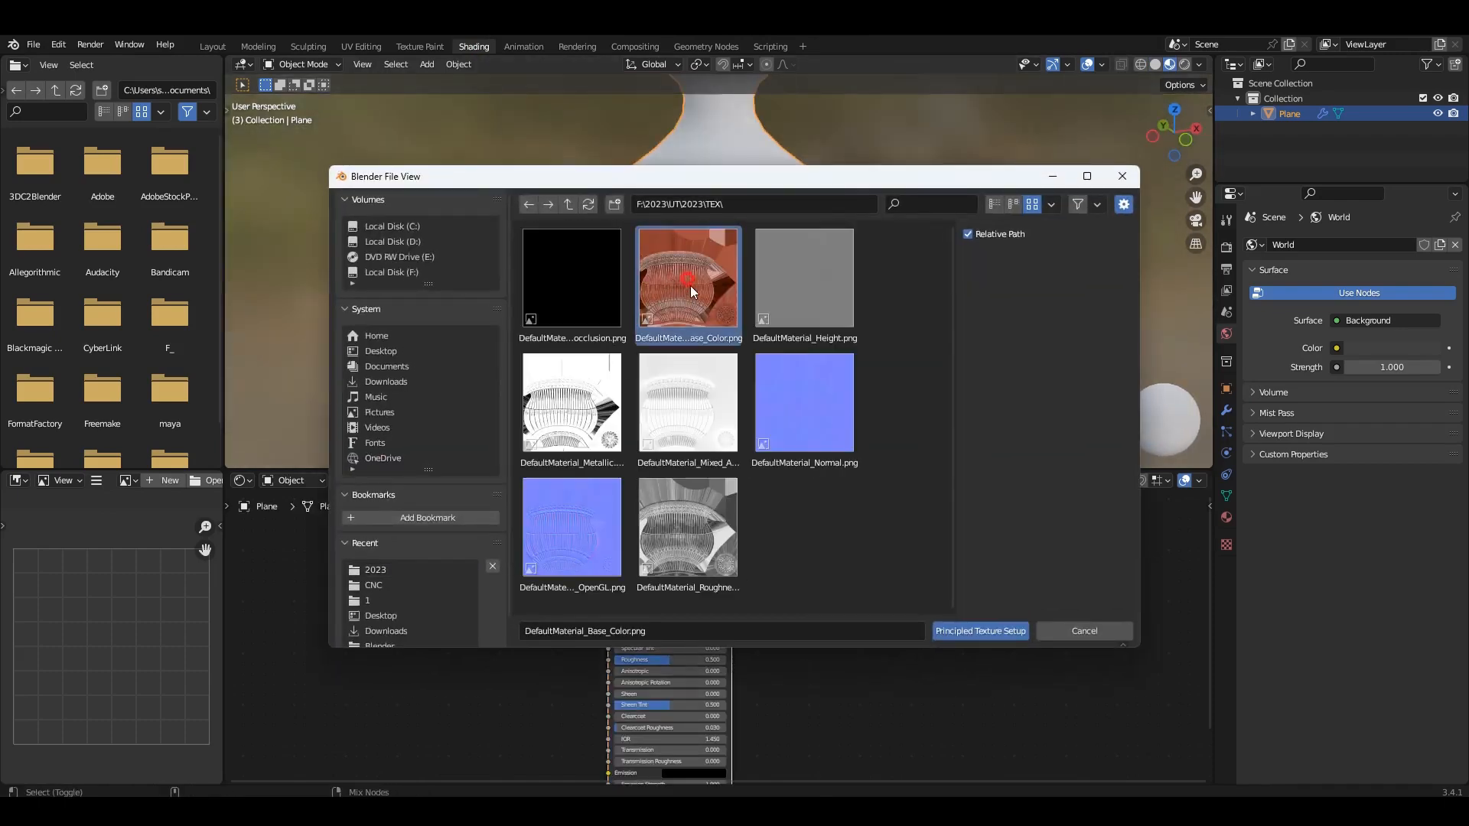
ctrl+click(576, 386)
ctrl+click(689, 535)
ctrl+click(590, 535)
click(968, 631)
Step: Set the vase's subdivision to level 1 and raise it to level 2
middle_drag(907, 279, 941, 283)
scroll(957, 299, down, 3)
click(989, 320)
scroll(735, 298, up, 4)
middle_drag(780, 302, 729, 261)
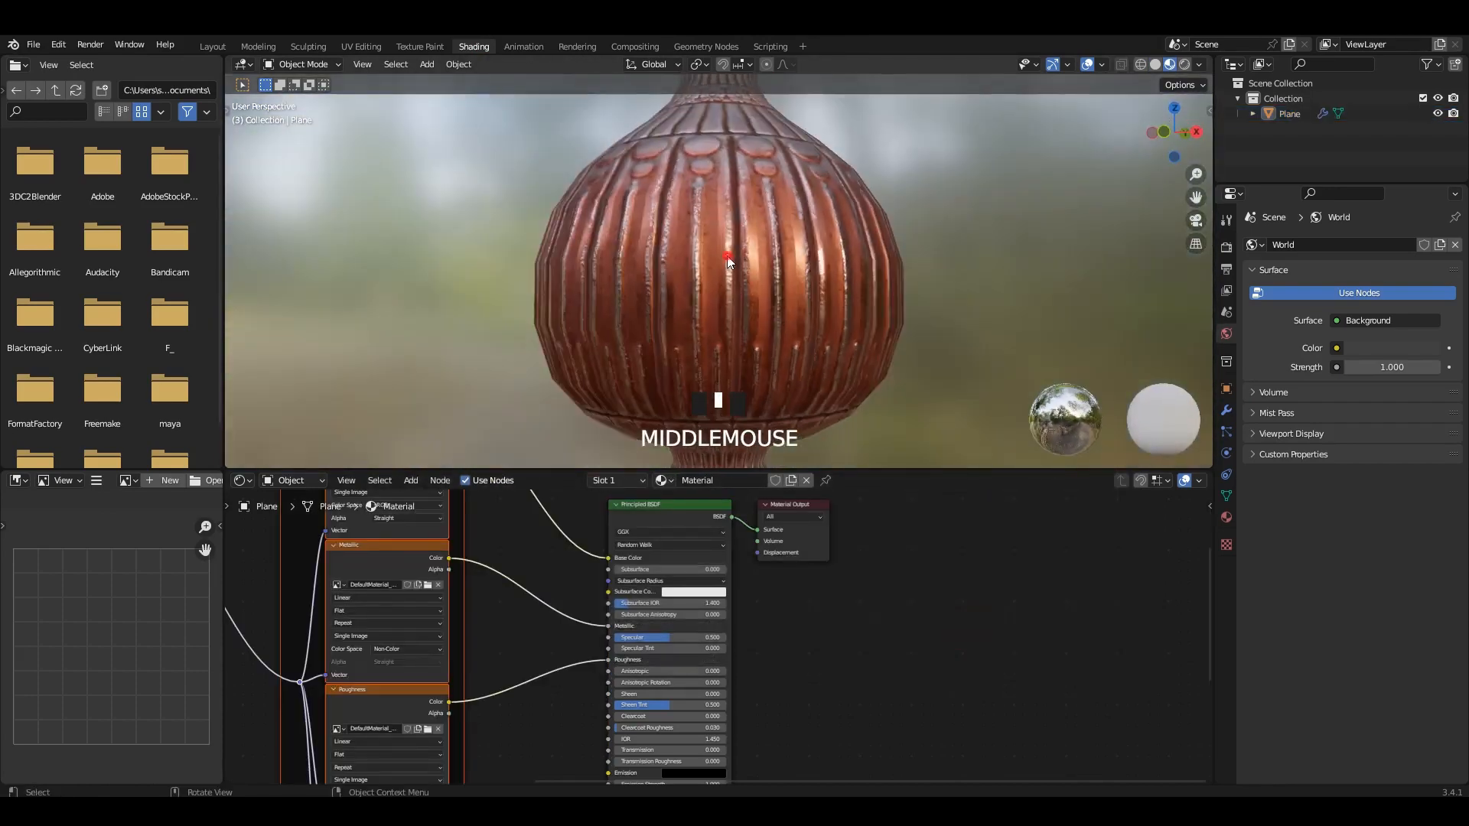
click(731, 261)
key(ctrl+1)
click(982, 220)
middle_drag(982, 221, 786, 283)
click(787, 280)
key(ctrl+2)
Step: Turn on the viewport display of the vase's Subdivision modifier and apply subdivision level 2
middle_drag(962, 250, 880, 261)
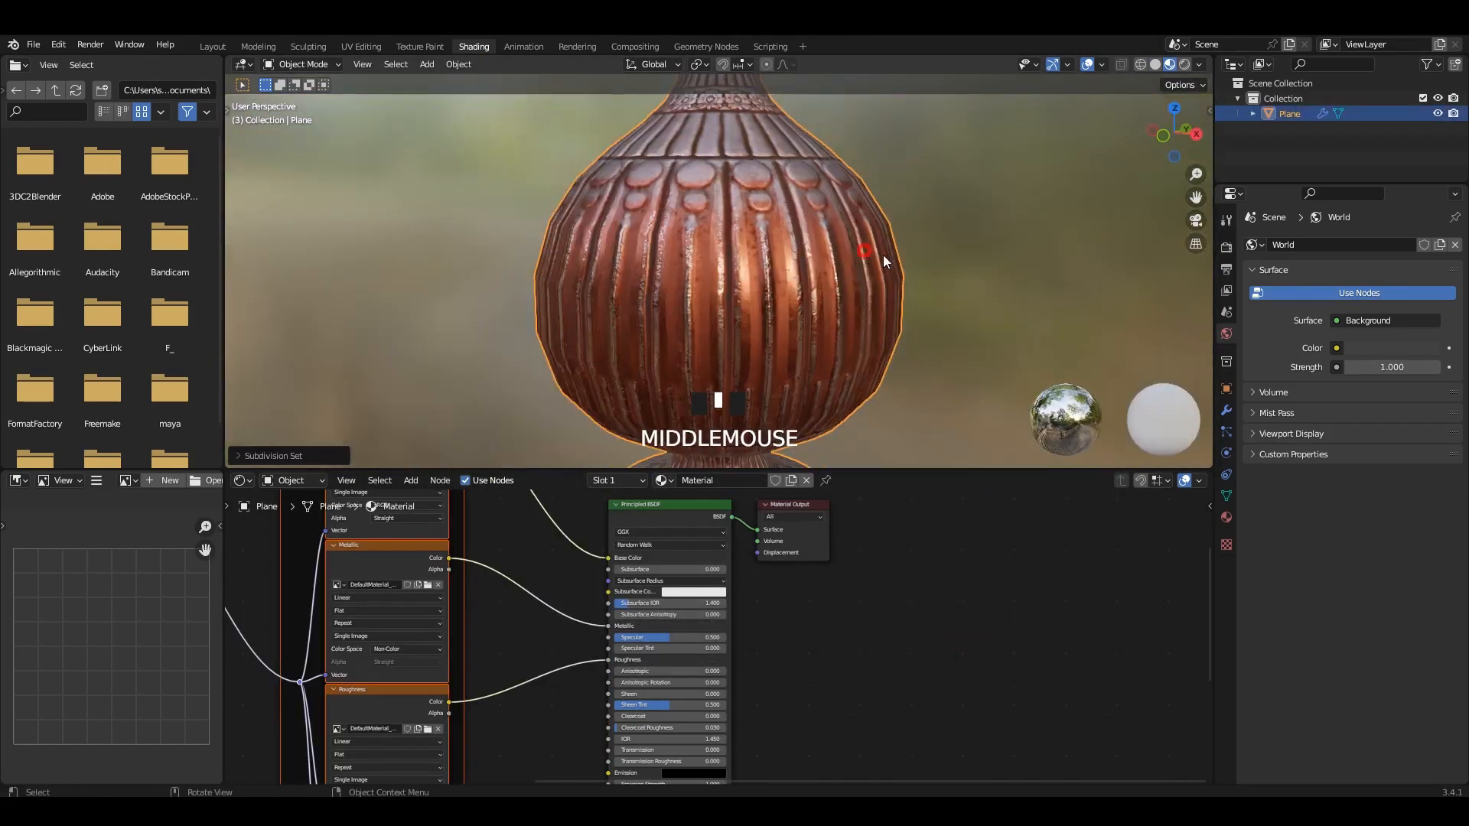
click(880, 260)
click(1227, 410)
click(1387, 290)
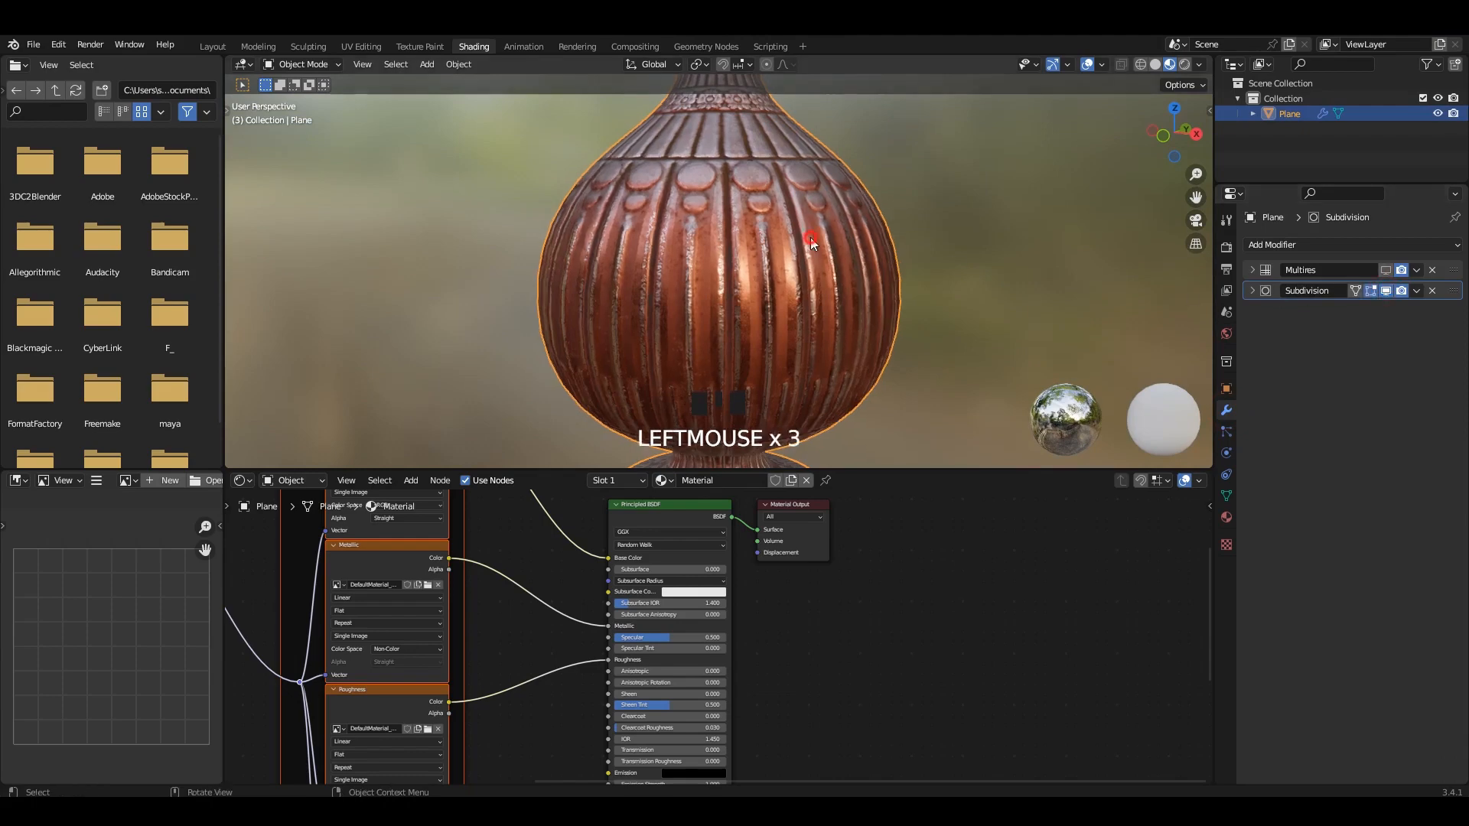
click(819, 241)
key(ctrl+2)
middle_drag(894, 236, 808, 237)
click(930, 264)
Step: Enable Ambient Occlusion, Bloom and Screen Space Reflections for the Eevee renderer
shift+middle_drag(783, 320, 784, 433)
click(1226, 247)
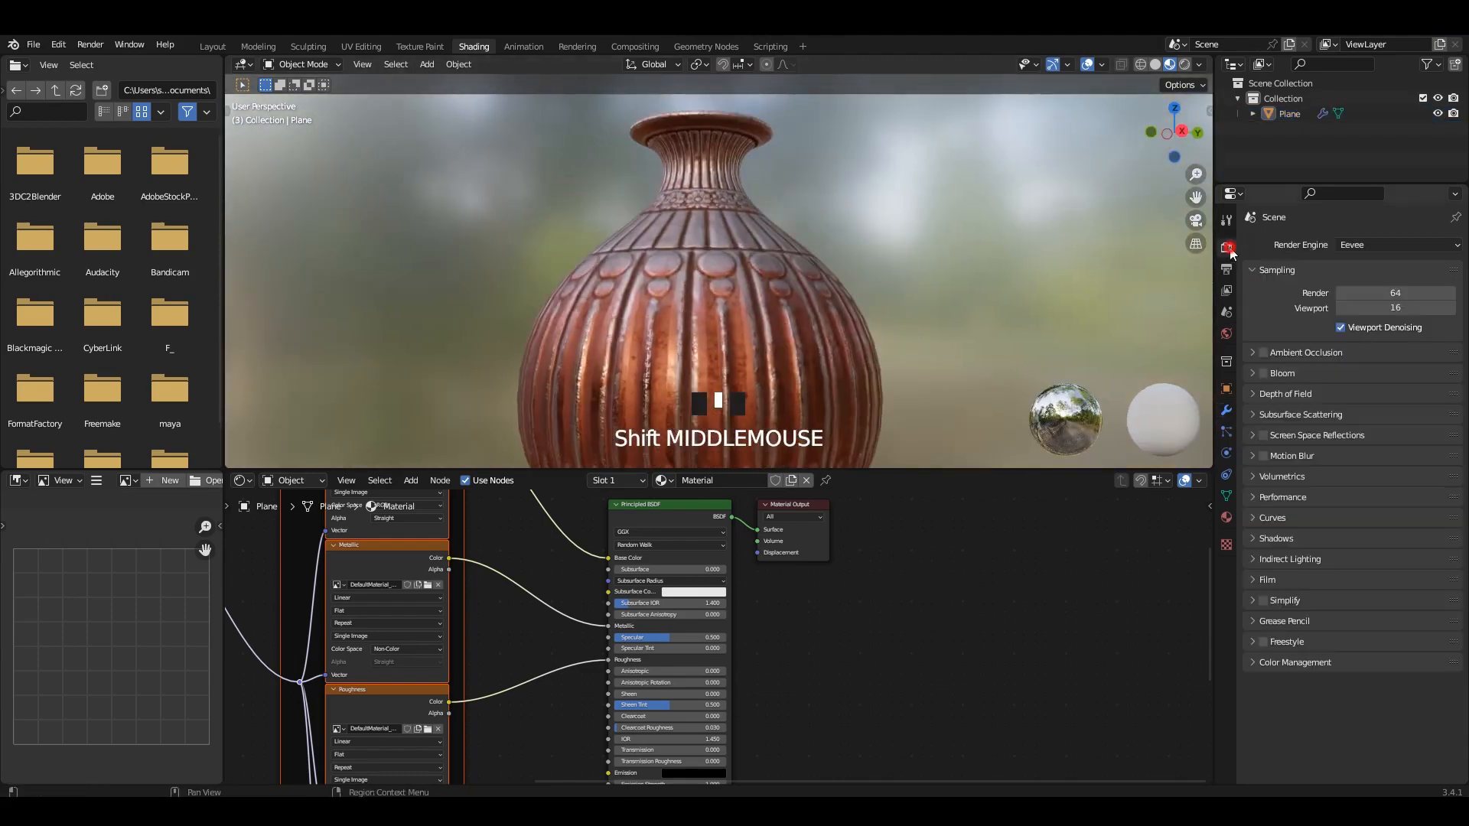
click(1305, 353)
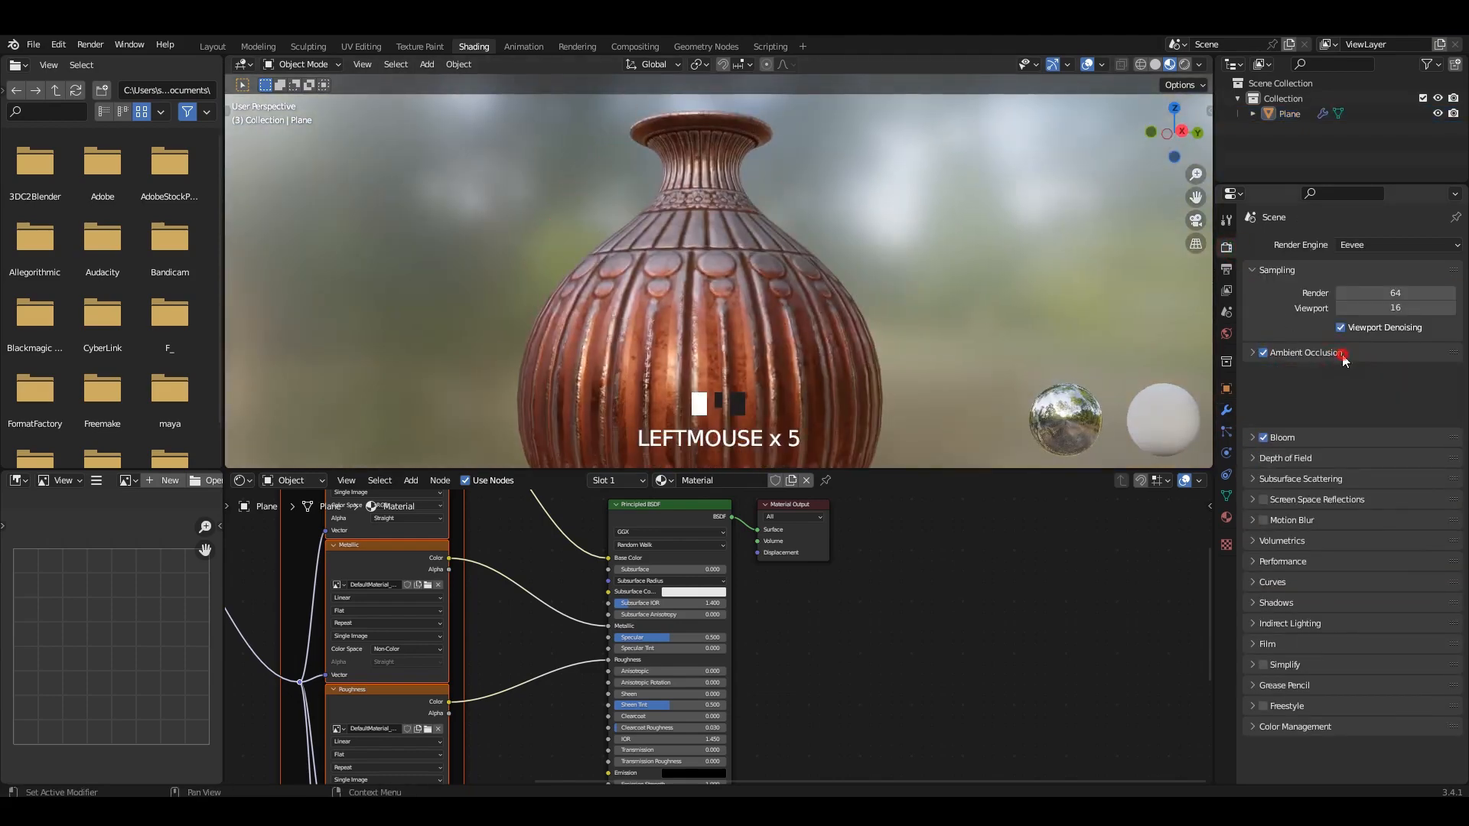
click(1266, 437)
click(1264, 436)
click(1300, 434)
Step: Change the Color Management Look to a higher-contrast option
click(1293, 662)
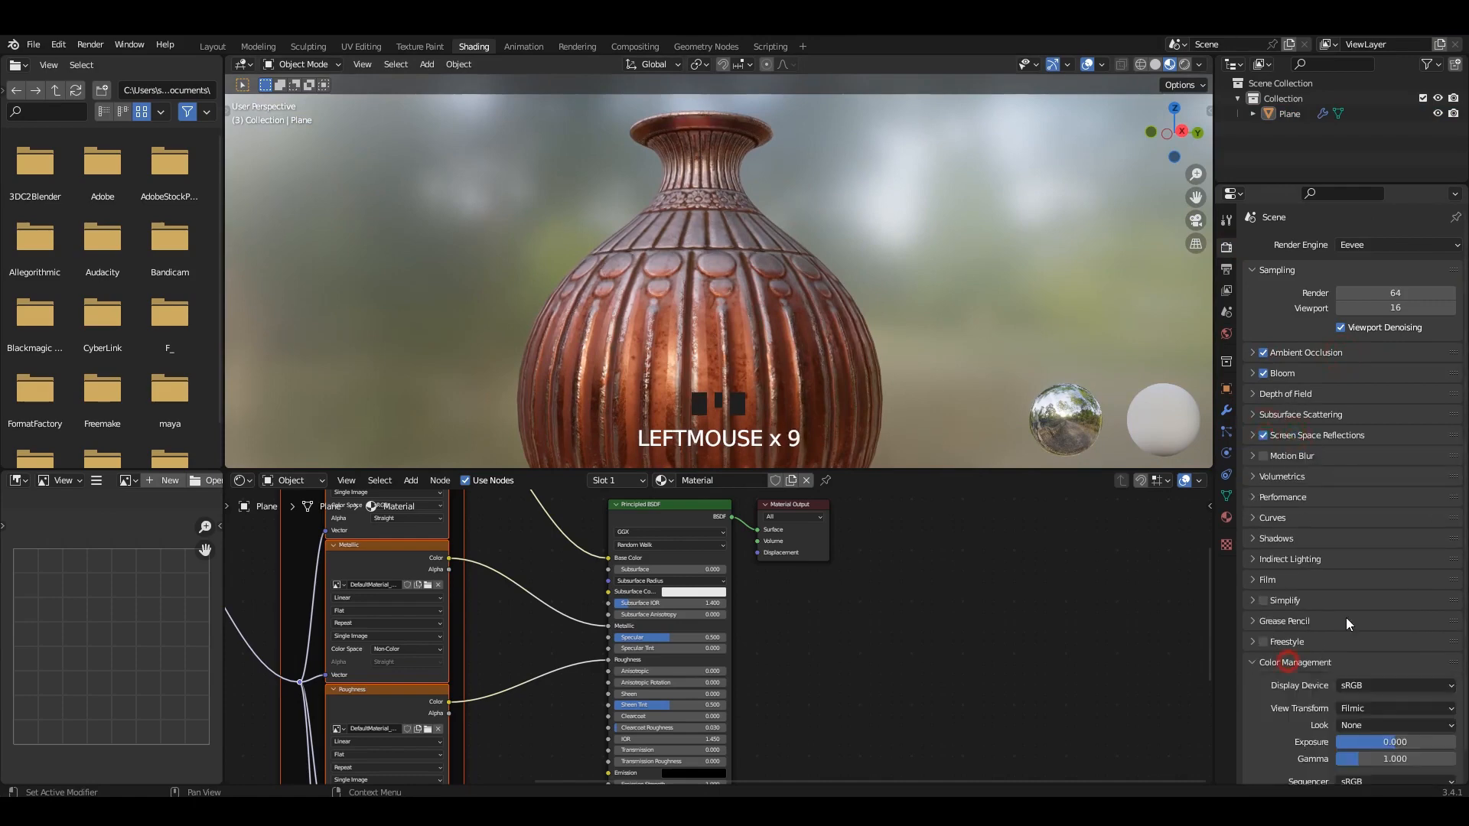
scroll(1354, 643, down, 1)
click(1374, 693)
click(1373, 660)
click(1326, 632)
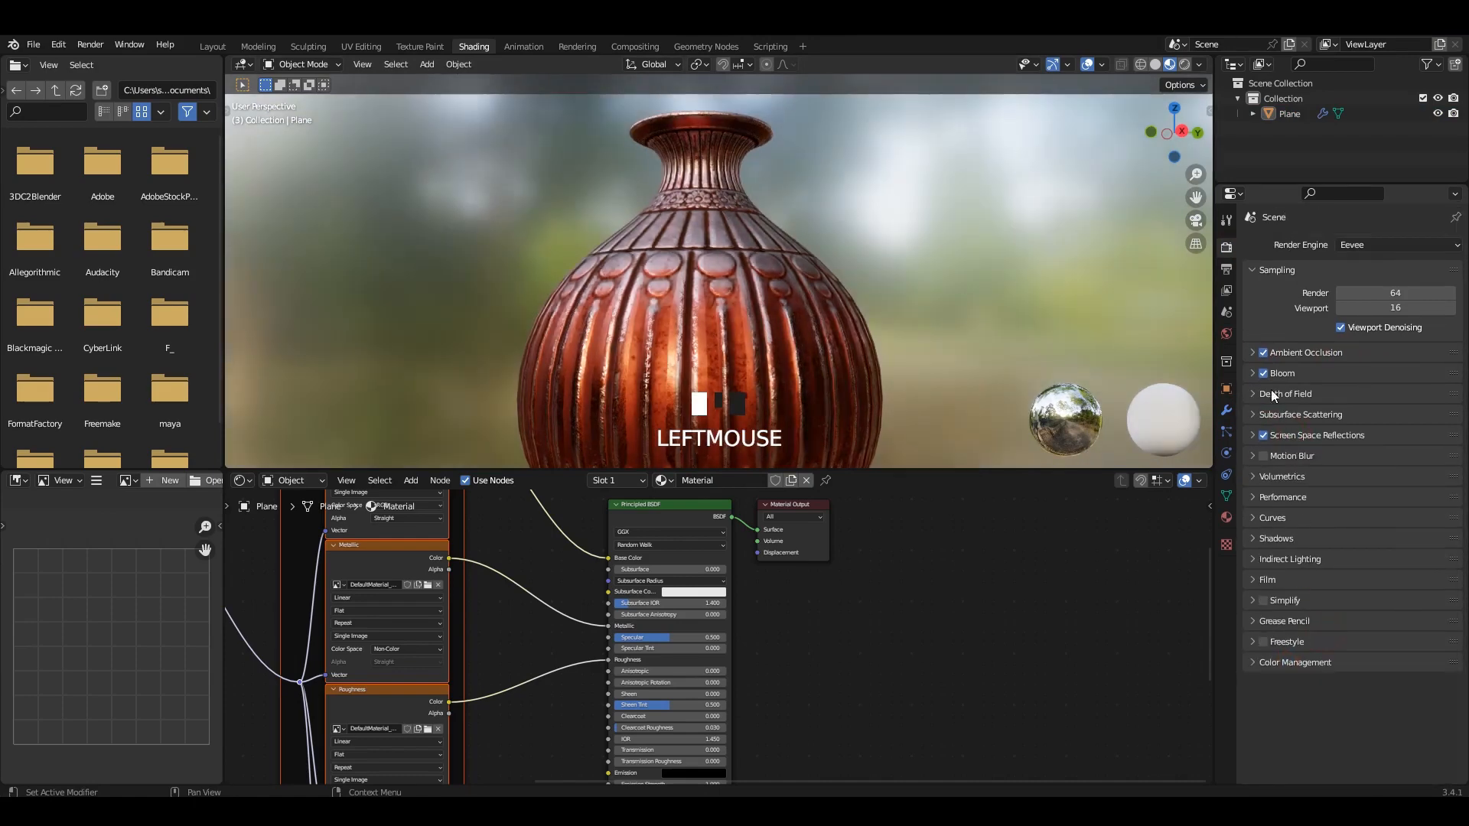
Step: Raise the strength of the viewport's environment lighting and check the Eevee Shadows and Screen Space Reflections settings
click(1199, 65)
drag(1176, 246, 1255, 248)
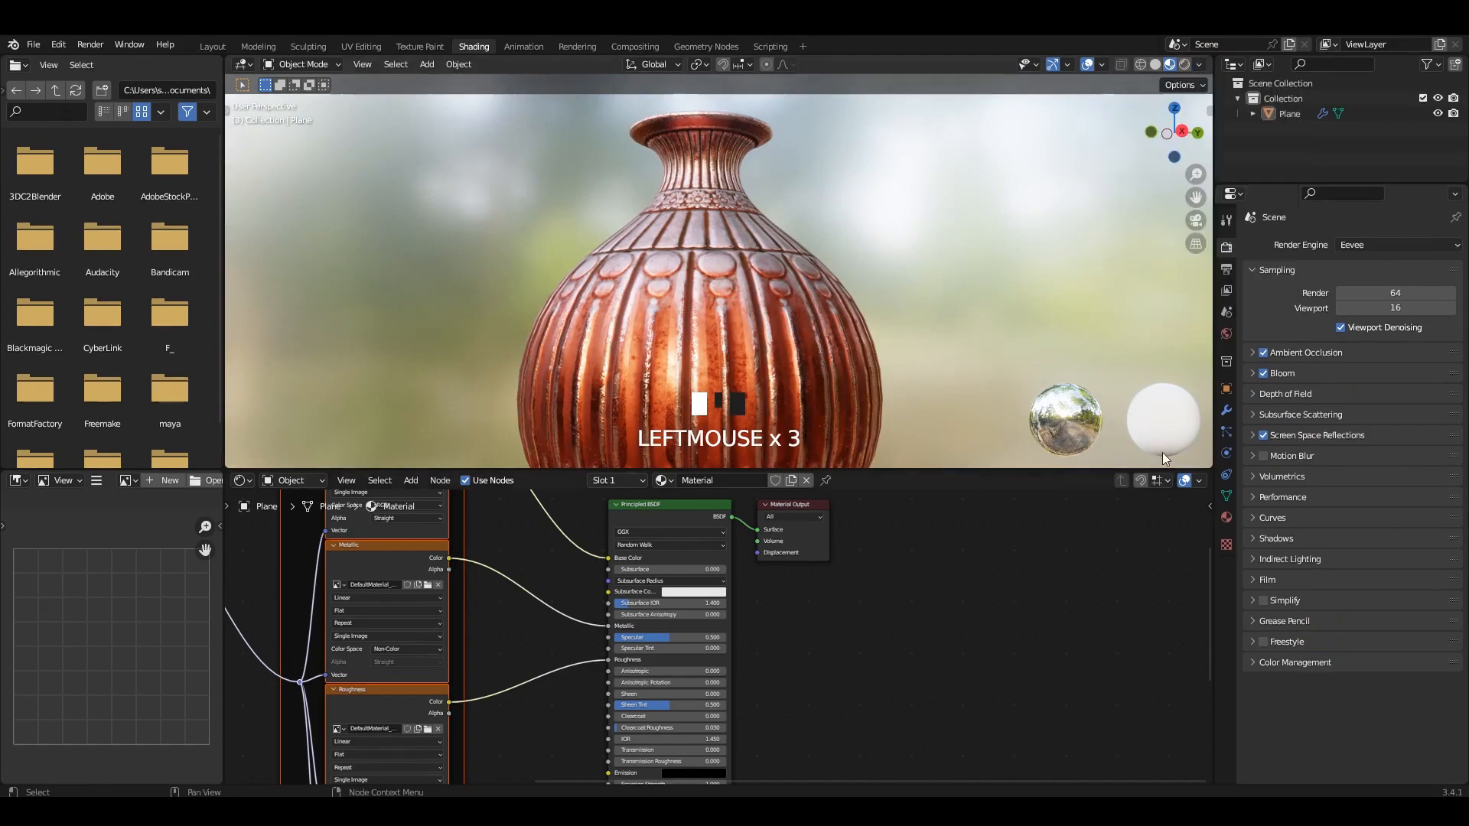
click(1277, 538)
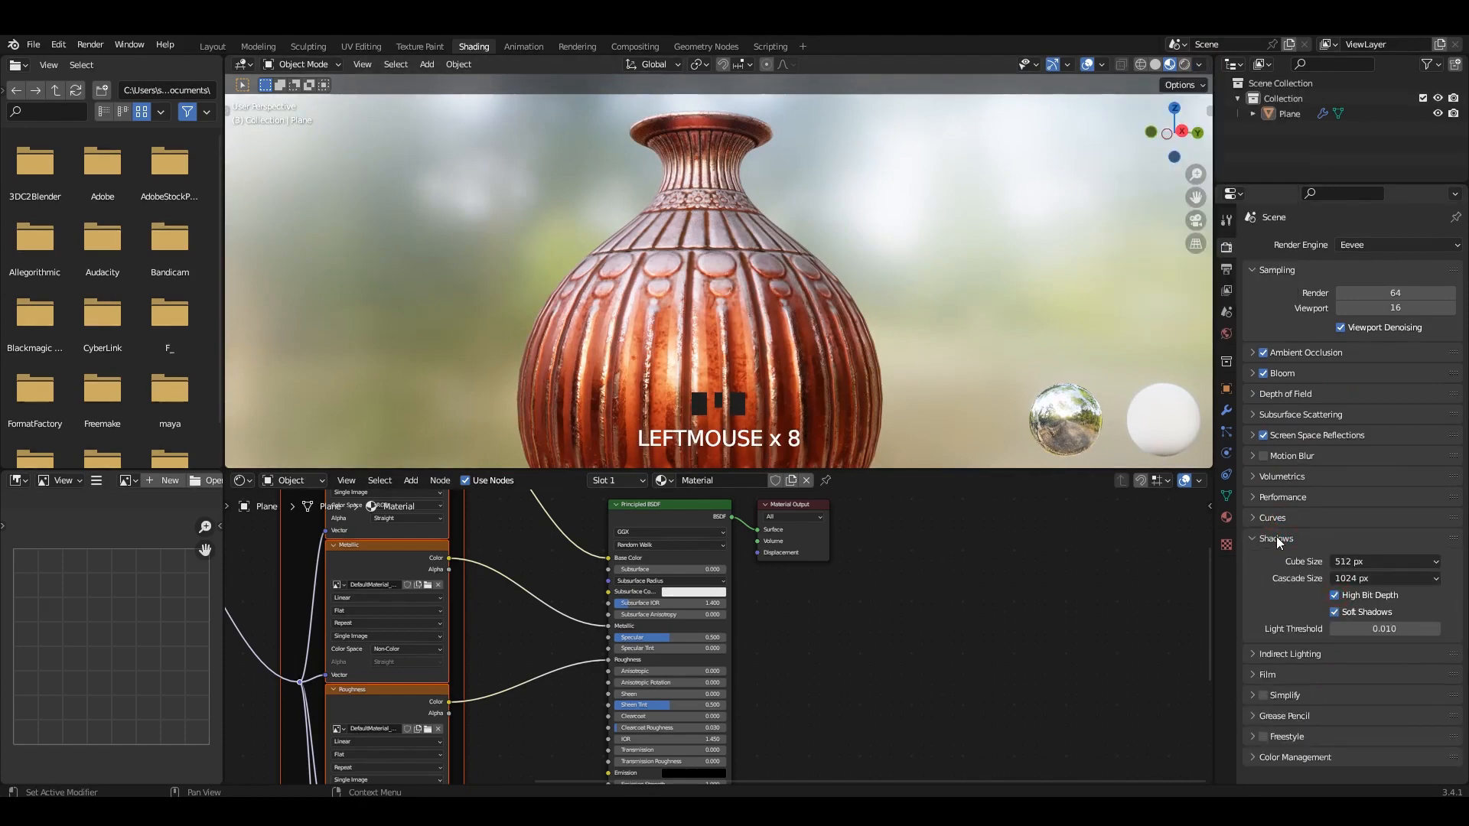
click(1277, 540)
click(1295, 436)
click(1311, 438)
Step: Examine the textured vase from several angles, both as a whole and close up
scroll(818, 277, down, 5)
middle_drag(819, 277, 778, 240)
key(KP_3)
click(902, 278)
scroll(778, 241, up, 2)
middle_drag(797, 159, 753, 221)
click(755, 223)
key(grave)
click(893, 306)
middle_drag(893, 306, 932, 258)
click(933, 258)
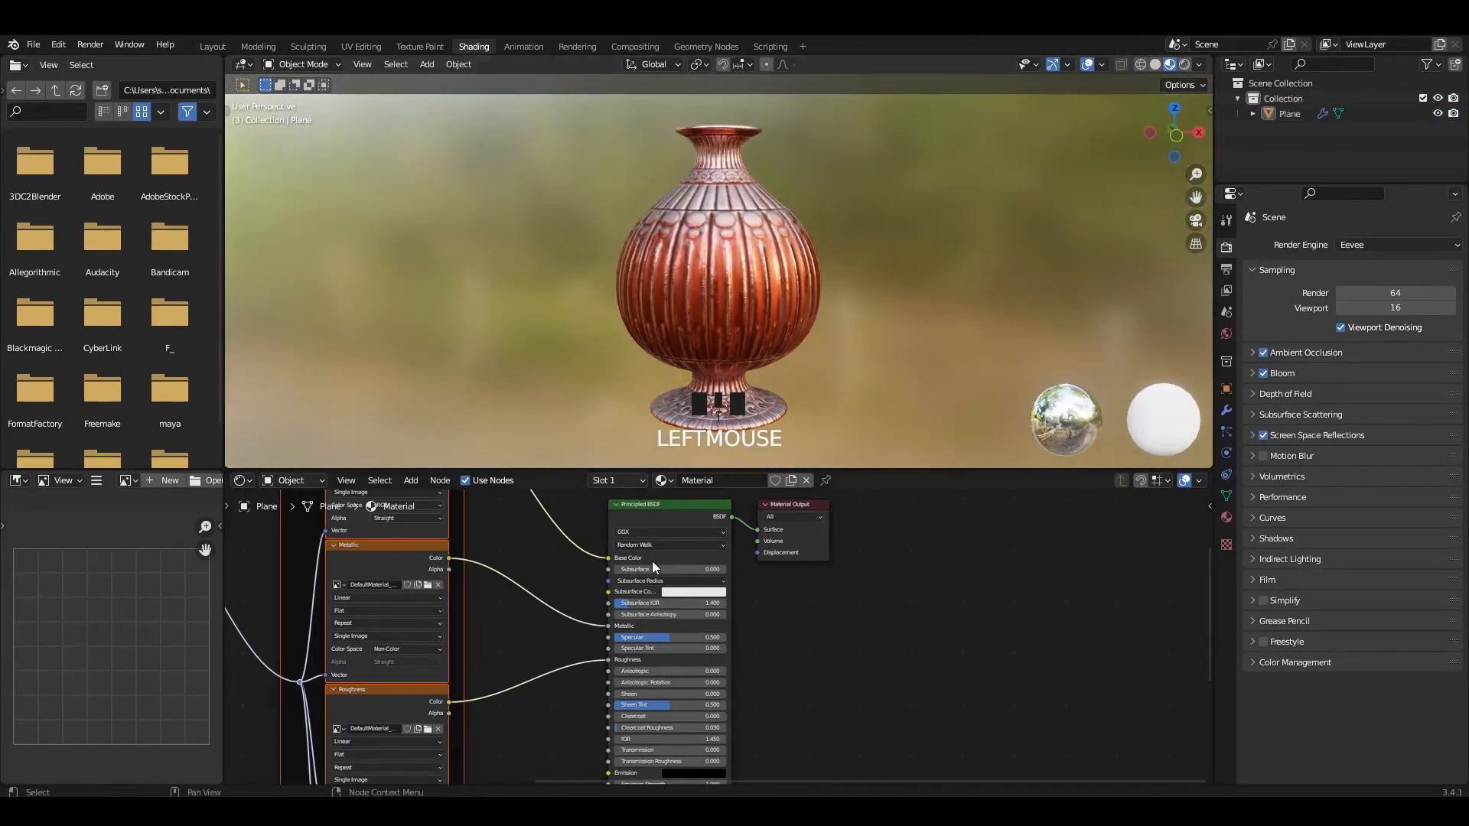
Step: Try a strength of 2.1 on the material's Normal Map node and inspect the vase's relief up close
scroll(673, 368, up, 3)
shift+middle_drag(674, 367, 633, 324)
scroll(586, 698, down, 5)
shift+middle_drag(586, 698, 700, 551)
scroll(669, 654, up, 12)
drag(675, 647, 715, 647)
scroll(677, 276, up, 4)
middle_drag(677, 275, 643, 184)
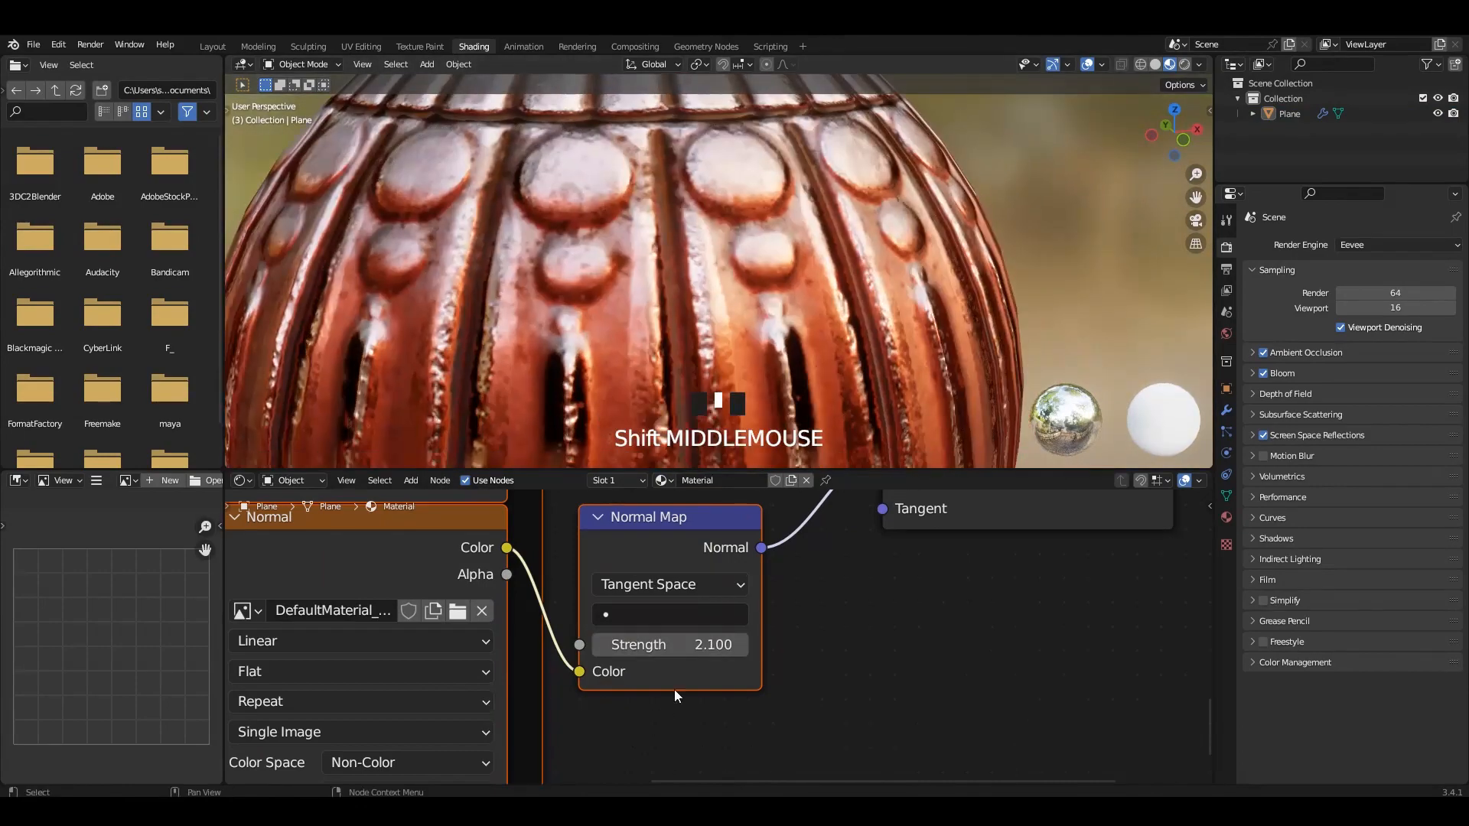
Step: Set the Normal Map node's strength to 1.5
mouse_move(704, 645)
mouse_down()
mouse_move(631, 645)
mouse_move(662, 645)
mouse_up()
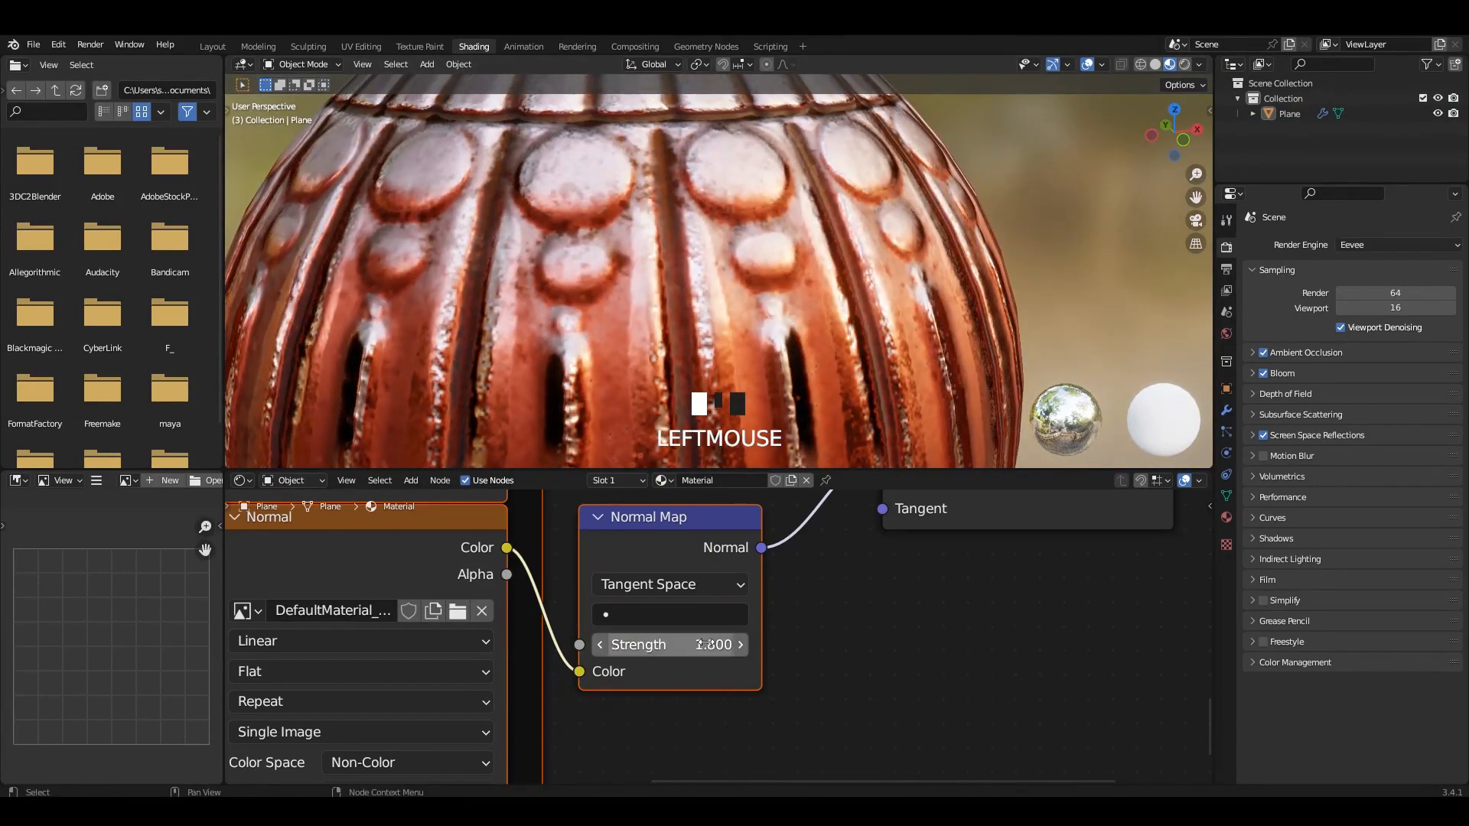
click(705, 644)
text(1.5)
key(Return)
Step: Switch to the Layout workspace and display the vase in Material Preview shading
scroll(723, 344, down, 5)
middle_drag(723, 344, 689, 306)
click(222, 49)
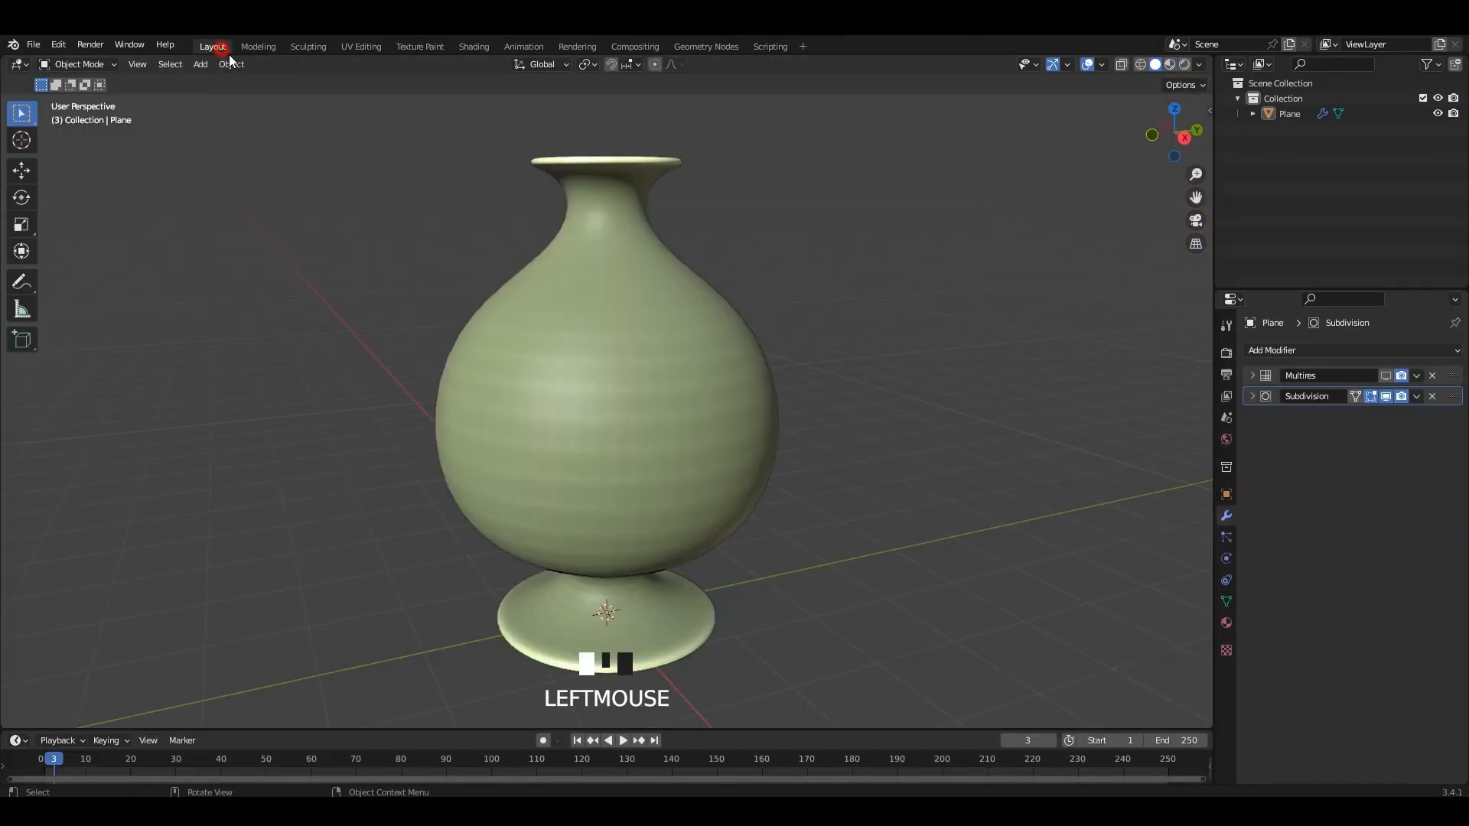
middle_drag(754, 436, 770, 440)
click(1170, 64)
middle_drag(570, 282, 676, 235)
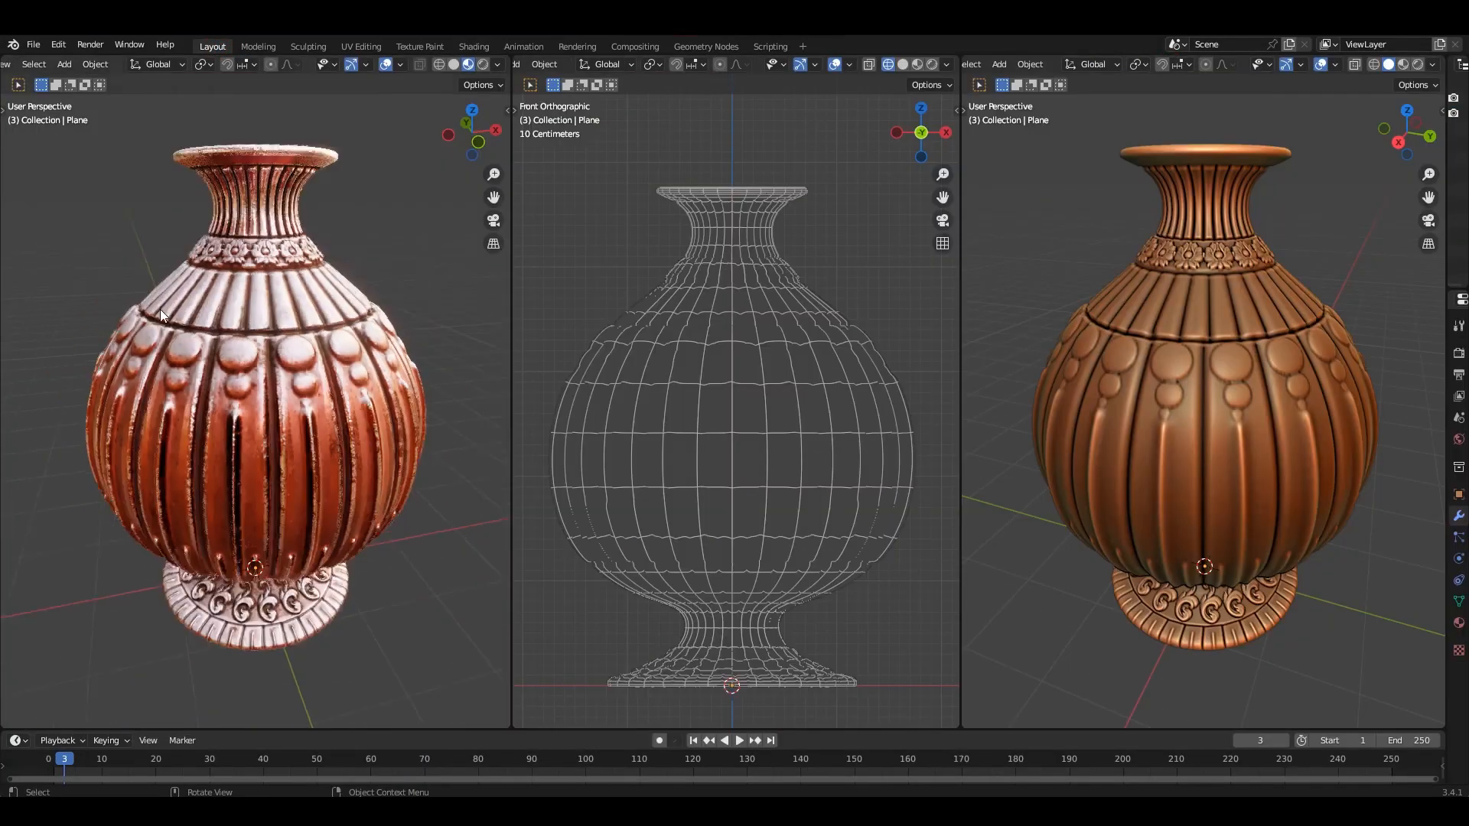
Step: Compare the textured, wireframe and sculpted views of the vase, inspecting the sculpted one in a temporarily maximized viewport
middle_drag(159, 309, 191, 309)
scroll(1103, 397, up, 8)
shift+middle_drag(1253, 442, 1223, 314)
key(ctrl+space)
scroll(879, 373, down, 9)
middle_drag(877, 369, 929, 349)
scroll(929, 350, up, 3)
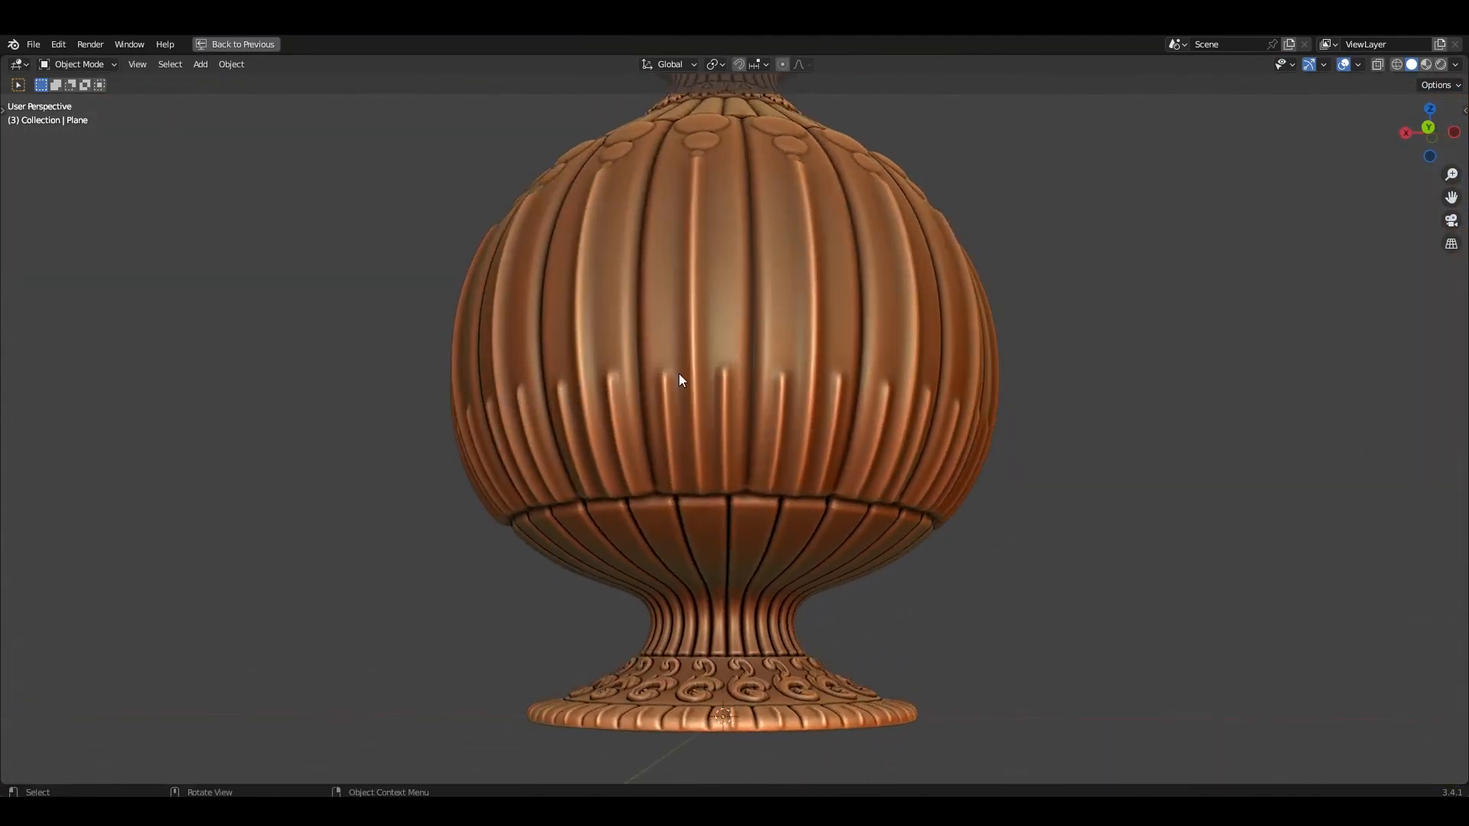
key(ctrl+space)
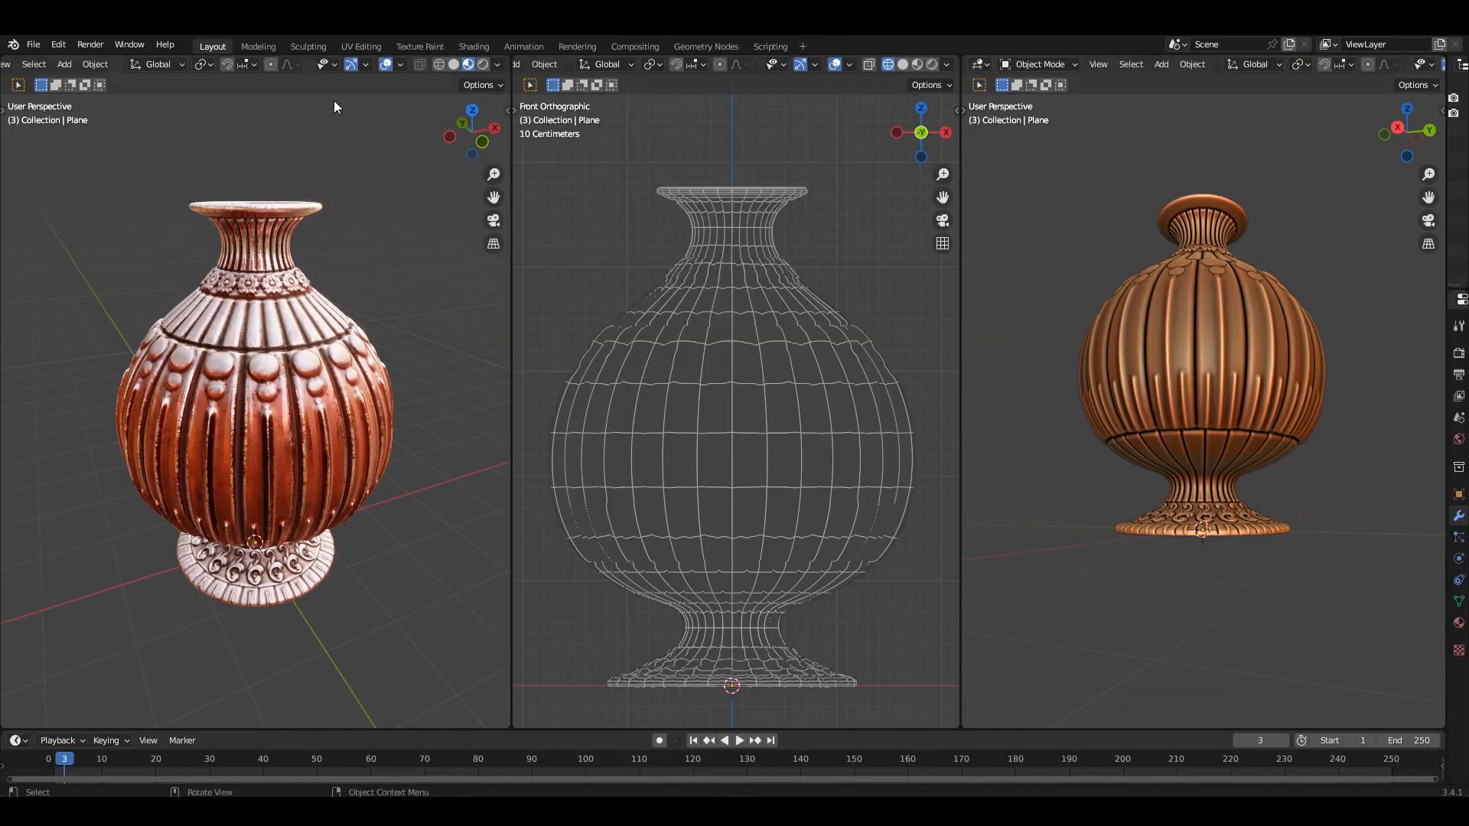
scroll(769, 361, down, 2)
click(769, 362)
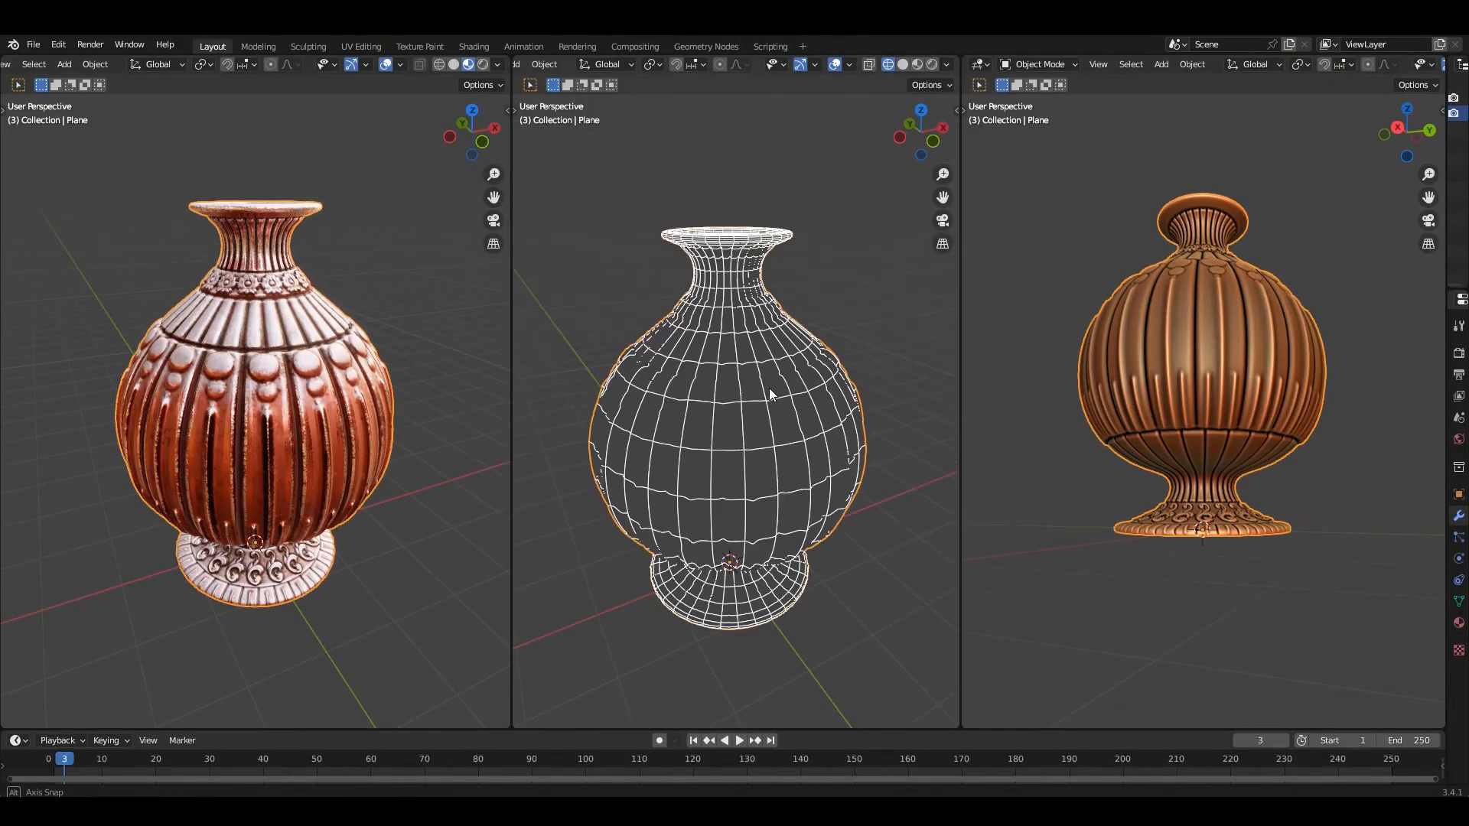